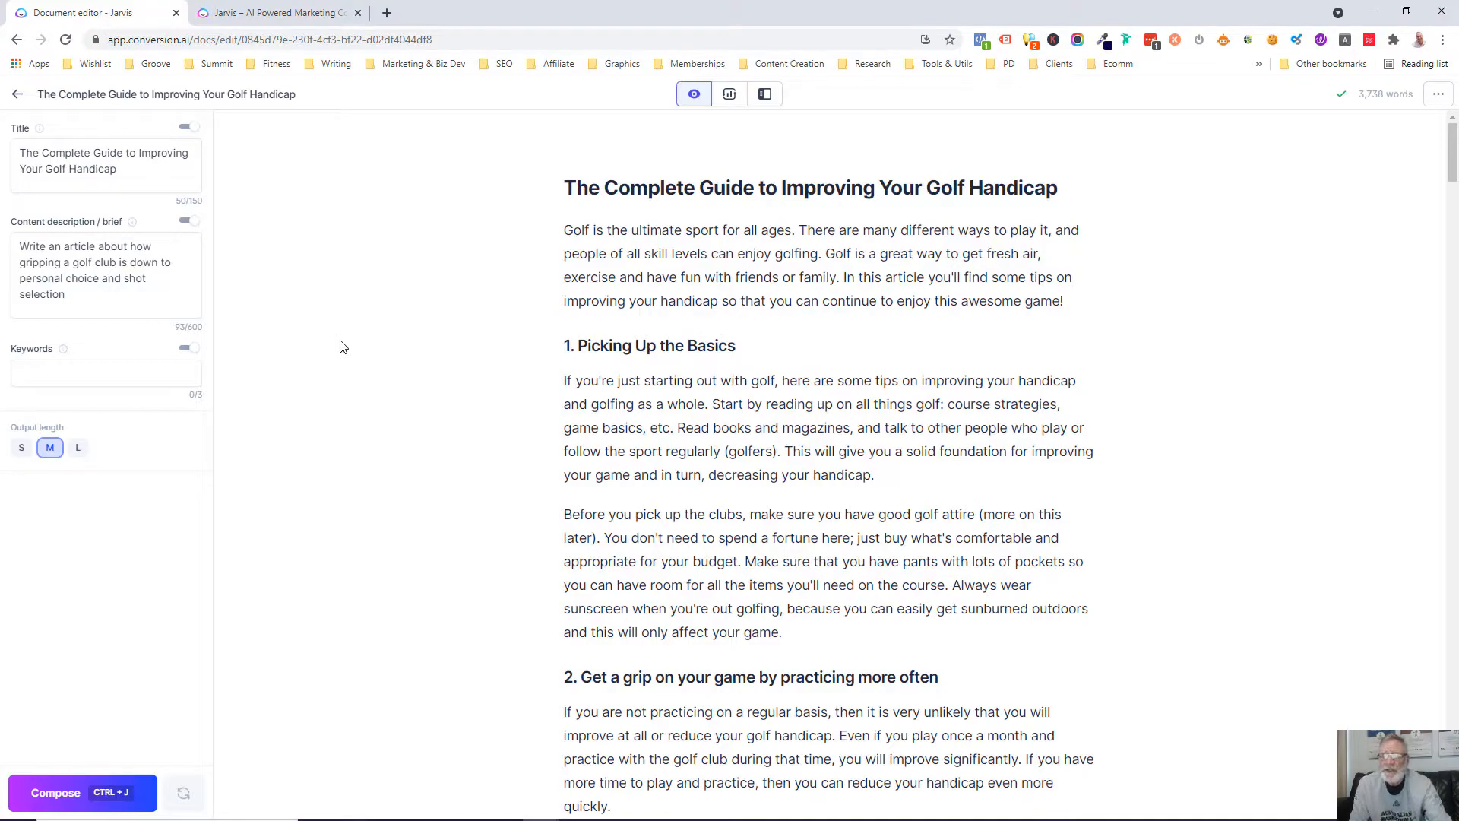
Look through the golf handicap article and examine its content score and suggested keywords in SEO mode
scroll(1003, 440, "down", 15)
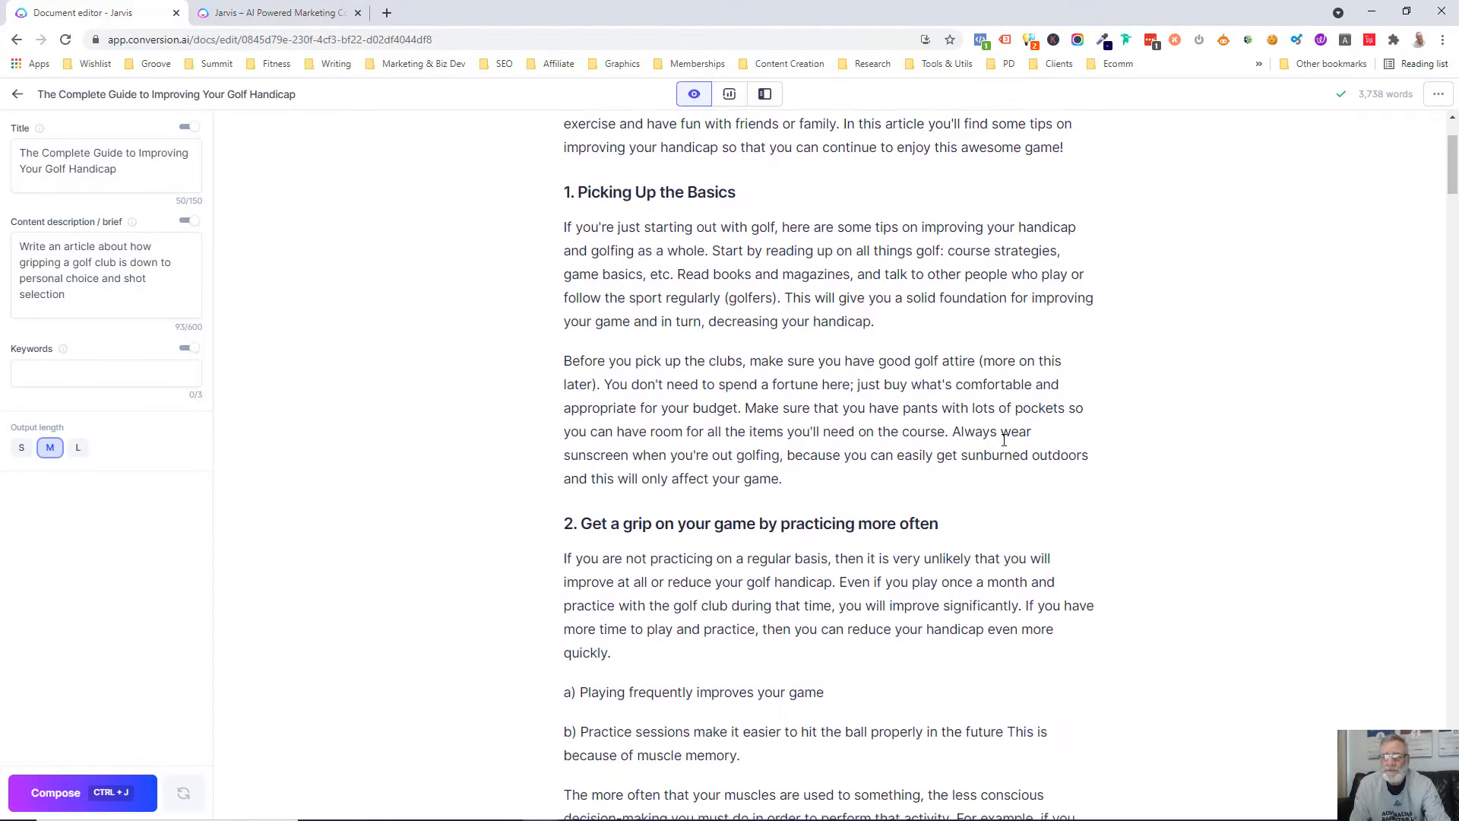
scroll(1003, 441, "down", 5)
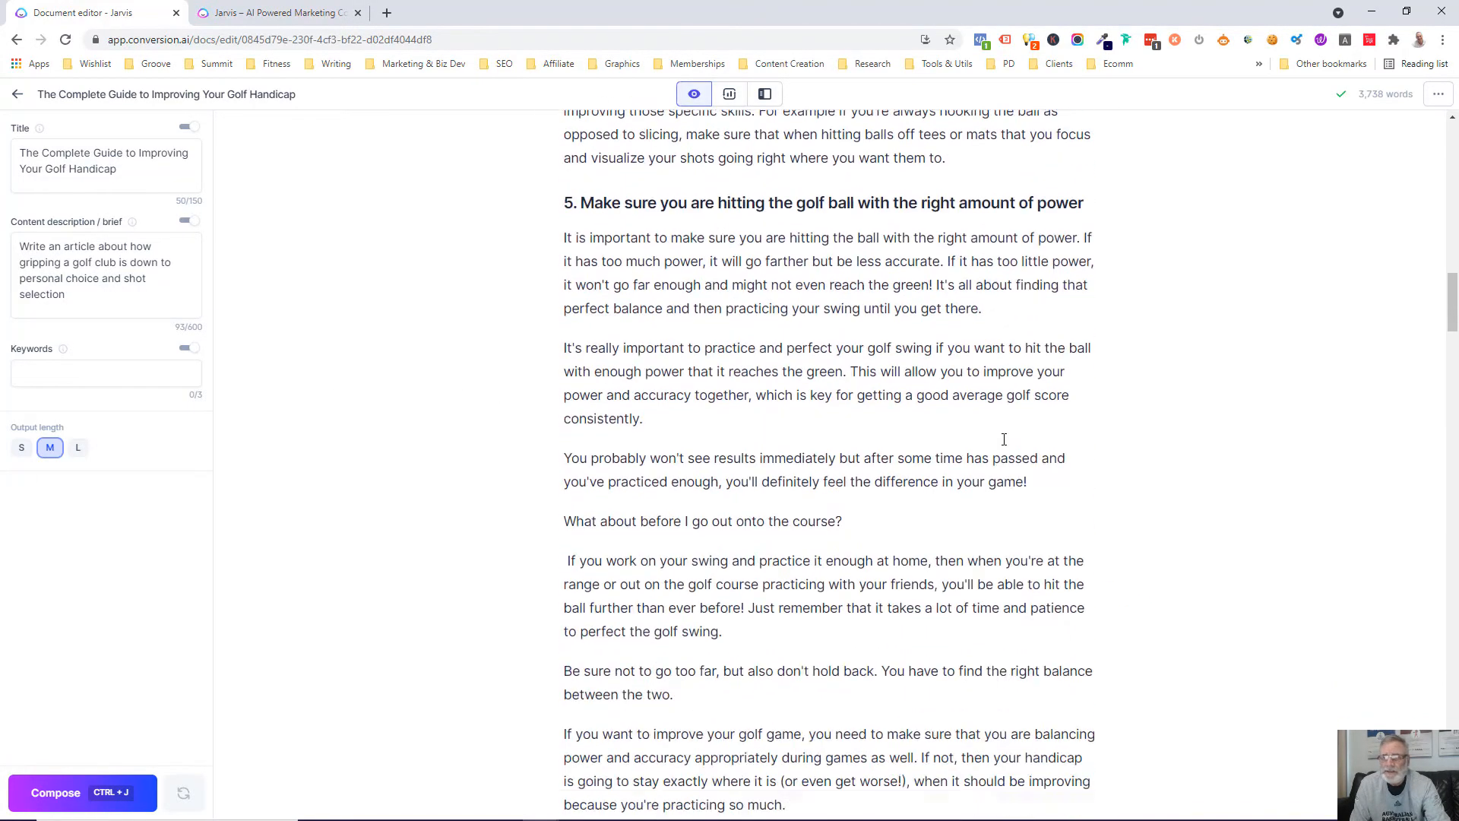
scroll(1003, 434, "up", 20)
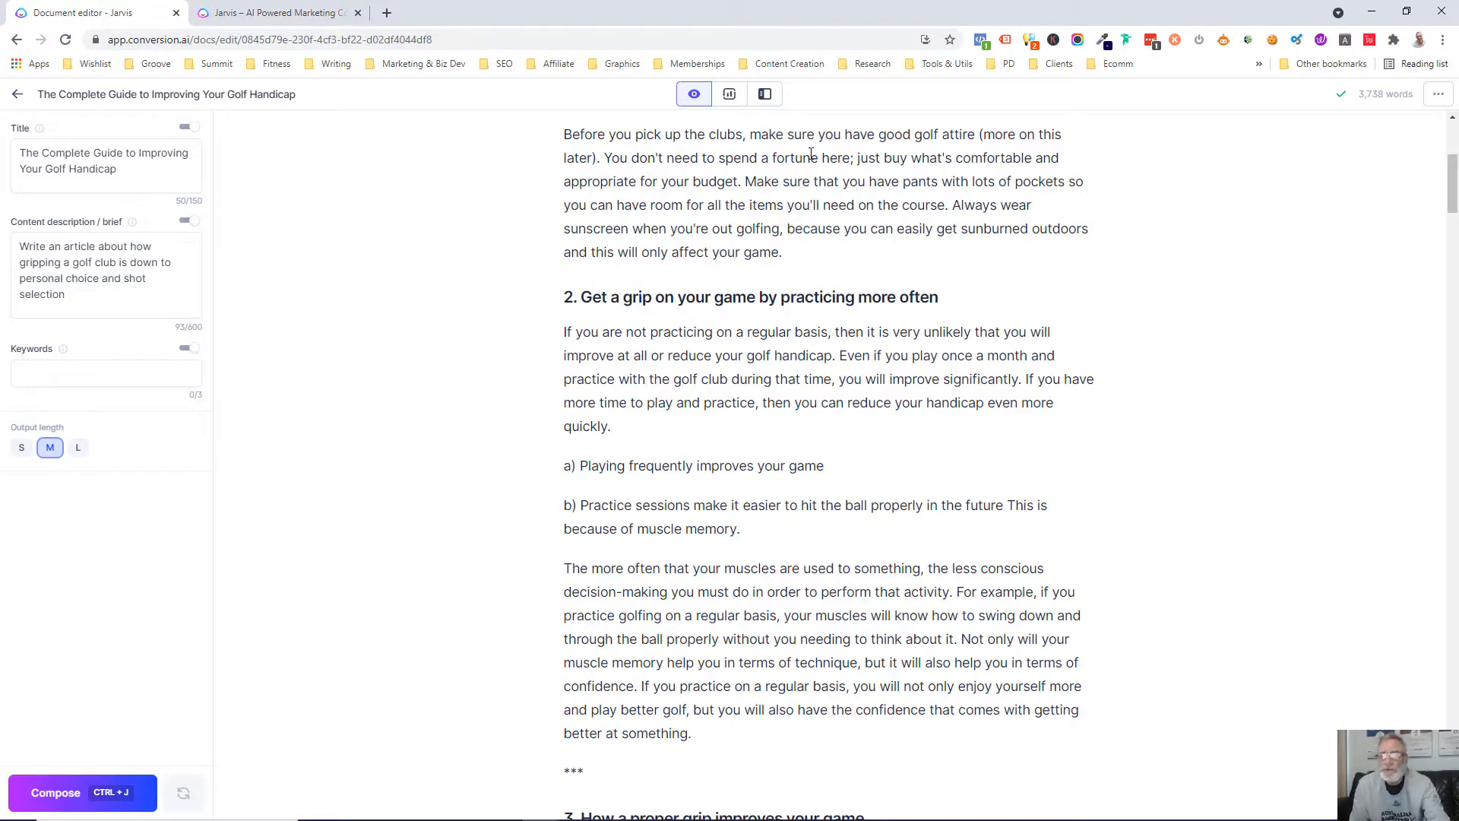
left_click(730, 95)
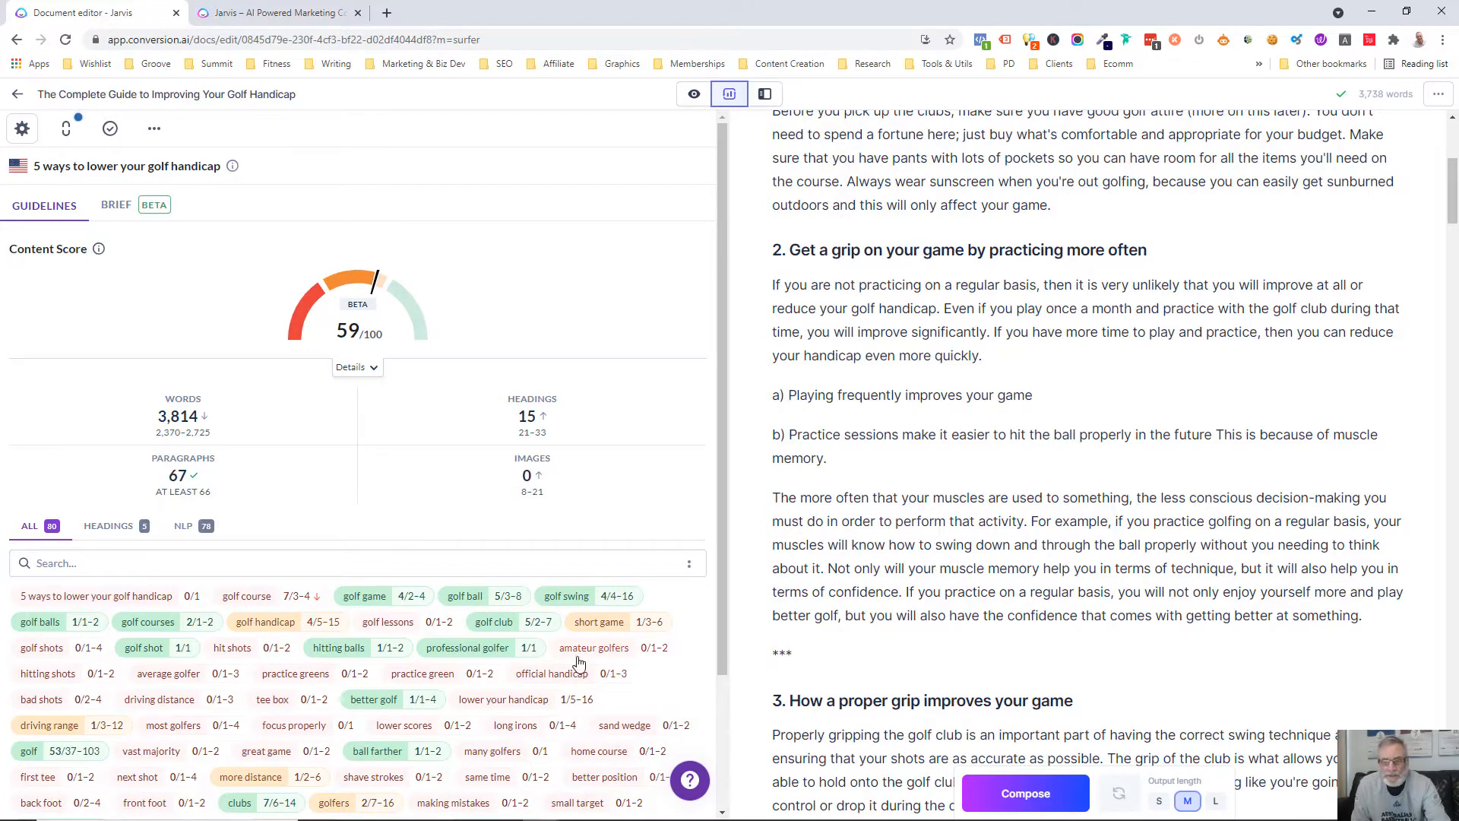
scroll(581, 654, "down", 2)
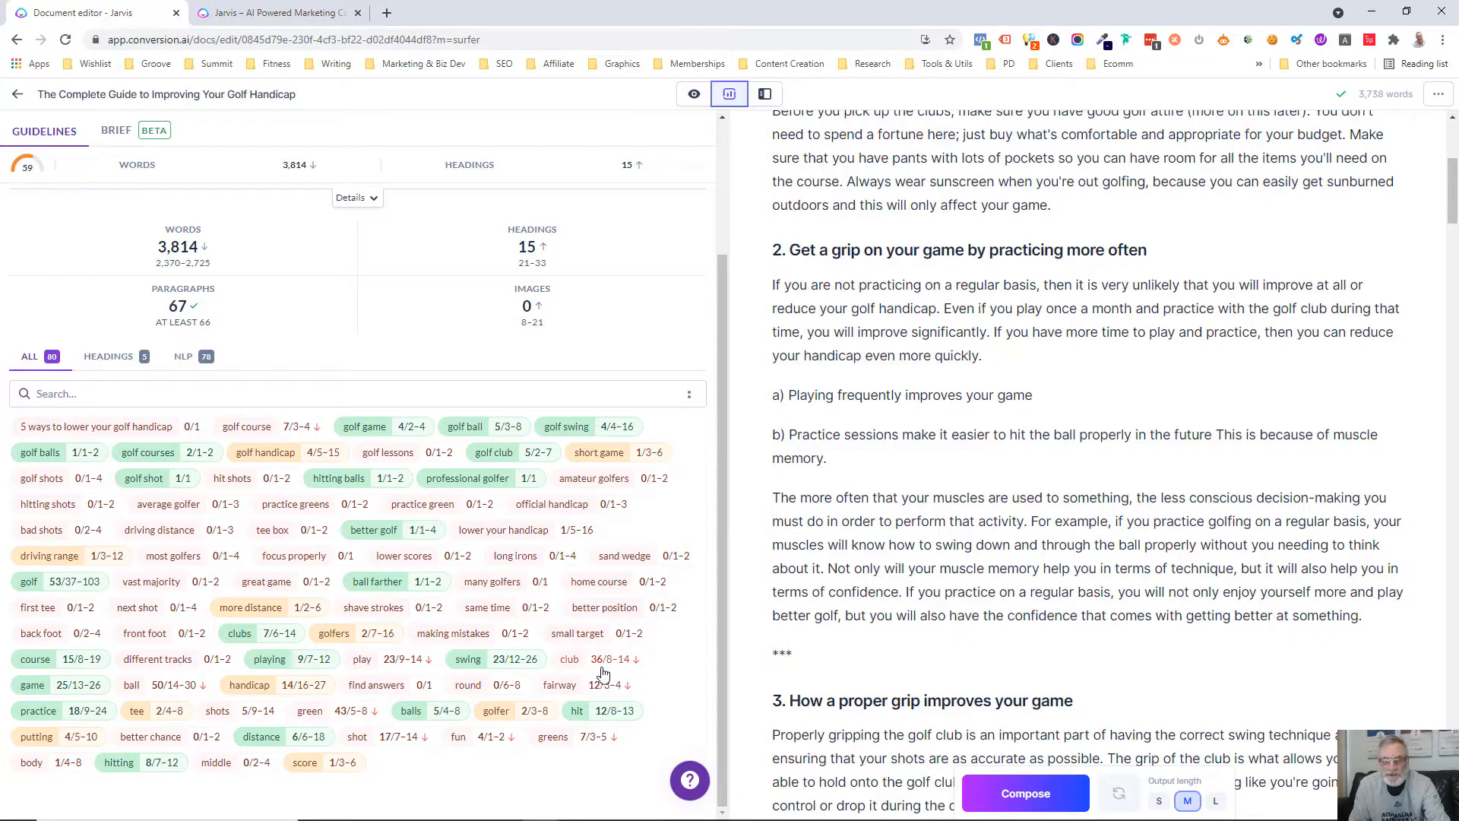
mouse_move(602, 669)
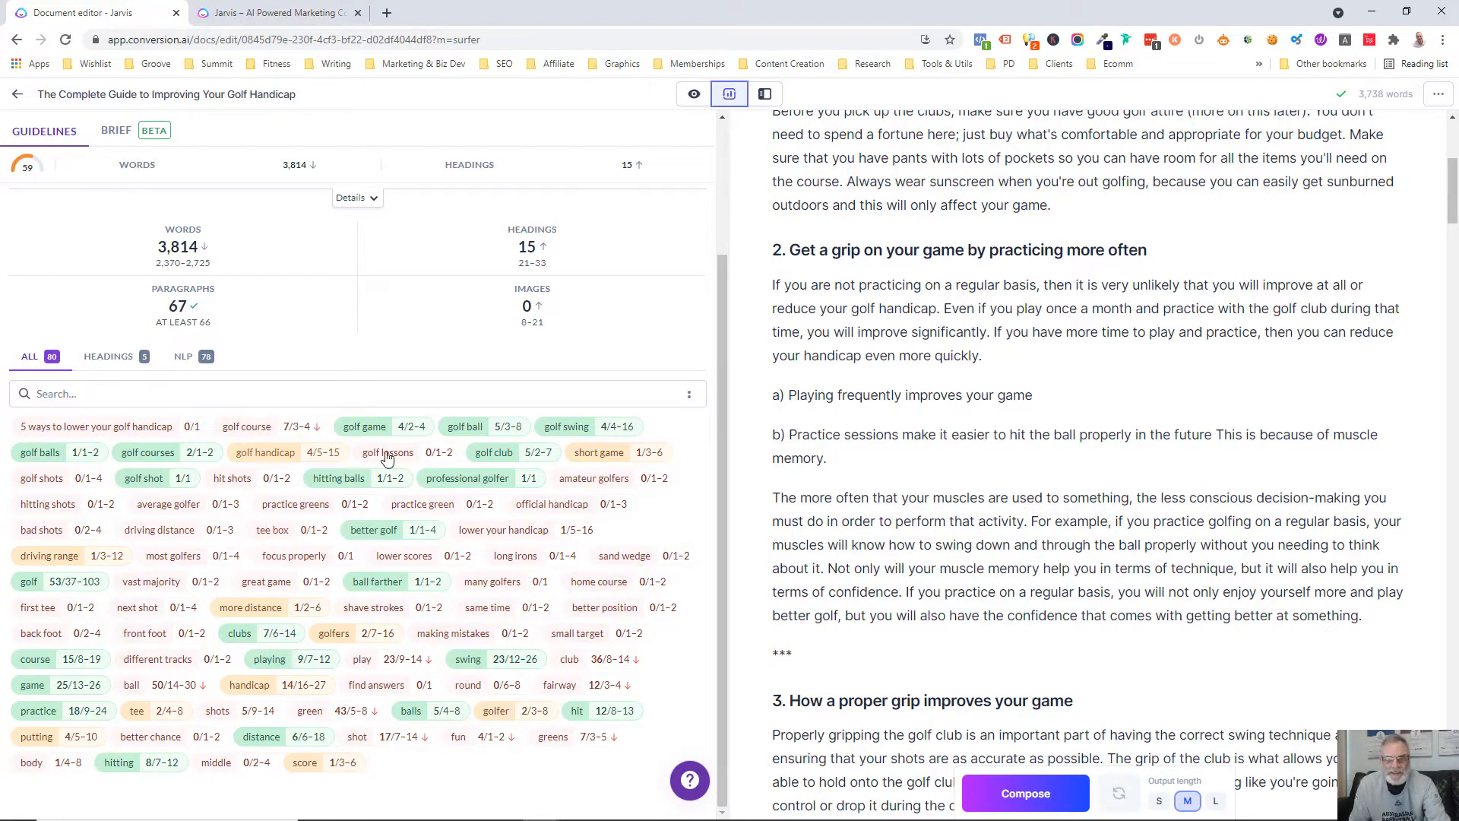
scroll(368, 612, "up", 3)
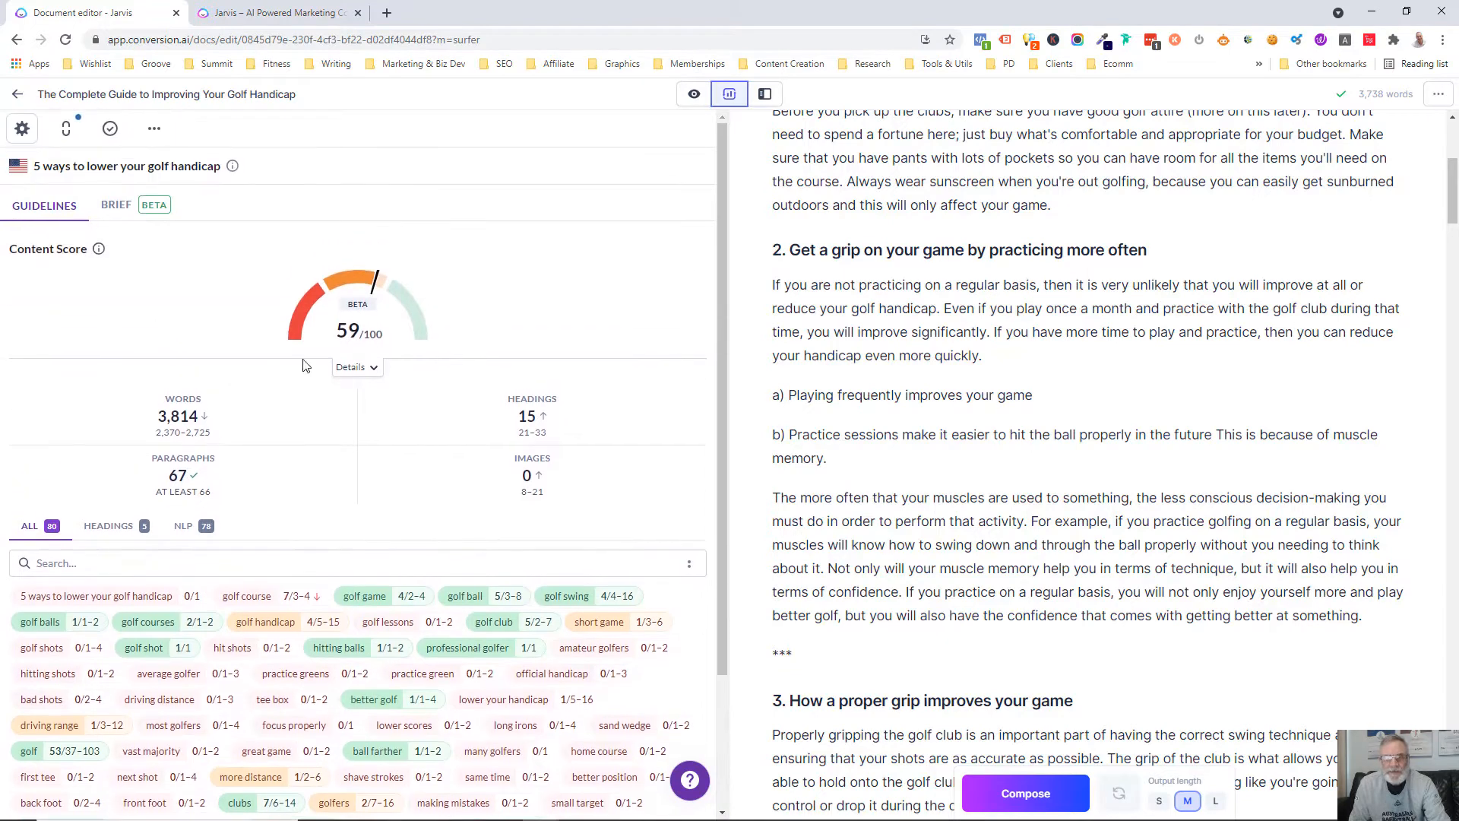
mouse_move(380, 289)
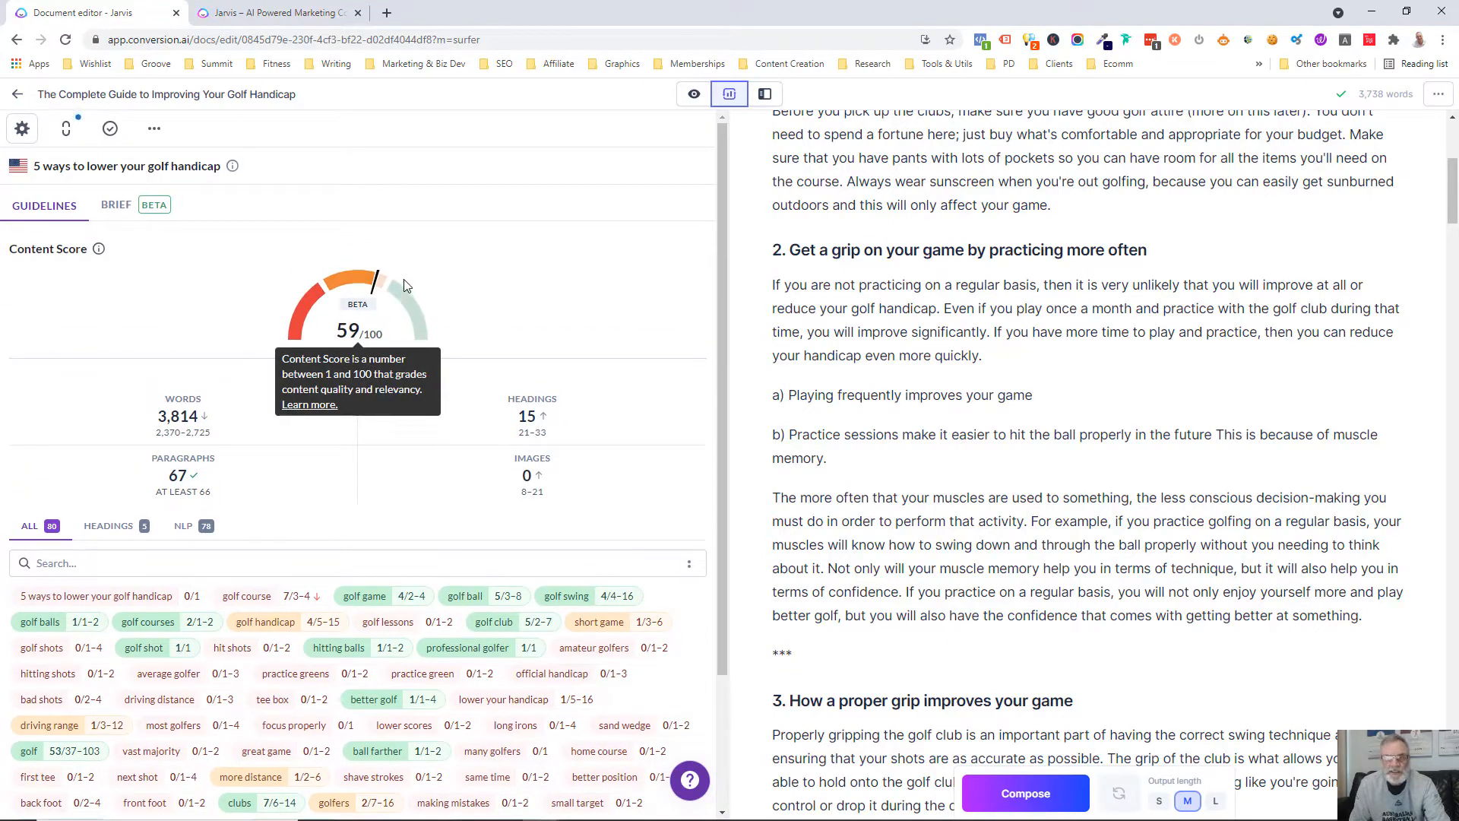
mouse_move(541, 506)
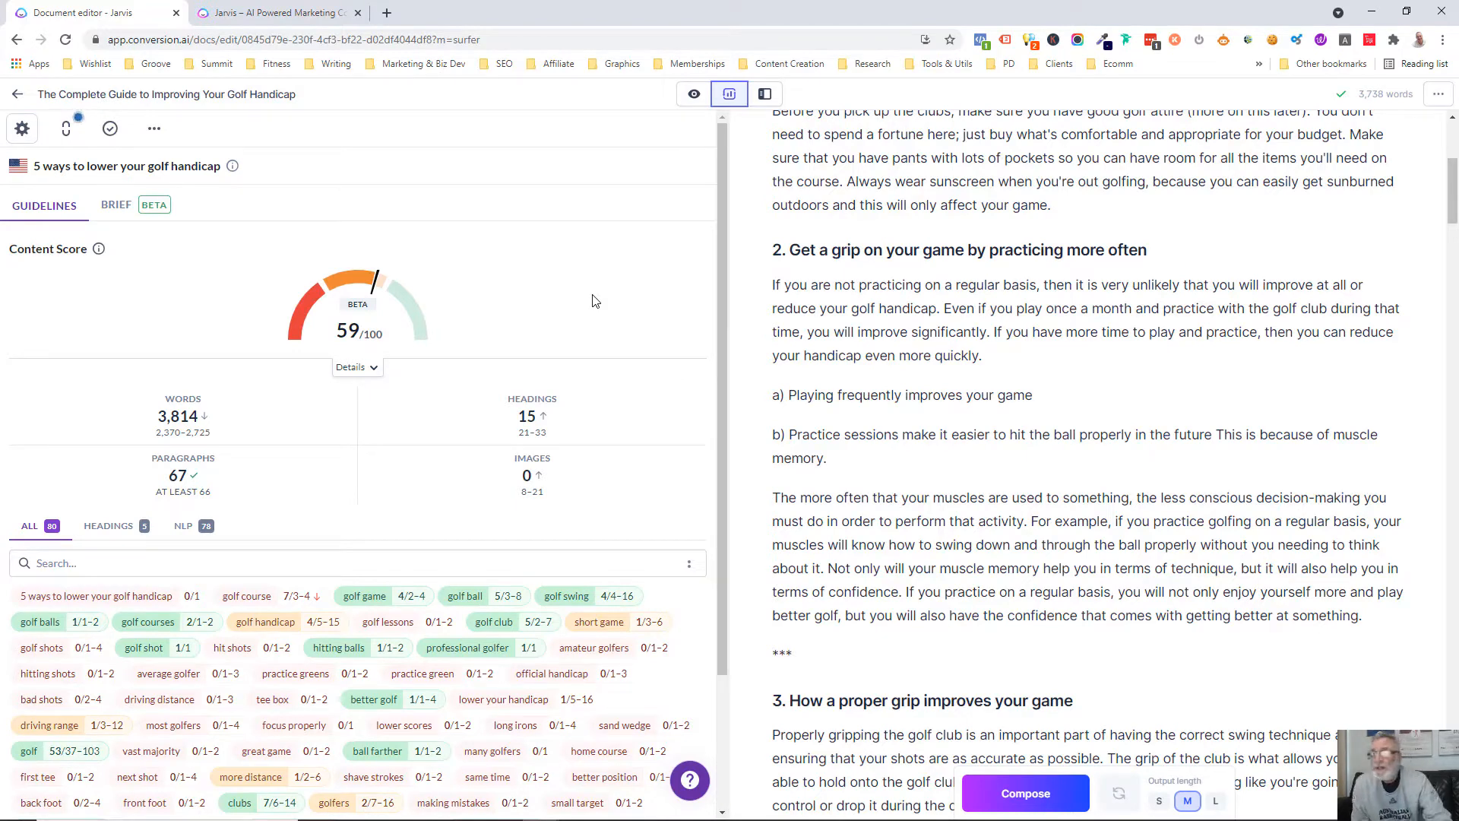
scroll(1030, 167, "up", 5)
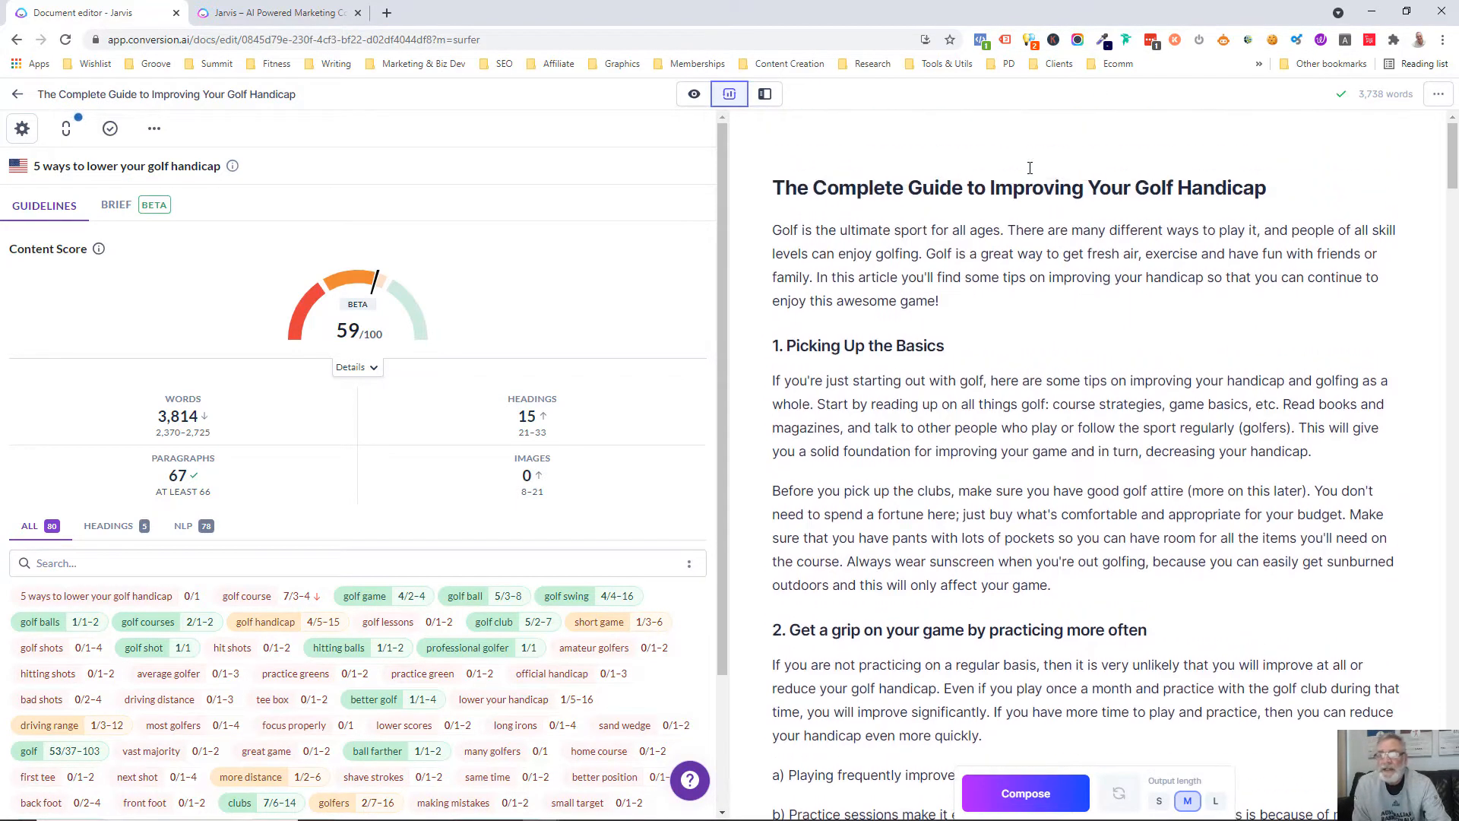
Return the article to focus mode, leave it for the documents list and create a new document from scratch
left_click(694, 93)
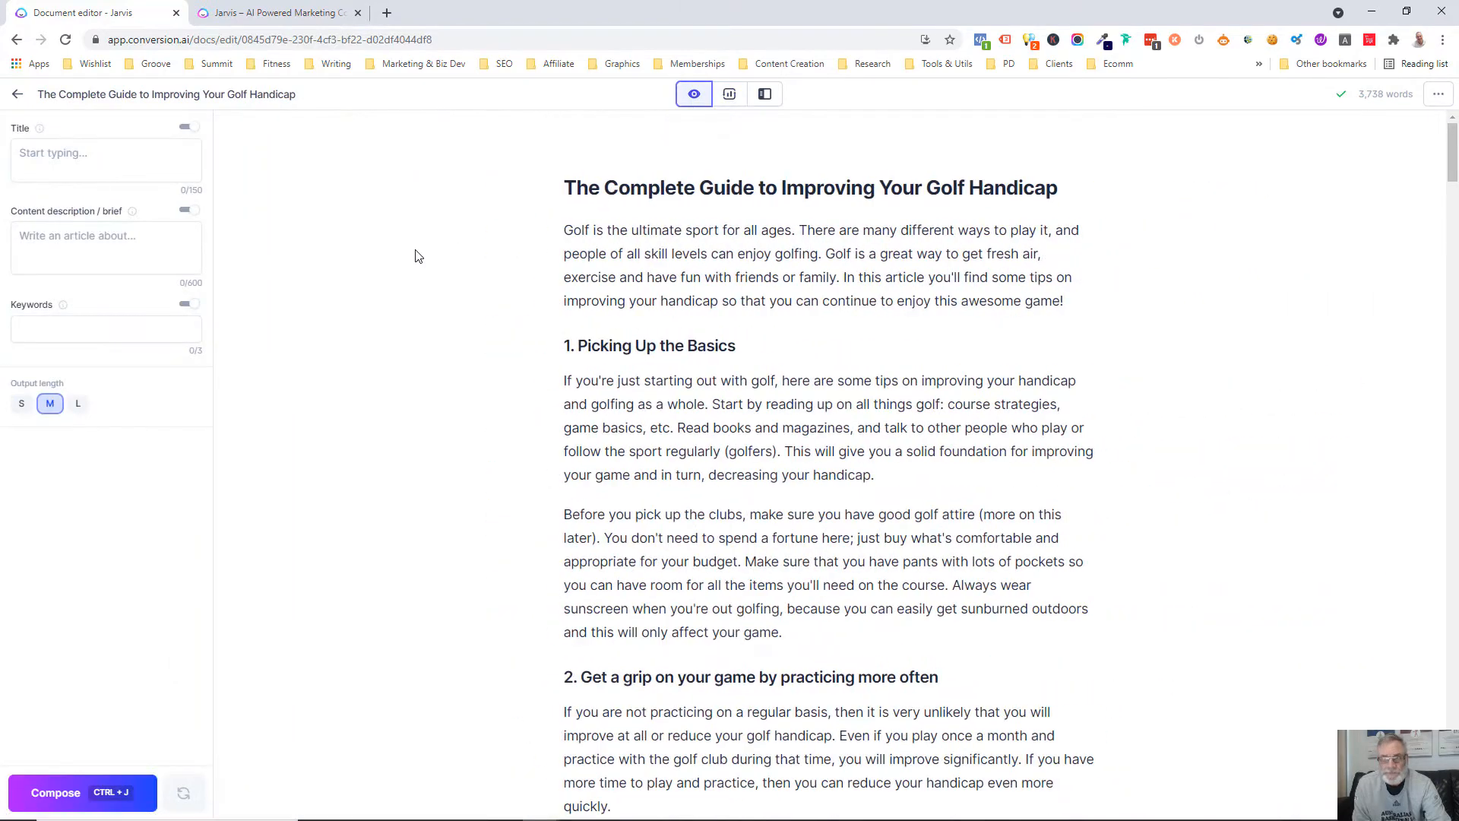
left_click(17, 96)
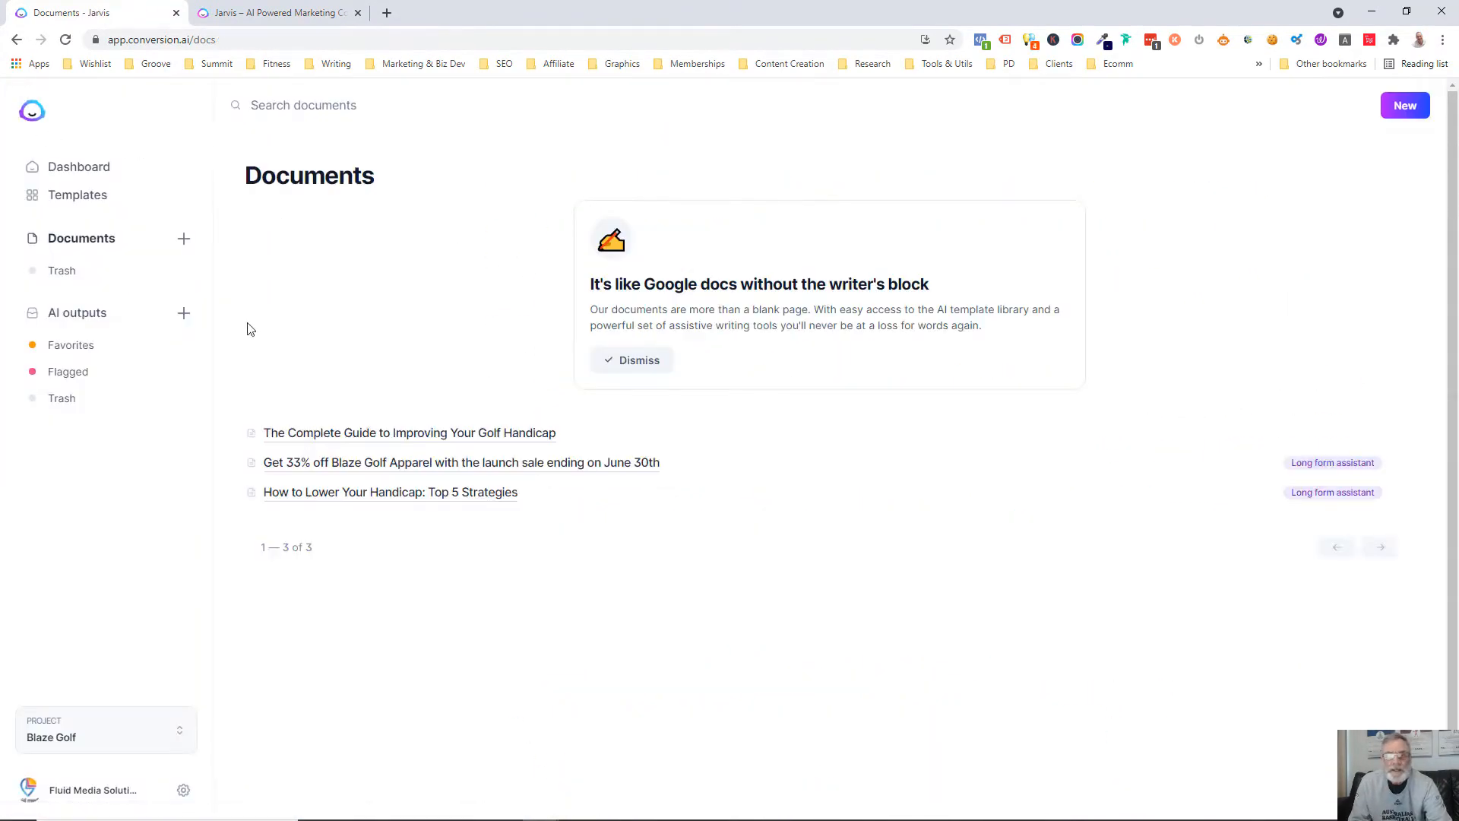
left_click(1397, 114)
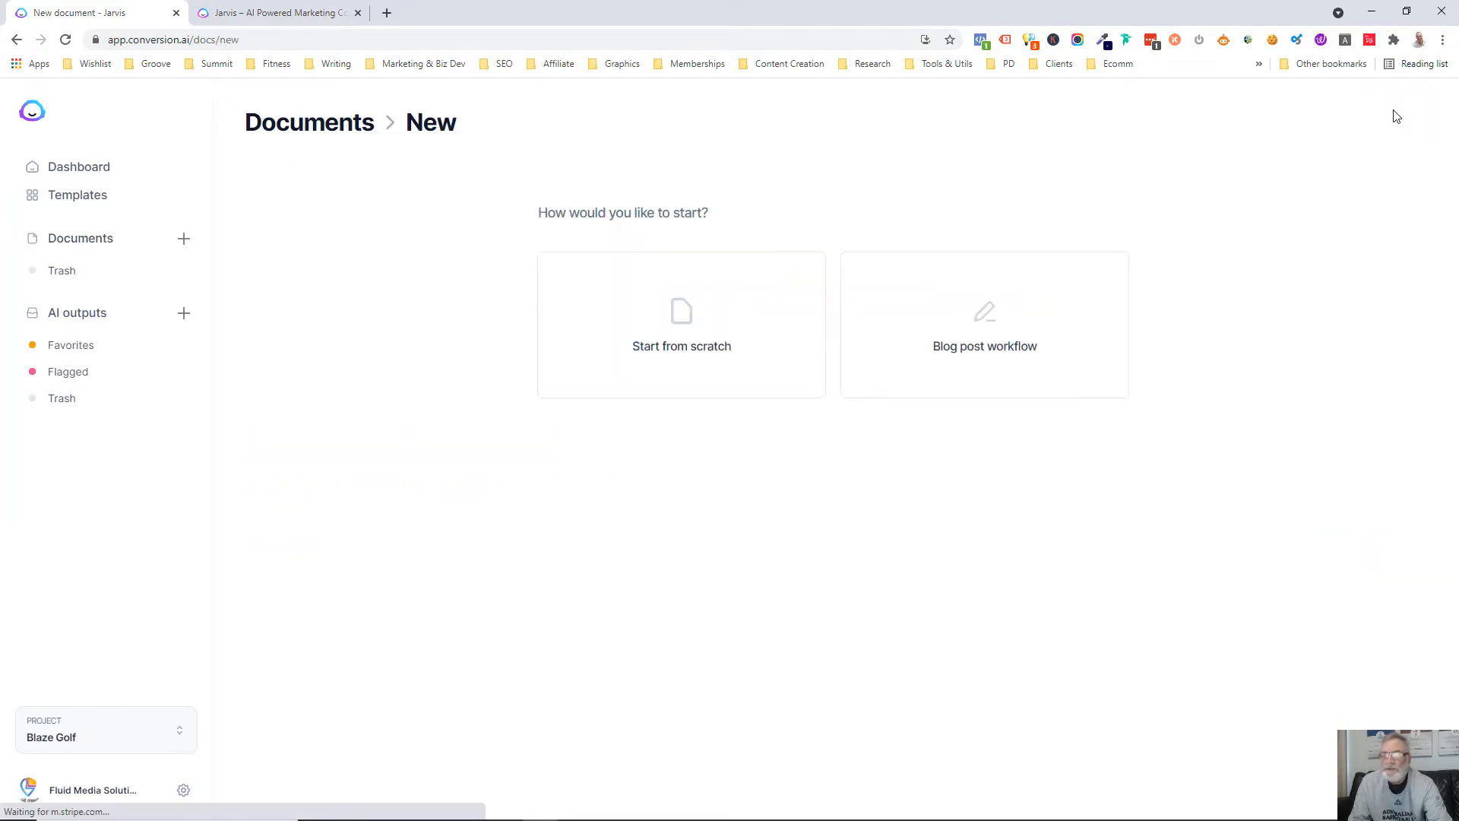
left_click(745, 289)
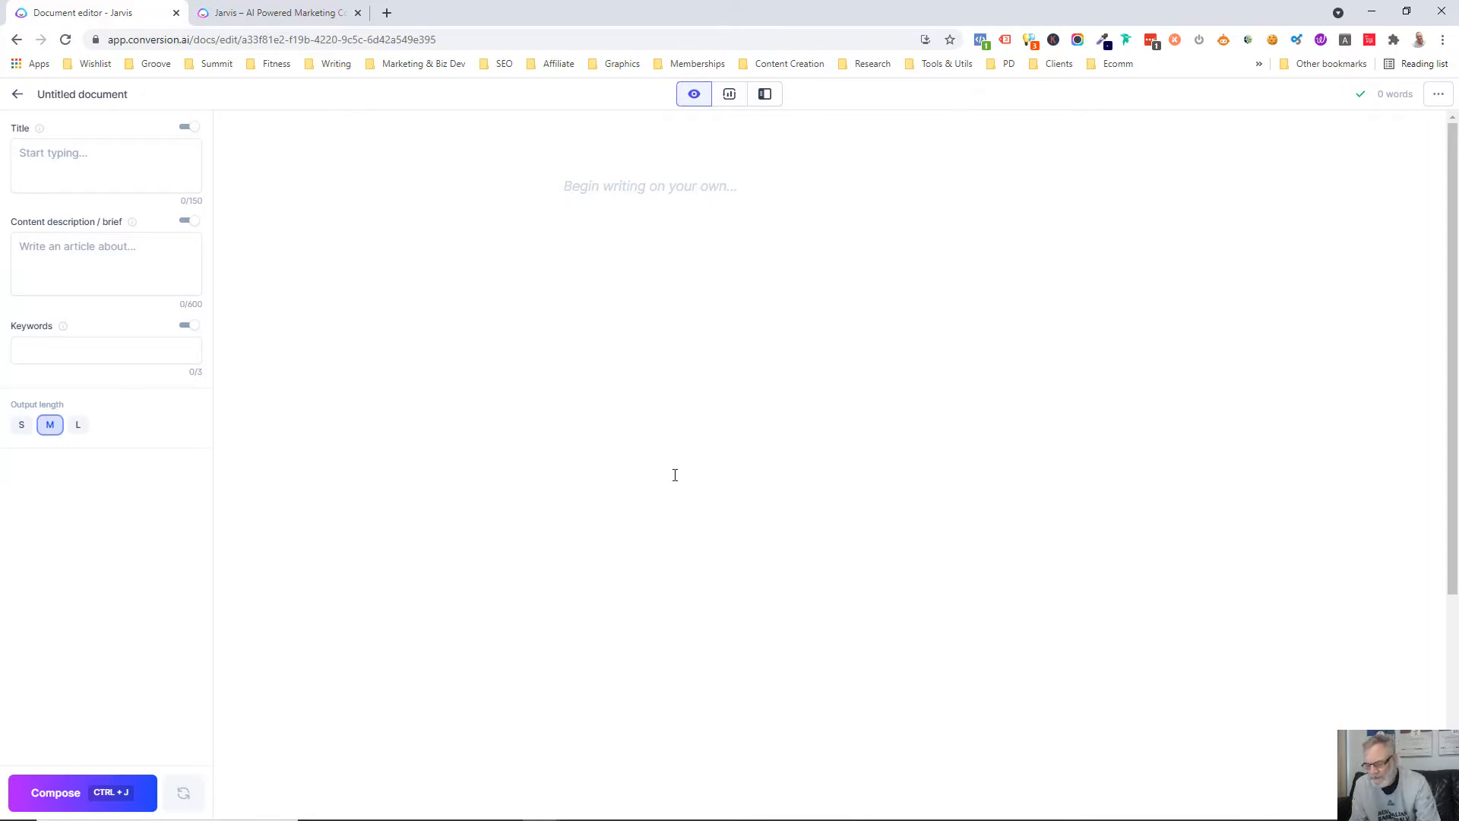
Write "Write some titles for a blog post about reducing wrinkles" in the blank document and have the AI compose from it
type("Write")
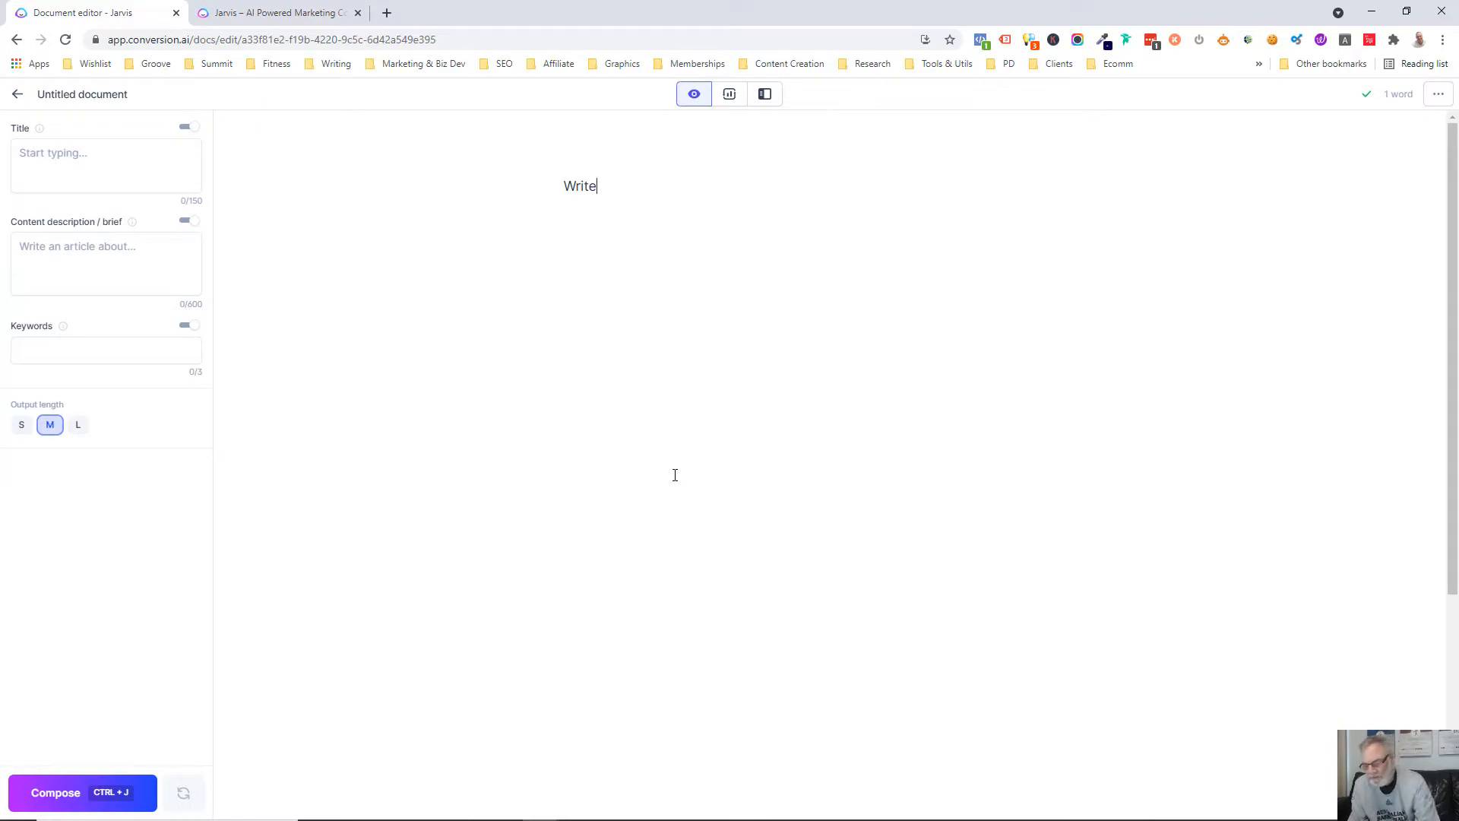
type("some")
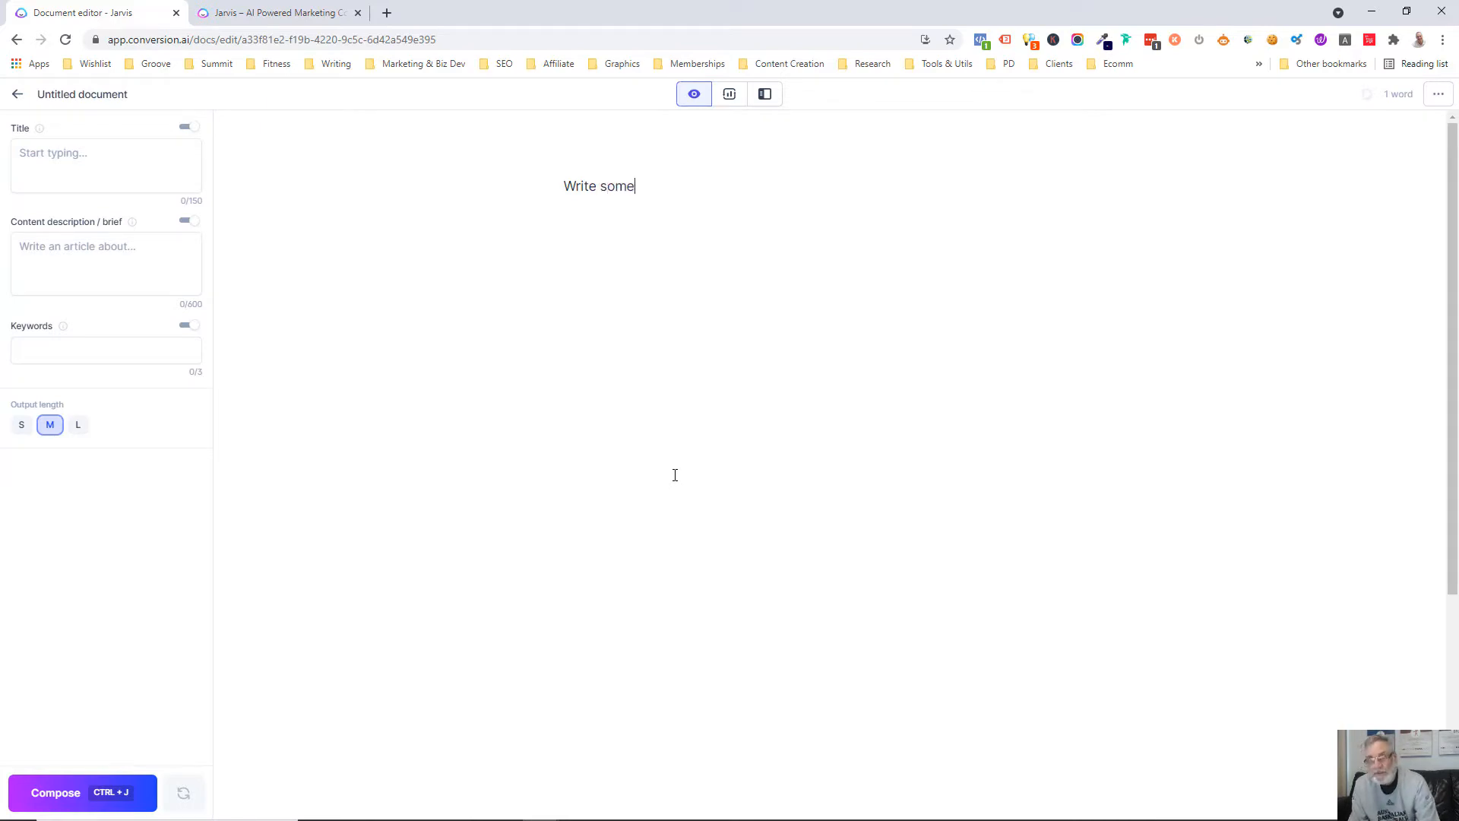
type(" titles for a blog post about")
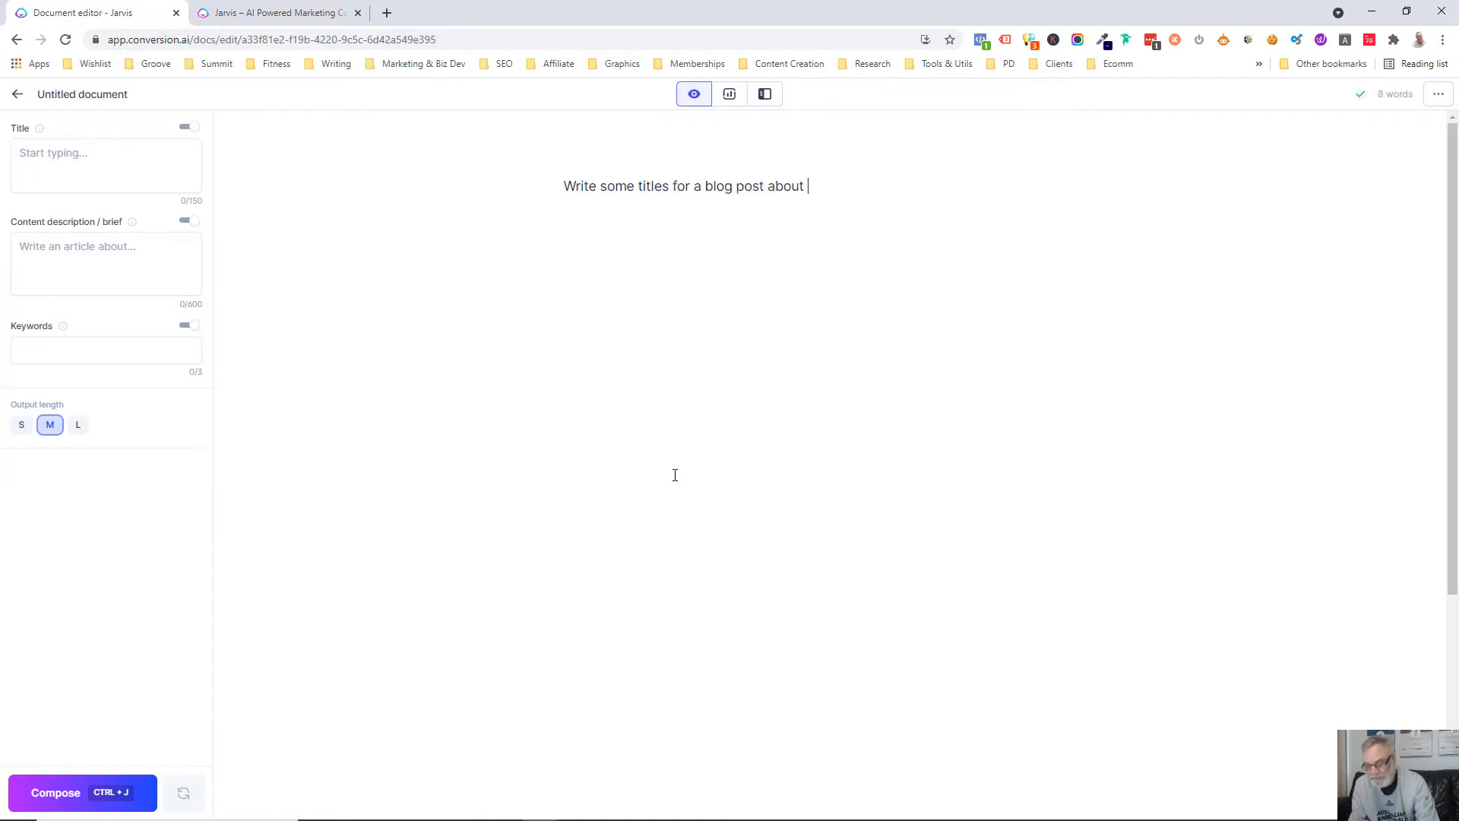
type(" reducing ")
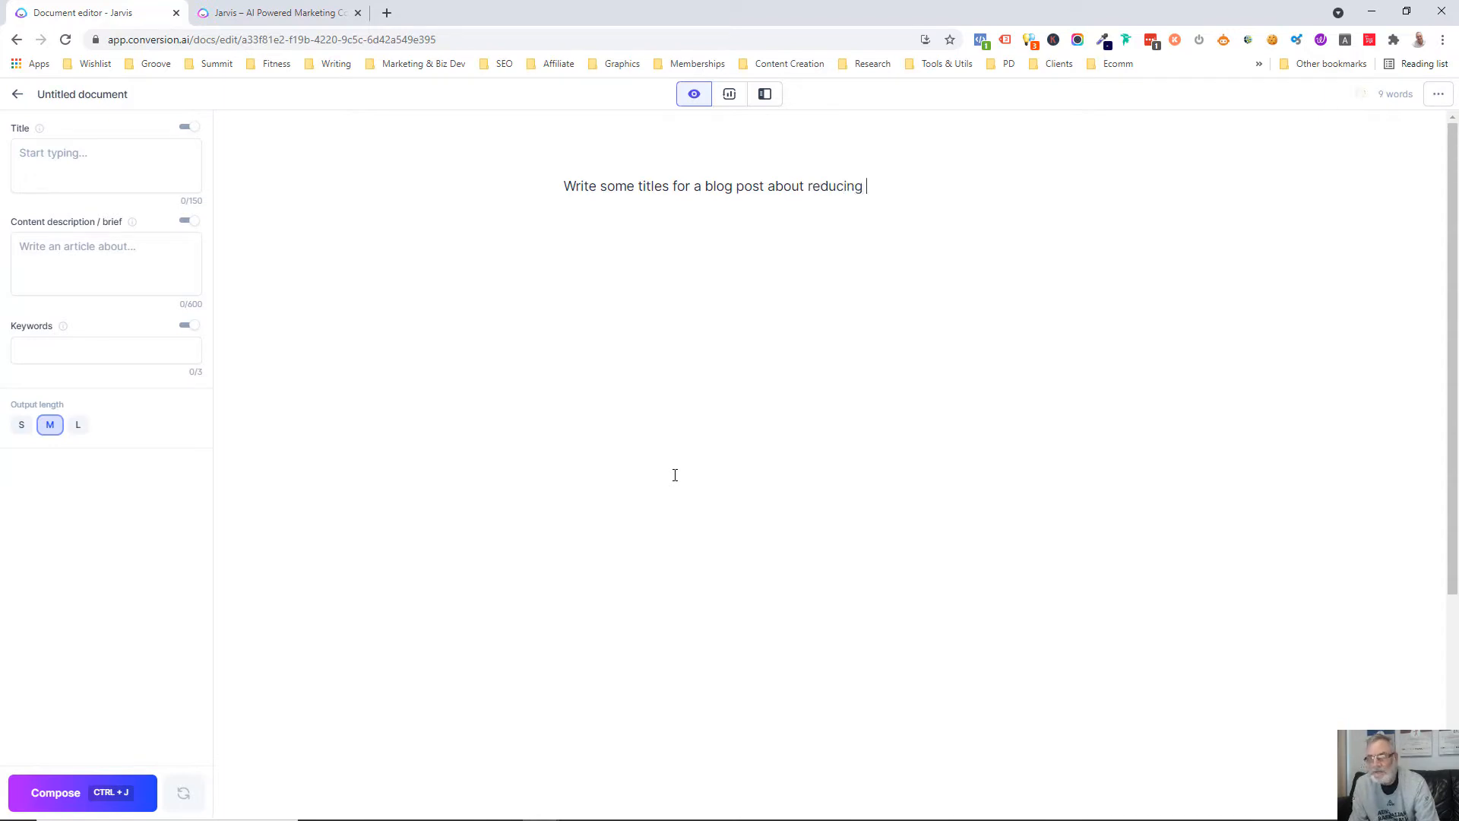
type("wrinkles")
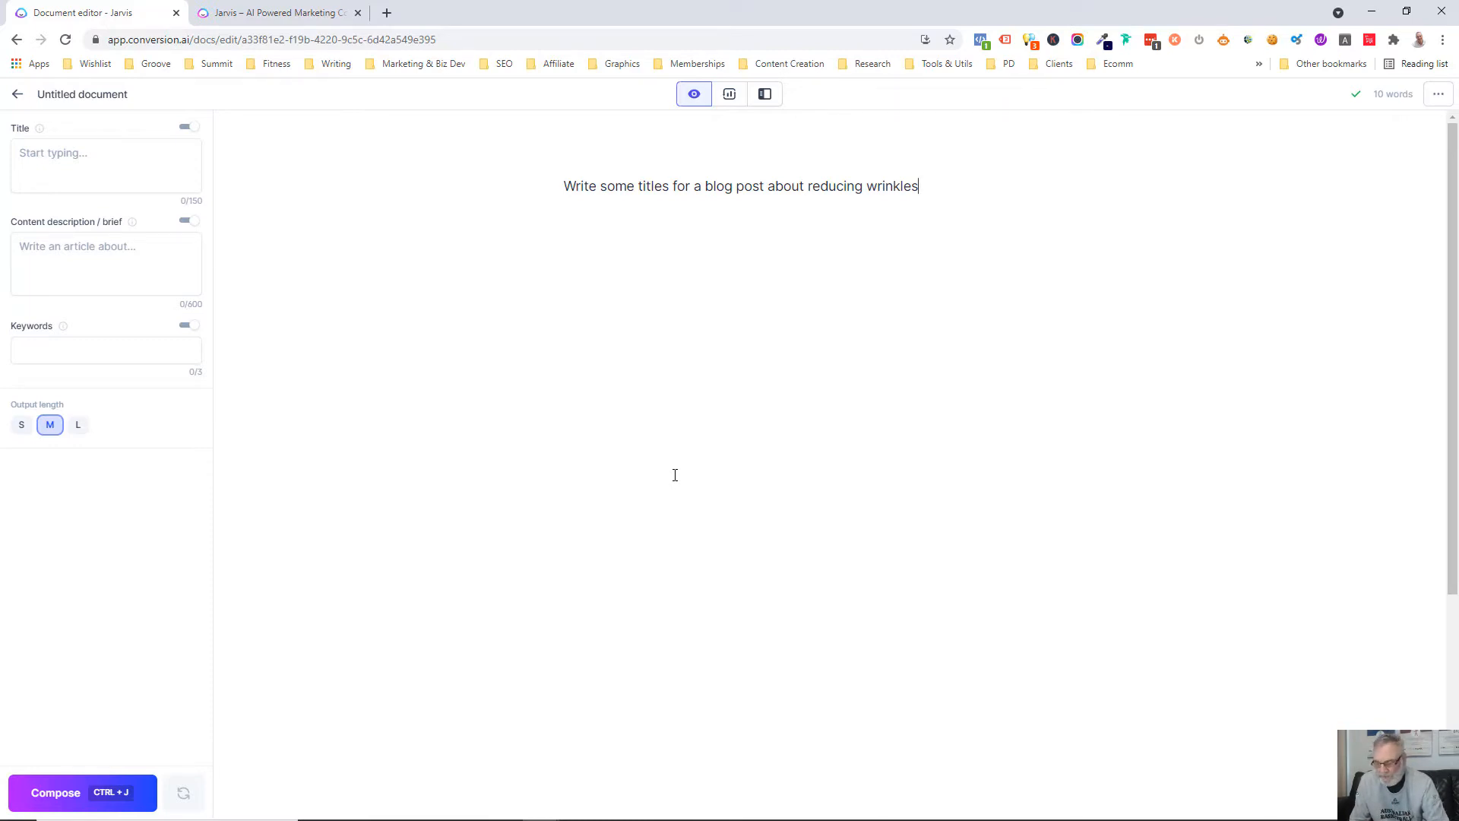
key("ctrl+j")
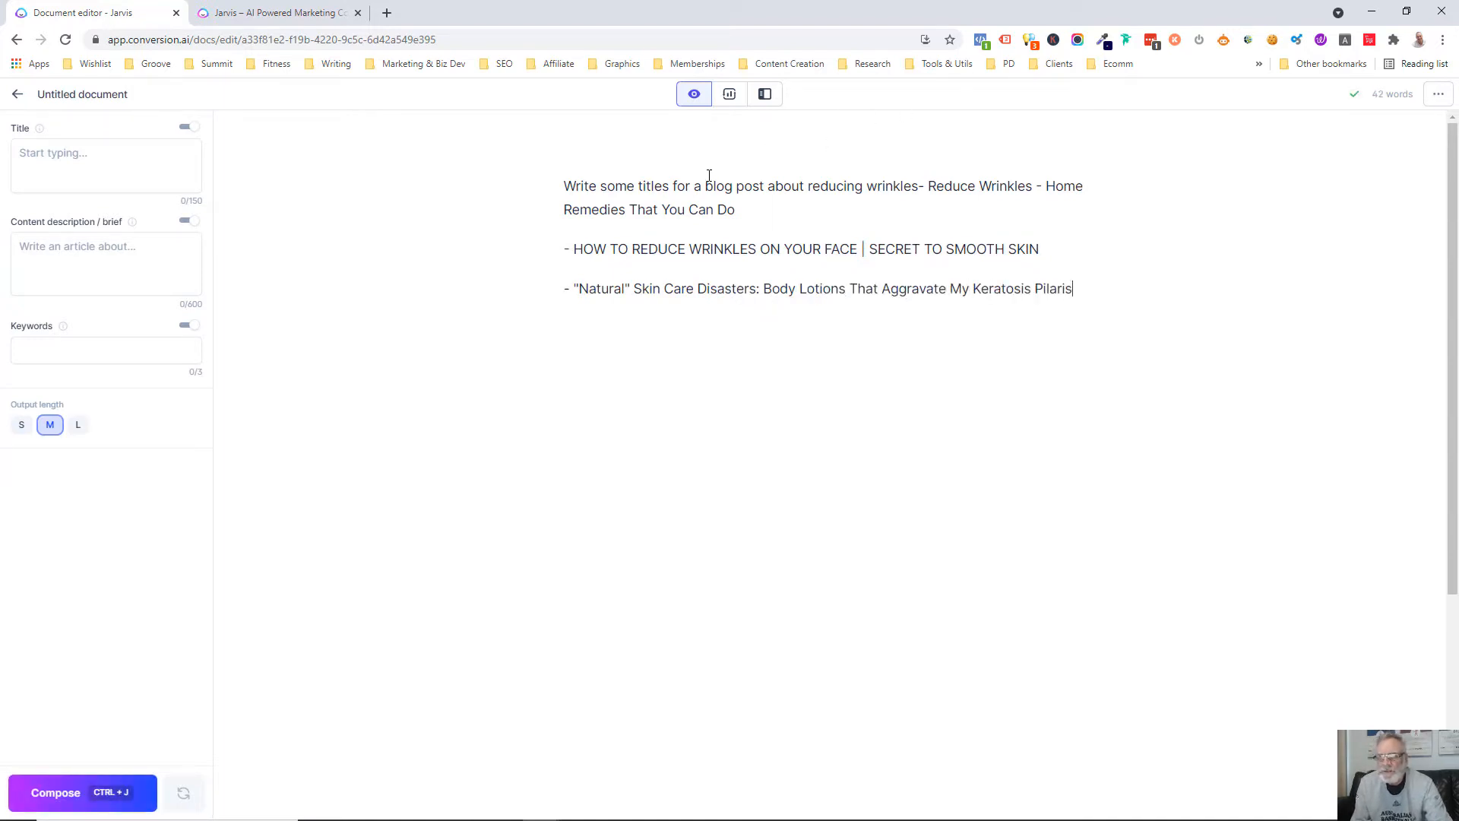
Reword the end of the prompt's topic to "ways to naturally reduce wrinkles"
left_click(809, 186)
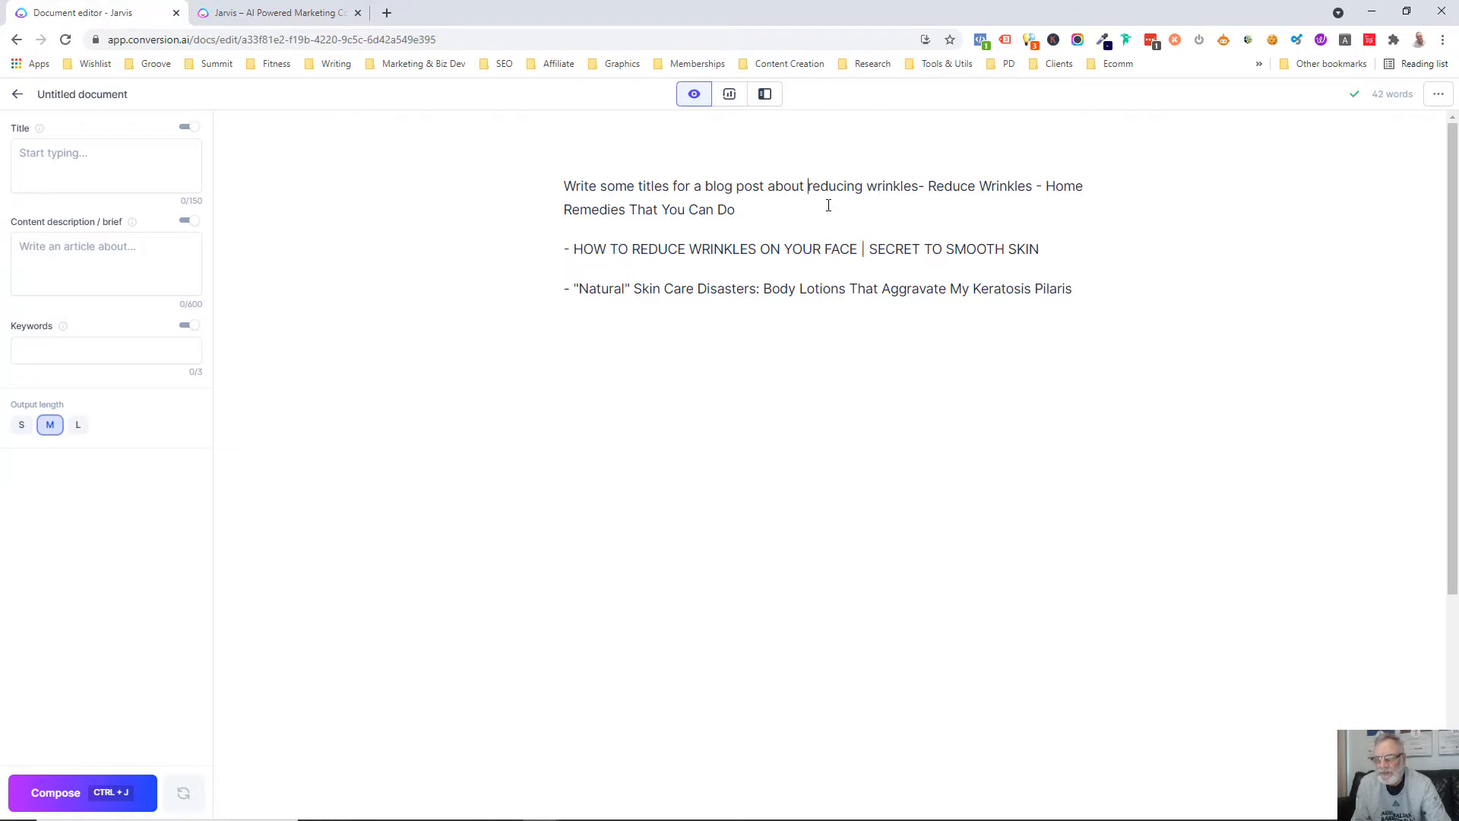
type("na")
key("BackSpace")
key("BackSpace")
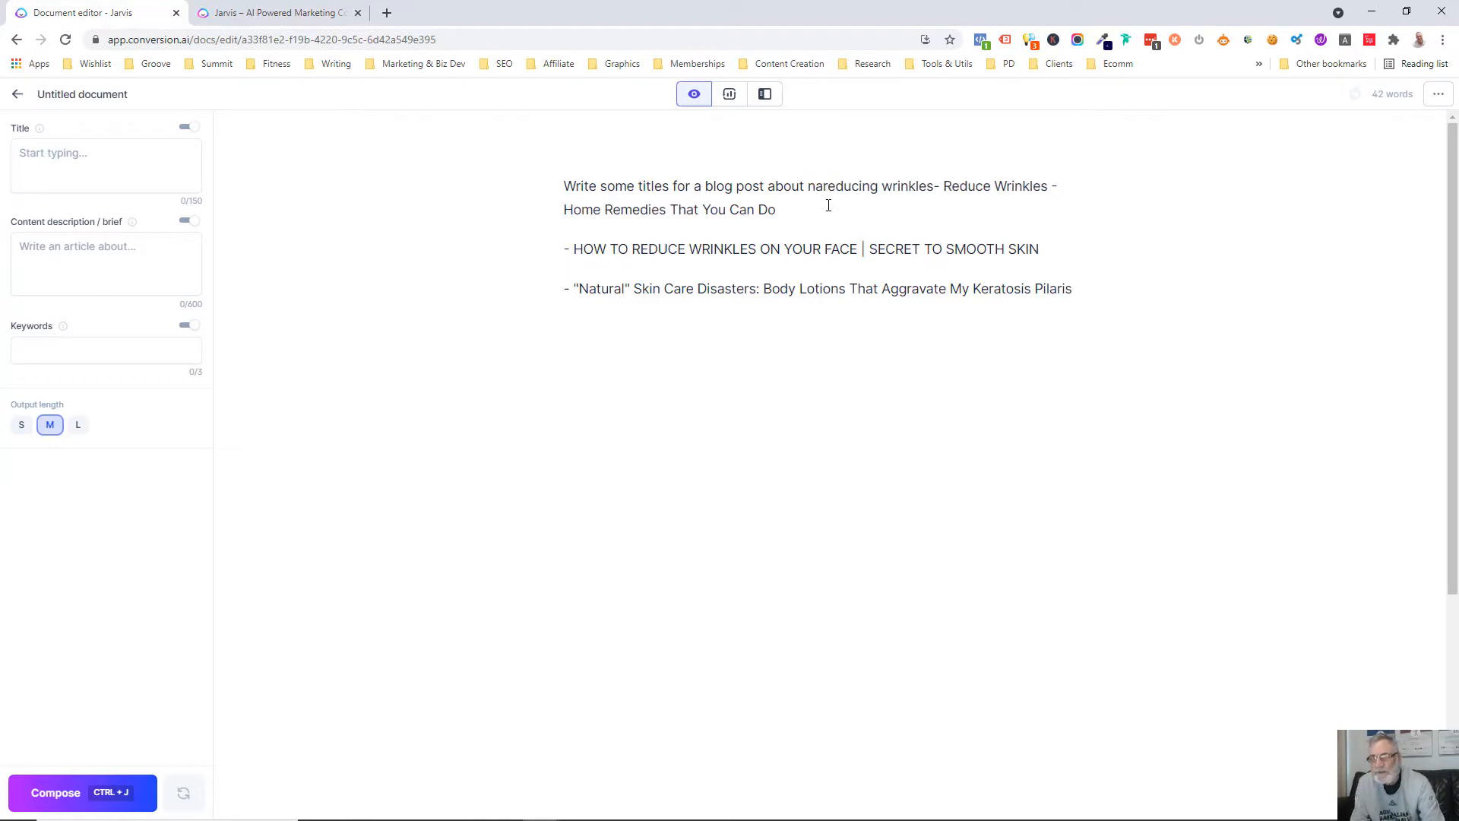
type("ways to ")
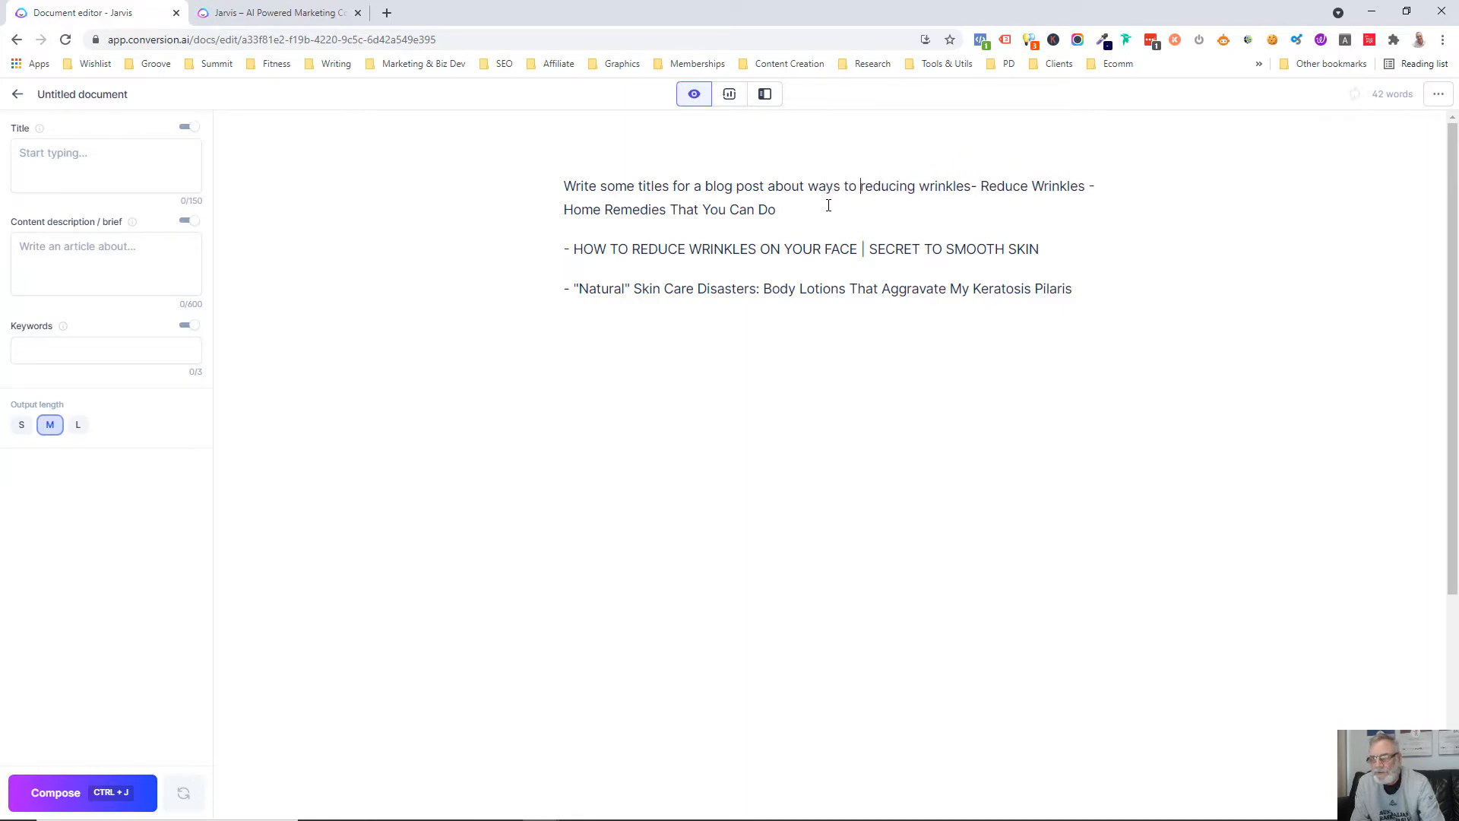
type("naturally")
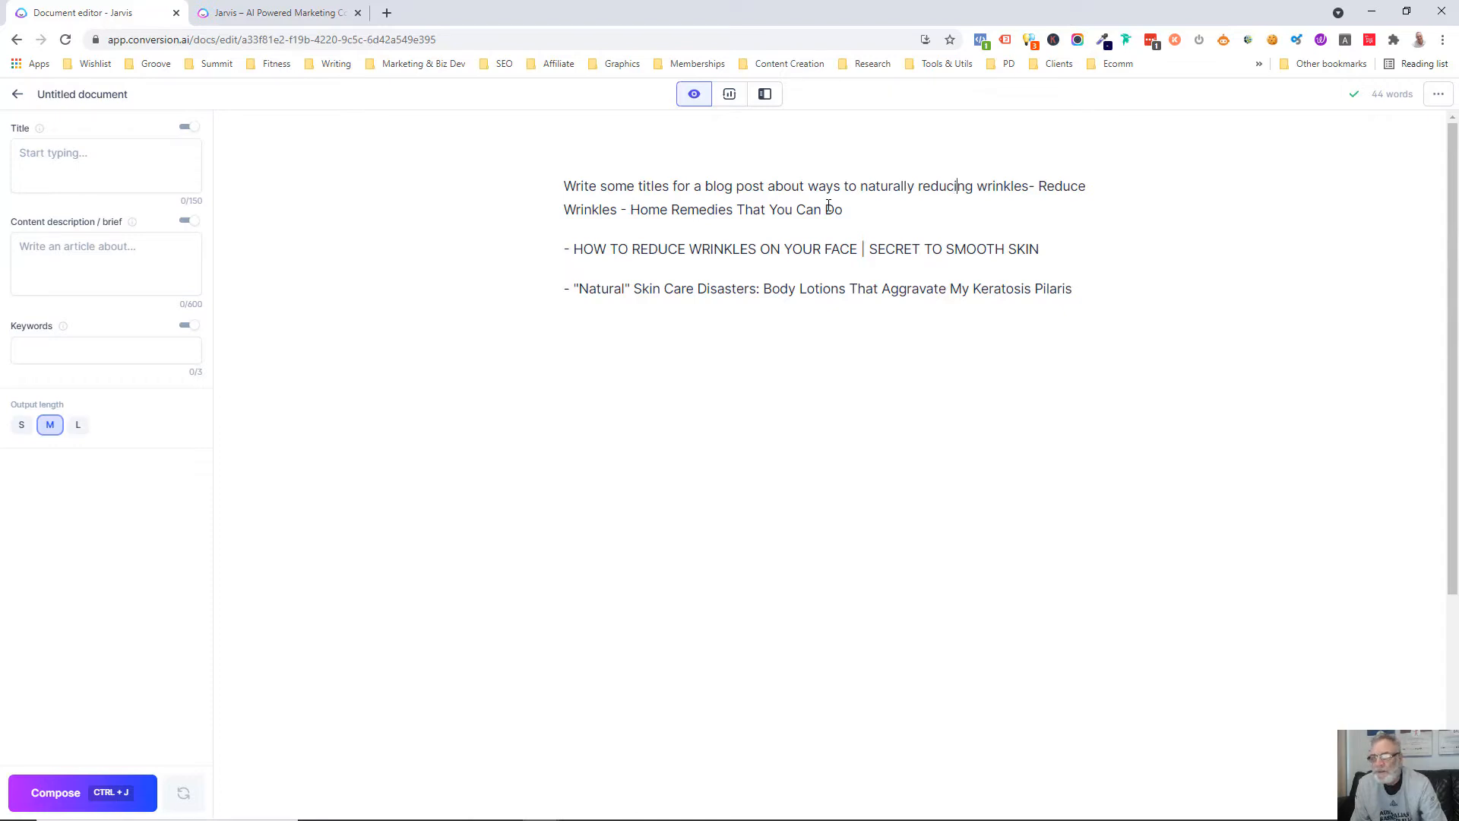
key("BackSpace")
key("BackSpace")
key("BackSpace")
type("e")
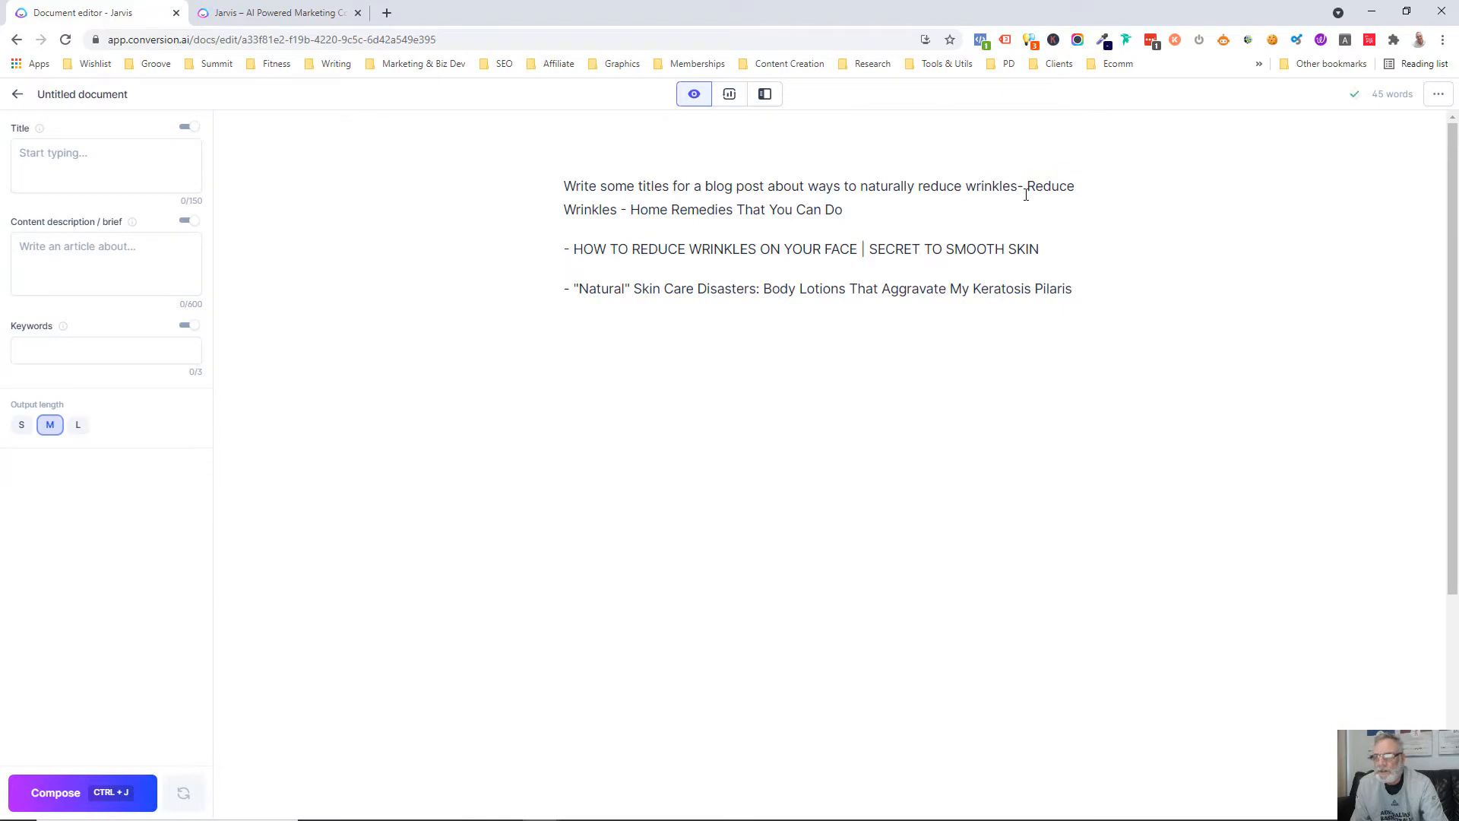
Delete the generated titles after the prompt and have the AI compose new ones from the reworded prompt
left_click_drag(1020, 189, 1082, 281)
key("BackSpace")
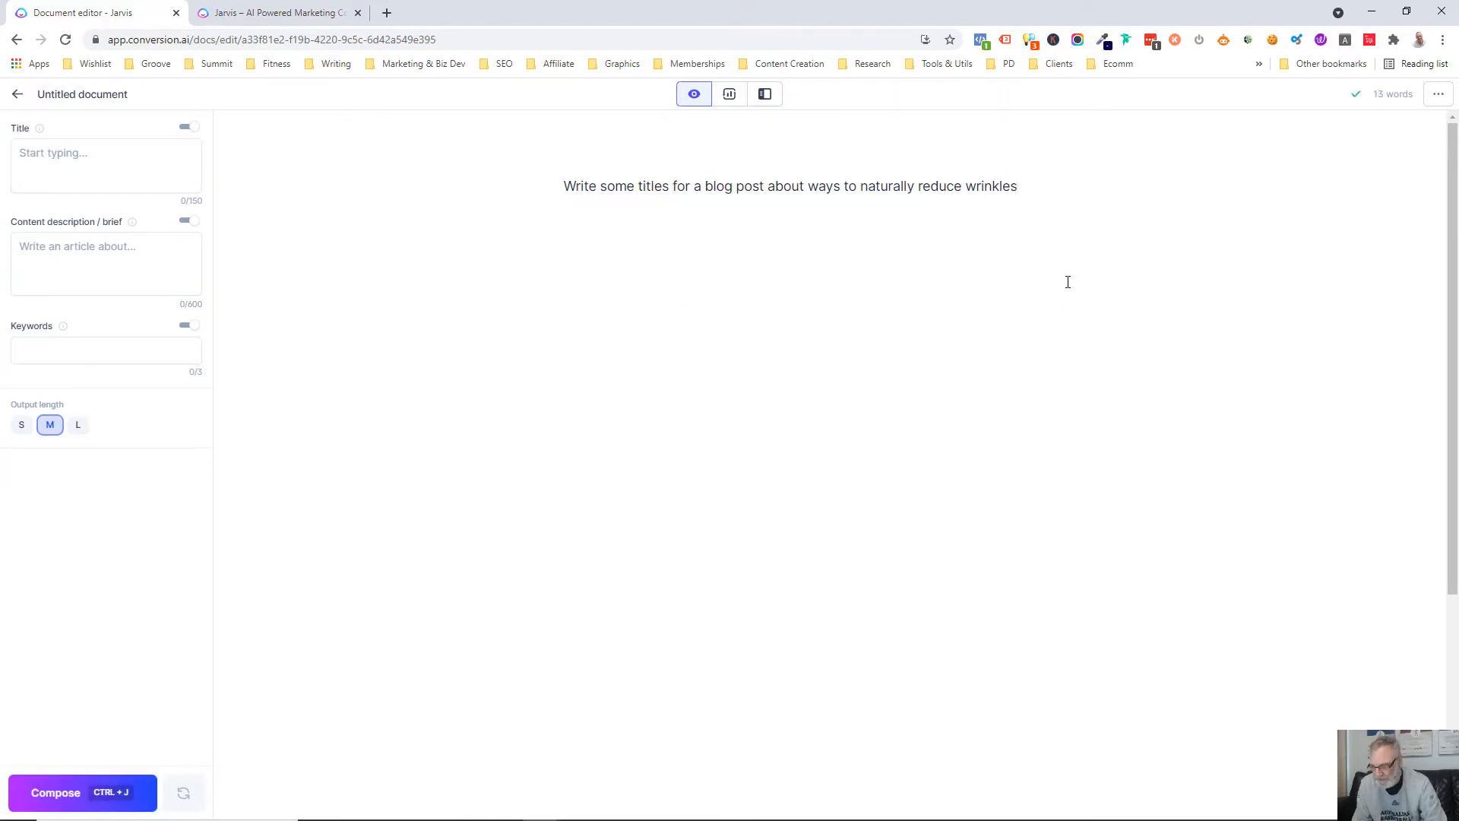
key("ctrl+a")
key("ctrl+j")
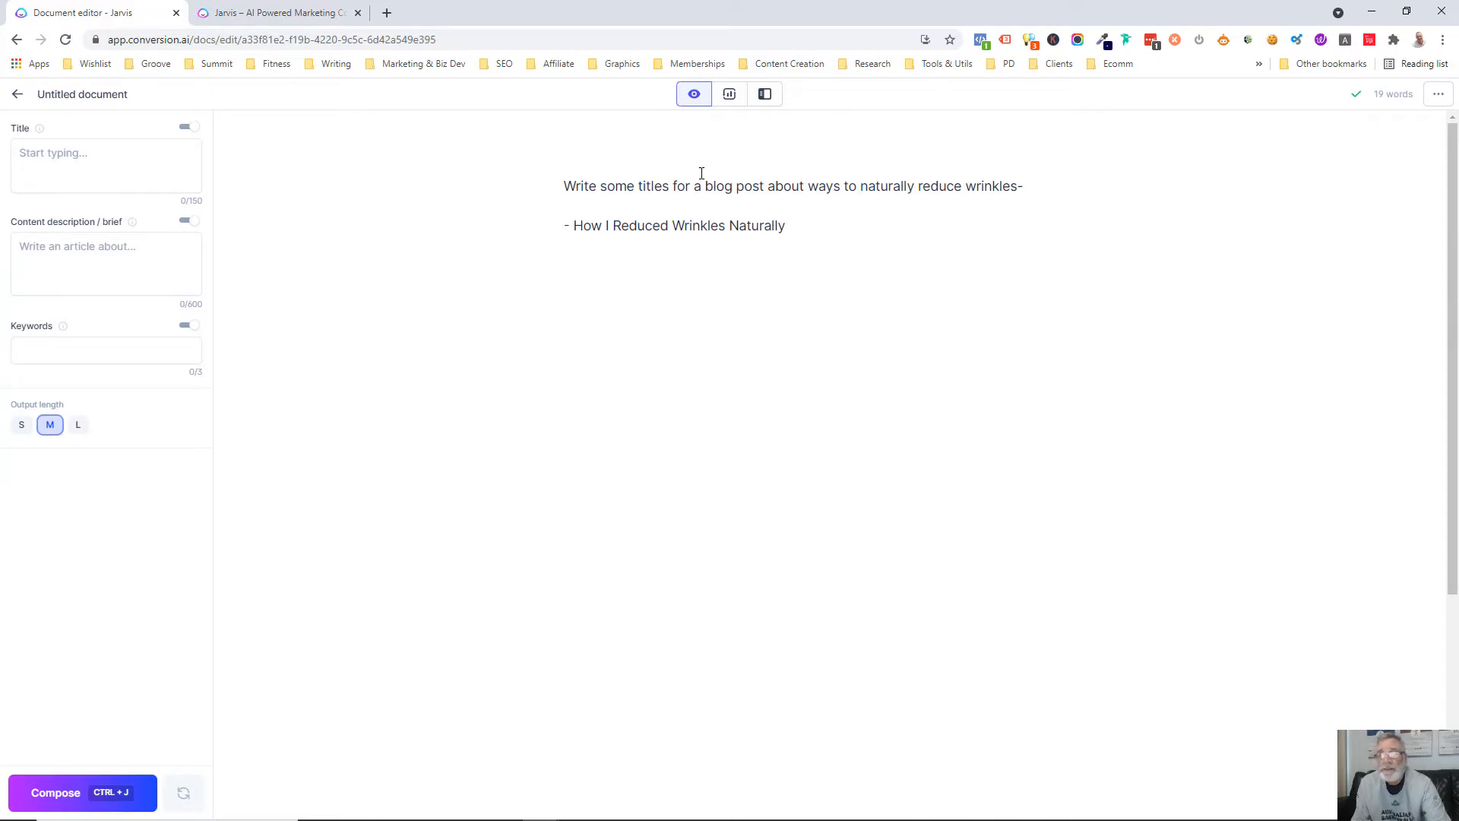
Copy the generated title "How I Reduced Wrinkles Naturally" into the document's Title field
left_click_drag(785, 228, 575, 231)
key("ctrl+c")
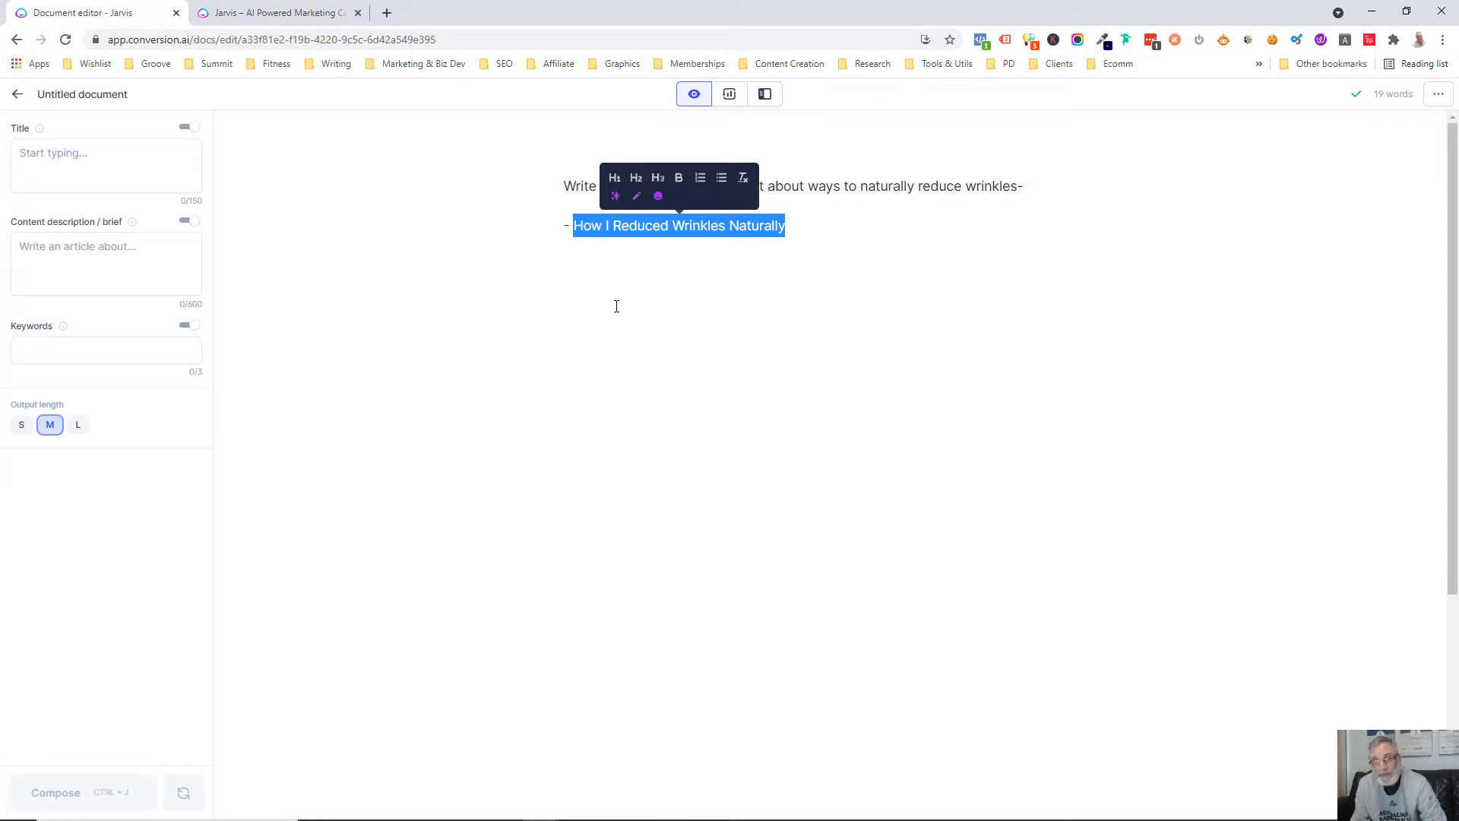
left_click(57, 152)
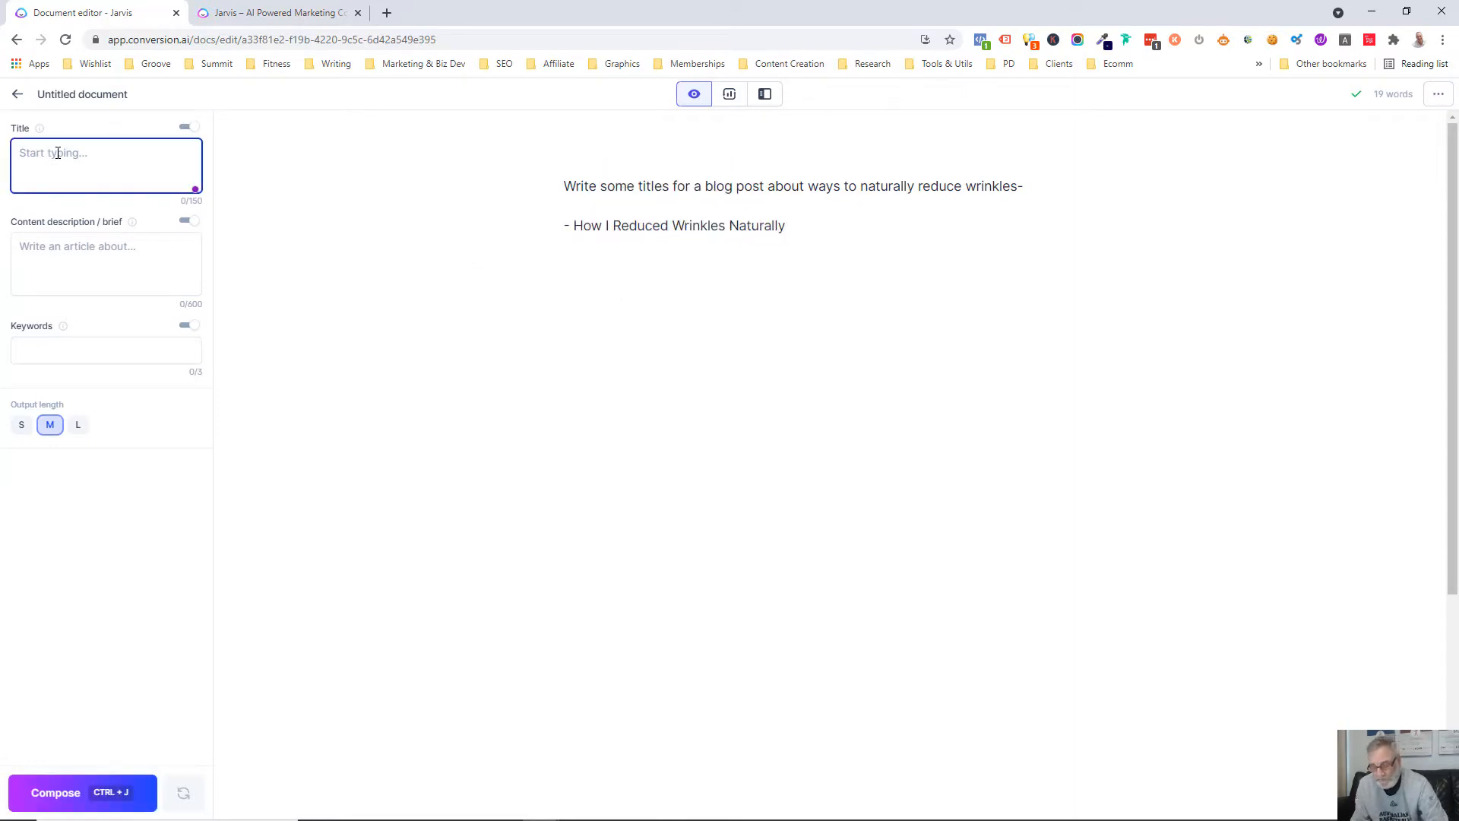
key("ctrl+v")
Reword the document's title to "5 Ways To Reduce Wrinkles Naturally"
left_click(22, 154)
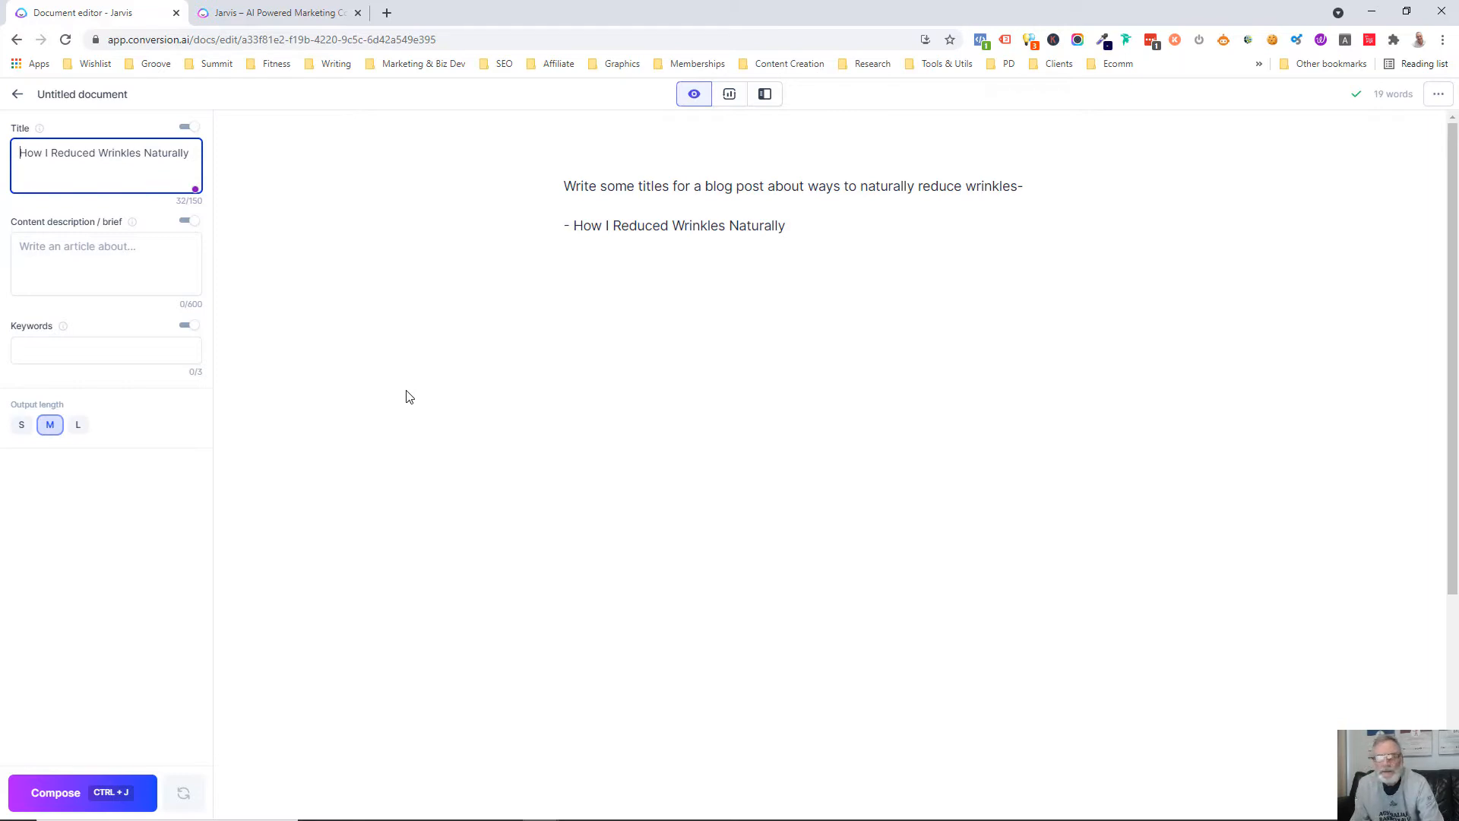
type("%")
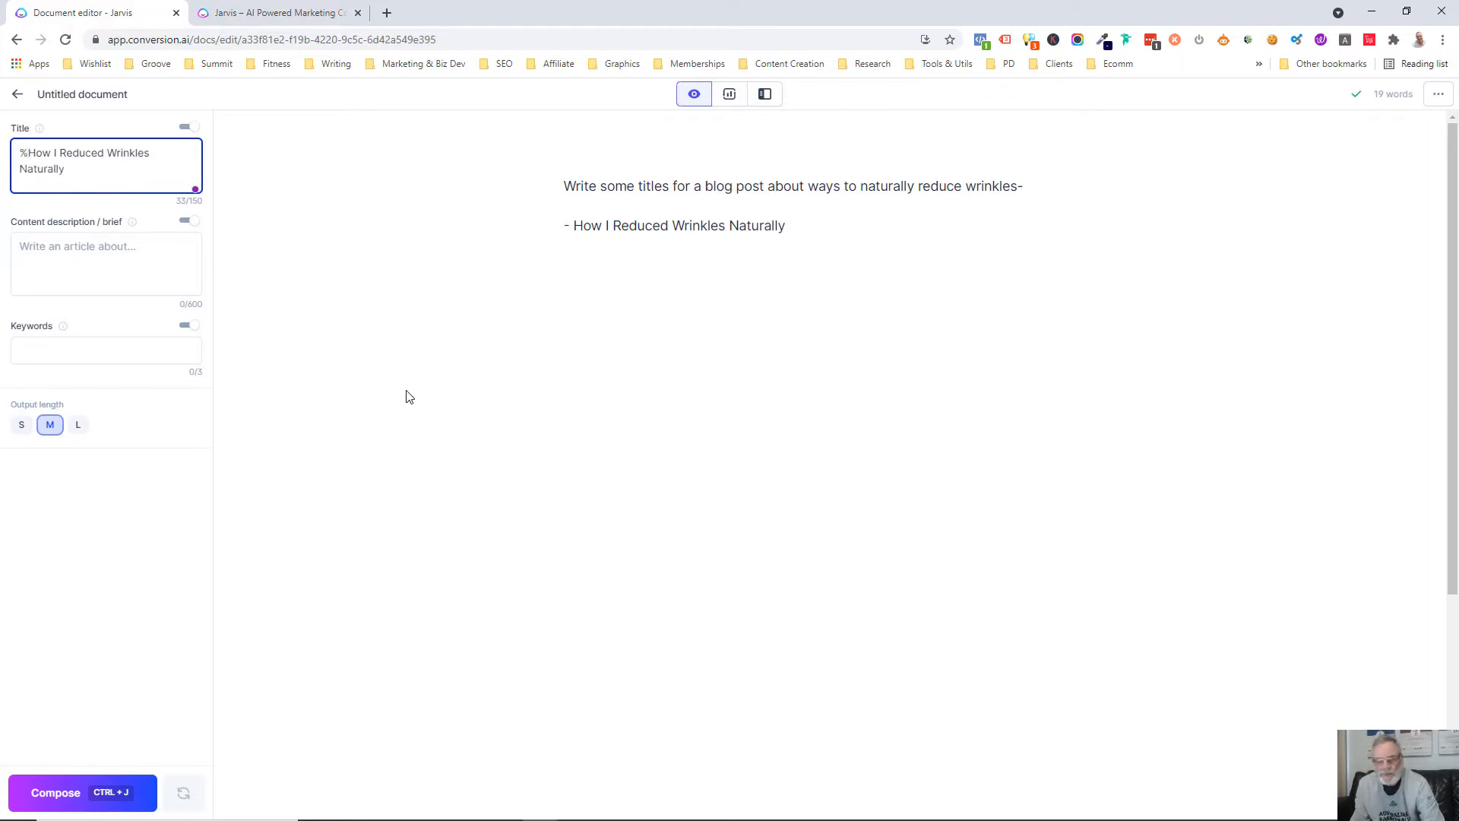
key("BackSpace")
type("5")
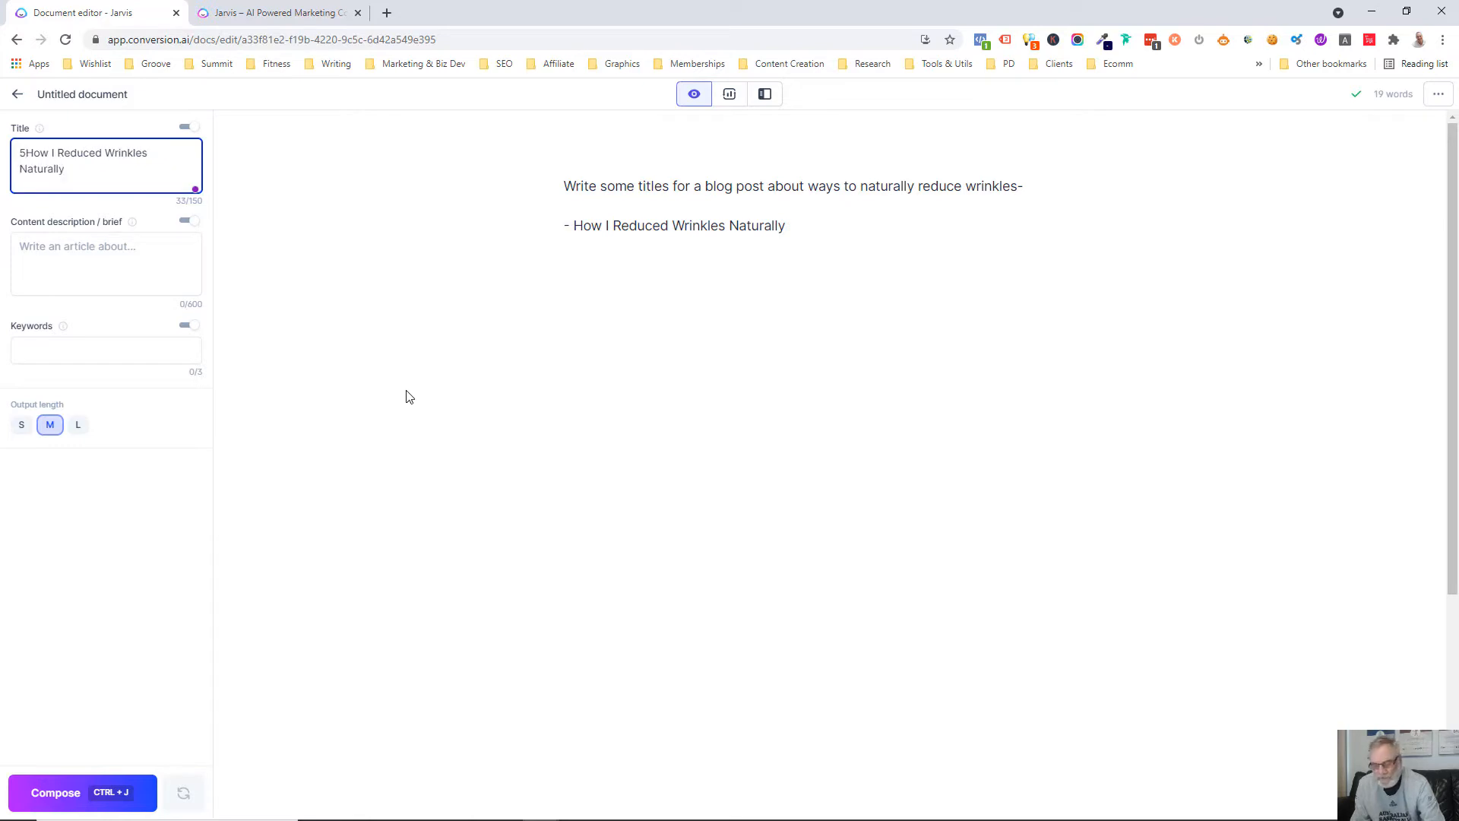
type(" Ways")
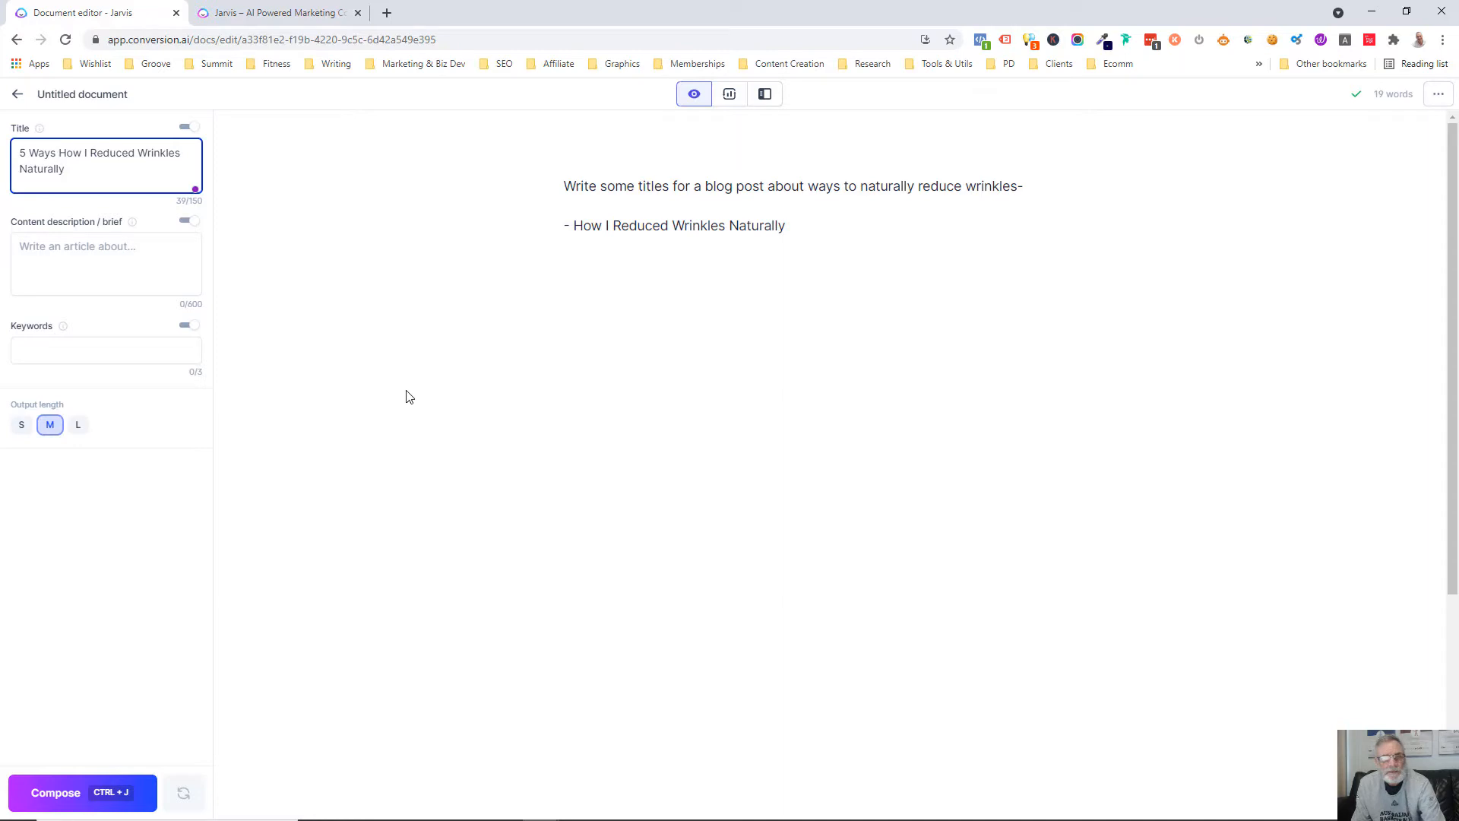
key("Delete")
key("Delete")
key("Delete")
key("Delete")
type("To")
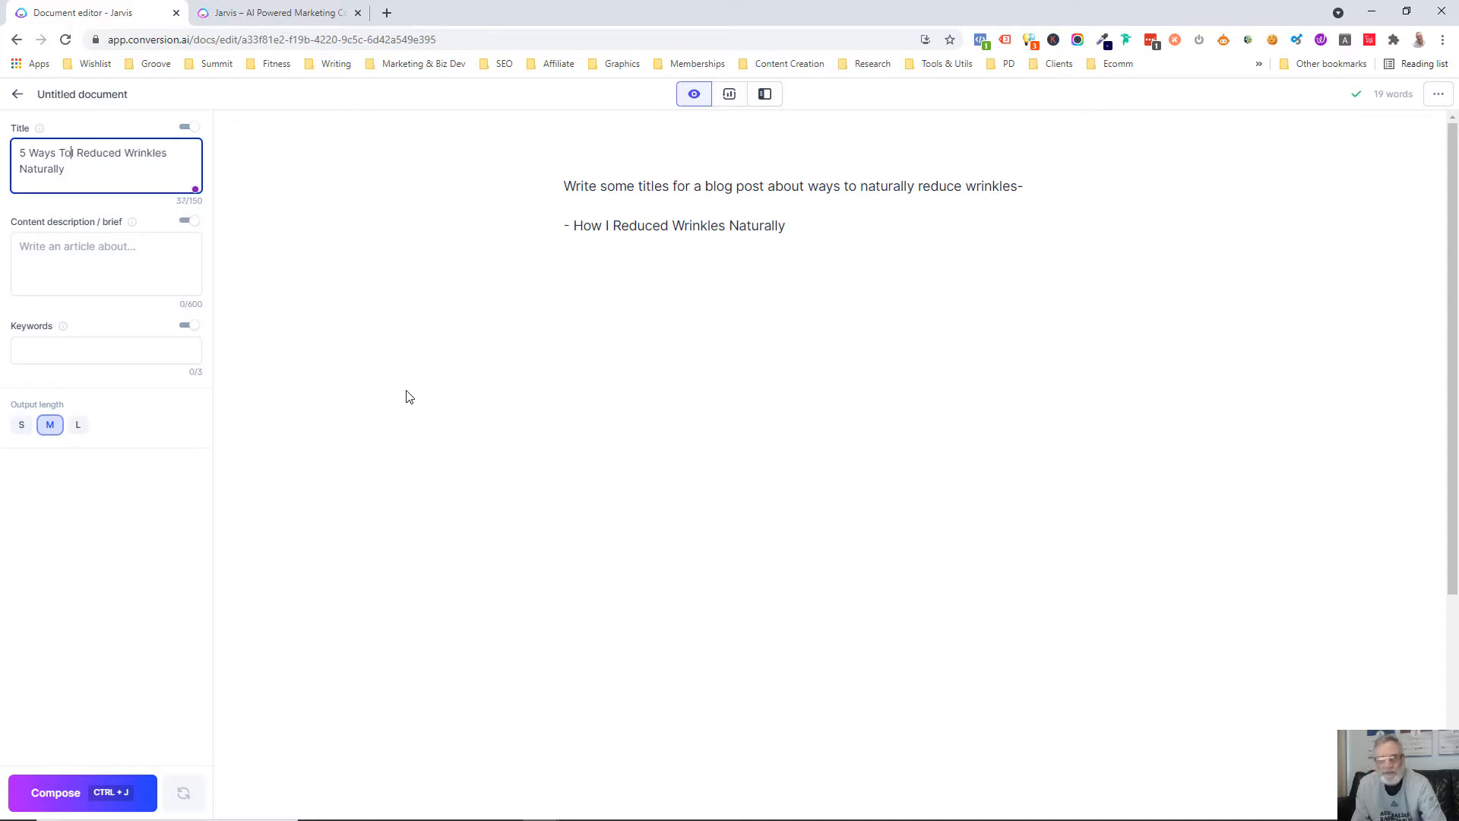
key("Delete")
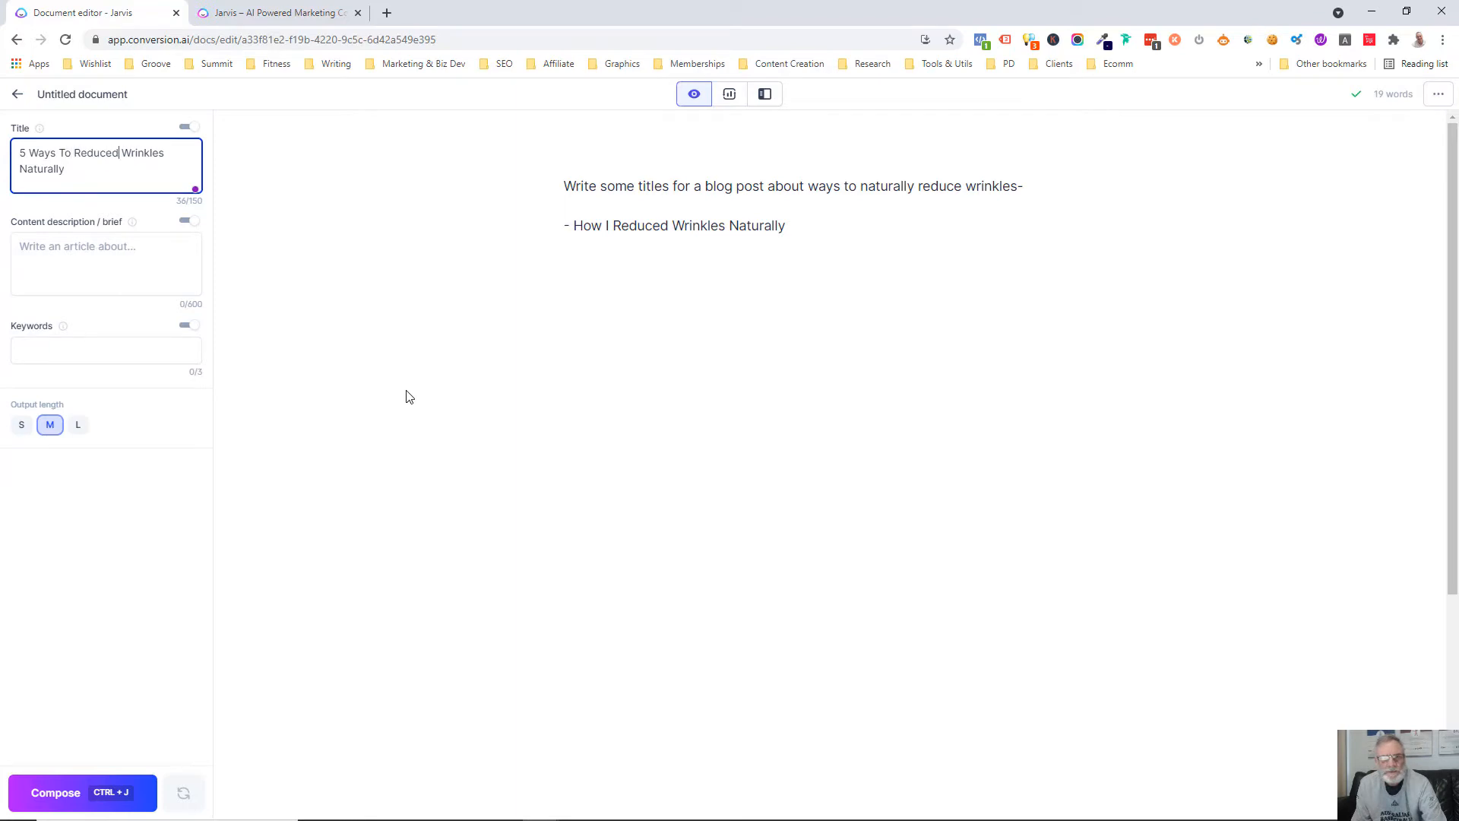
key("BackSpace")
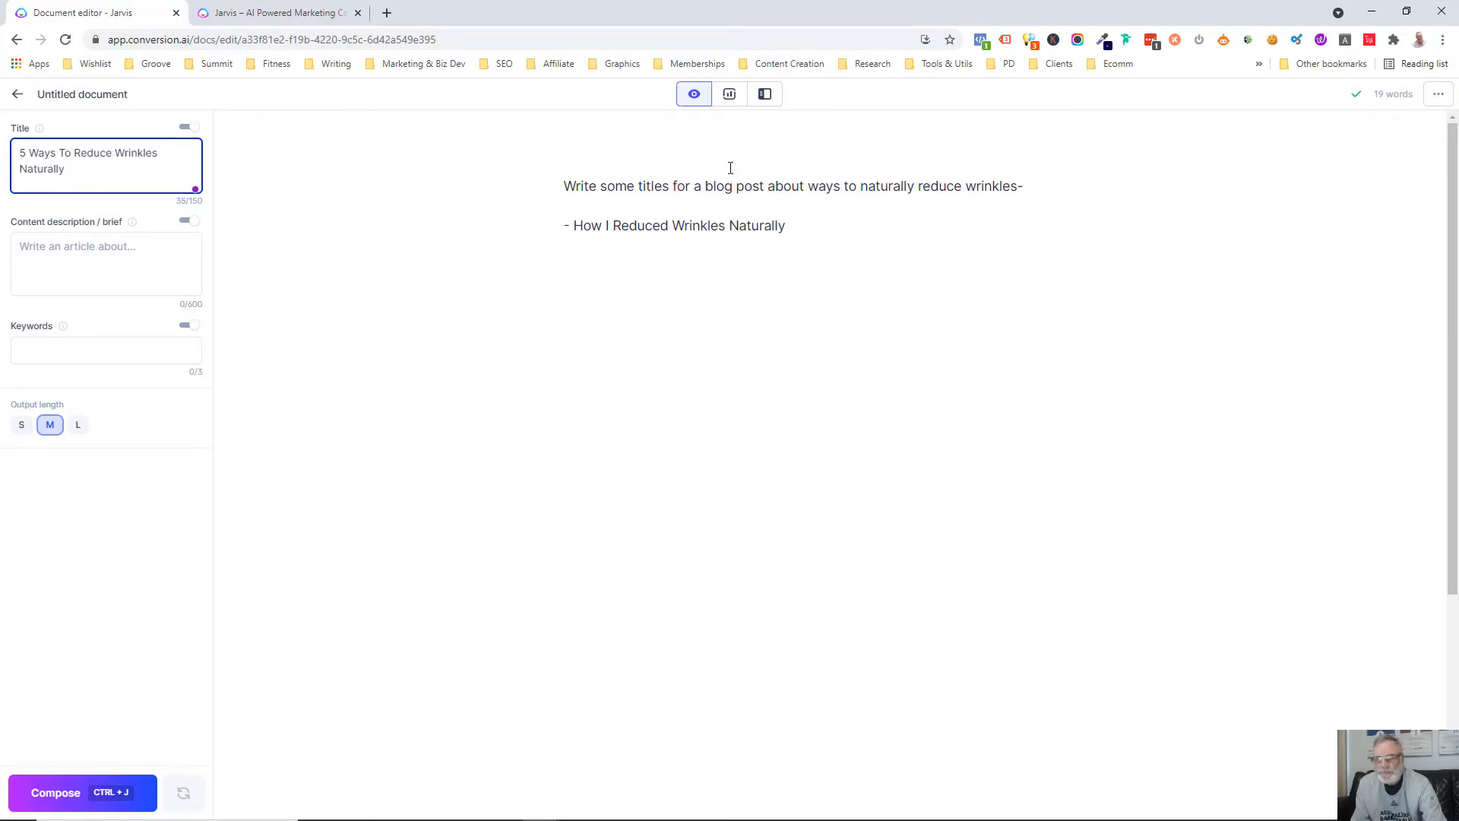
Replace the document's whole text with the prompt "write a content brief about my title"
left_click(734, 187)
left_click_drag(787, 226, 532, 192)
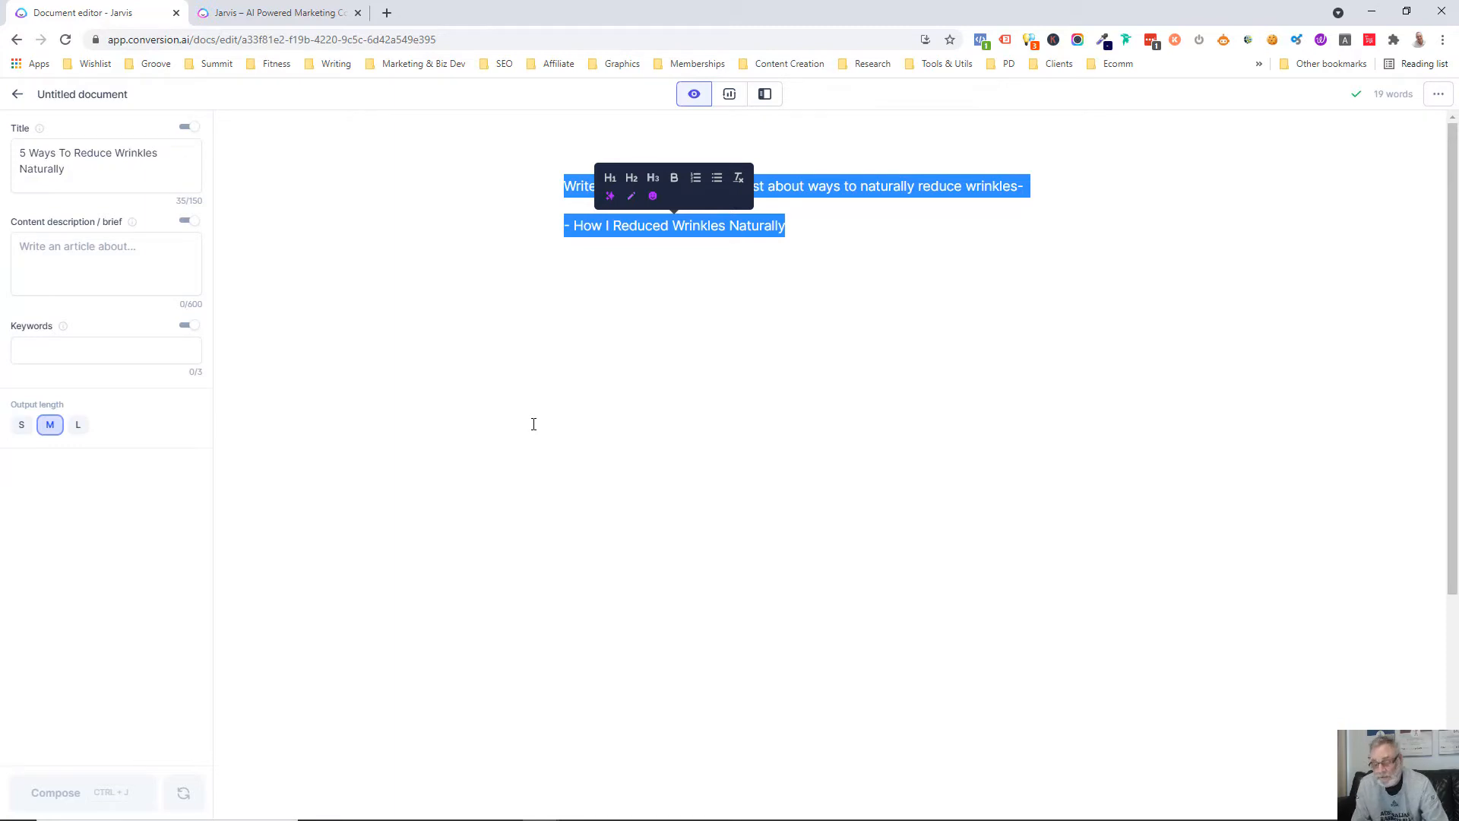
type("Writ")
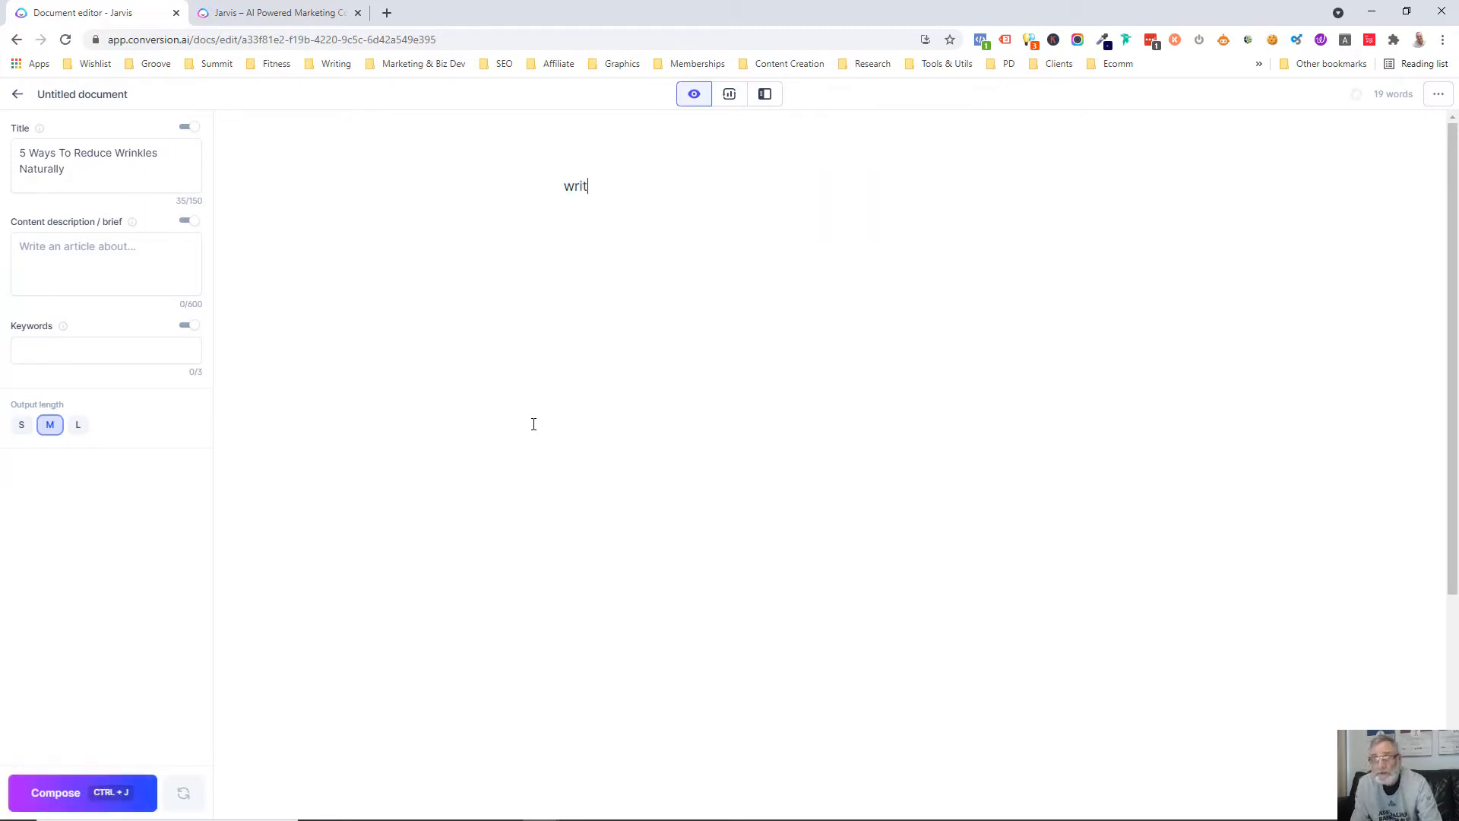
type("e a content ")
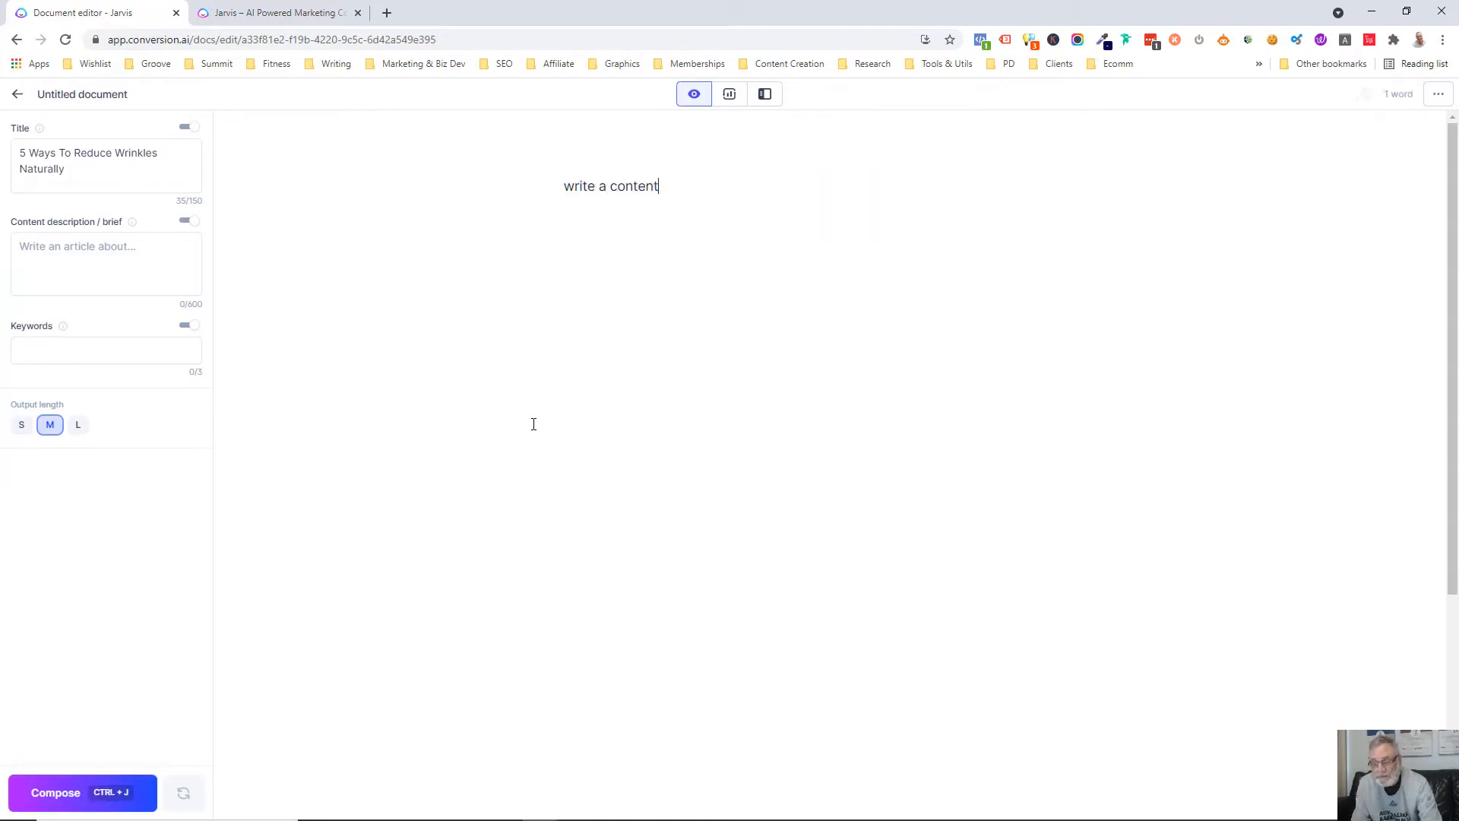
type("brieh")
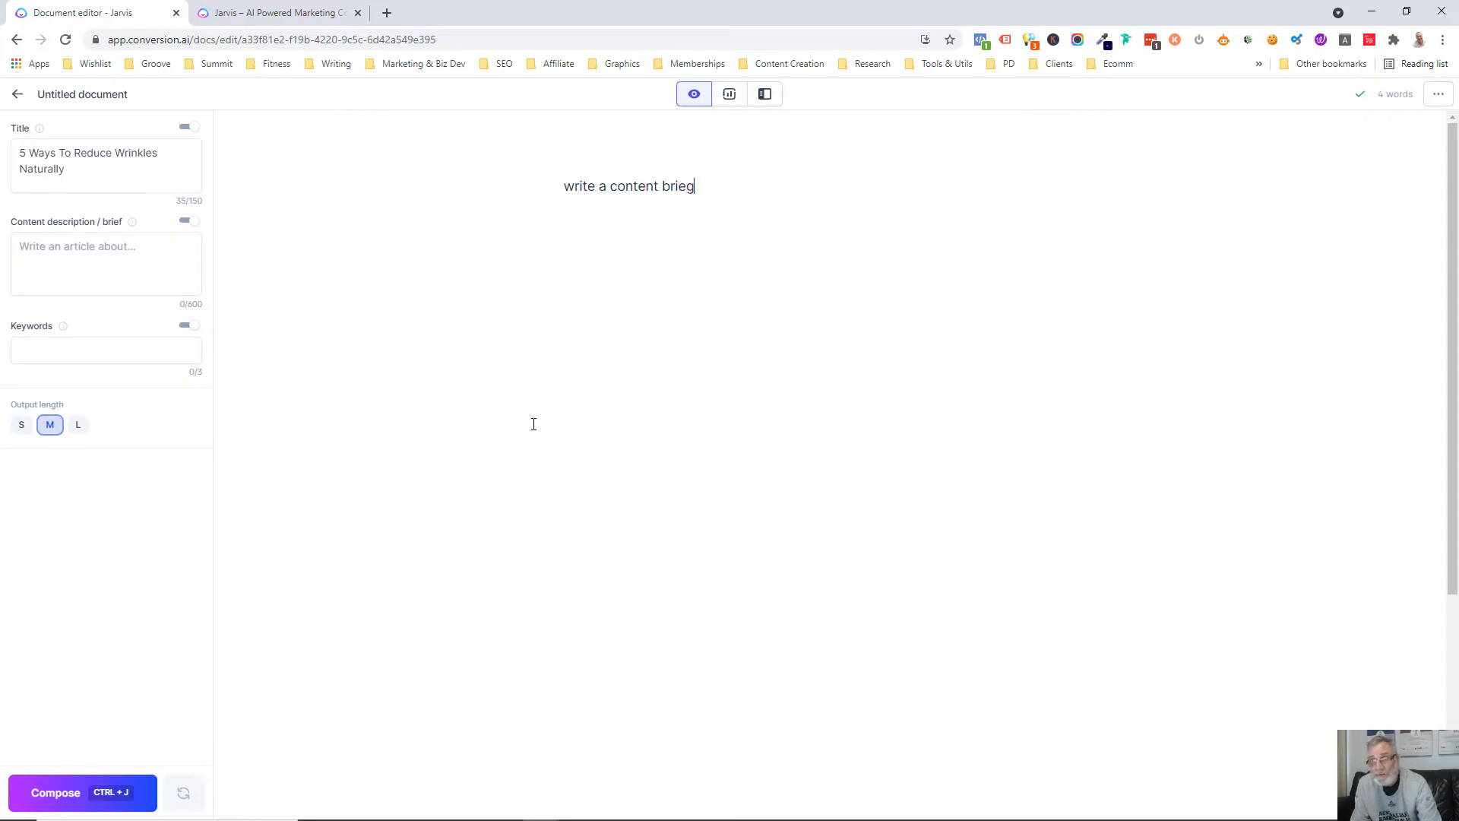
key("BackSpace")
type("a")
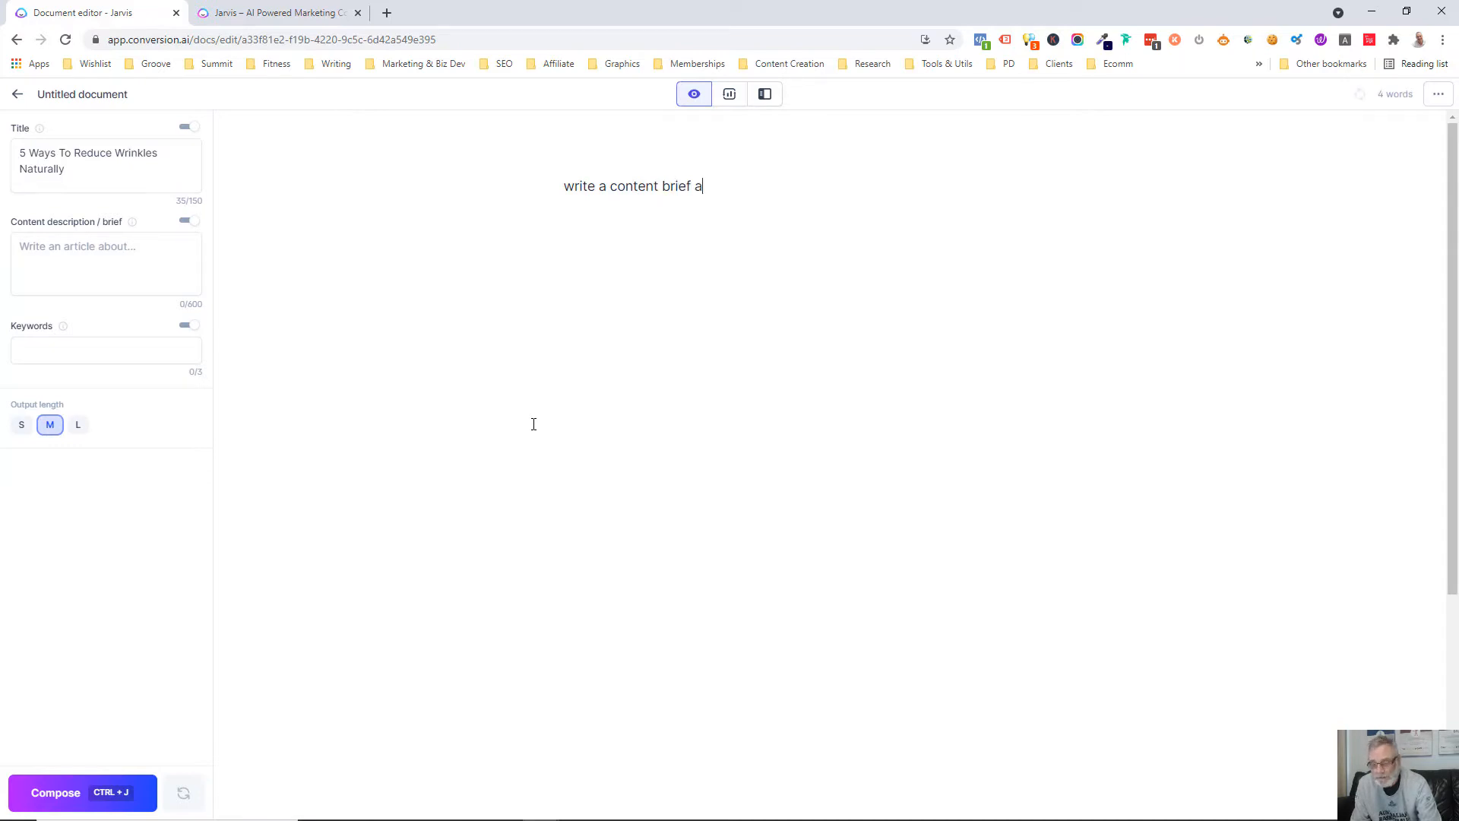
type("bout my title")
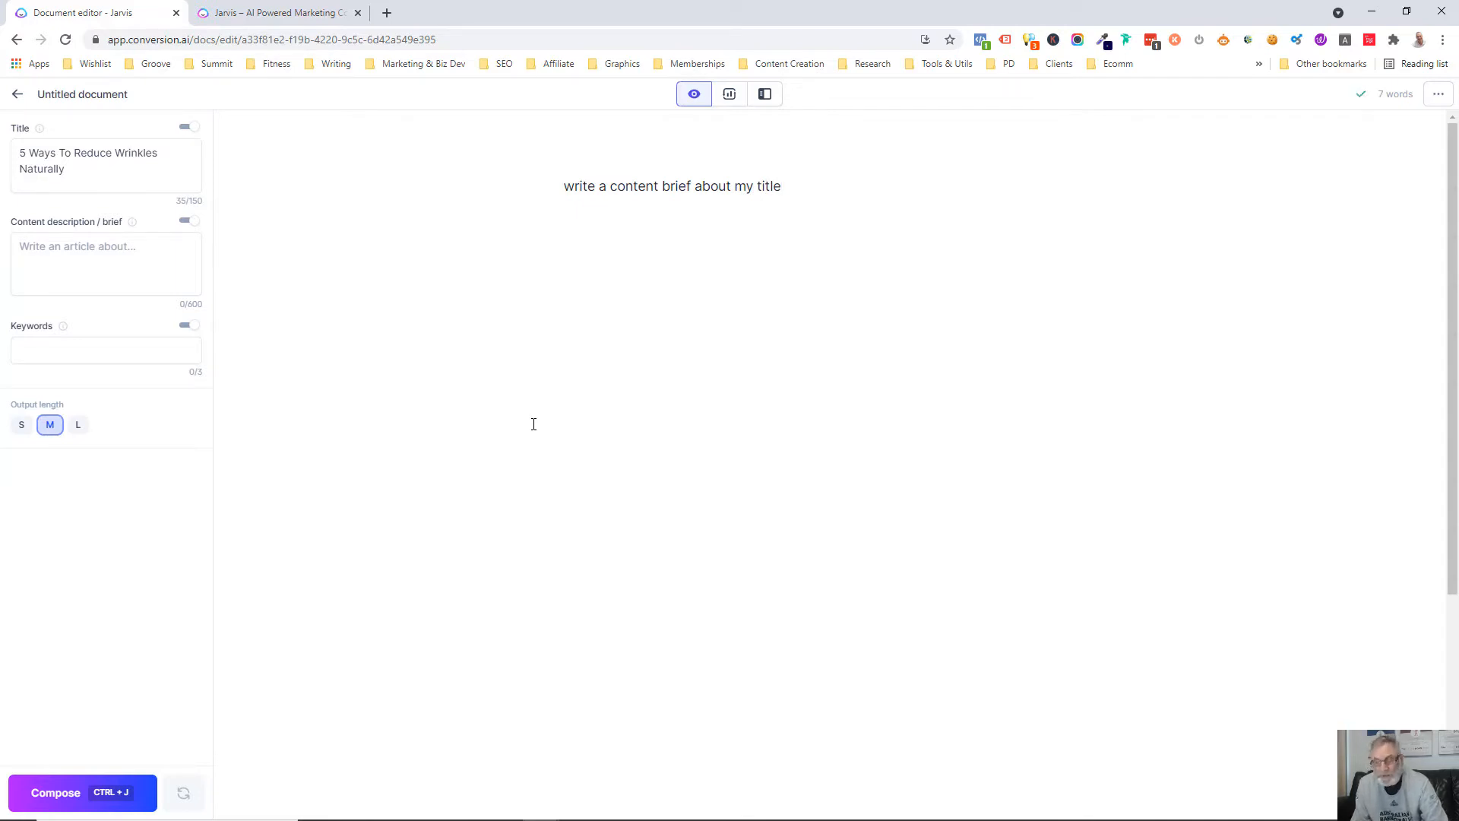
Try generating content from the "my title" prompt, and undo the output to restore the prompt
key("ctrl+j")
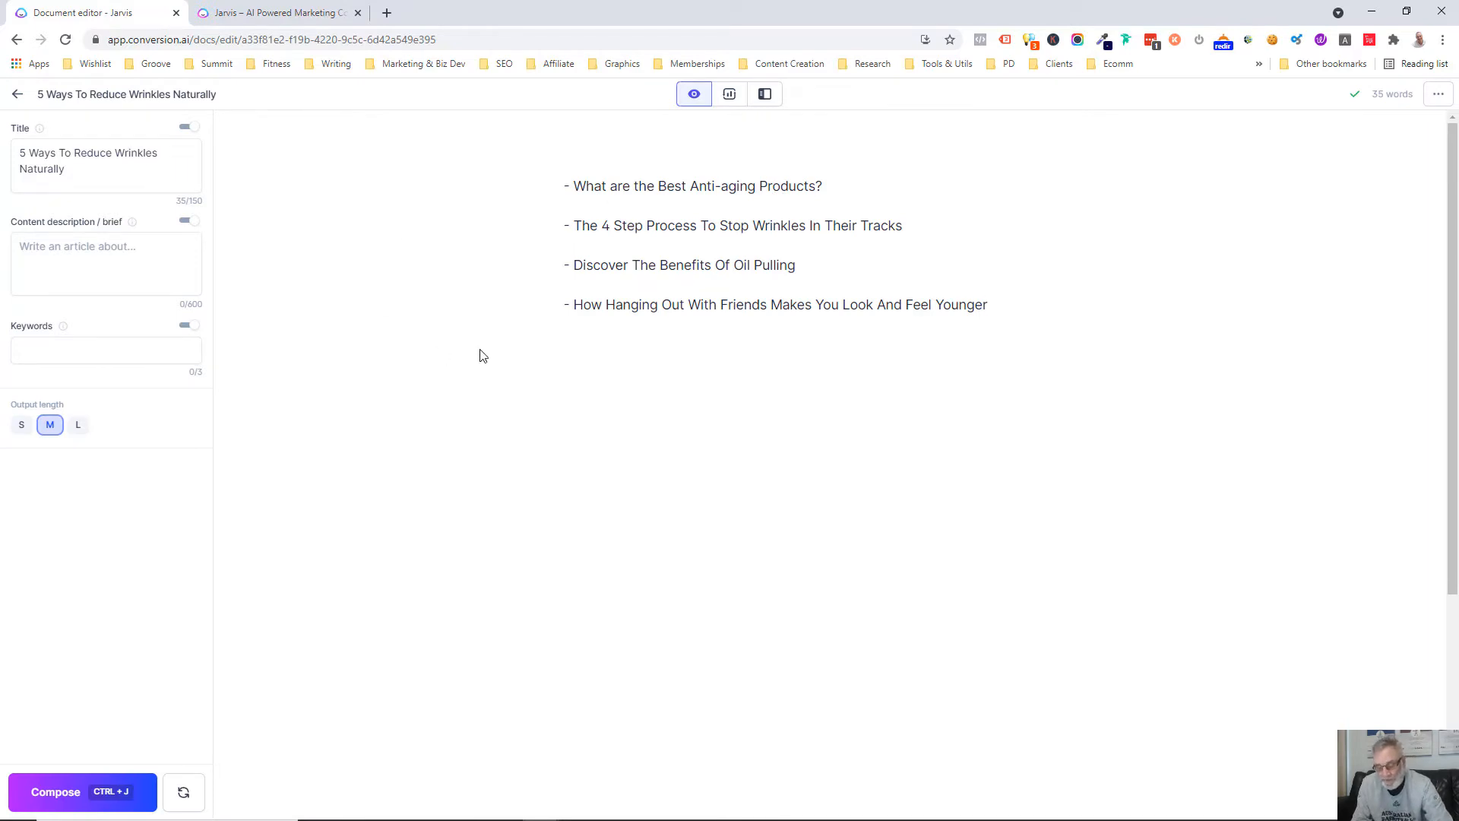
key("ctrl+BackSpace")
key("ctrl+BackSpace")
key("ctrl+BackSpace")
key("ctrl+BackSpace")
key("ctrl+BackSpace")
key("ctrl+BackSpace")
key("ctrl+BackSpace")
key("ctrl+BackSpace")
key("ctrl+BackSpace")
key("ctrl+BackSpace")
key("ctrl+BackSpace")
key("ctrl+BackSpace")
key("ctrl+BackSpace")
key("ctrl+BackSpace")
key("ctrl+BackSpace")
key("ctrl+BackSpace")
key("ctrl+BackSpace")
key("ctrl+BackSpace")
key("ctrl+BackSpace")
key("ctrl+BackSpace")
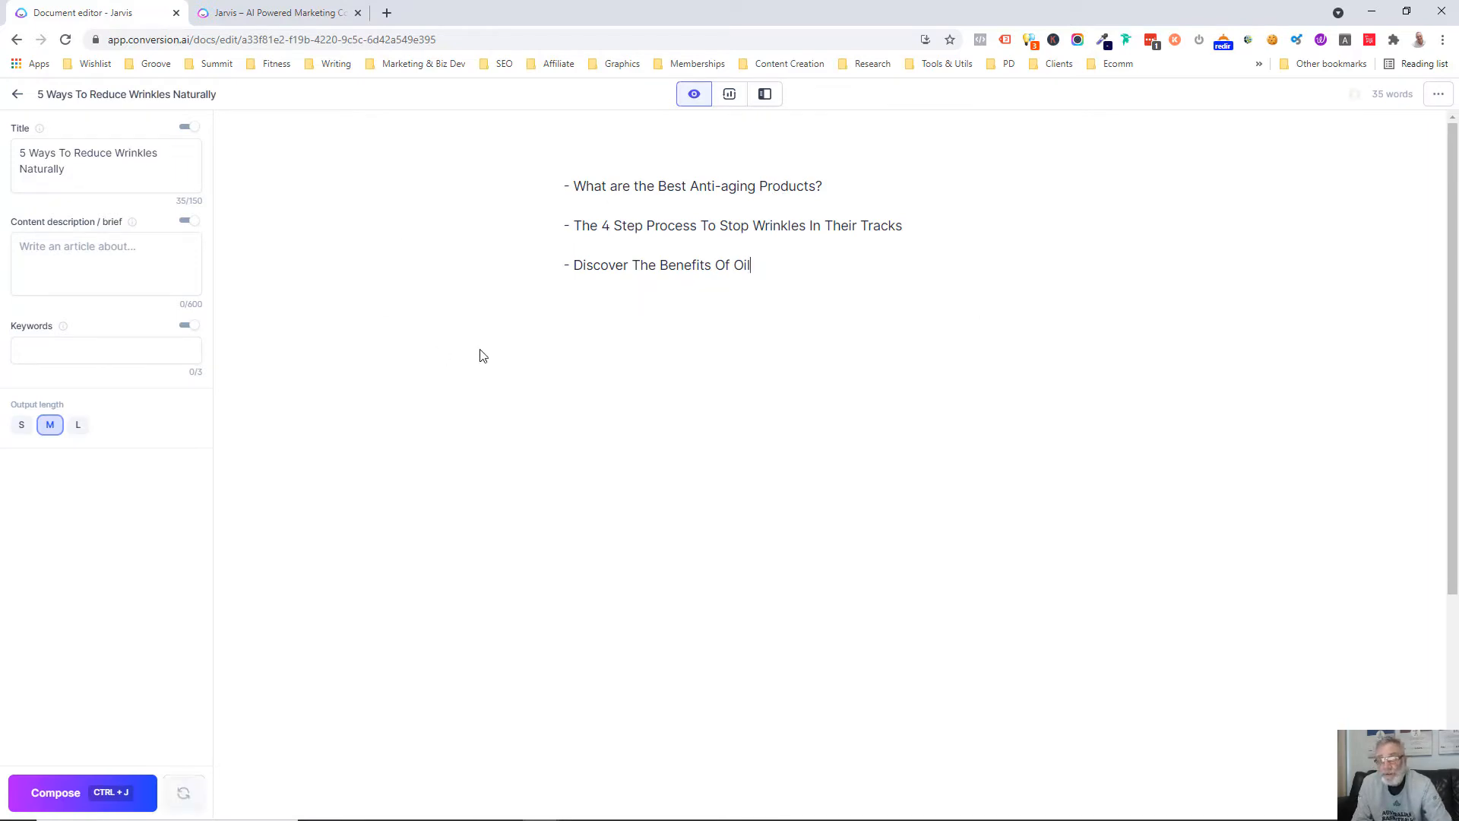
key("ctrl+z")
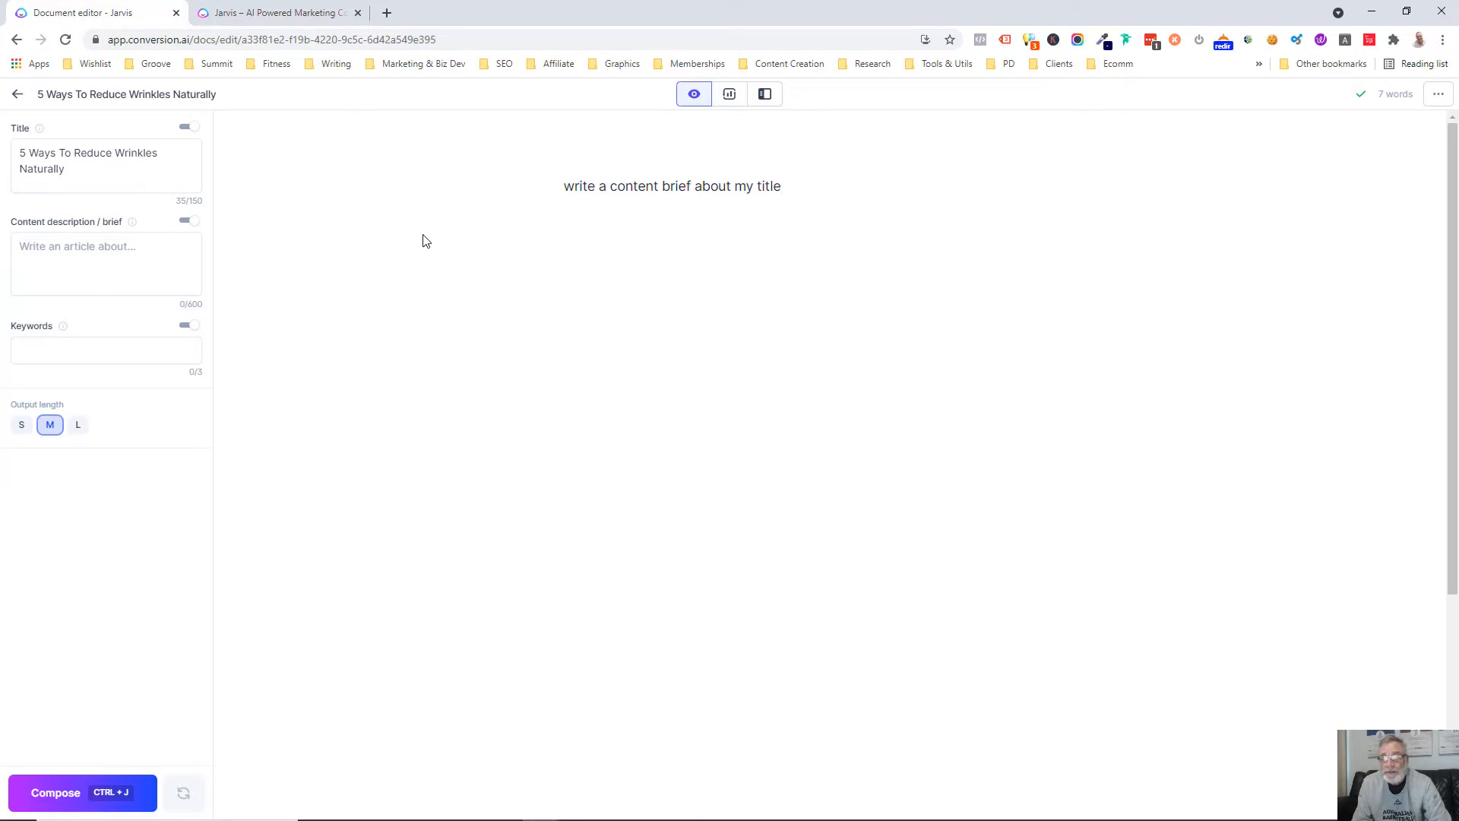
Replace "my title" at the end of the prompt with the copied document title "5 Ways To Reduce Wrinkles Naturally"
key("BackSpace")
key("BackSpace")
key("BackSpace")
key("BackSpace")
key("BackSpace")
key("BackSpace")
key("BackSpace")
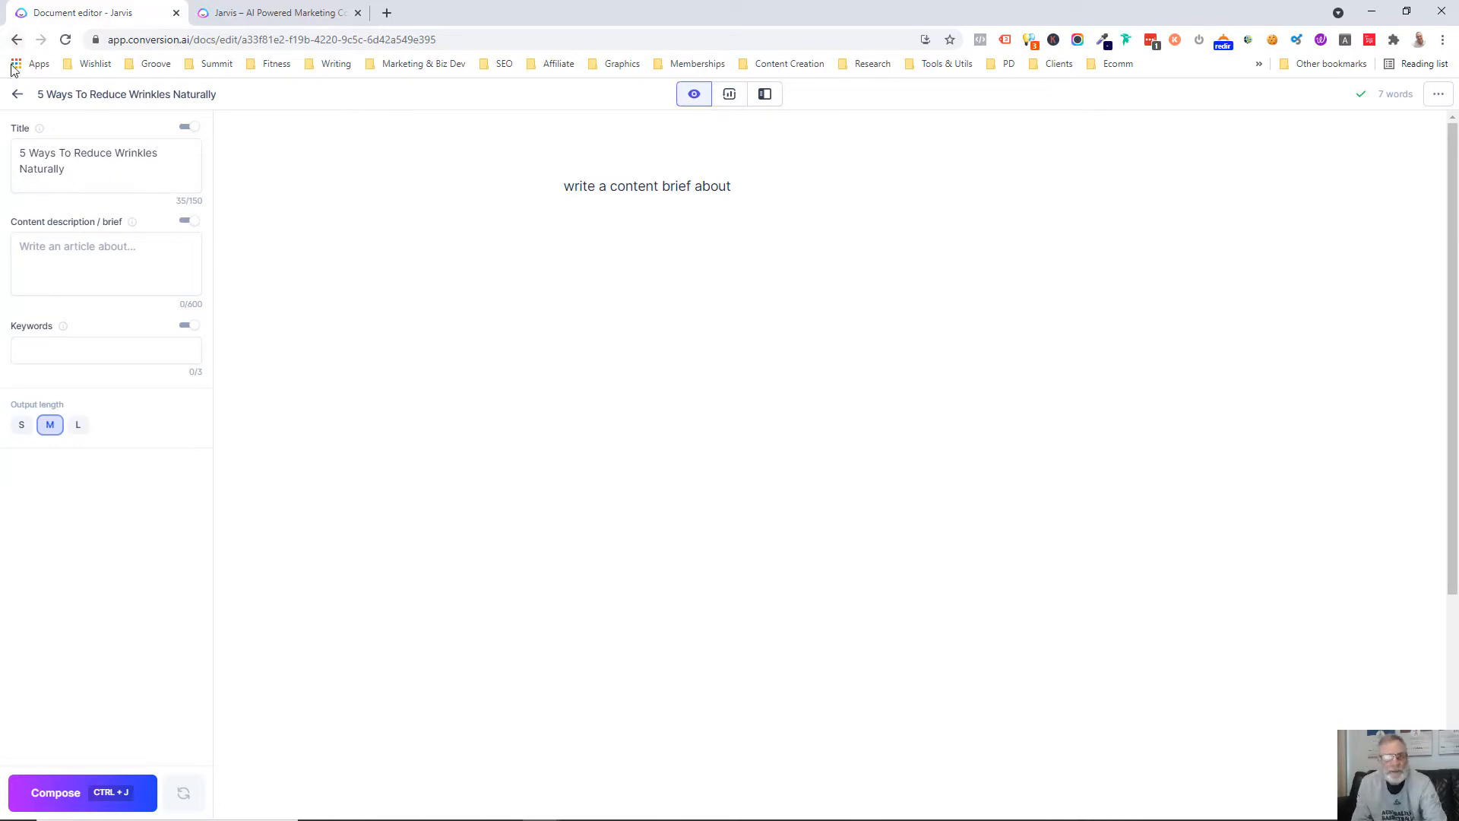
left_click_drag(68, 168, 13, 156)
key("ctrl+c")
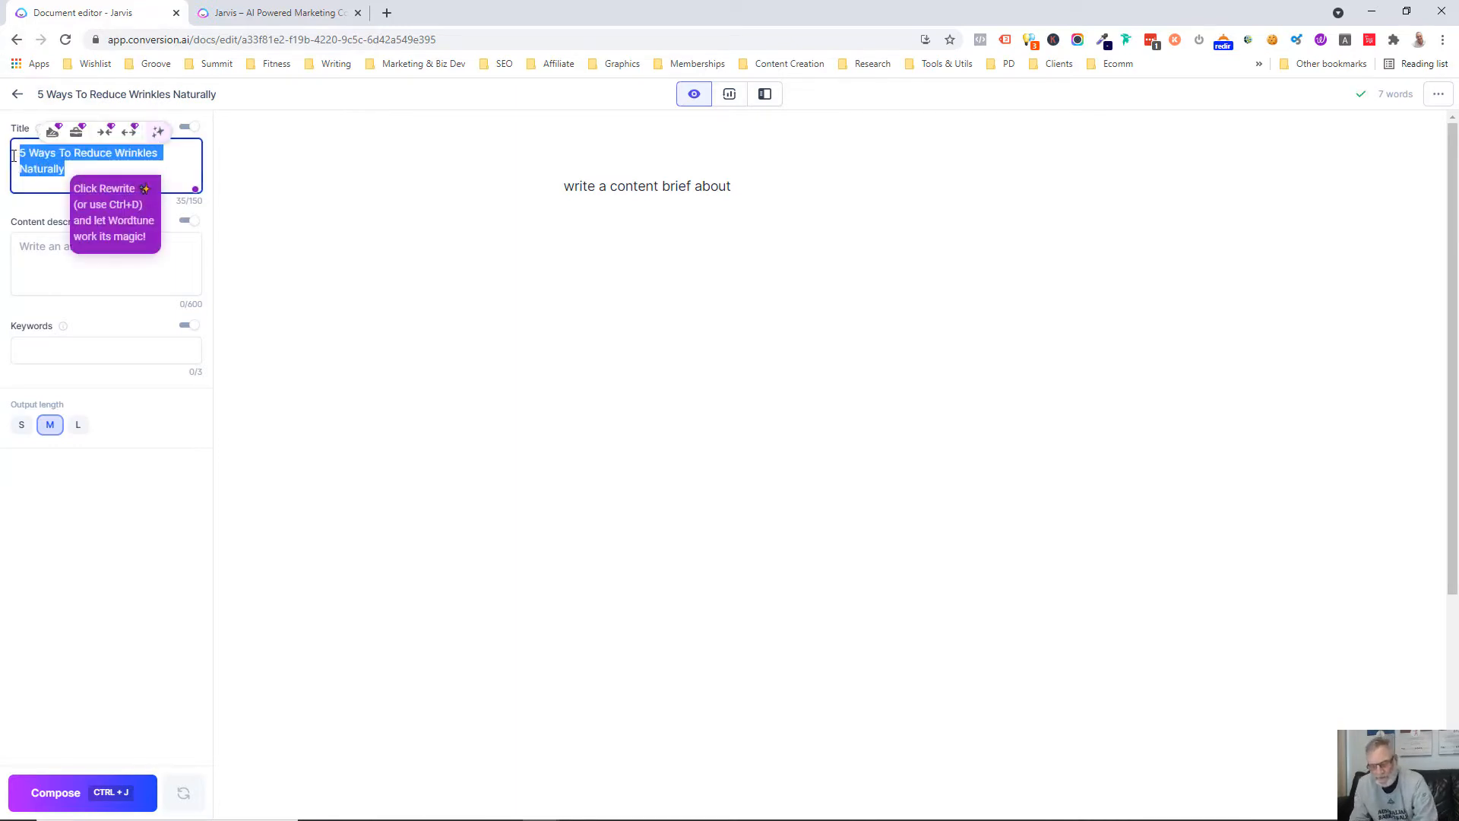
left_click(783, 184)
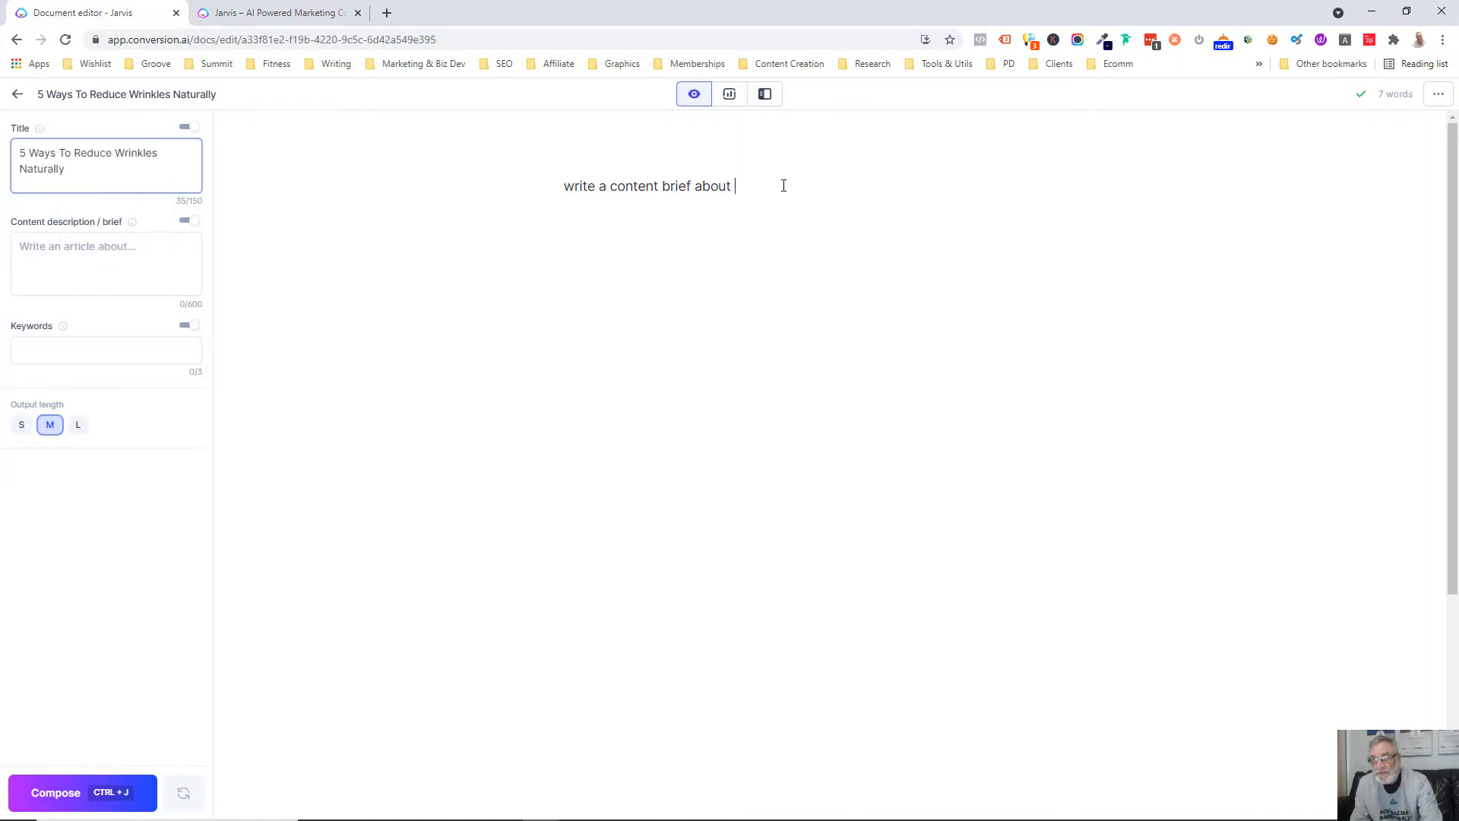
key("ctrl+v")
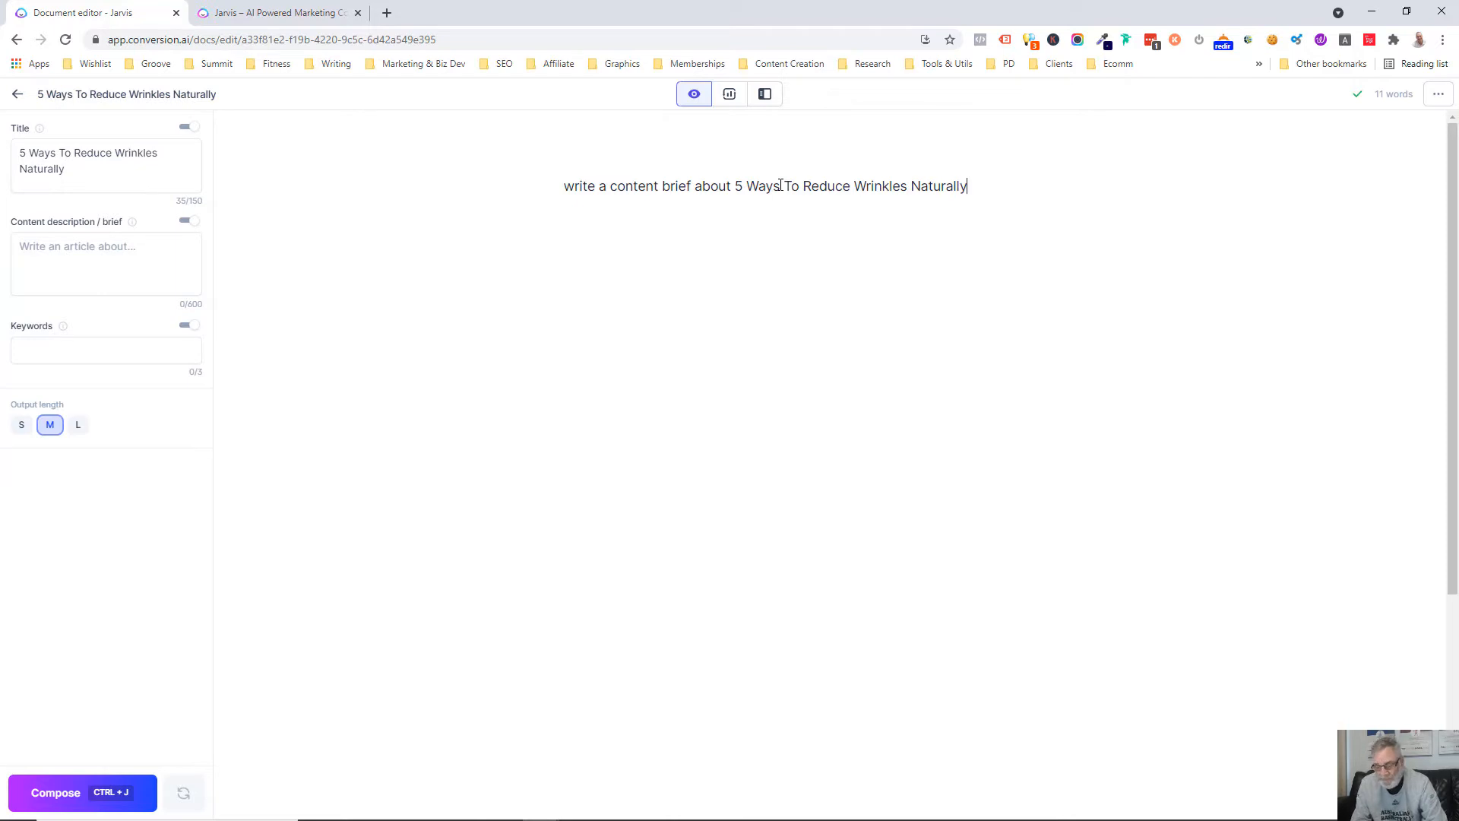
Have the AI generate the content brief from the prompt and copy the result into the Content description / brief field
key("ctrl+a")
key("ctrl+j")
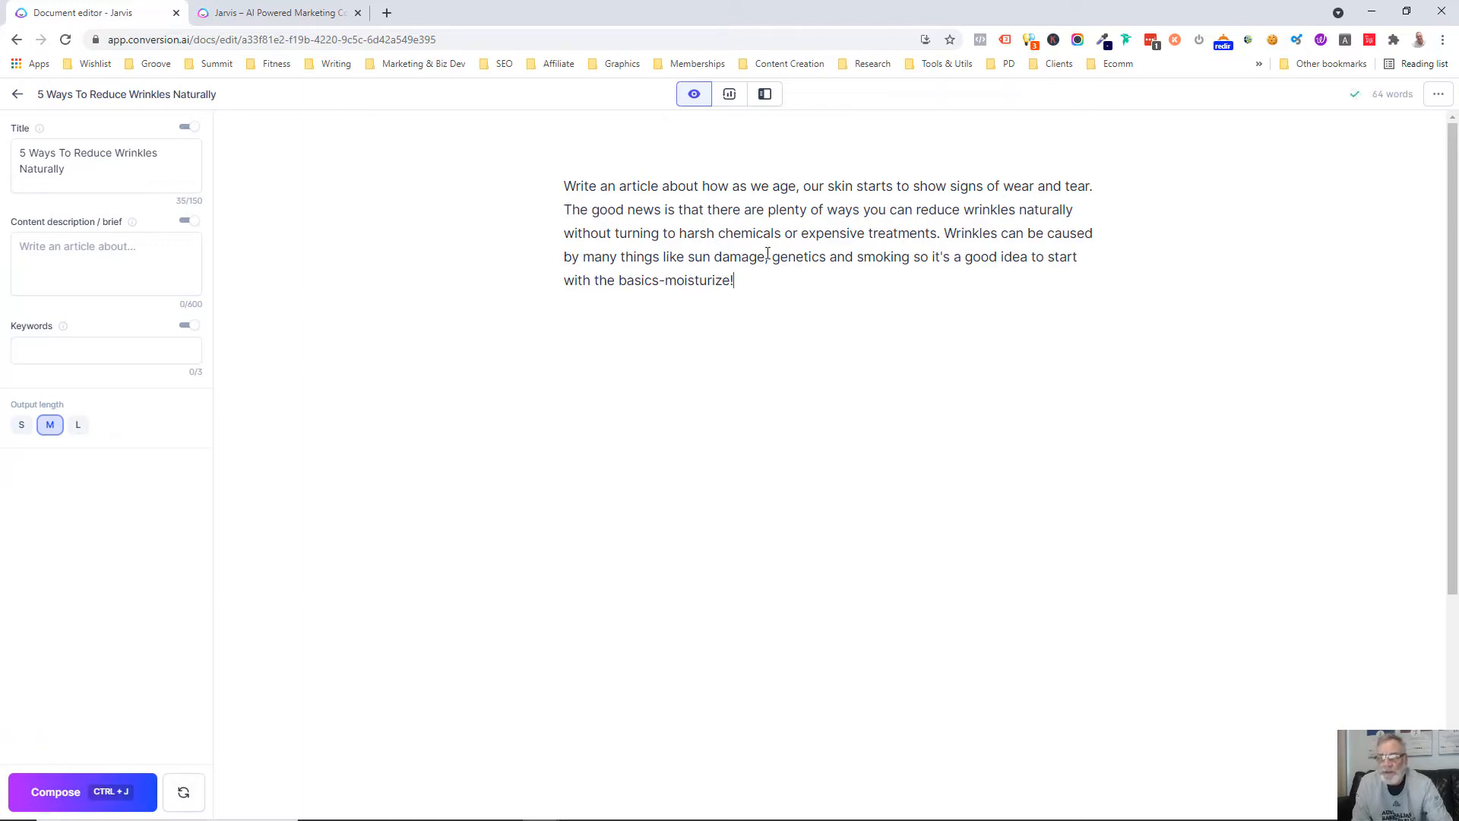
left_click_drag(751, 280, 562, 193)
key("ctrl+c")
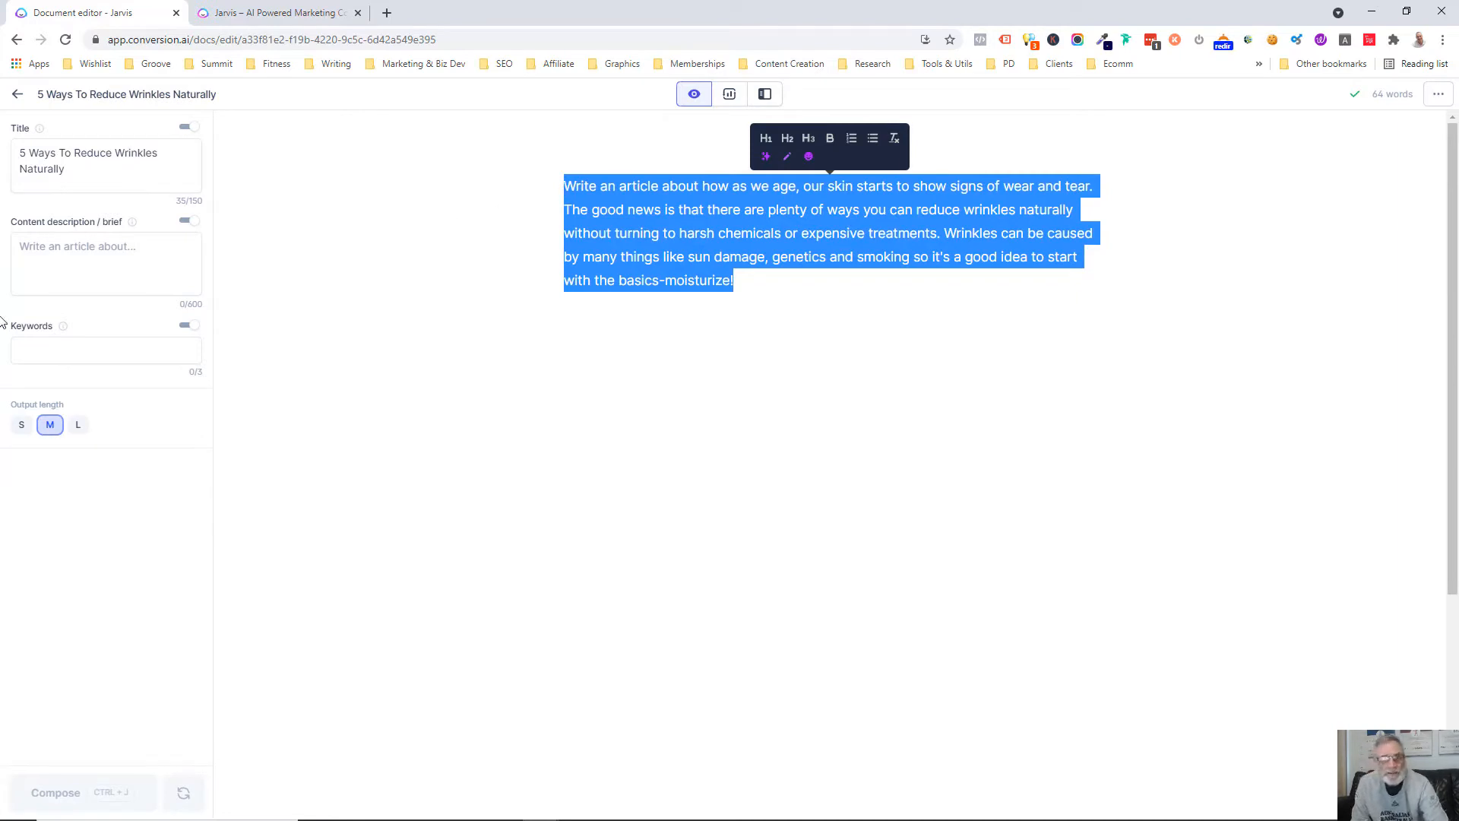
left_click(56, 264)
key("ctrl+v")
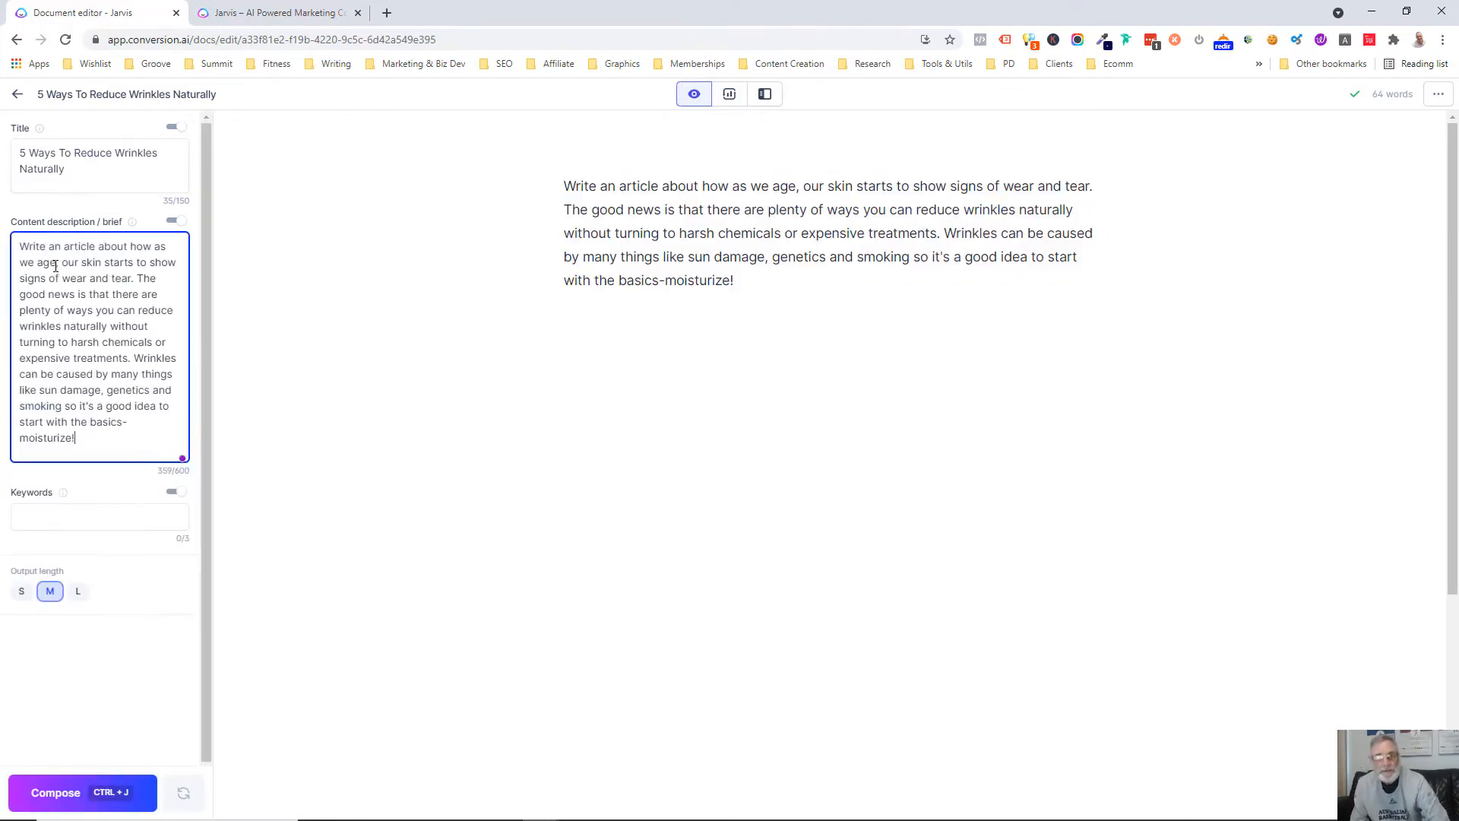
Replace the brief in the document body with the title "5 Ways To Reduce Wrinkles Naturally", formatted as Heading 1
left_click_drag(75, 170, 13, 151)
key("ctrl+c")
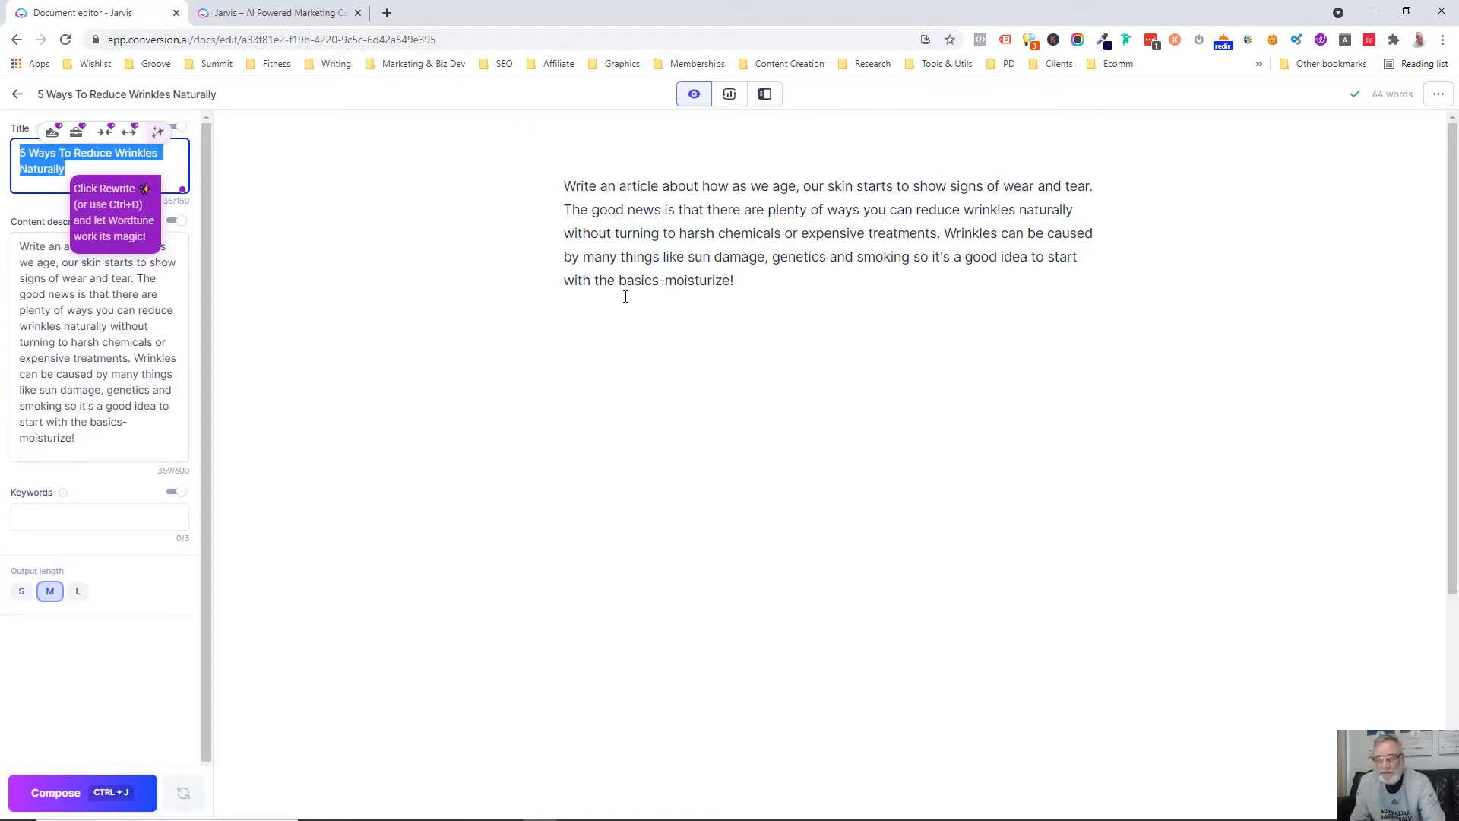
left_click_drag(750, 285, 538, 171)
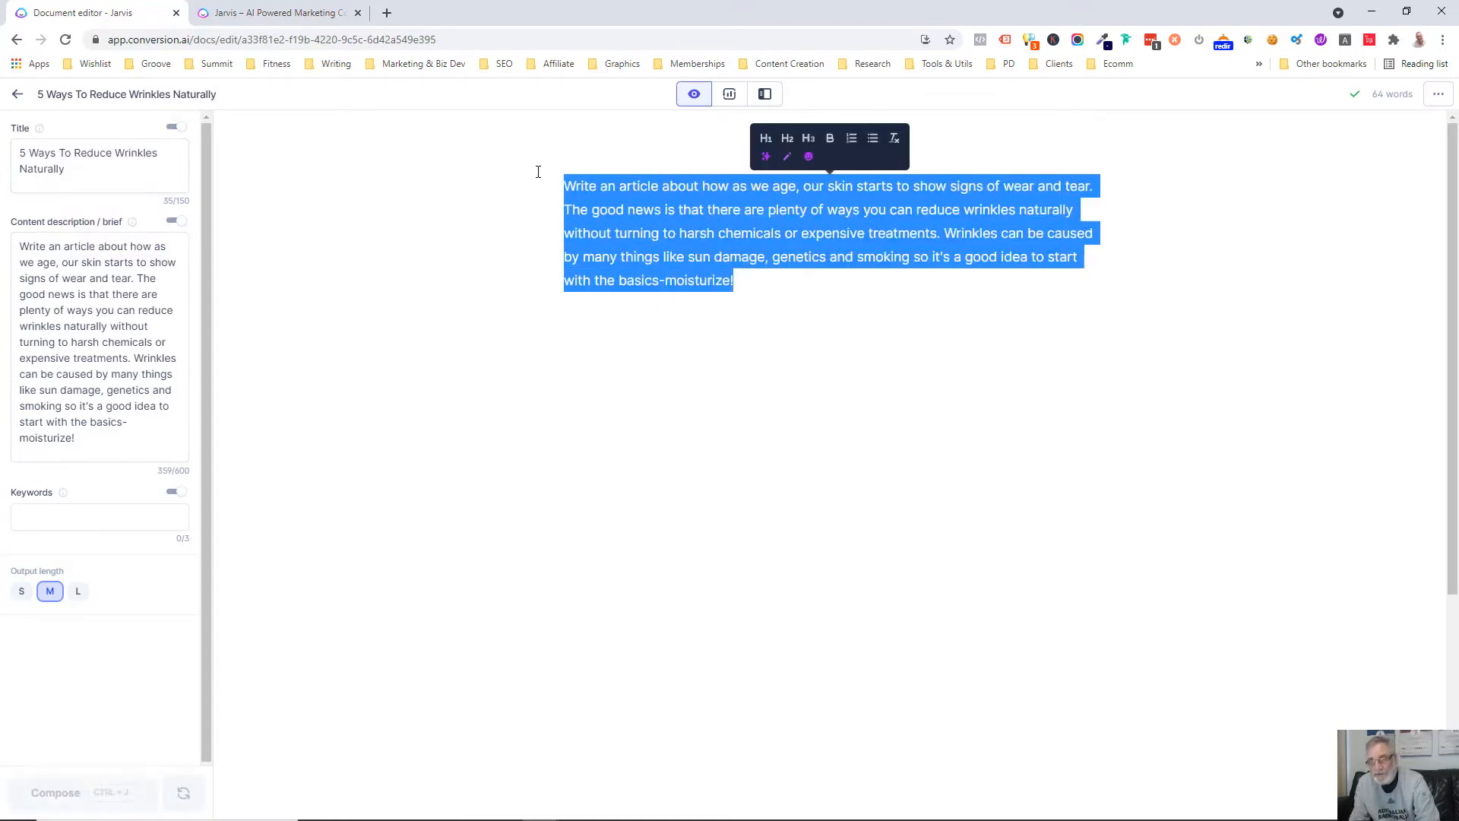
key("ctrl+v")
triple_click(619, 185)
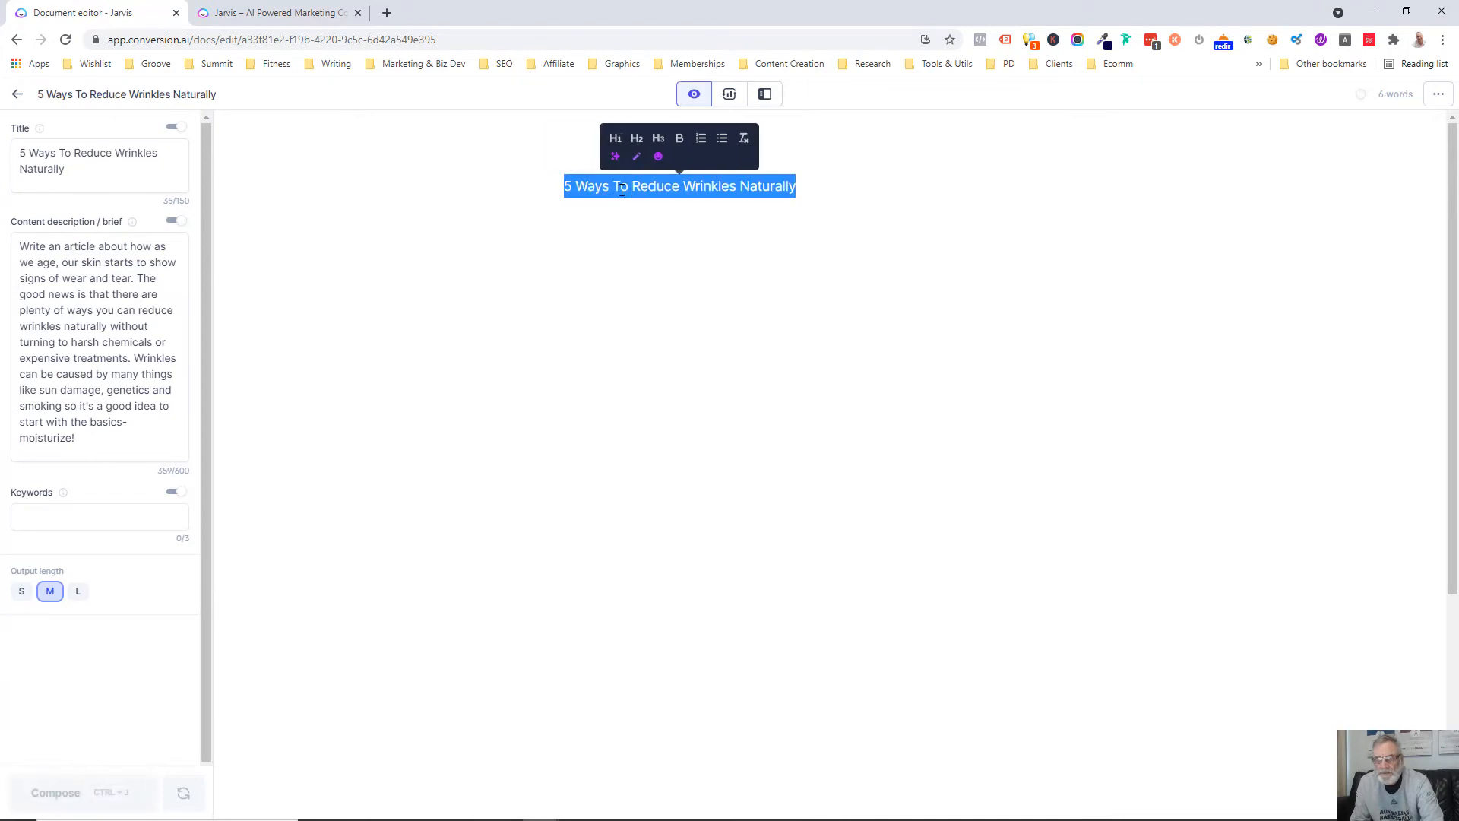
left_click(612, 137)
left_click(908, 194)
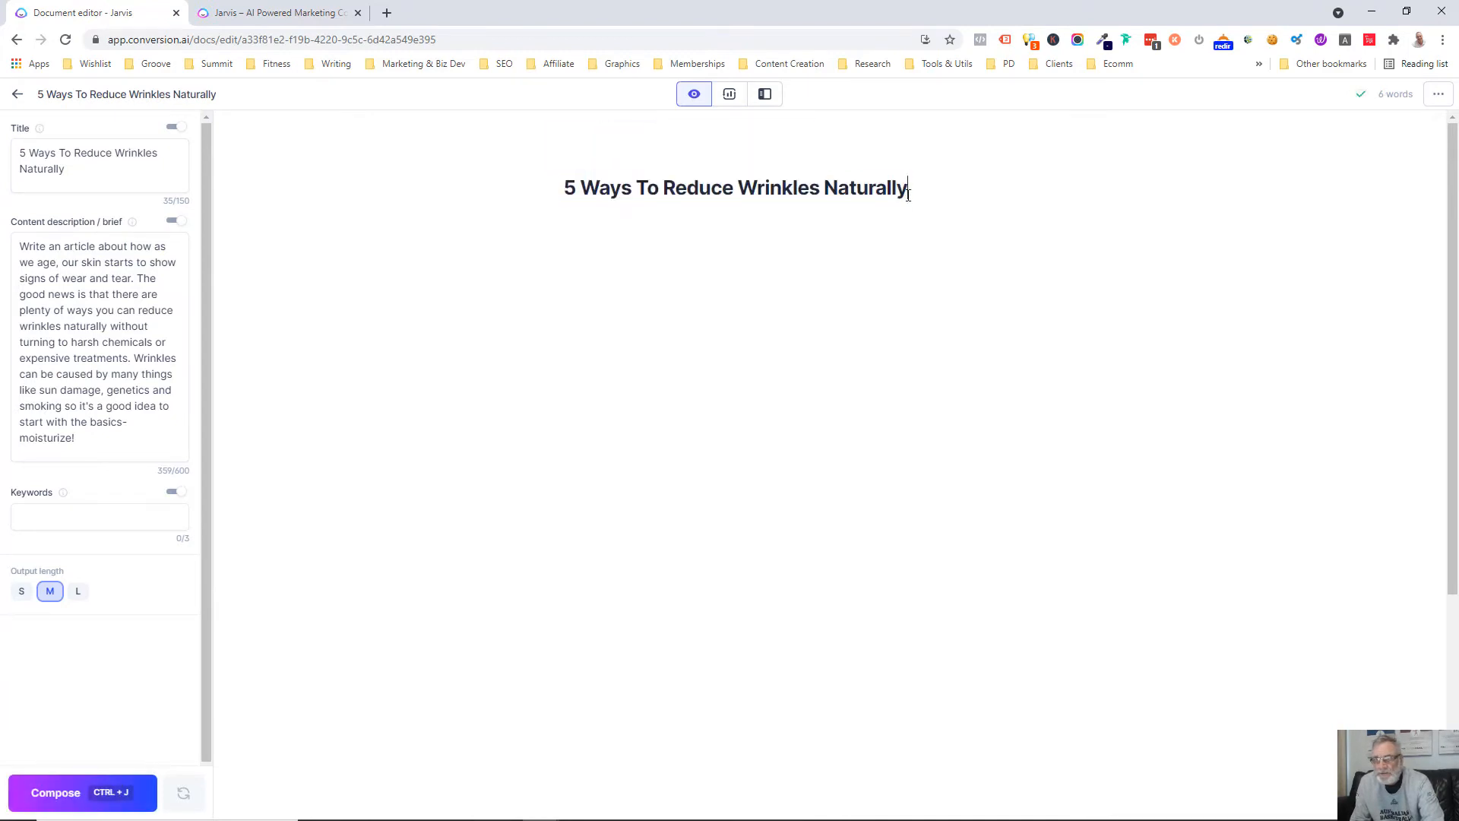
Write the prompt "Write an intro paragraph about the above title." on a new line below the heading
key("Return")
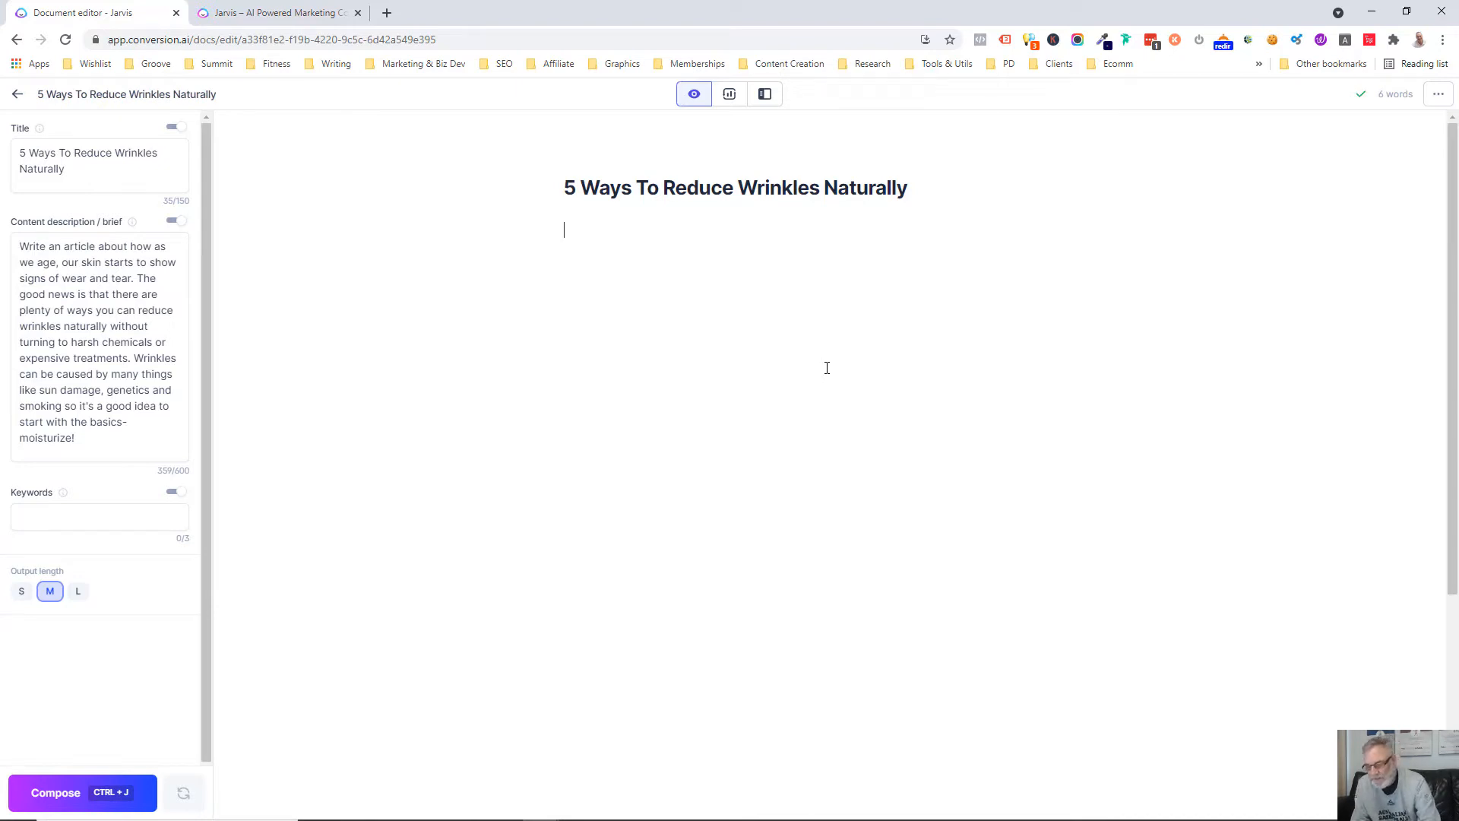
type("Write an in")
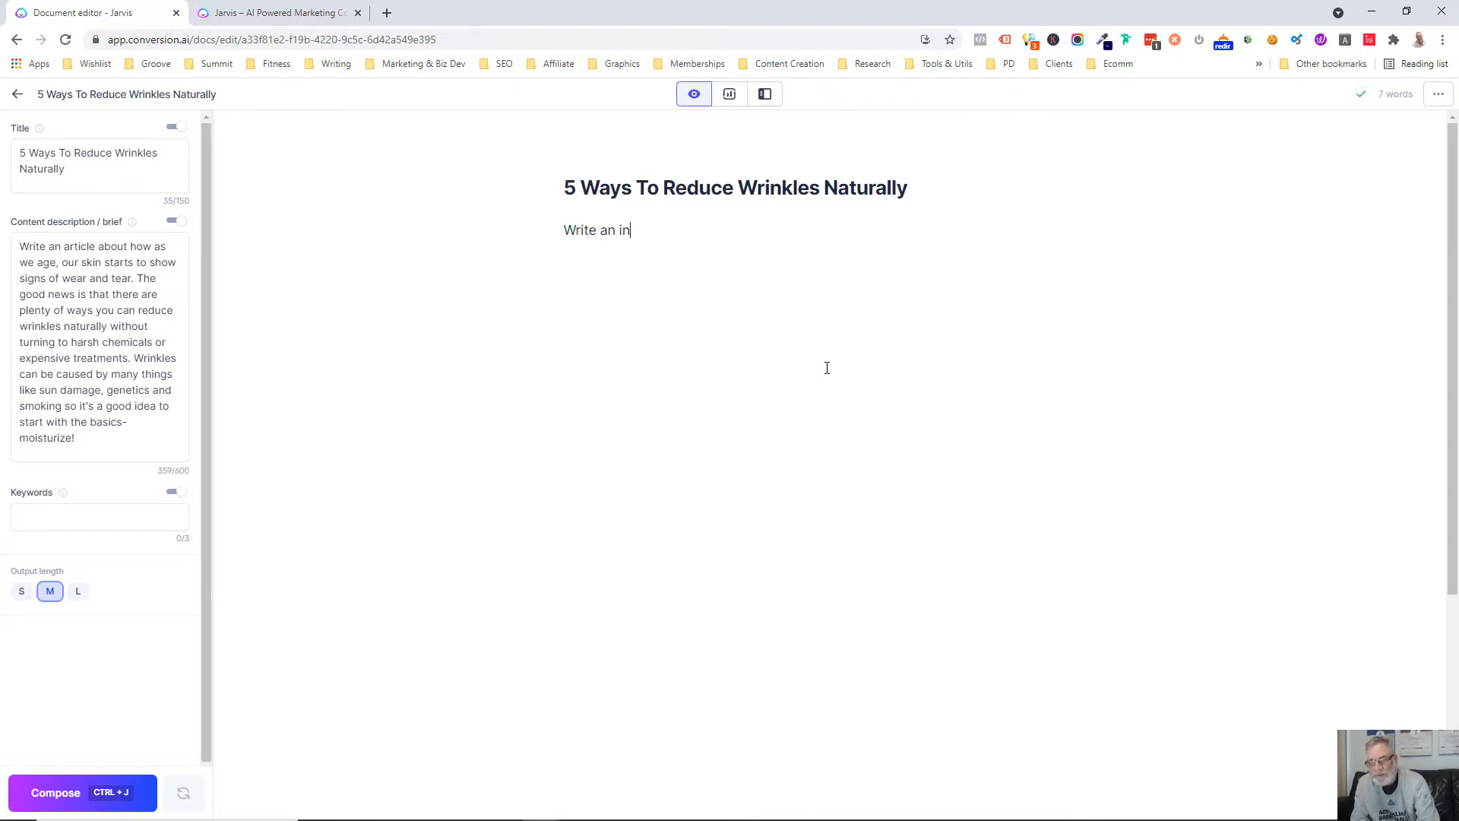
type("tro paragraph about")
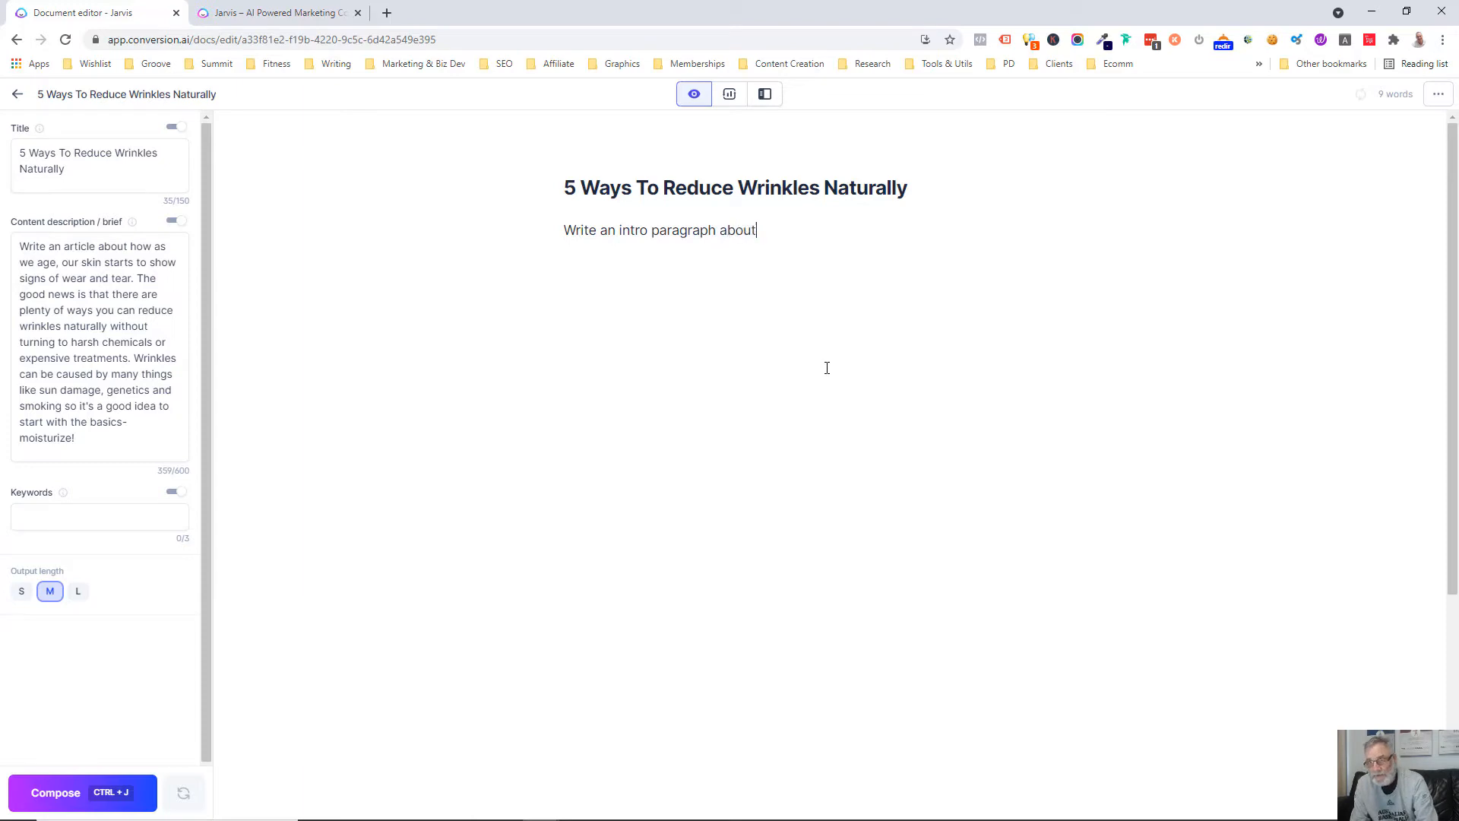
type(" the above")
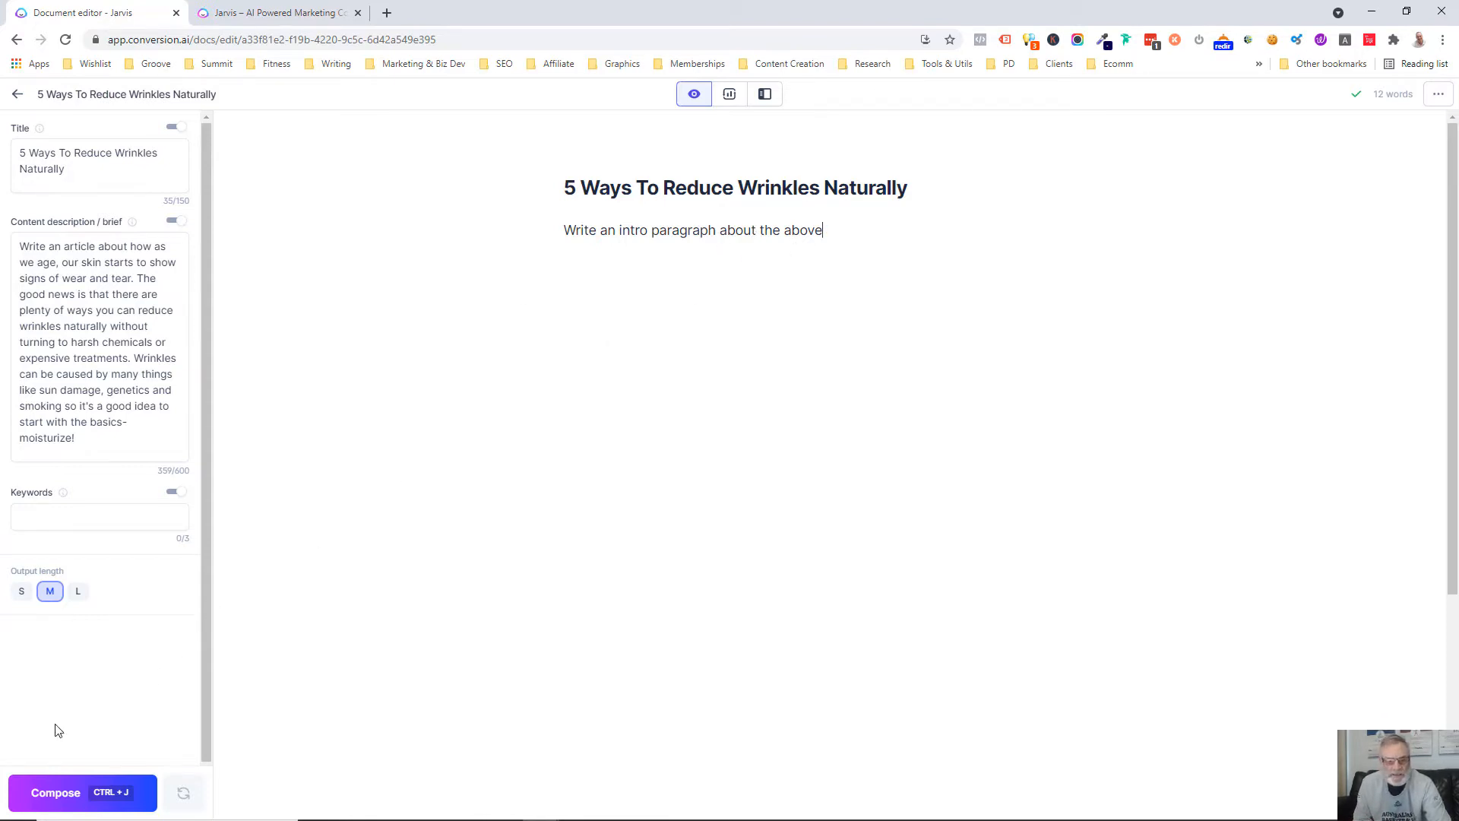
Have the AI compose text from the intro prompt, and delete the generated paragraph
left_click(33, 799)
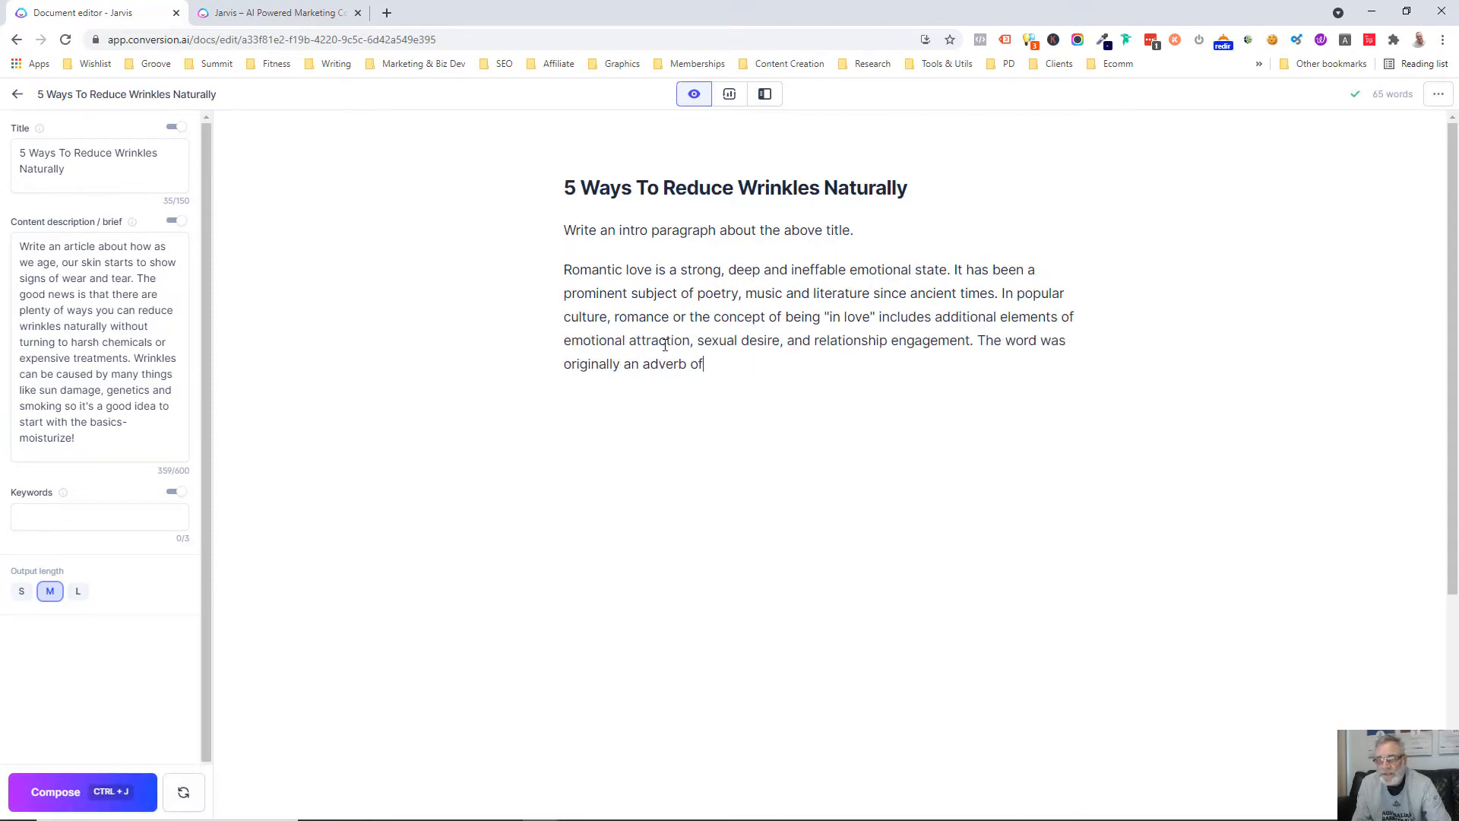
left_click_drag(705, 364, 561, 272)
key("BackSpace")
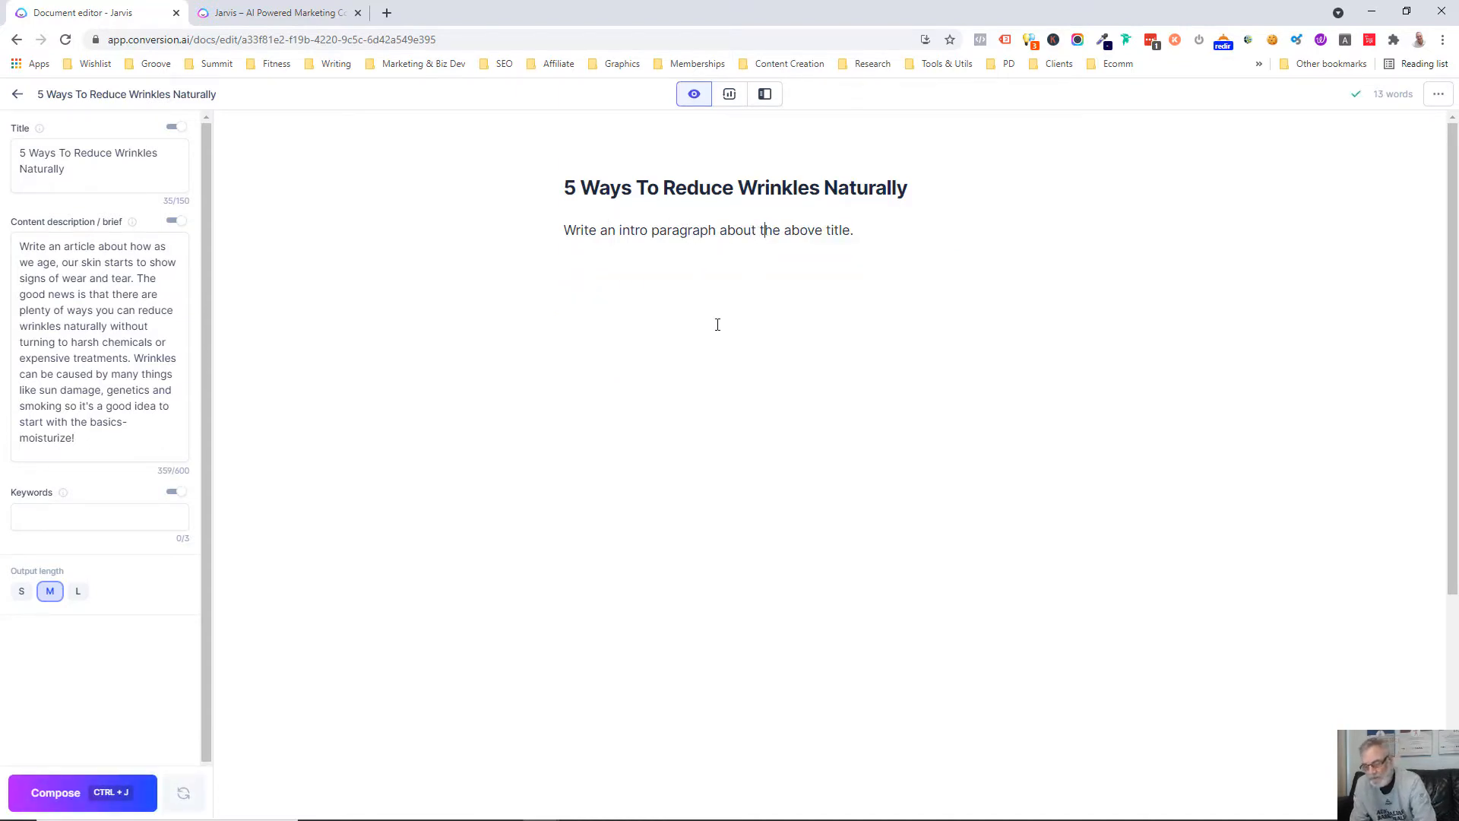
Insert "5 ways to reduce wrinkles naturally" after "about" in the intro prompt below the heading
type("5 ways to")
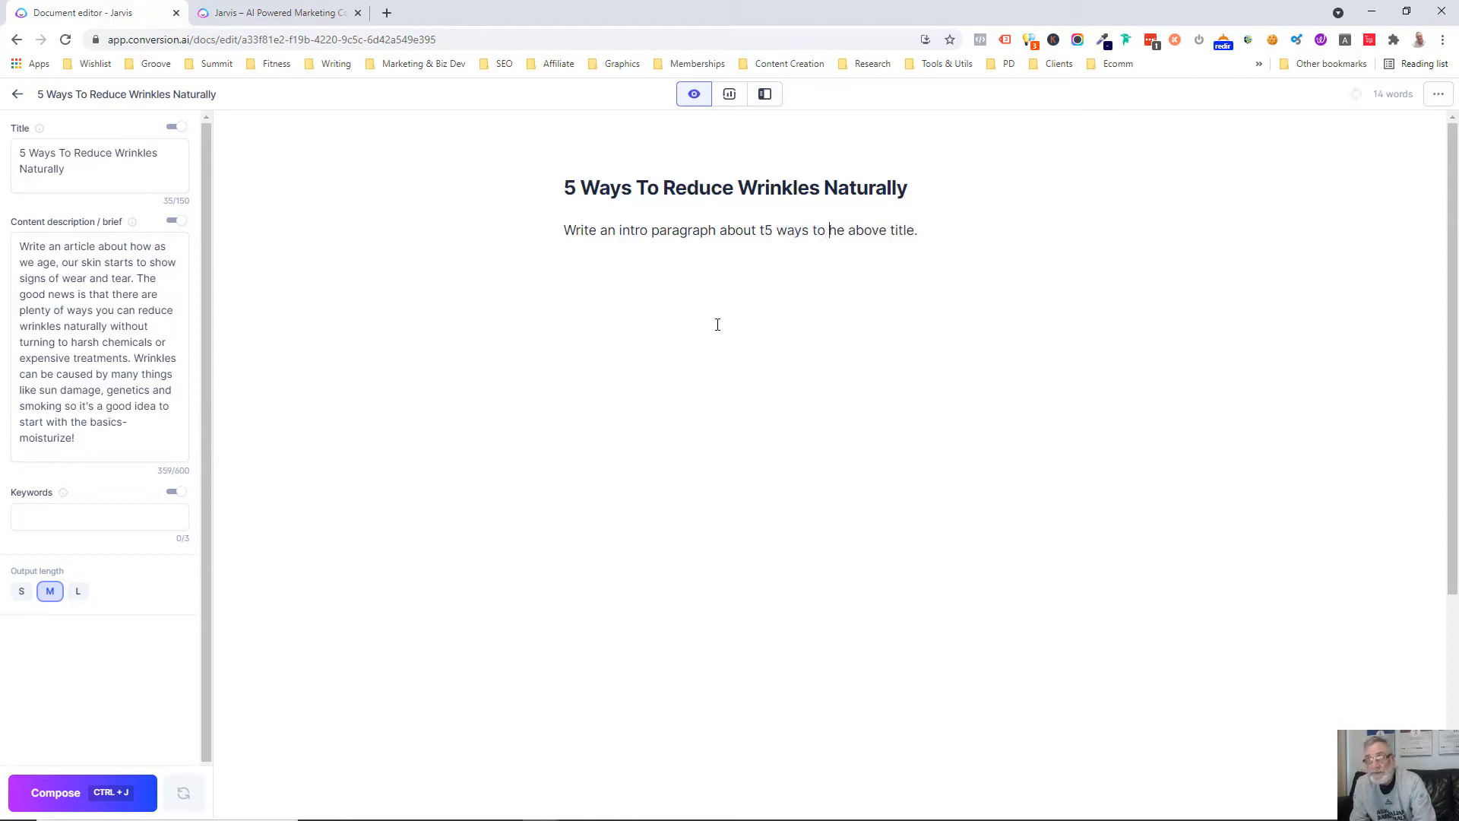
key("BackSpace")
key("BackSpace")
key("BackSpace")
key("BackSpace")
key("BackSpace")
key("BackSpace")
key("BackSpace")
key("BackSpace")
key("BackSpace")
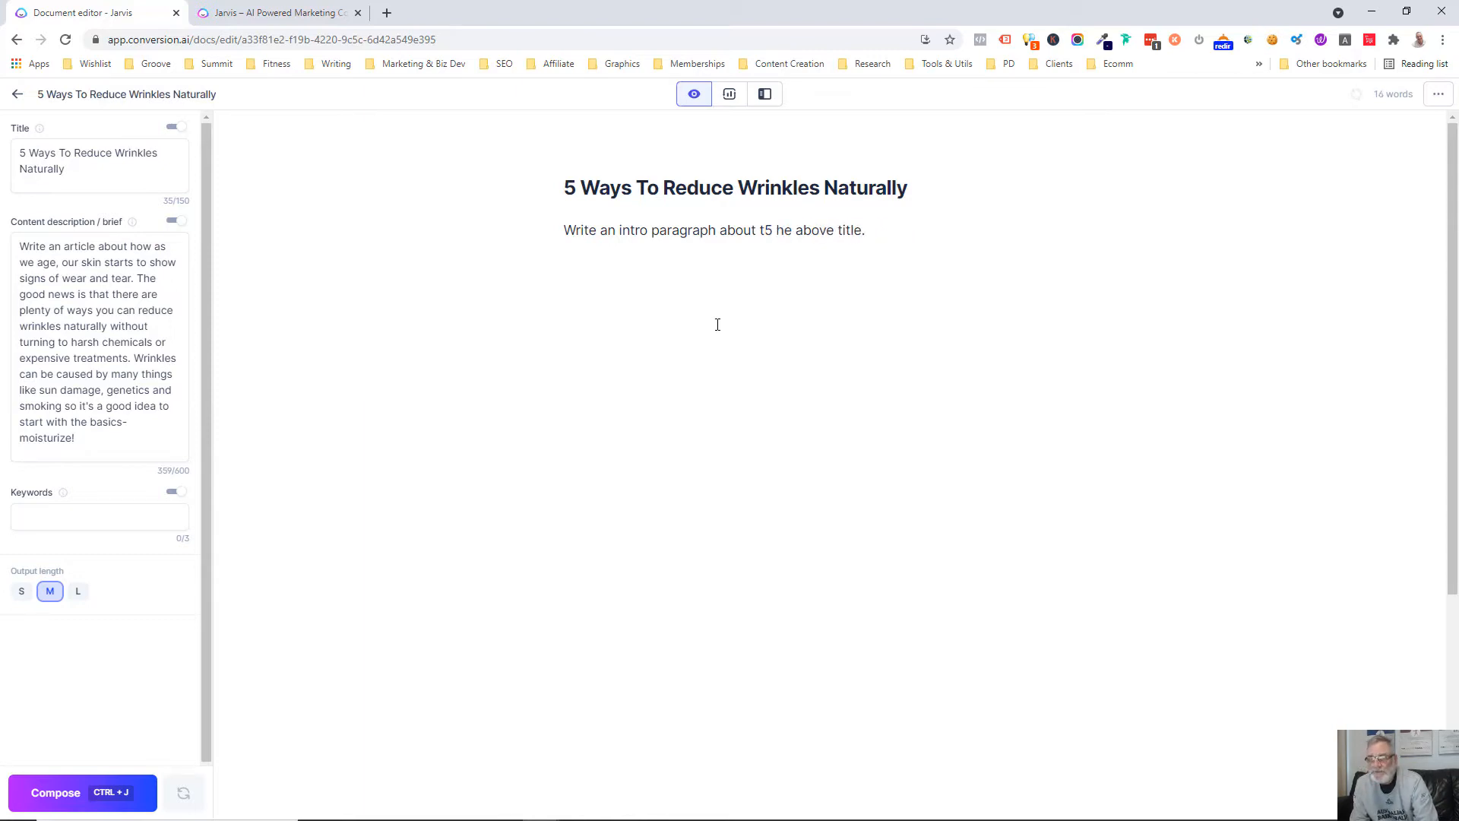
type("5 ")
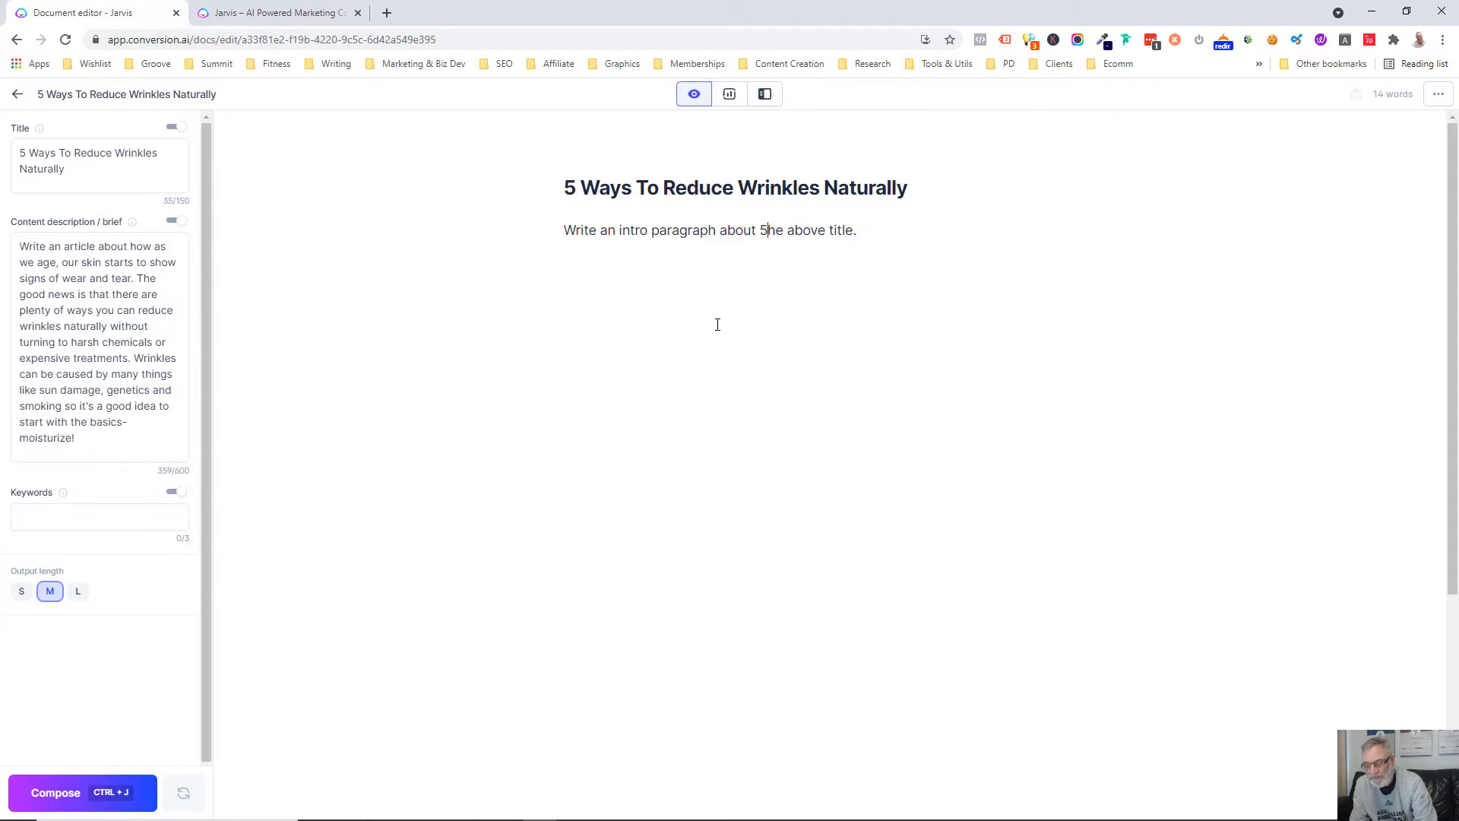
type("ways to")
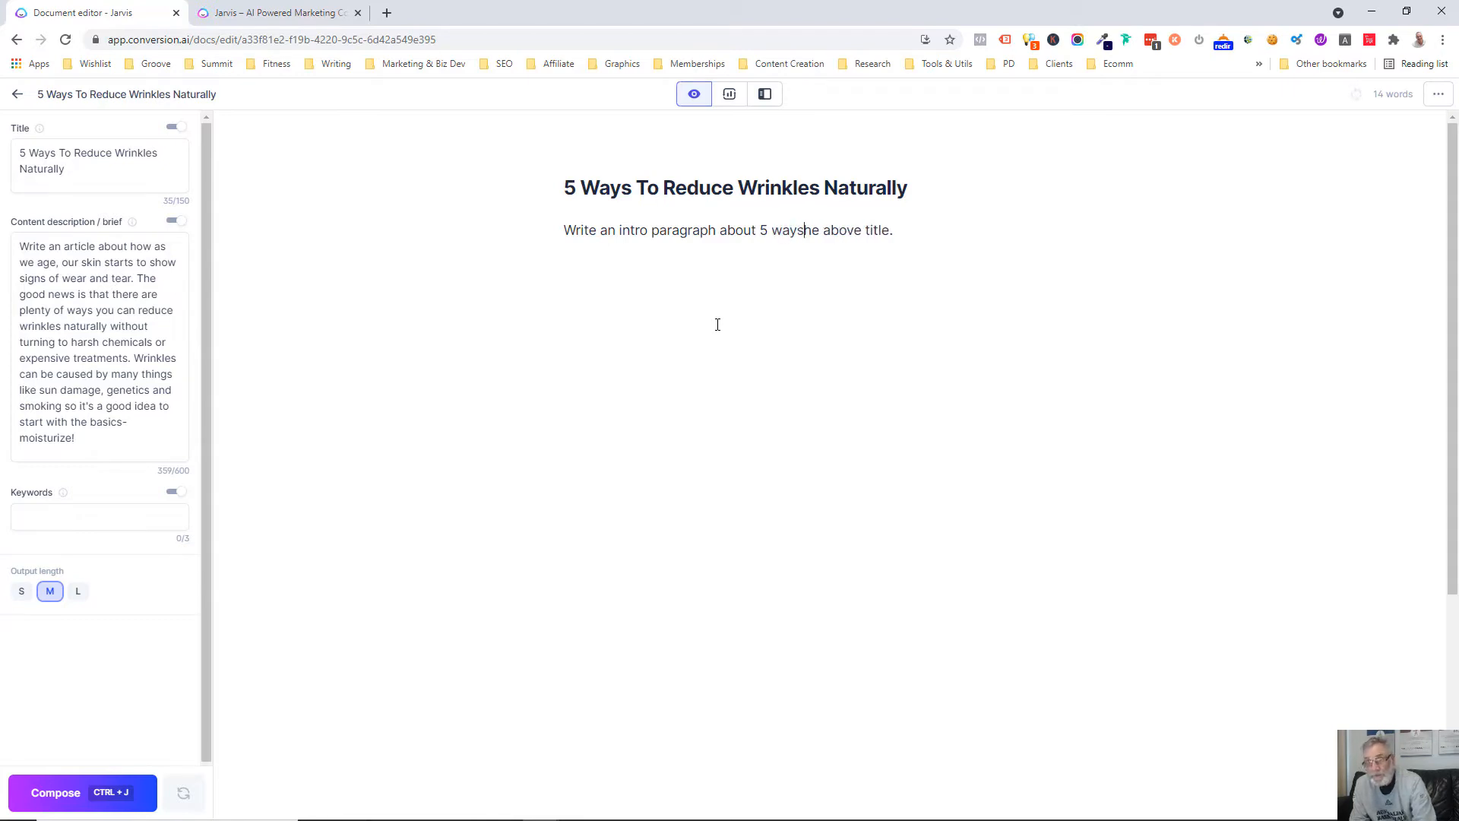
type(" recud")
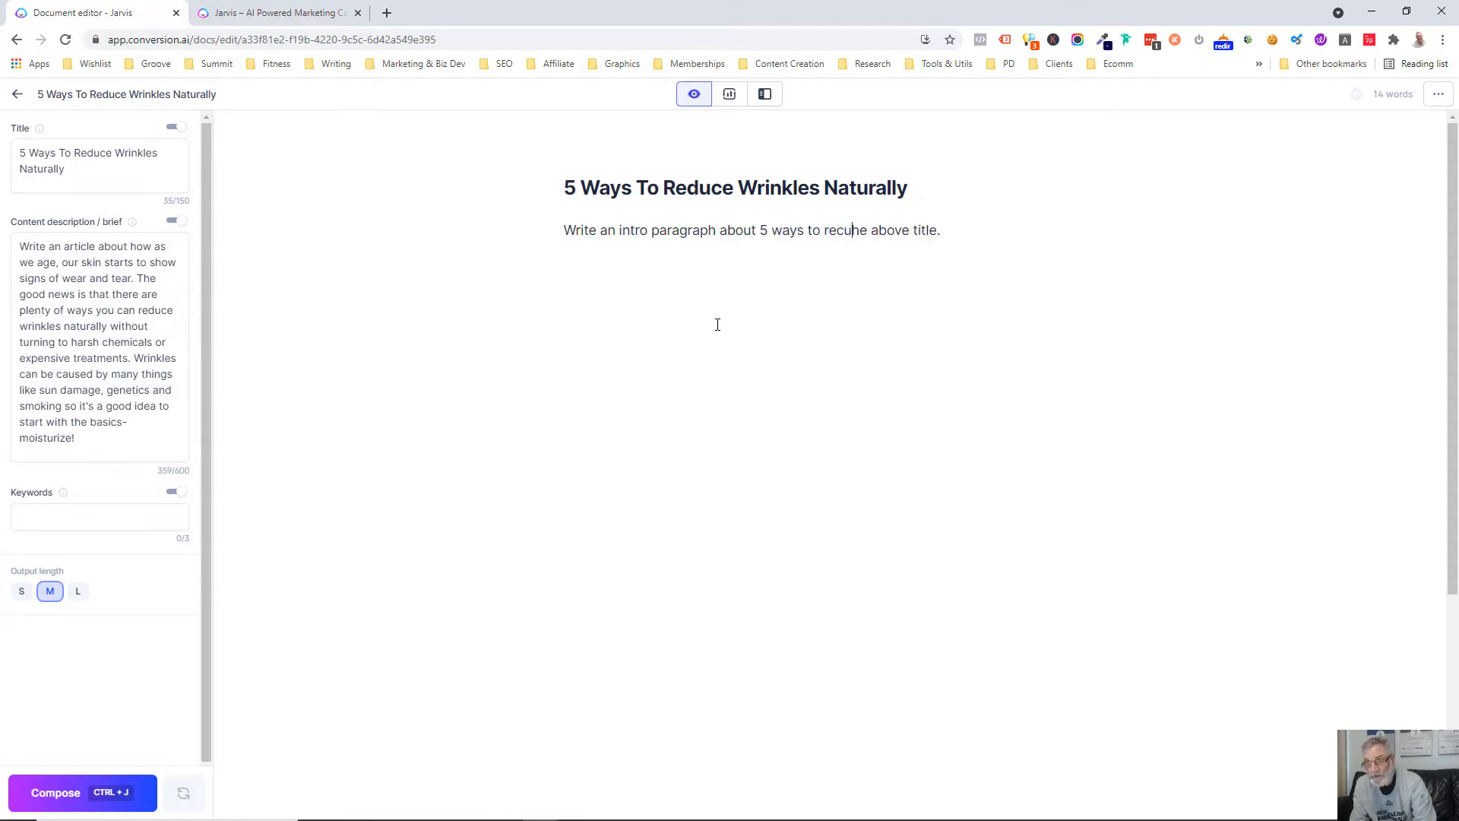
key("BackSpace")
key("BackSpace")
key("BackSpace")
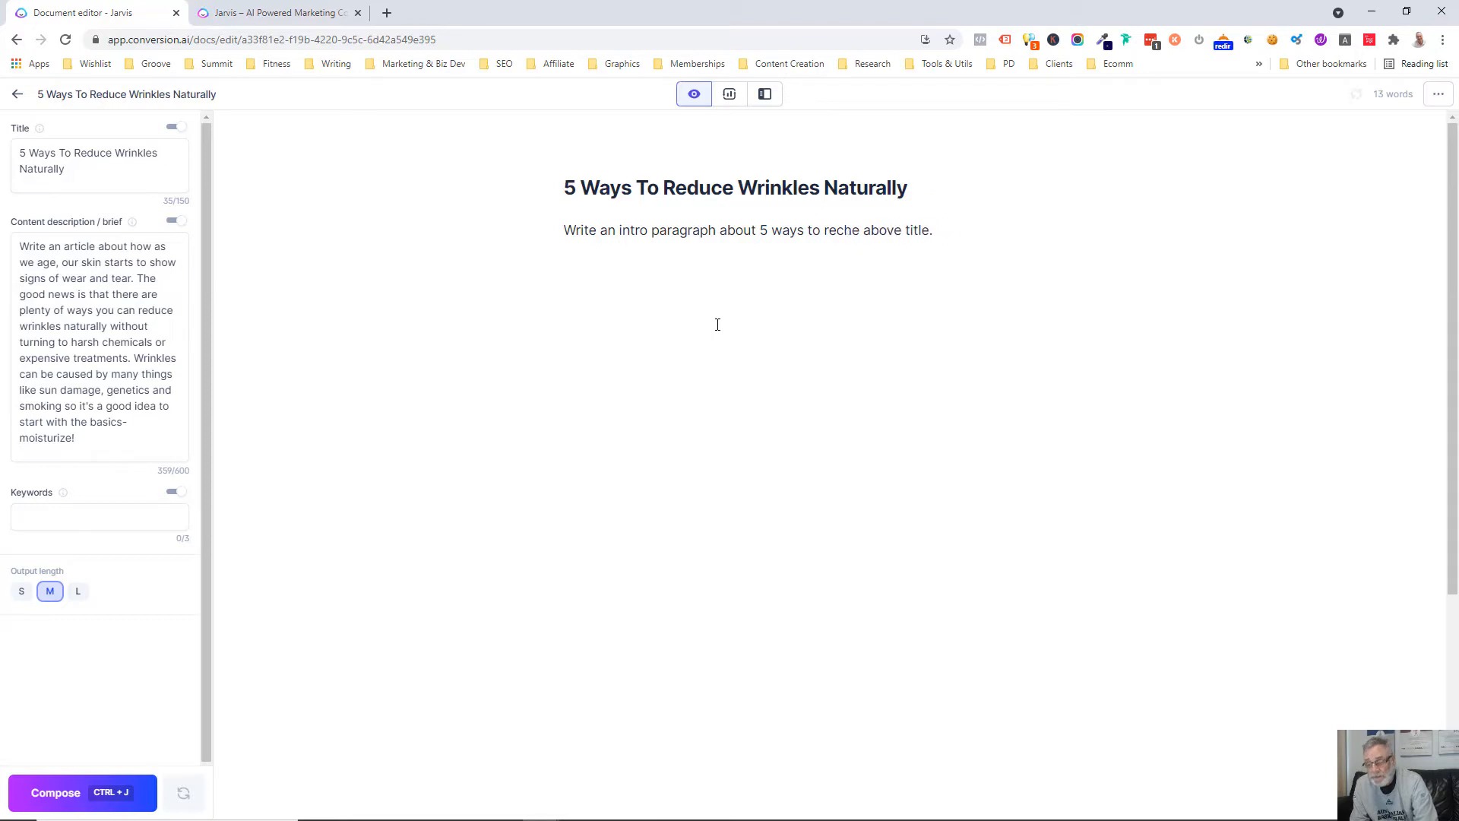
type("duce")
type(" wrin")
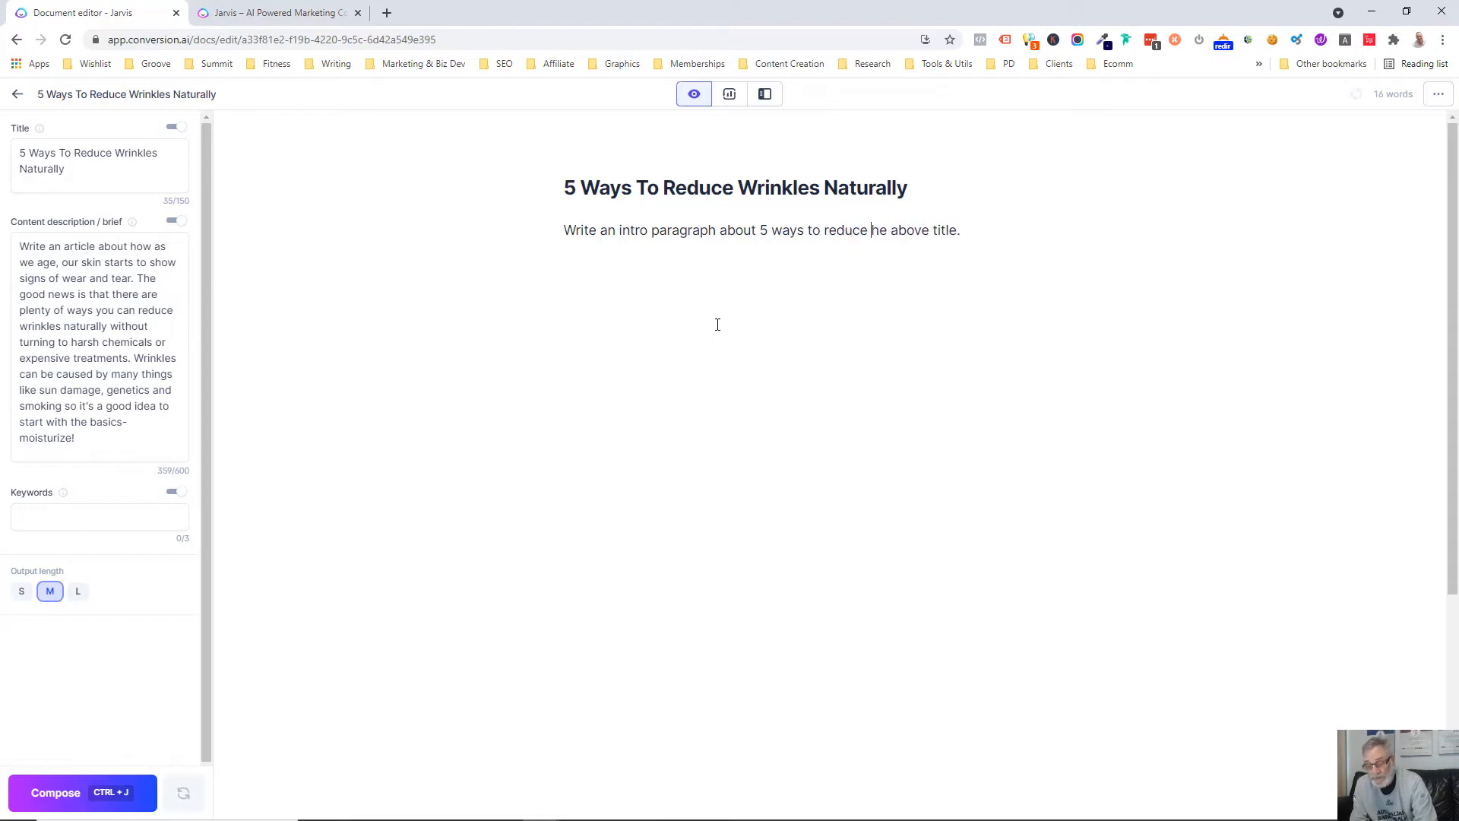
type("kles")
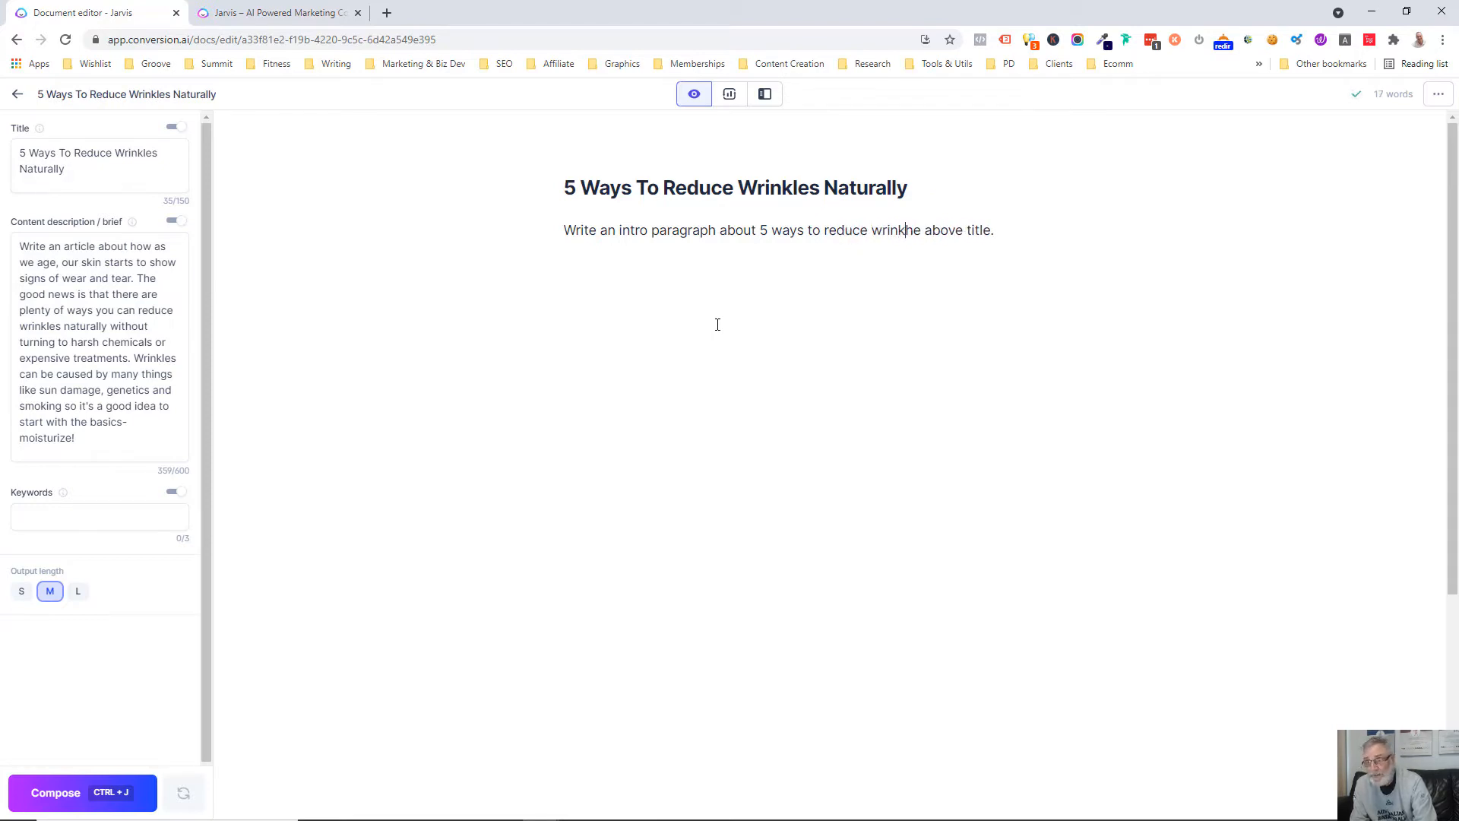
type(" naturall")
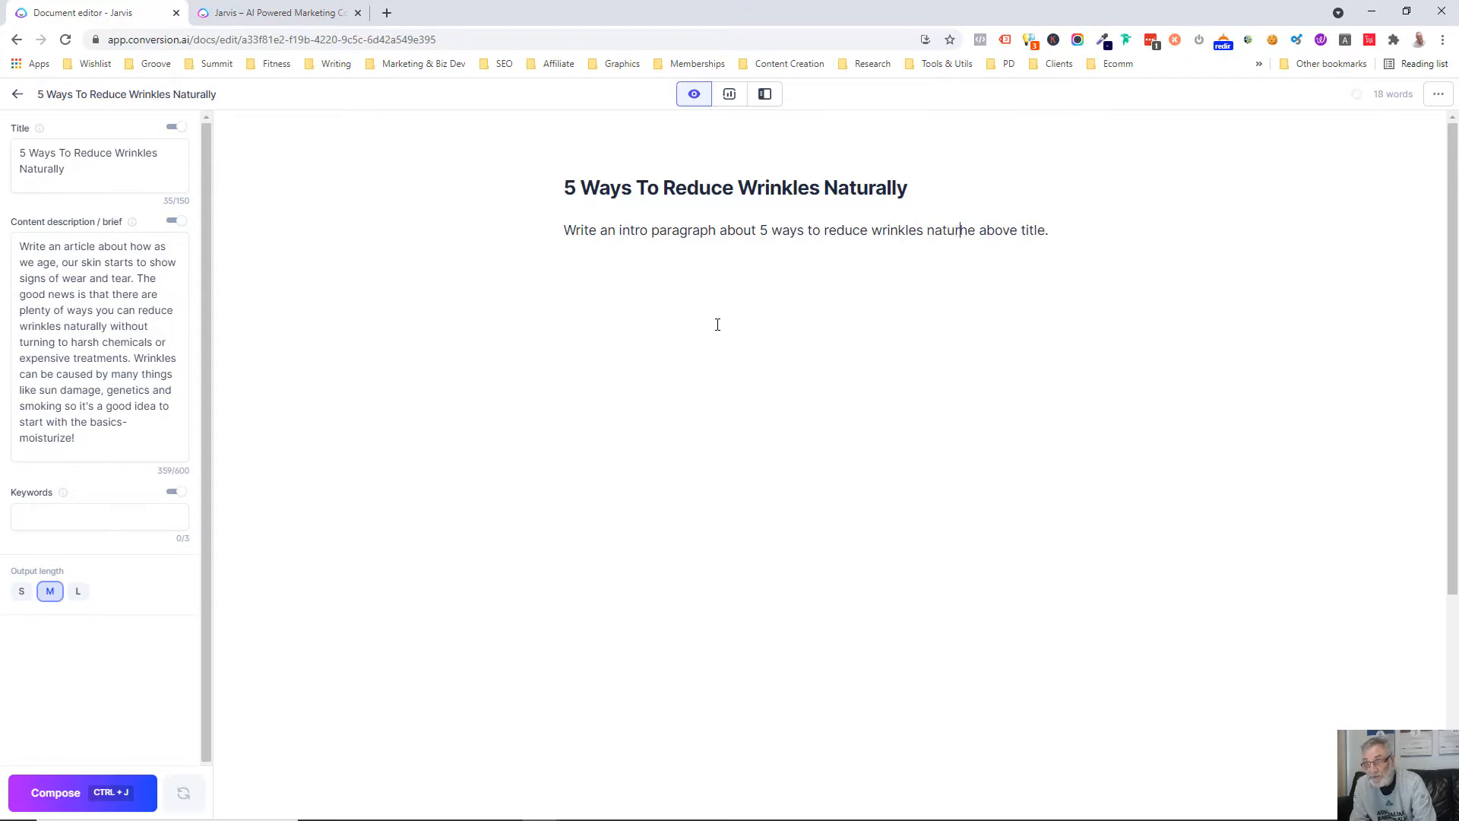
type("y")
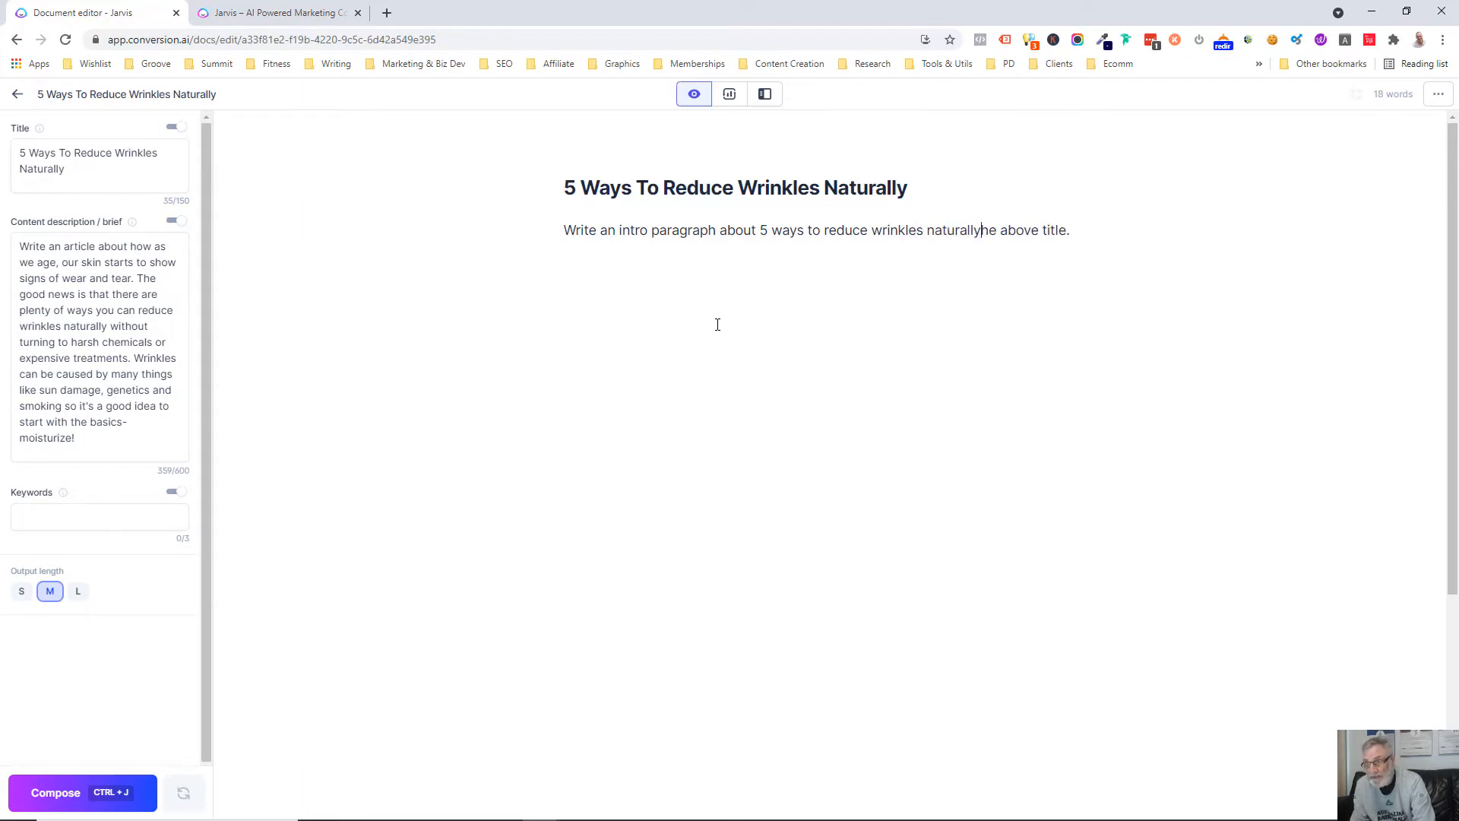
Delete the leftover words "the above title." from the end of the intro prompt
key("Delete")
key("Delete")
key("Delete")
key("Delete")
key("Delete")
key("Delete")
key("Delete")
key("Delete")
key("Delete")
key("Delete")
key("Delete")
key("Delete")
key("Delete")
key("Delete")
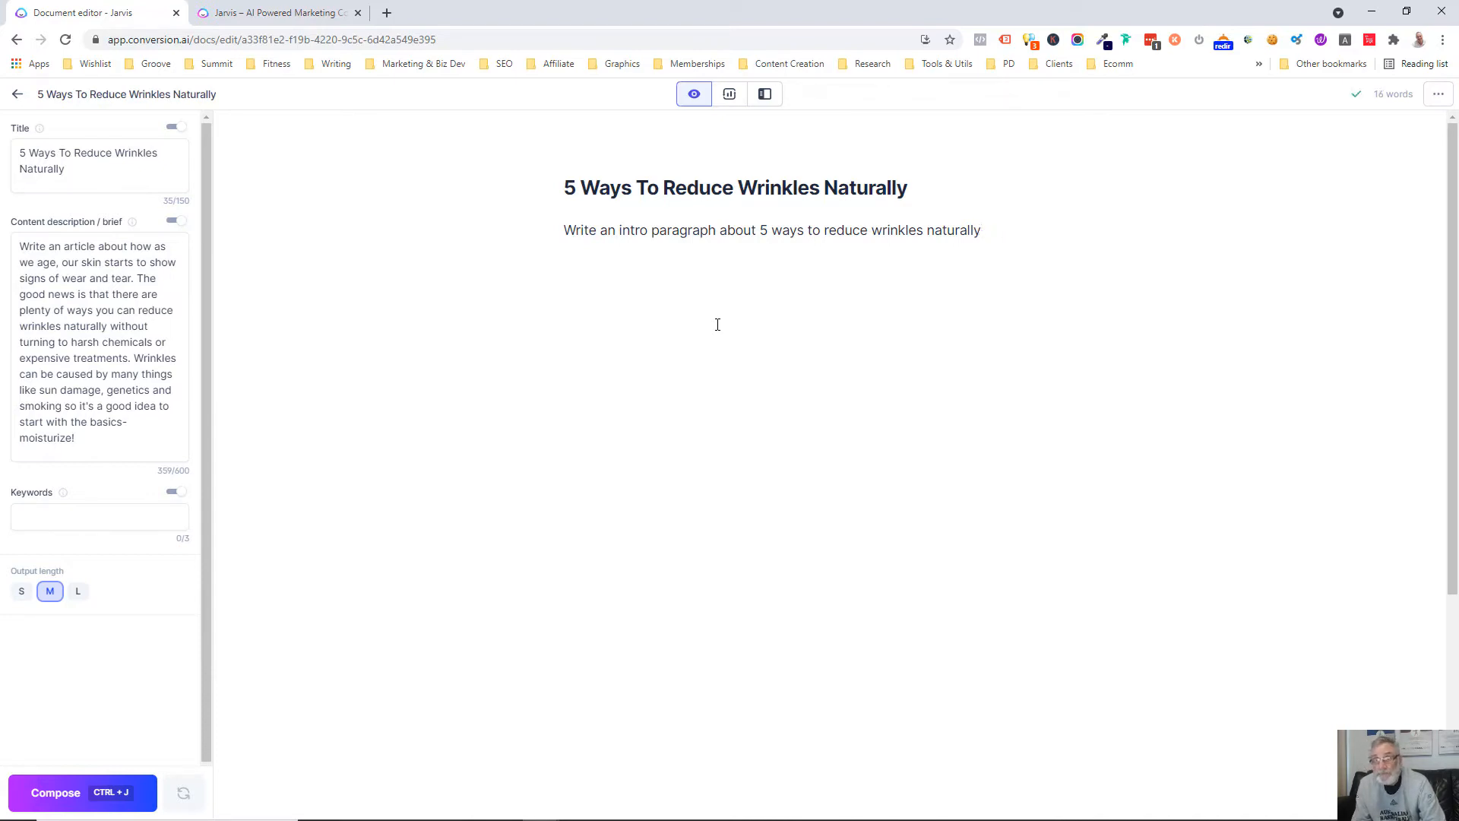
Have the AI compose the intro from the prompt and keep composing through all five numbered ways and a closing paragraph
key("ctrl+j")
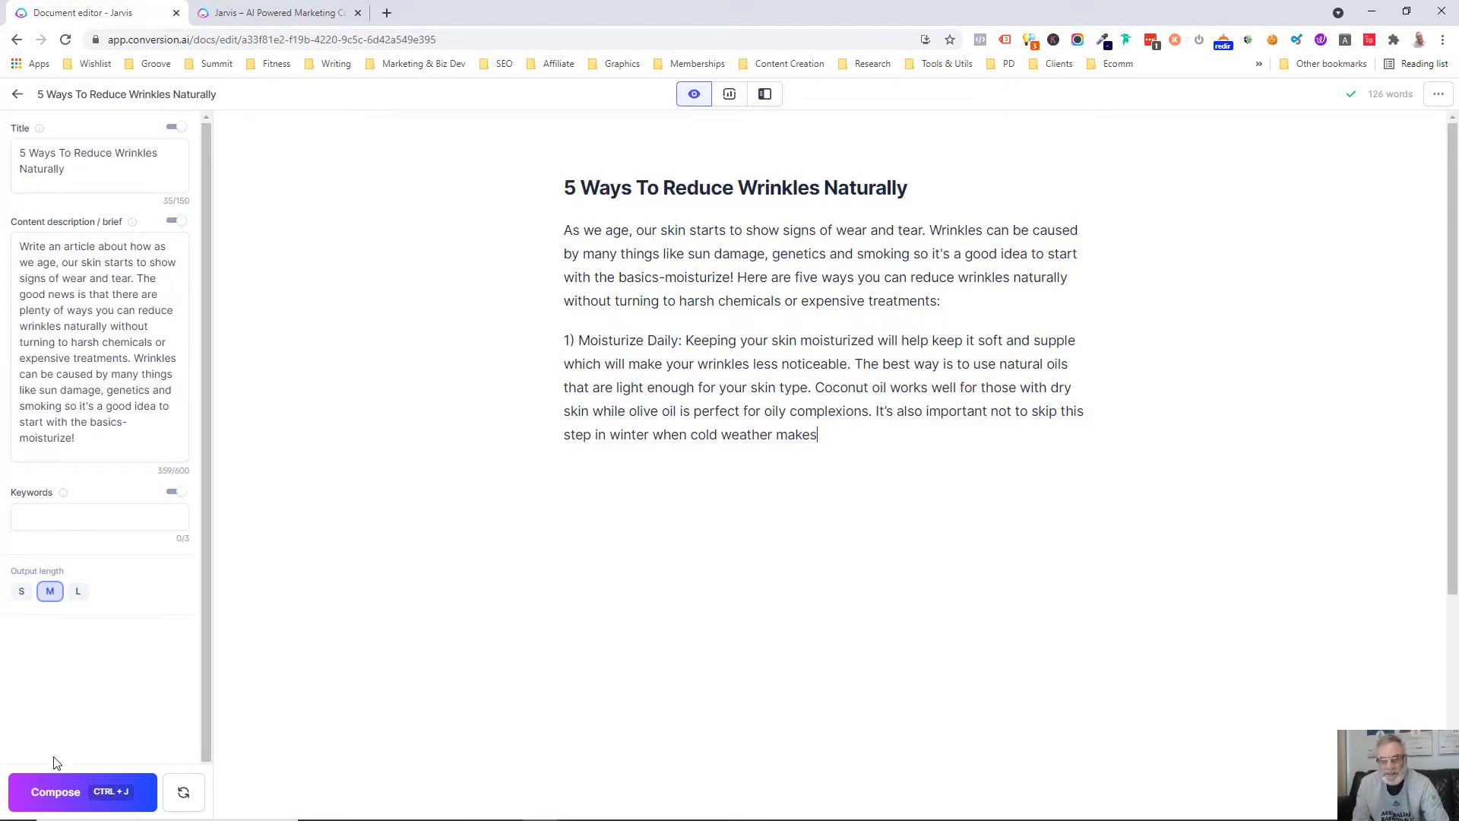
left_click(52, 792)
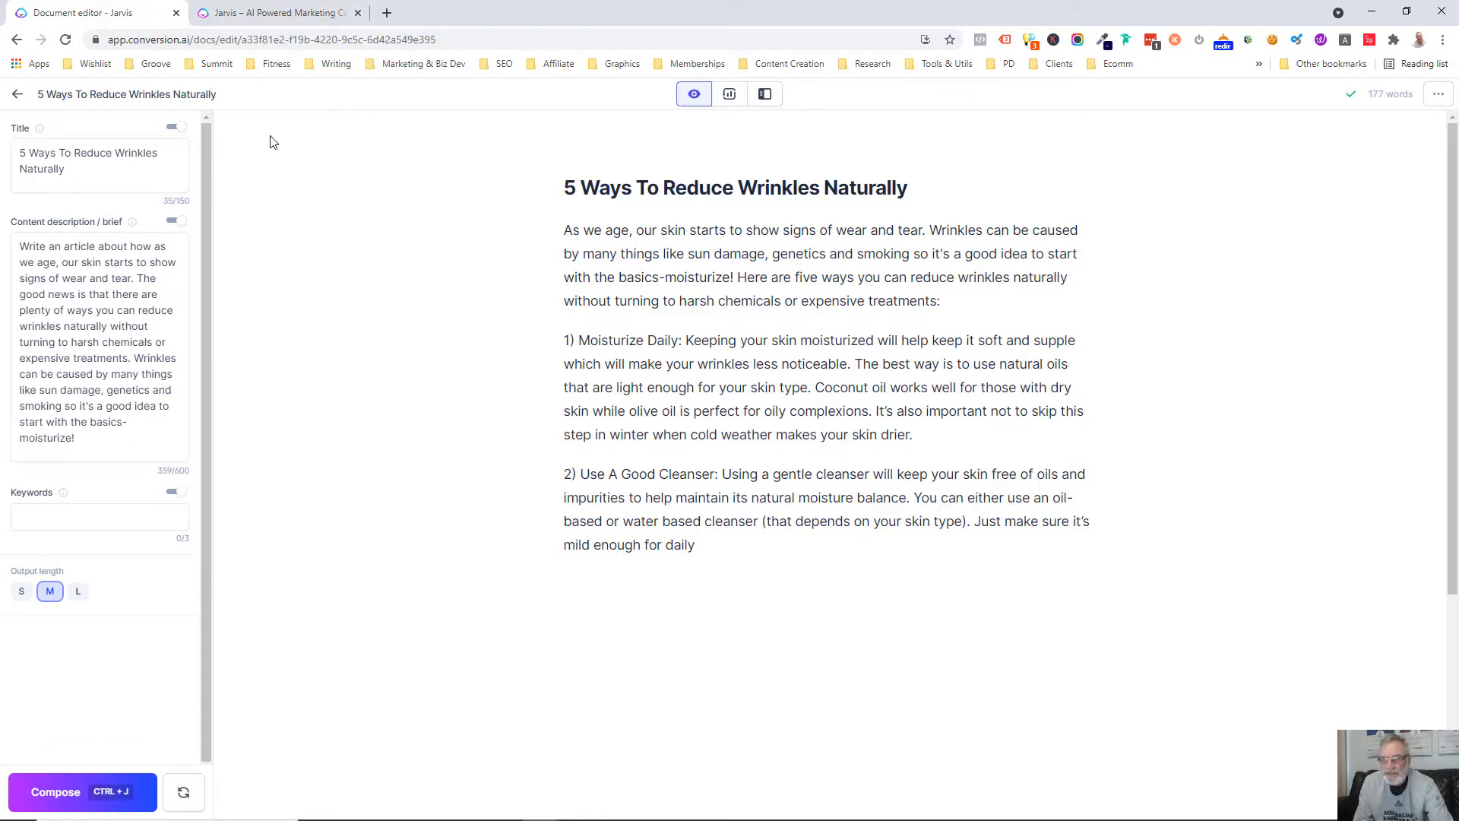
left_click(59, 796)
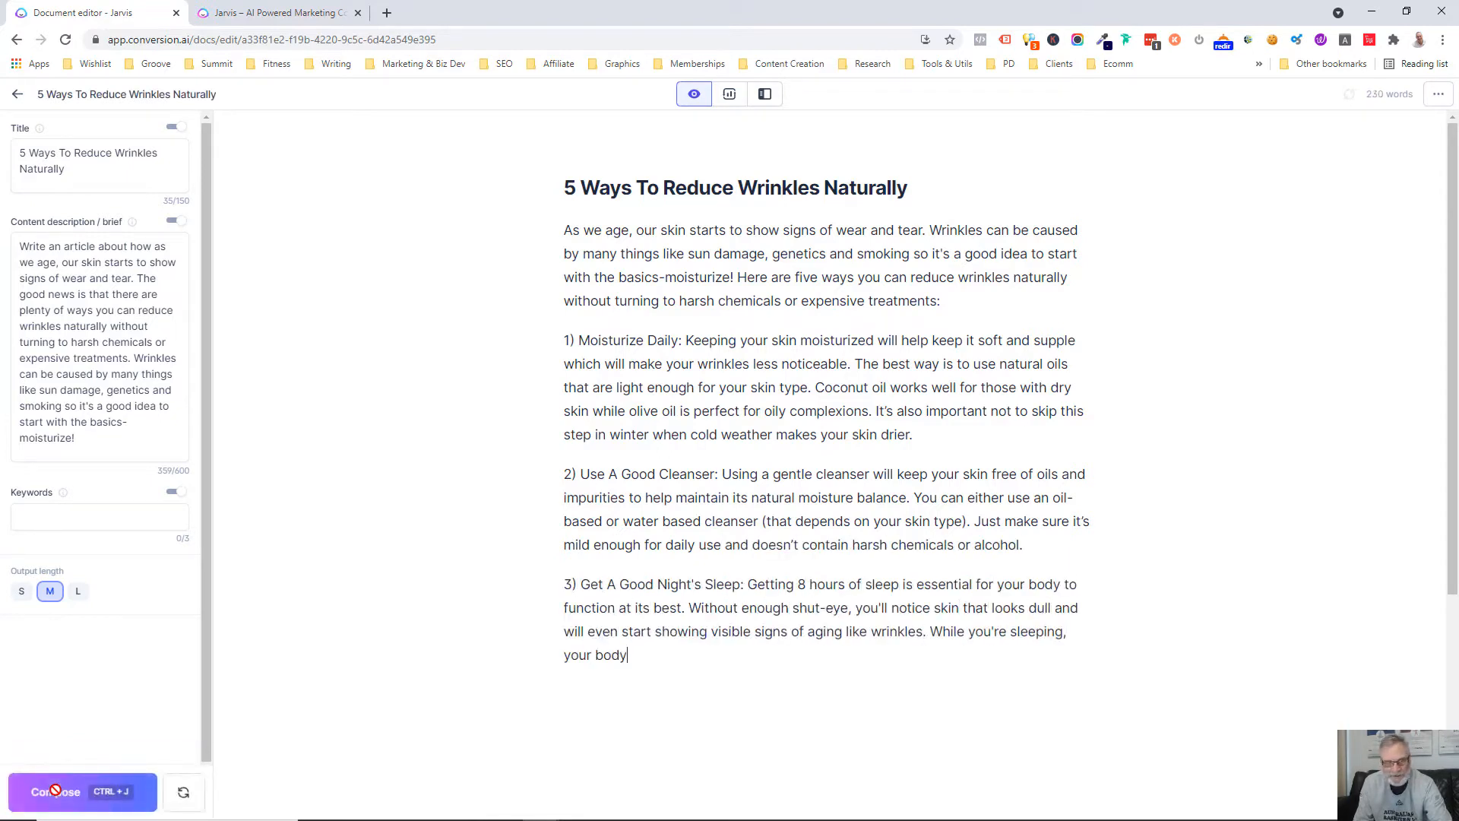
left_click(56, 792)
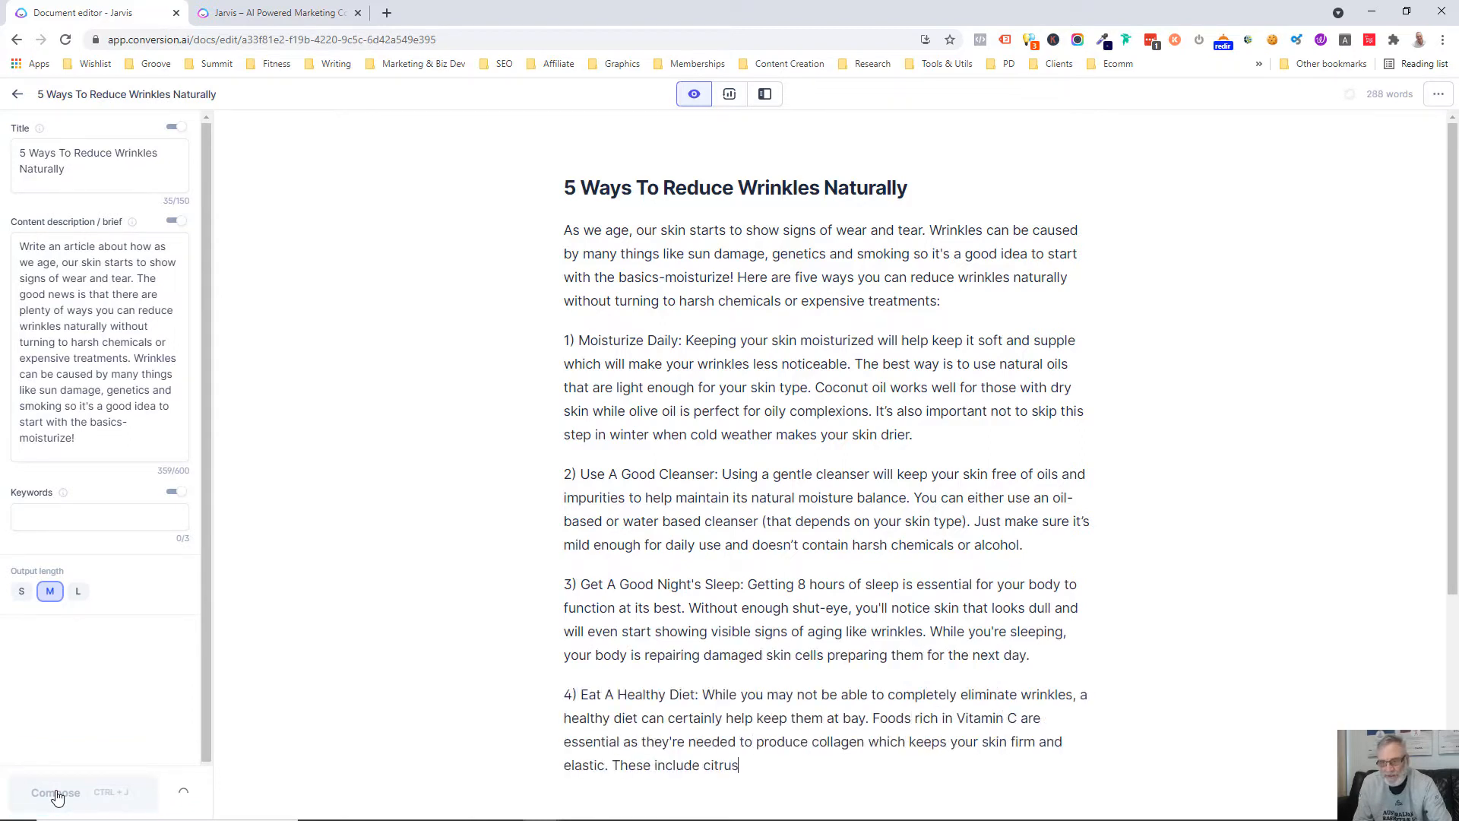
left_click(56, 792)
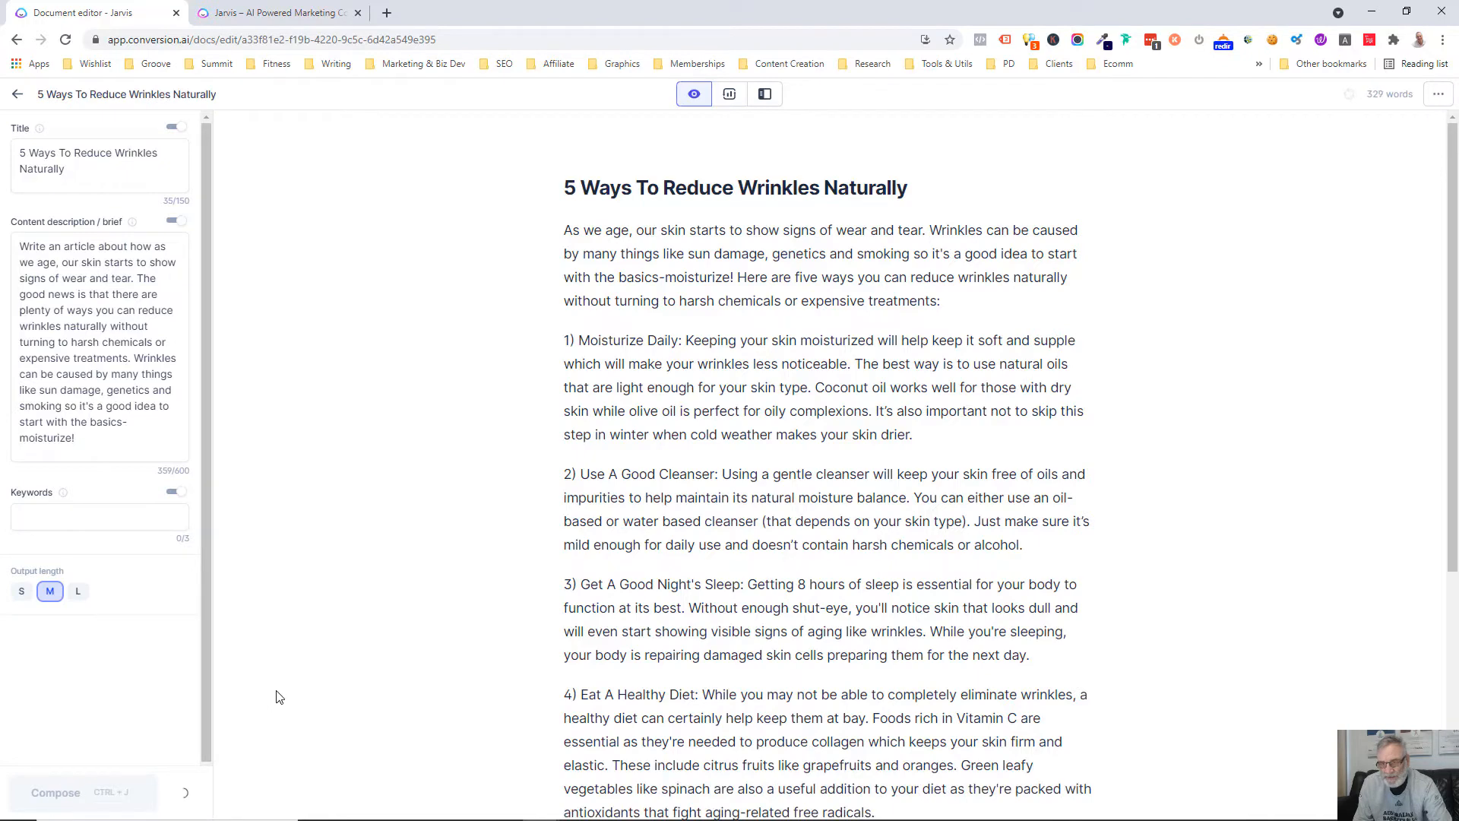
scroll(359, 605, "down", 5)
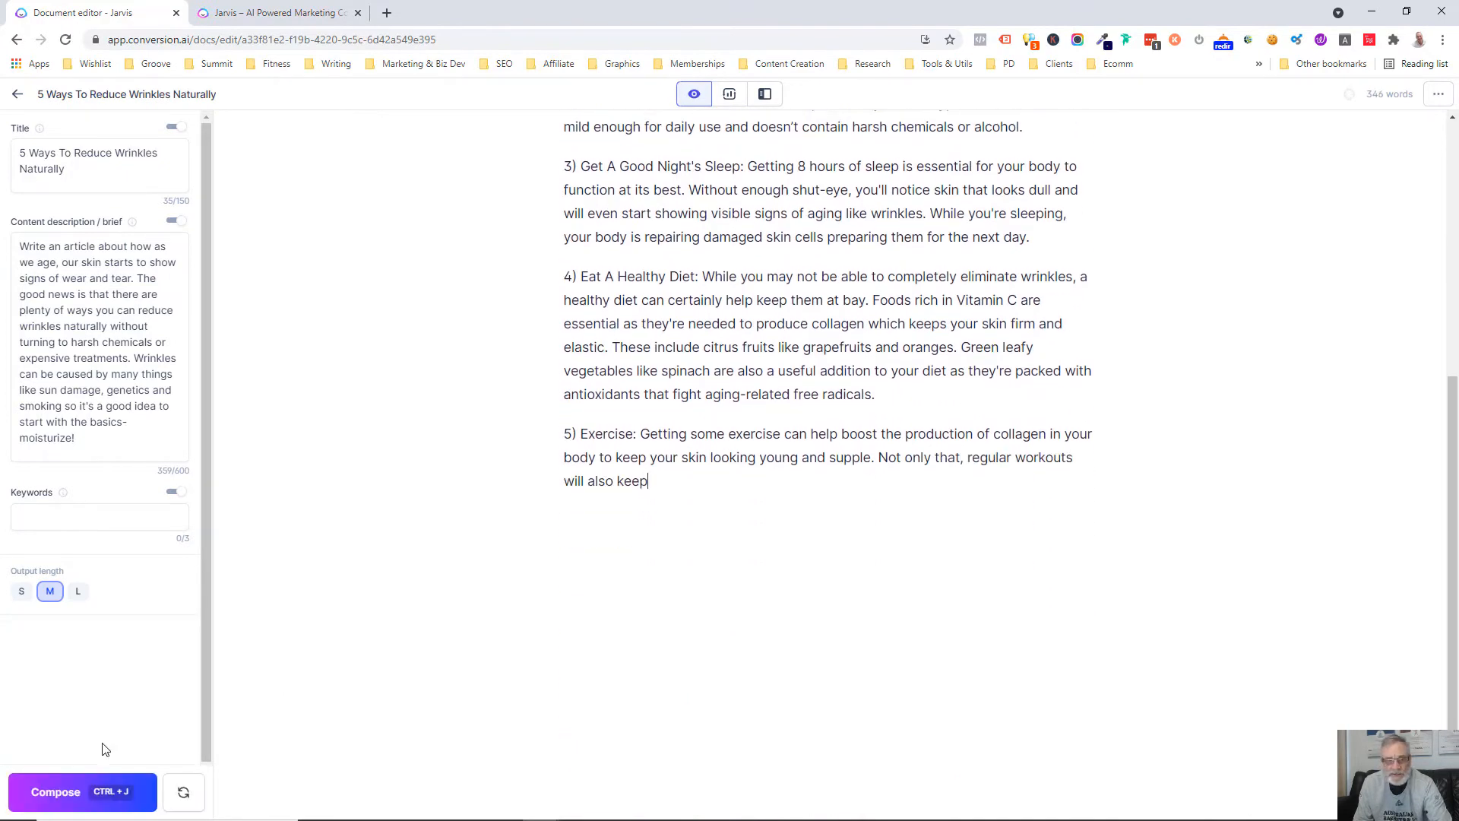
left_click(72, 792)
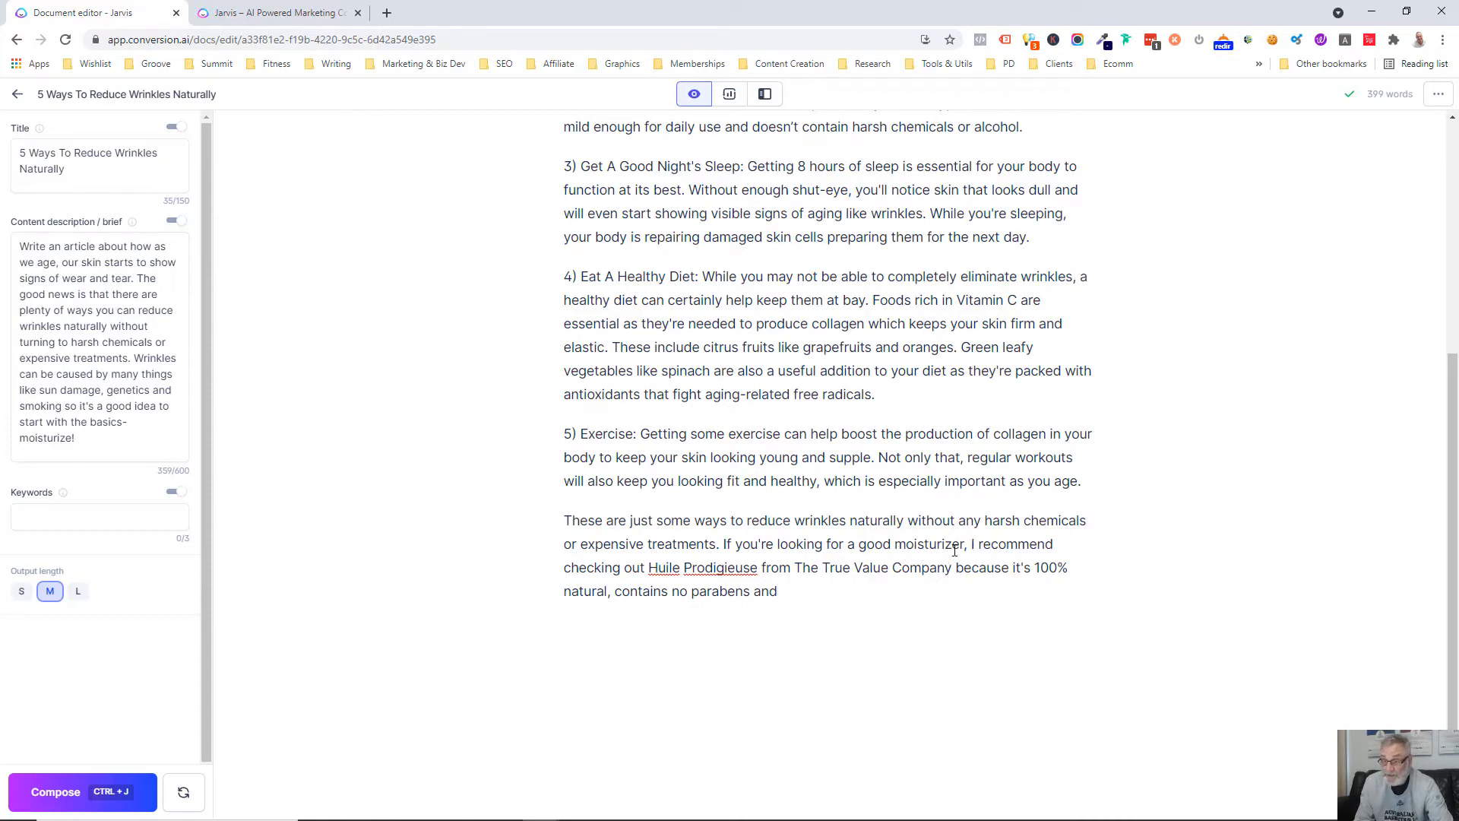
Delete the product recommendation from the closing paragraph, ending it with "If you're looking for a good moisturizer."
left_click_drag(970, 545, 969, 599)
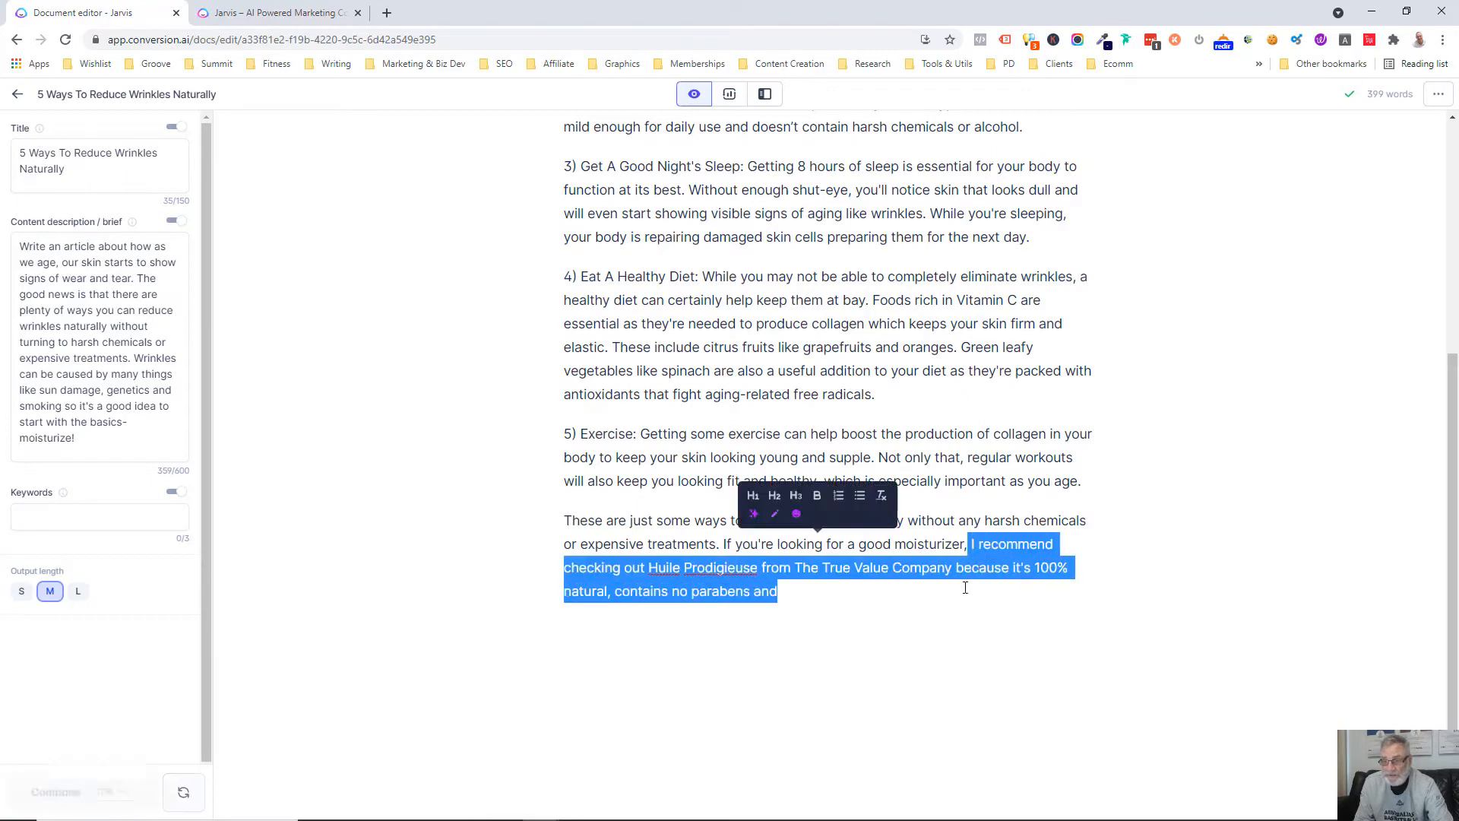
key("BackSpace")
key("BackSpace")
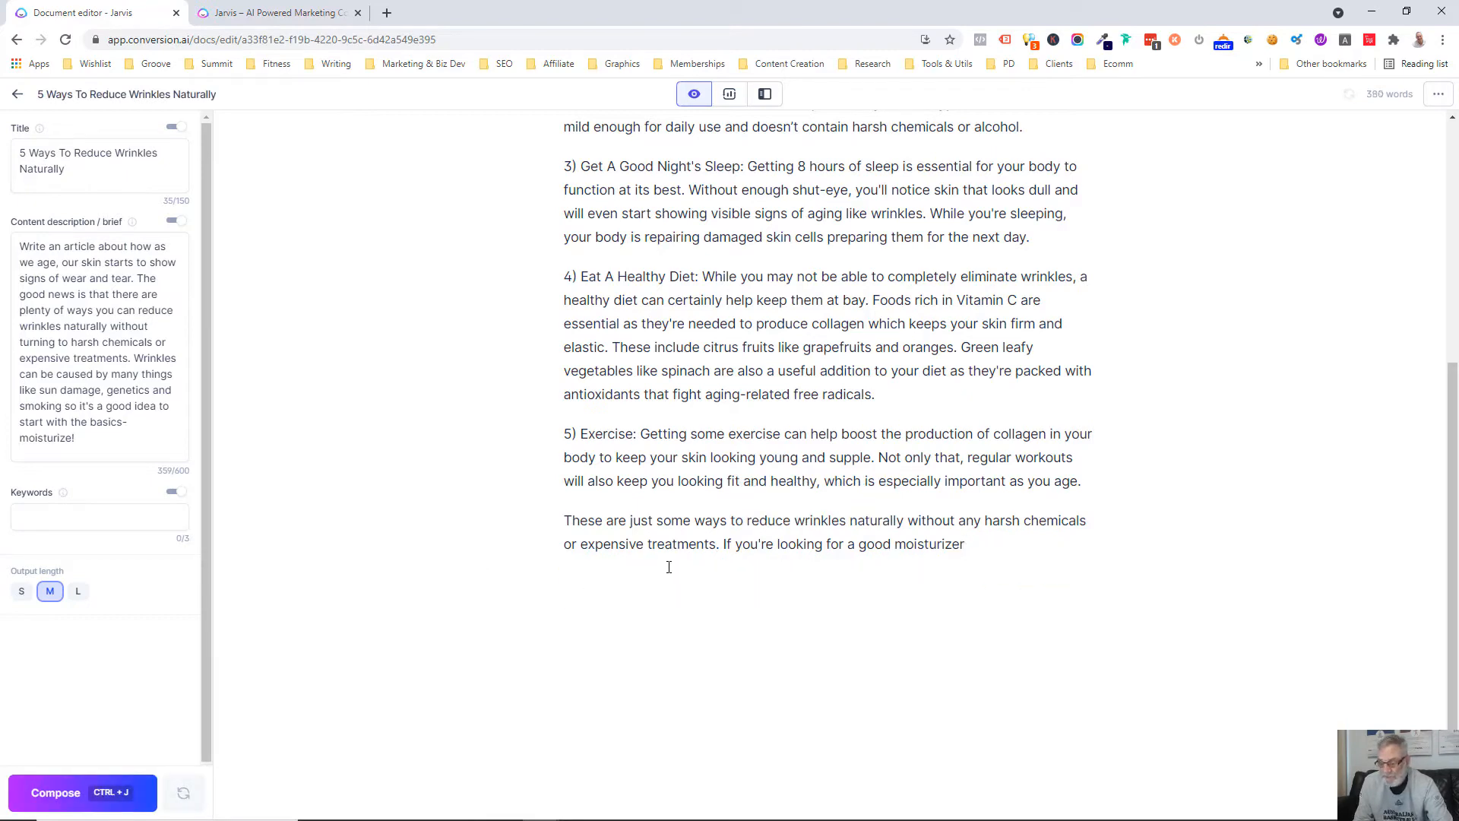
Write the prompt "Write a blog outline for the above" below the closing paragraph and have the AI generate the outline
scroll(649, 427, "up", 6)
scroll(853, 495, "down", 7)
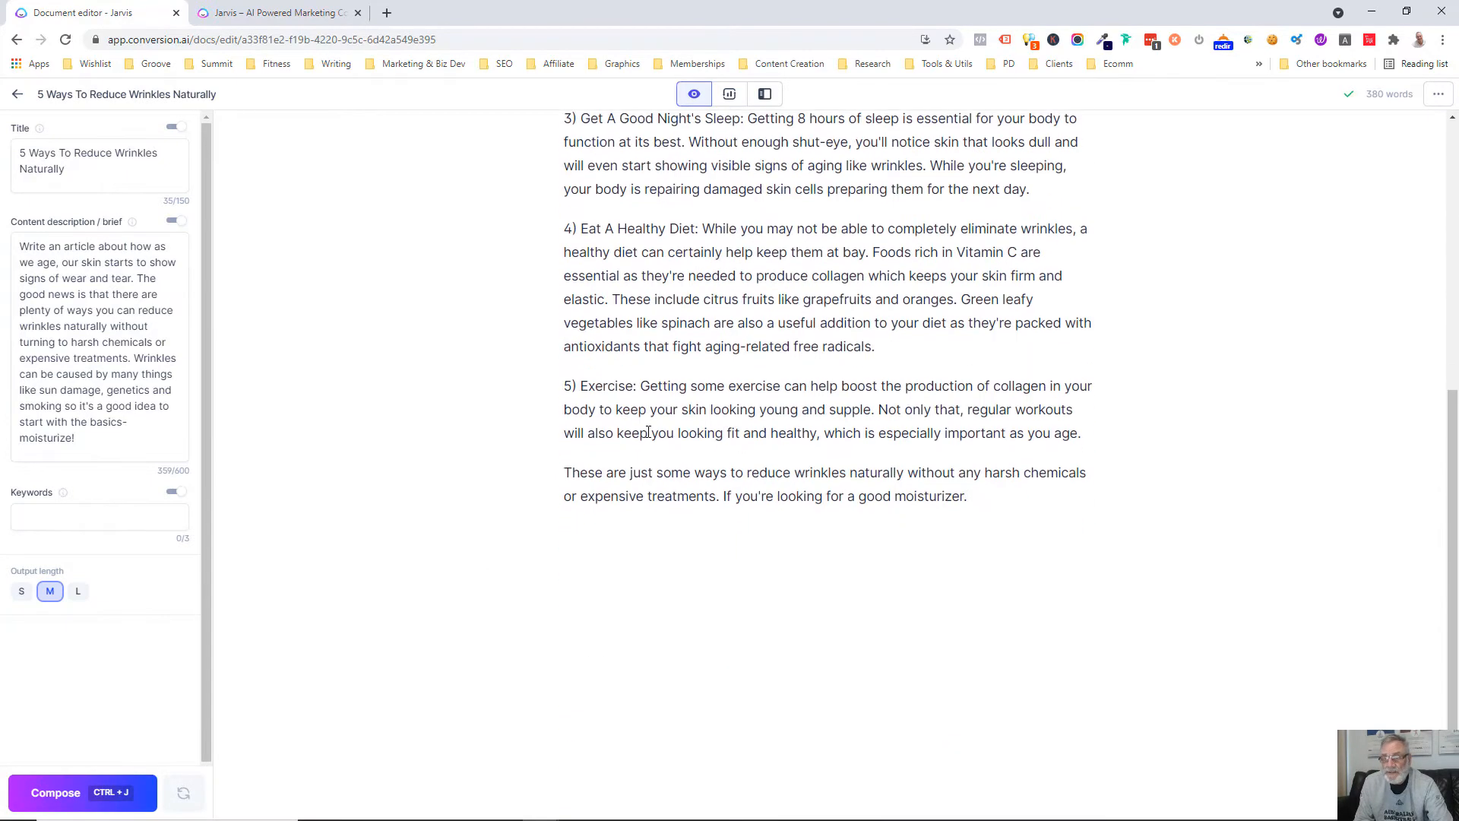
scroll(773, 397, "up", 5)
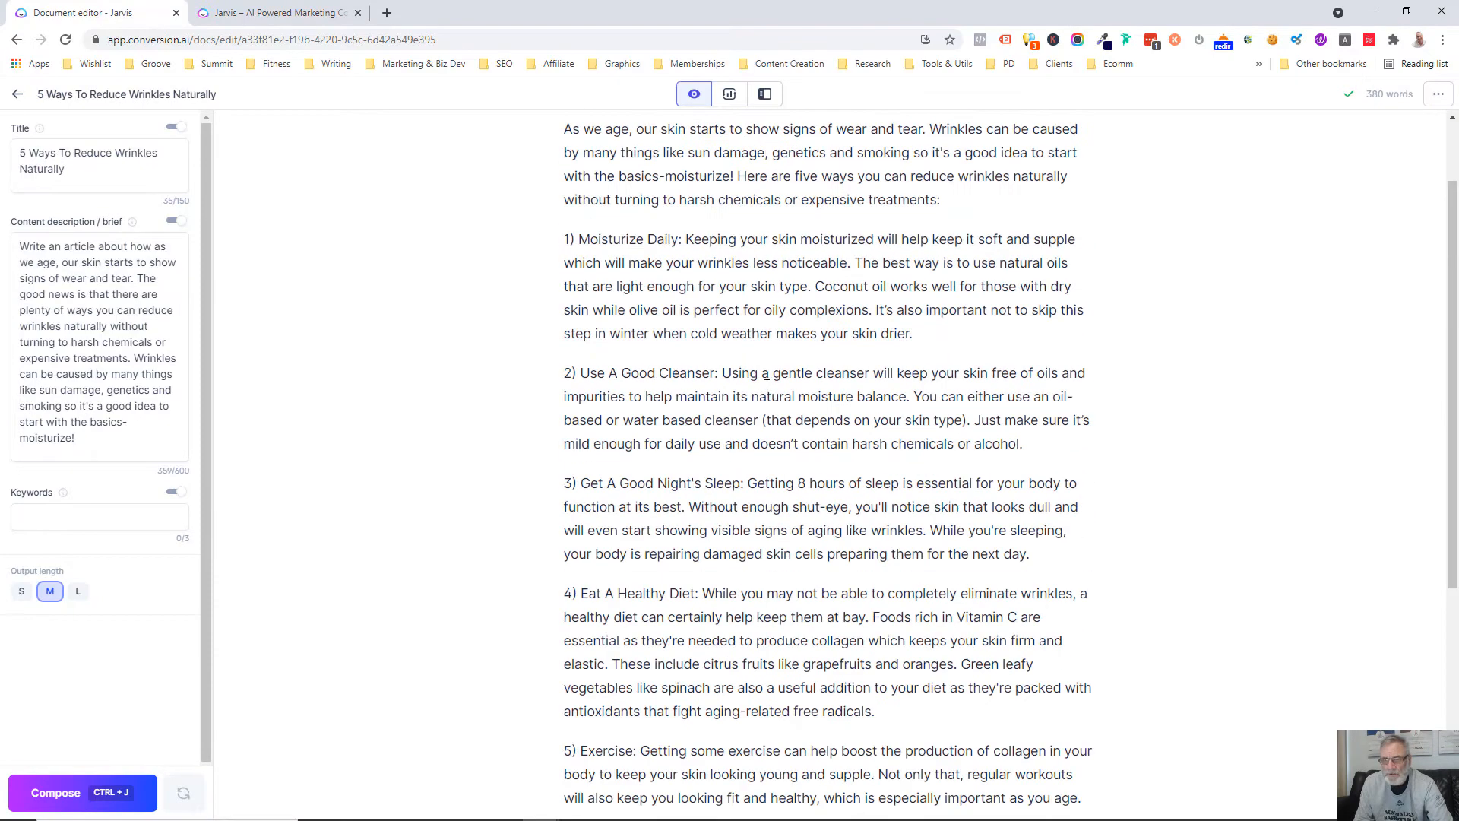
scroll(516, 604, "down", 5)
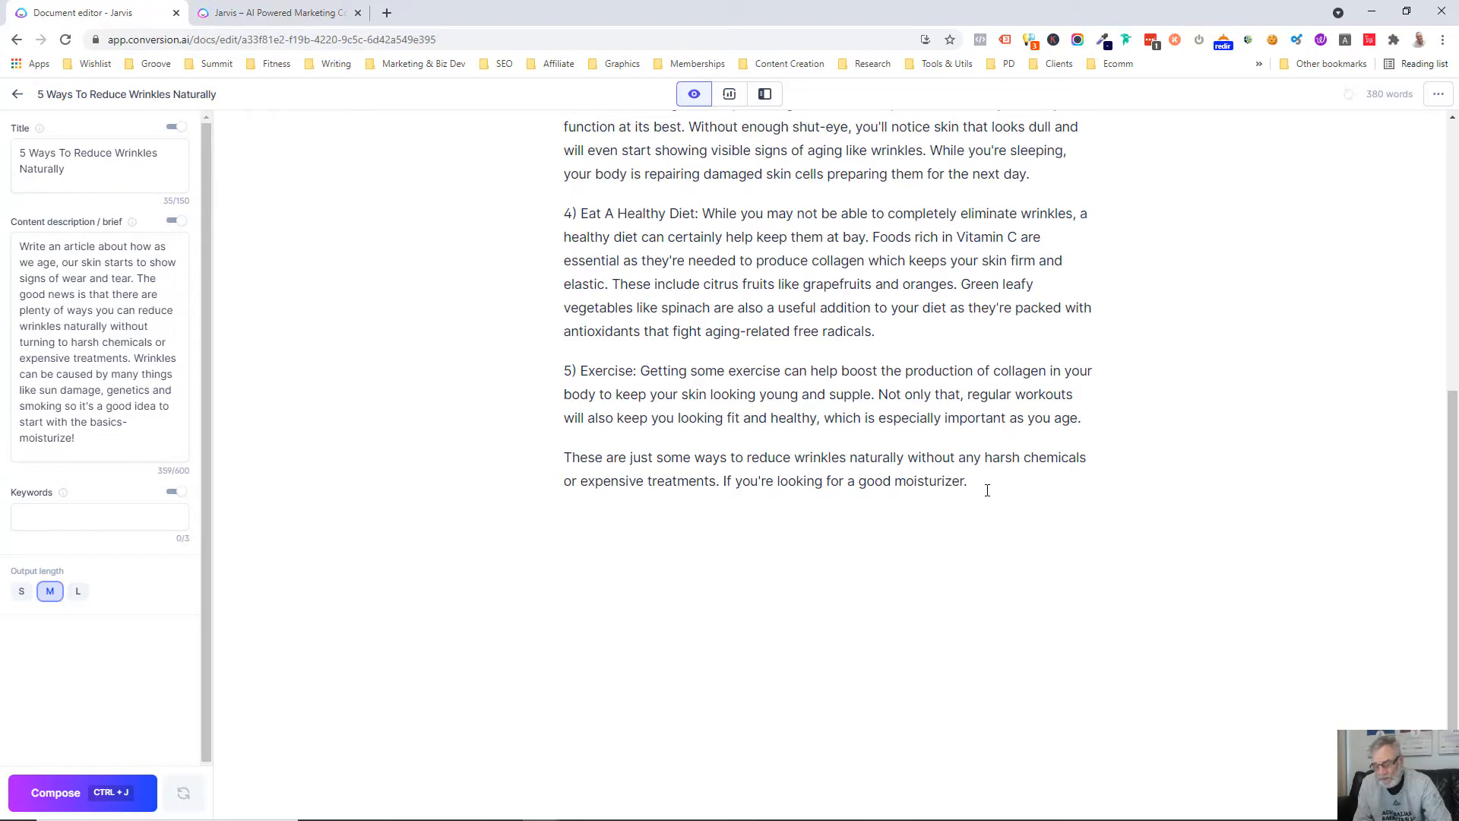
key("Return")
type("Write a")
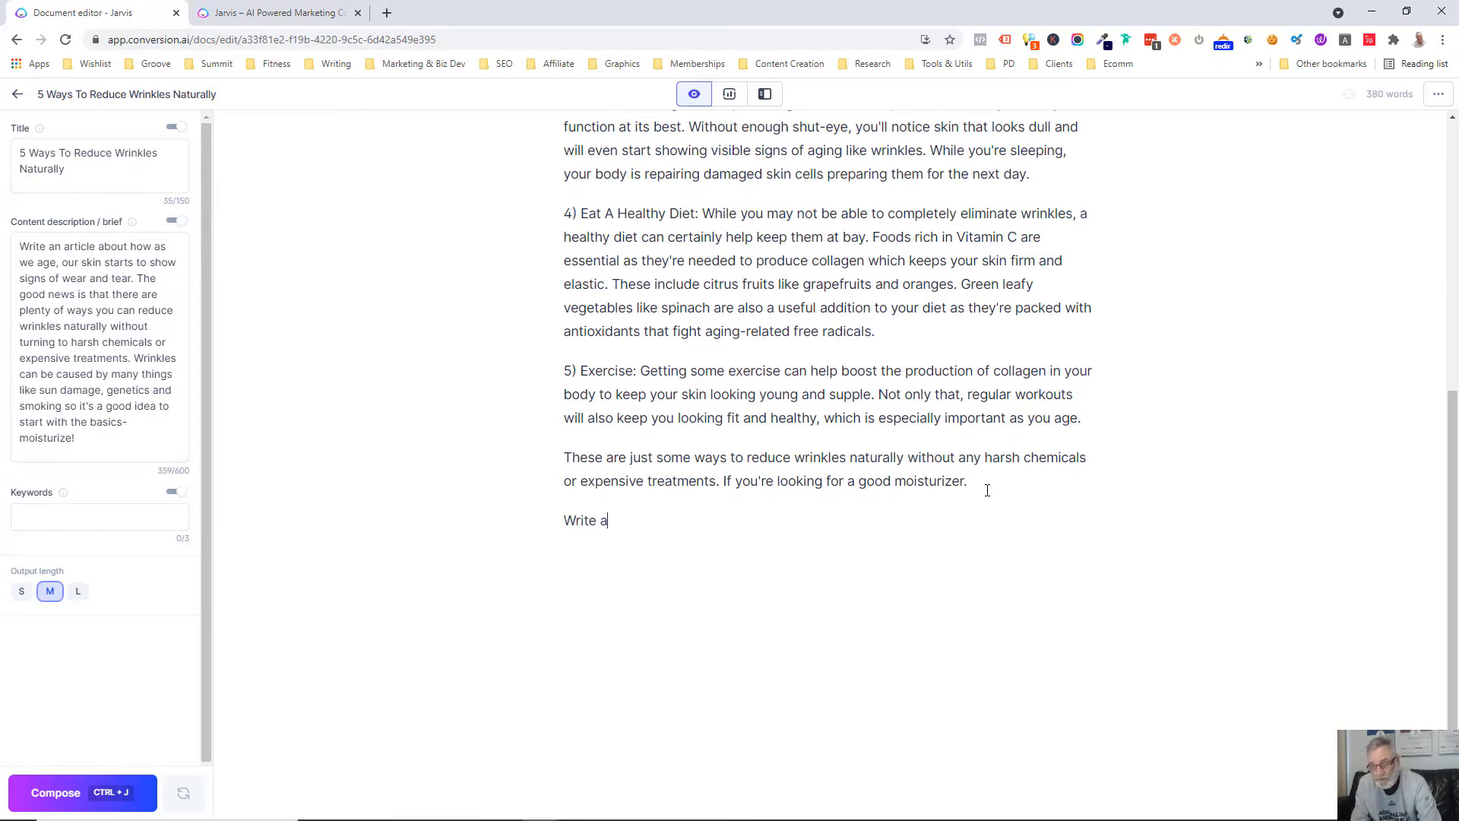
type(" blog outline for the above")
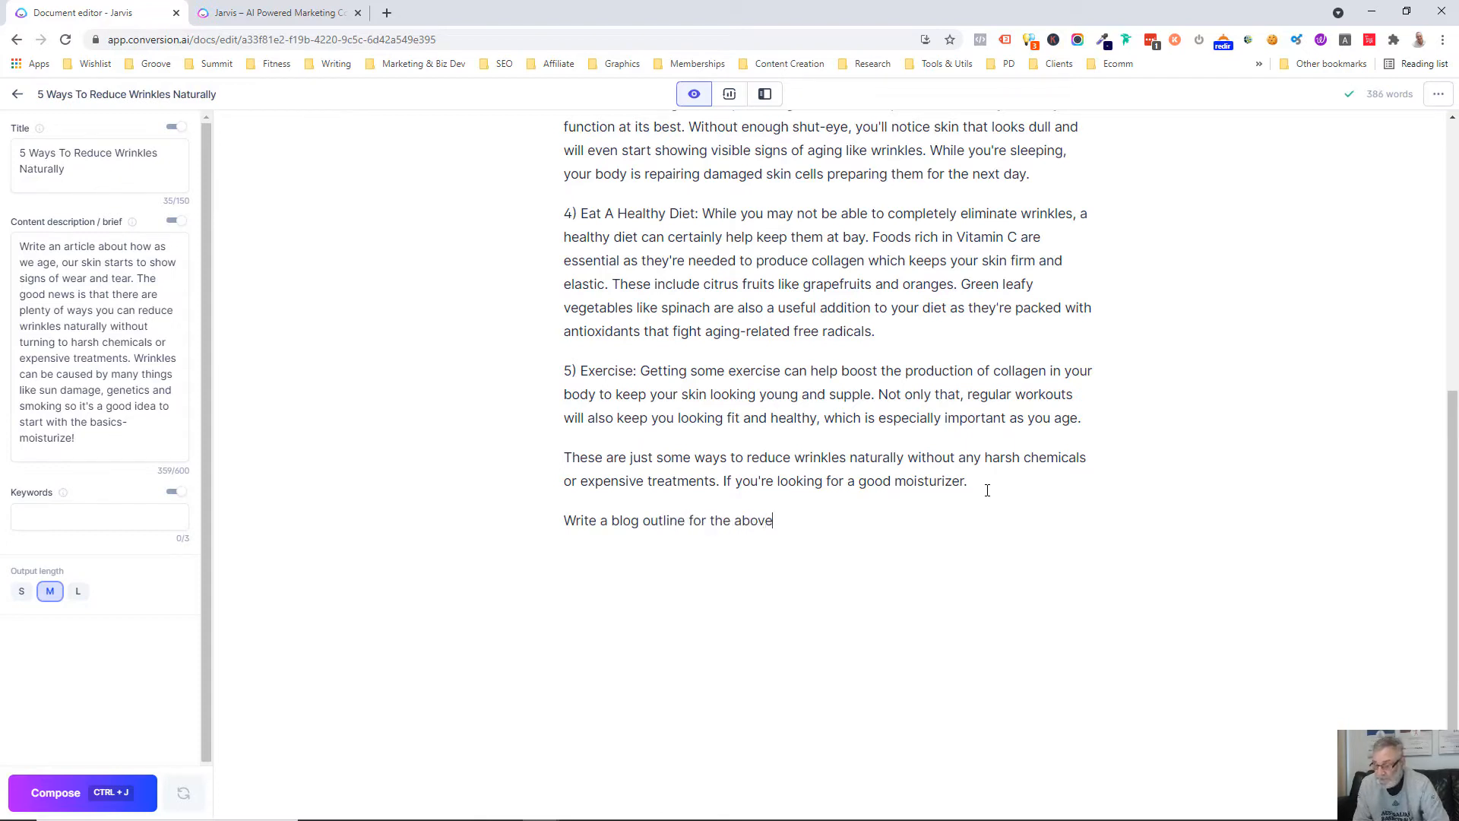
key("ctrl+Return")
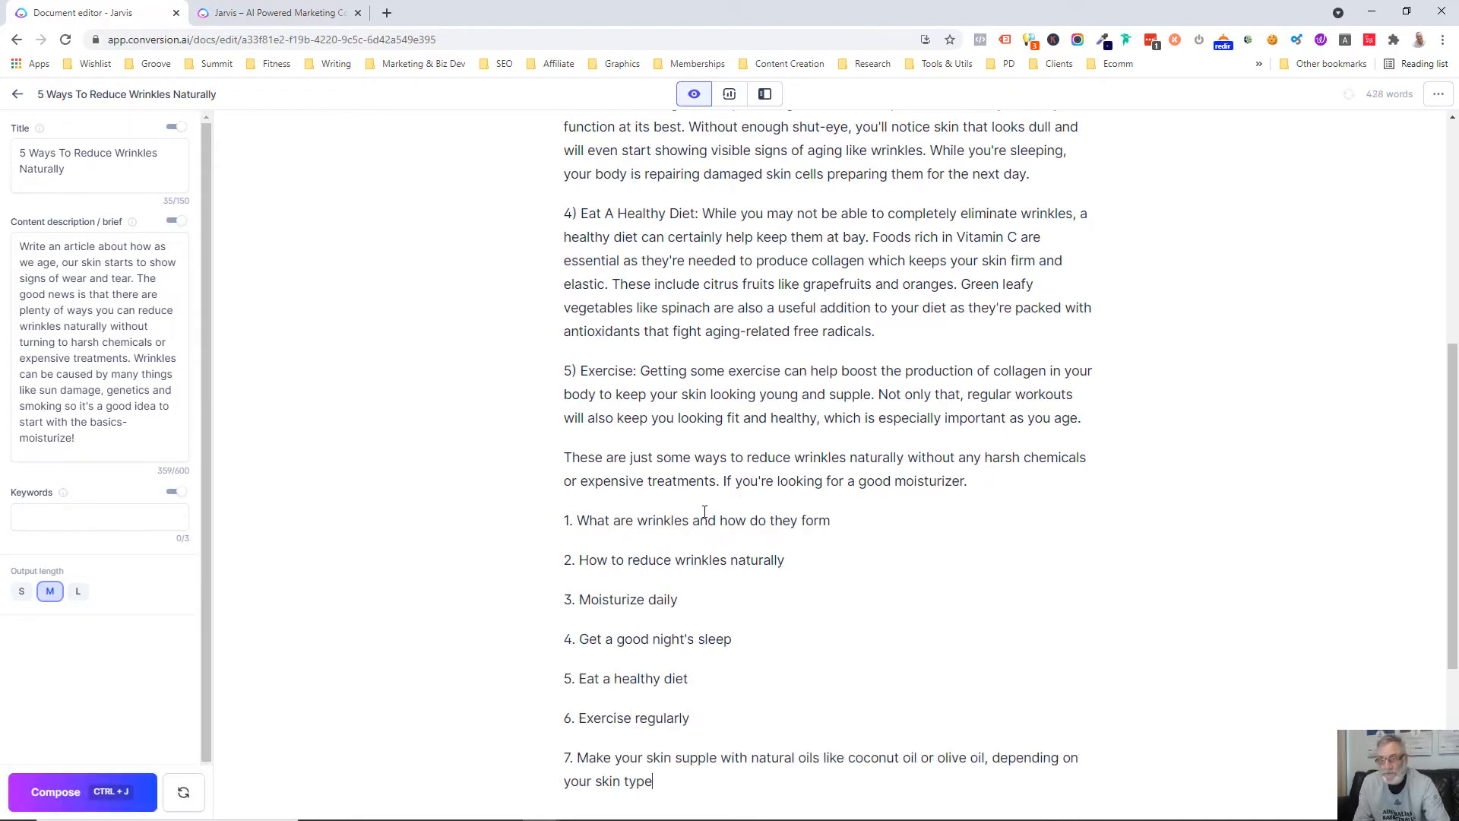
Move the five numbered sections and the closing paragraph below the generated outline
scroll(720, 503, "up", 6)
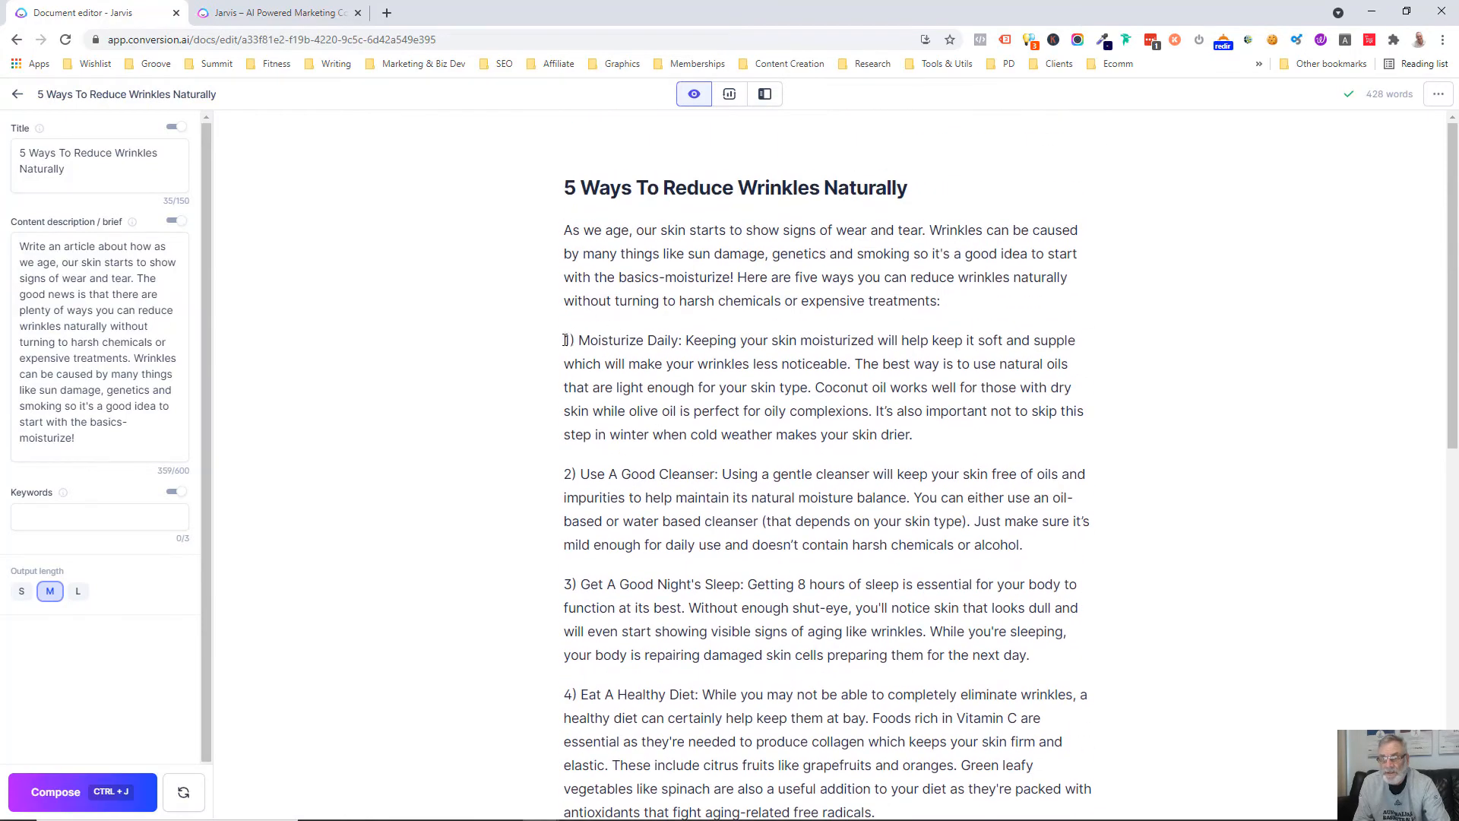
left_click_drag(565, 340, 1127, 653)
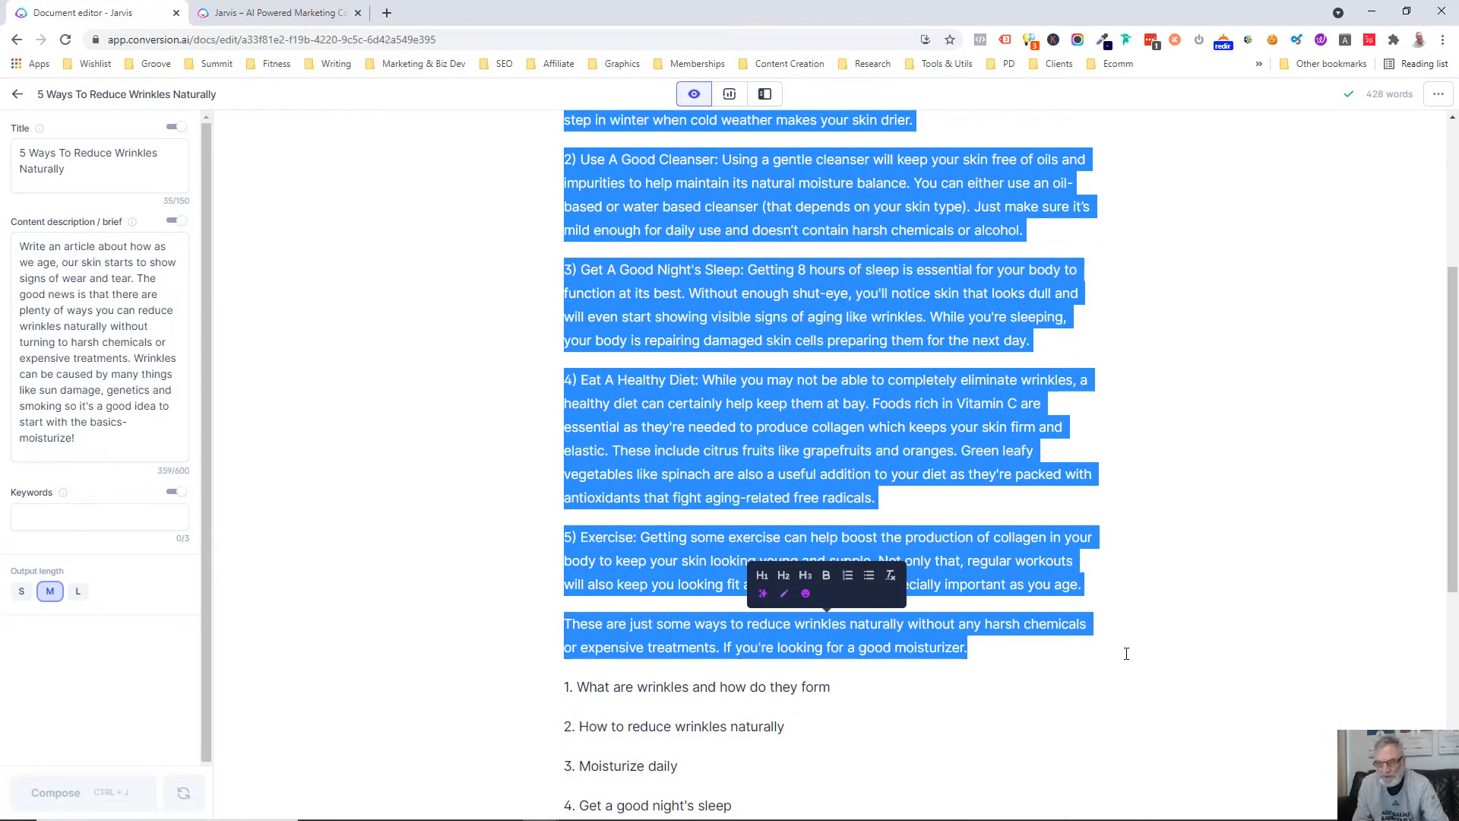
key("BackSpace")
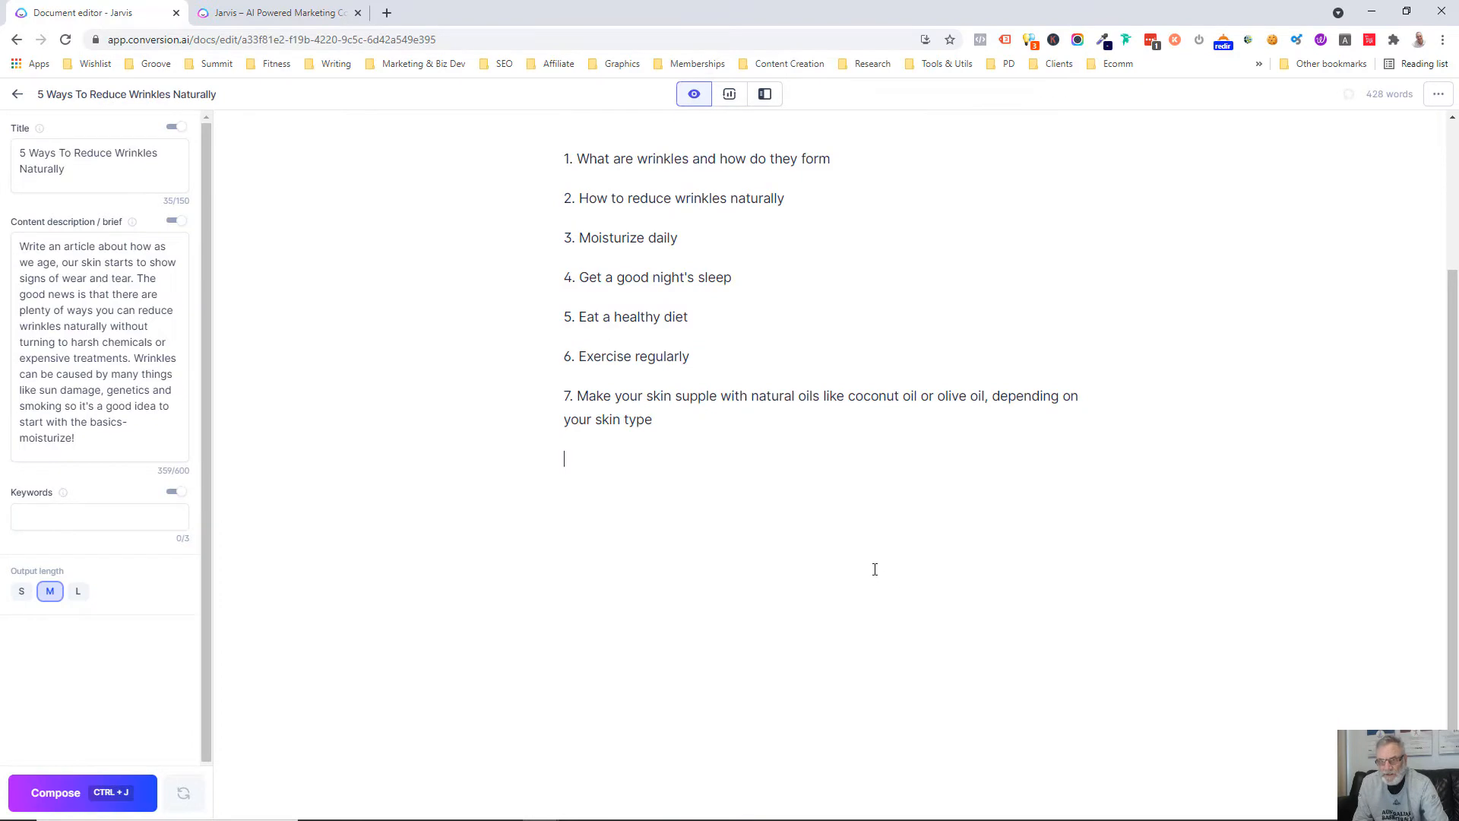
key("ctrl+z")
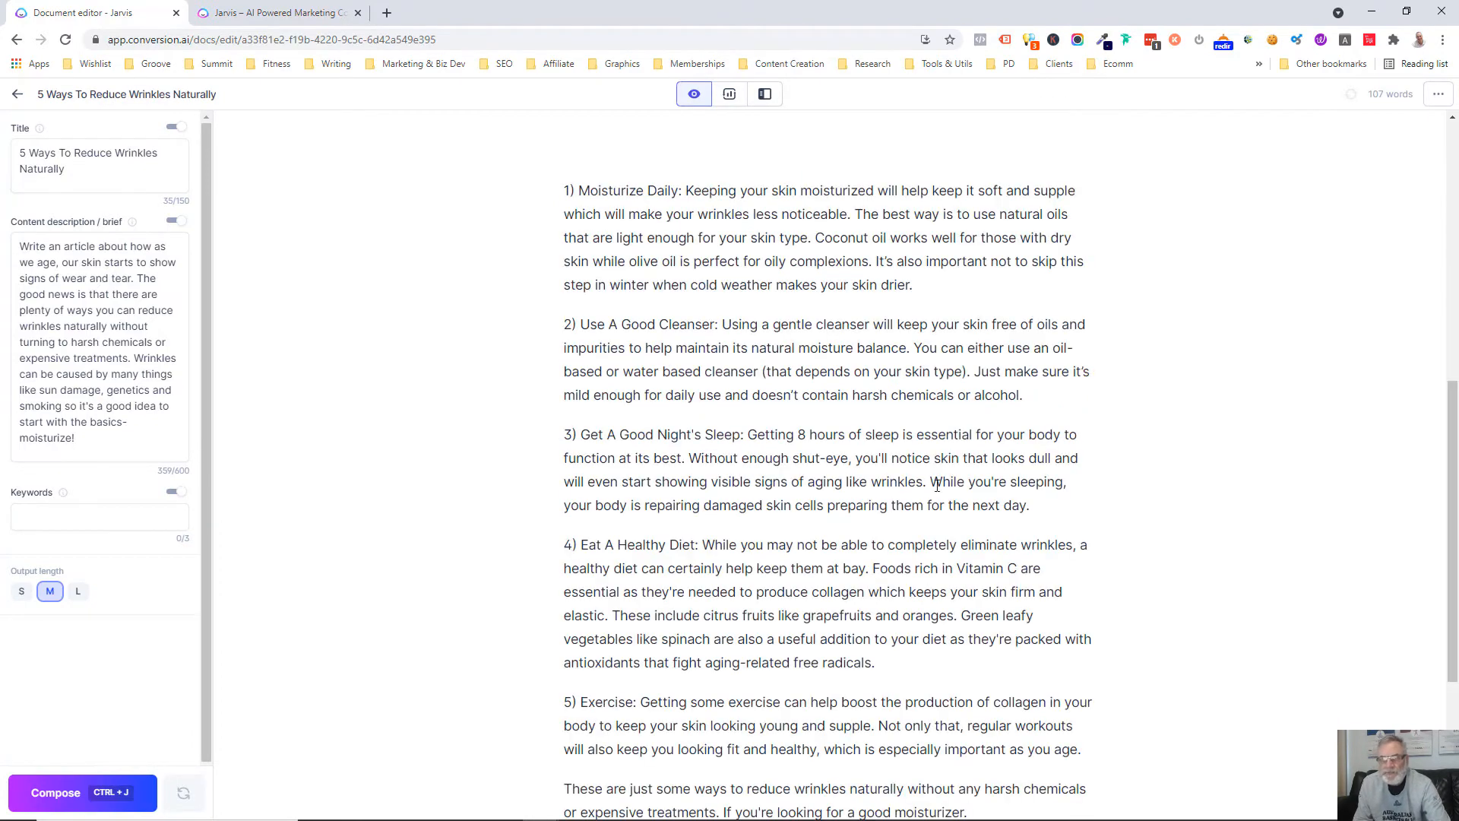
Remove the blank line between the intro paragraph and the first outline item
scroll(937, 484, "up", 8)
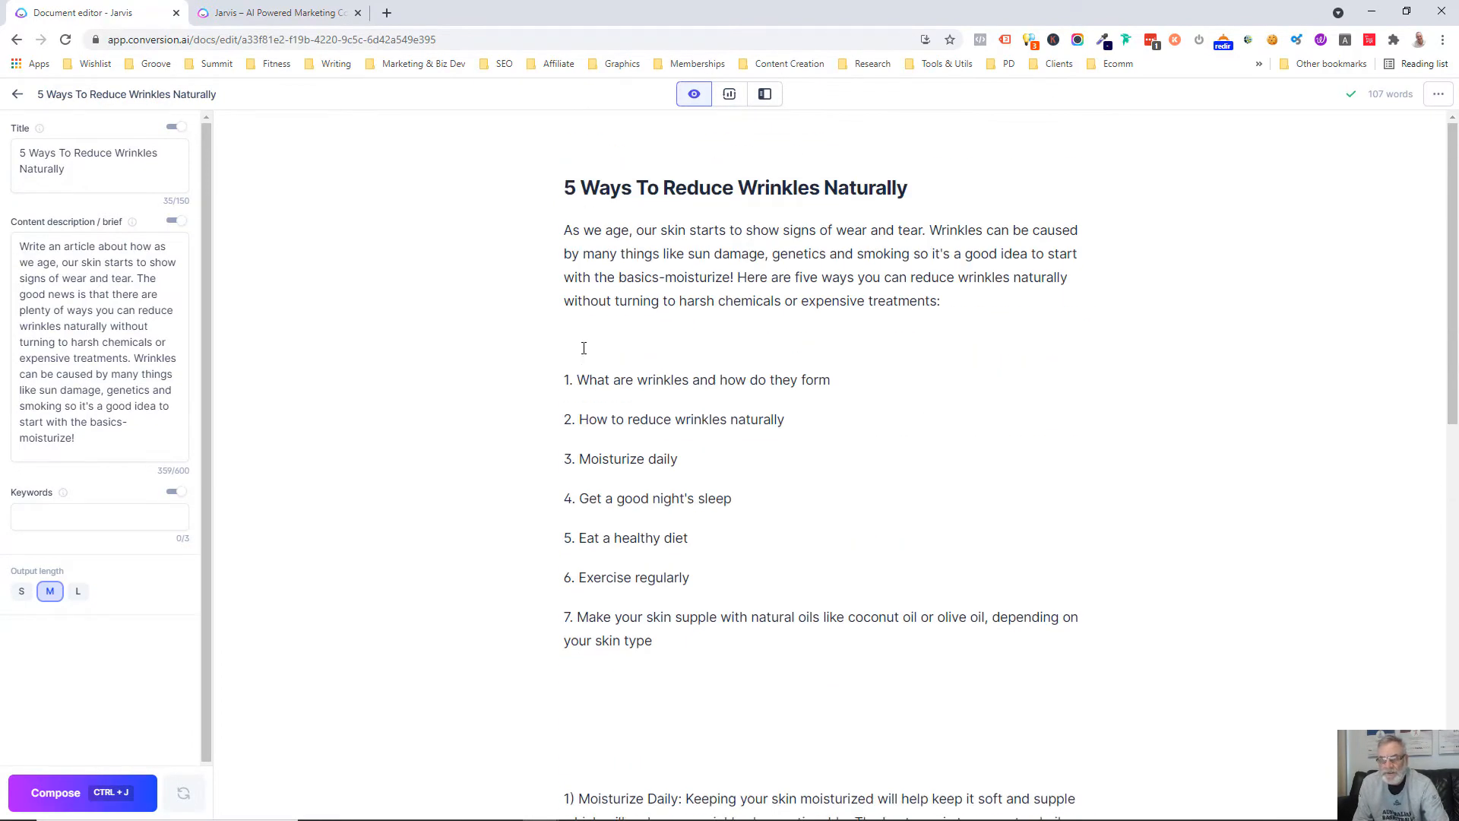
left_click(584, 349)
key("Delete")
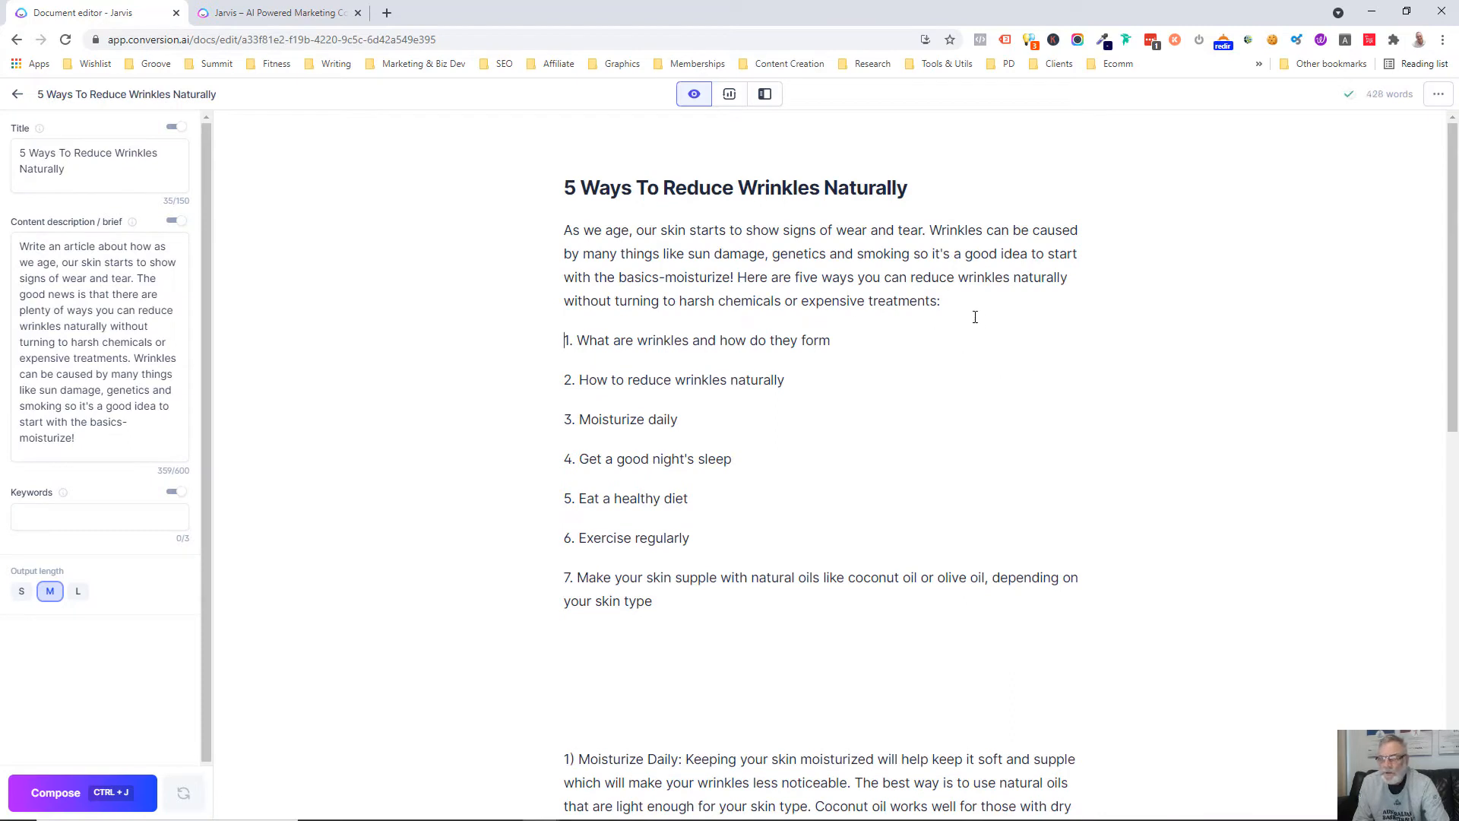
Prefix each of the seven outline items with "##"
type("#")
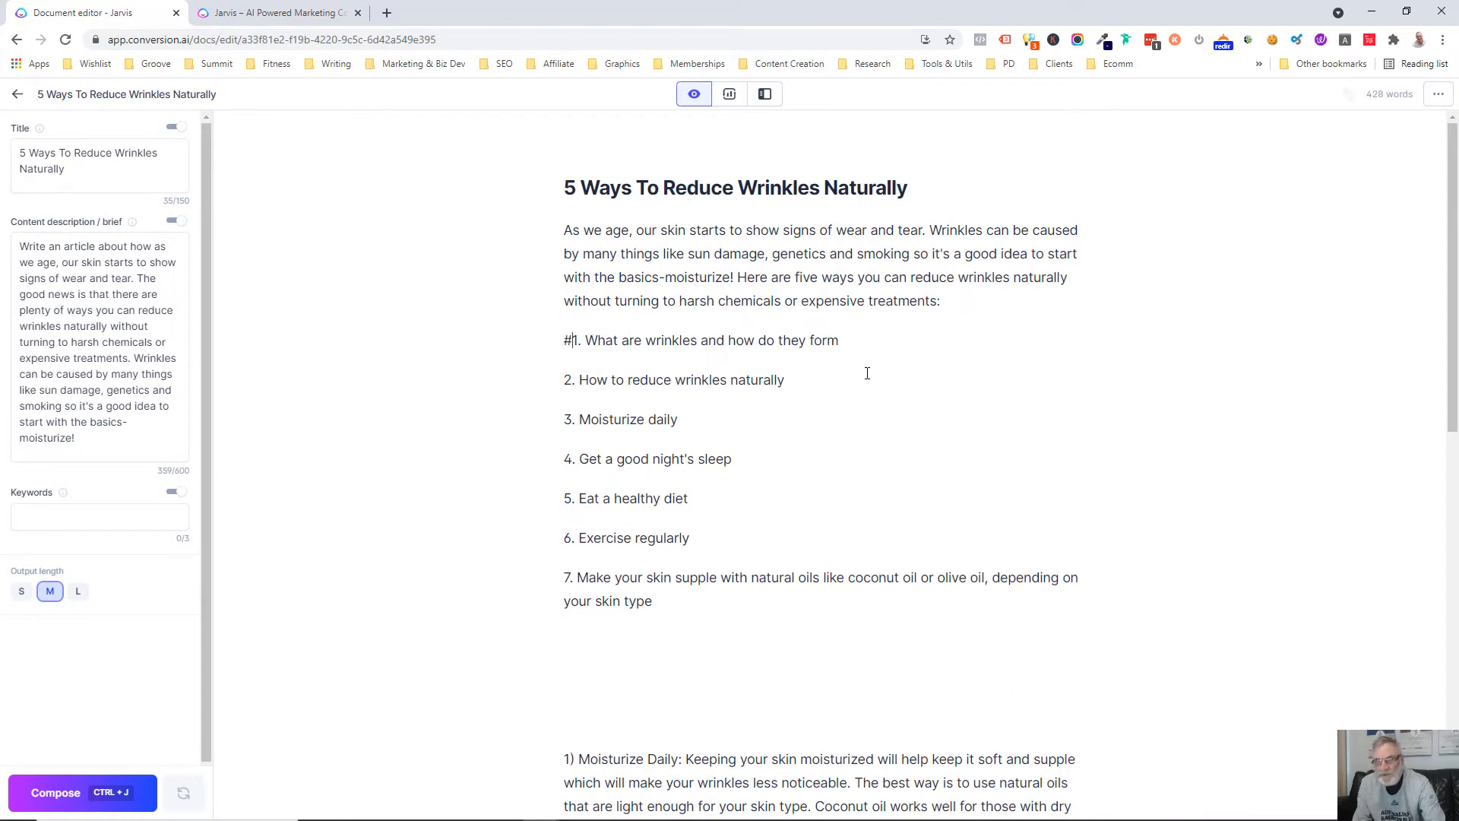
type("#")
key("Down")
type("##")
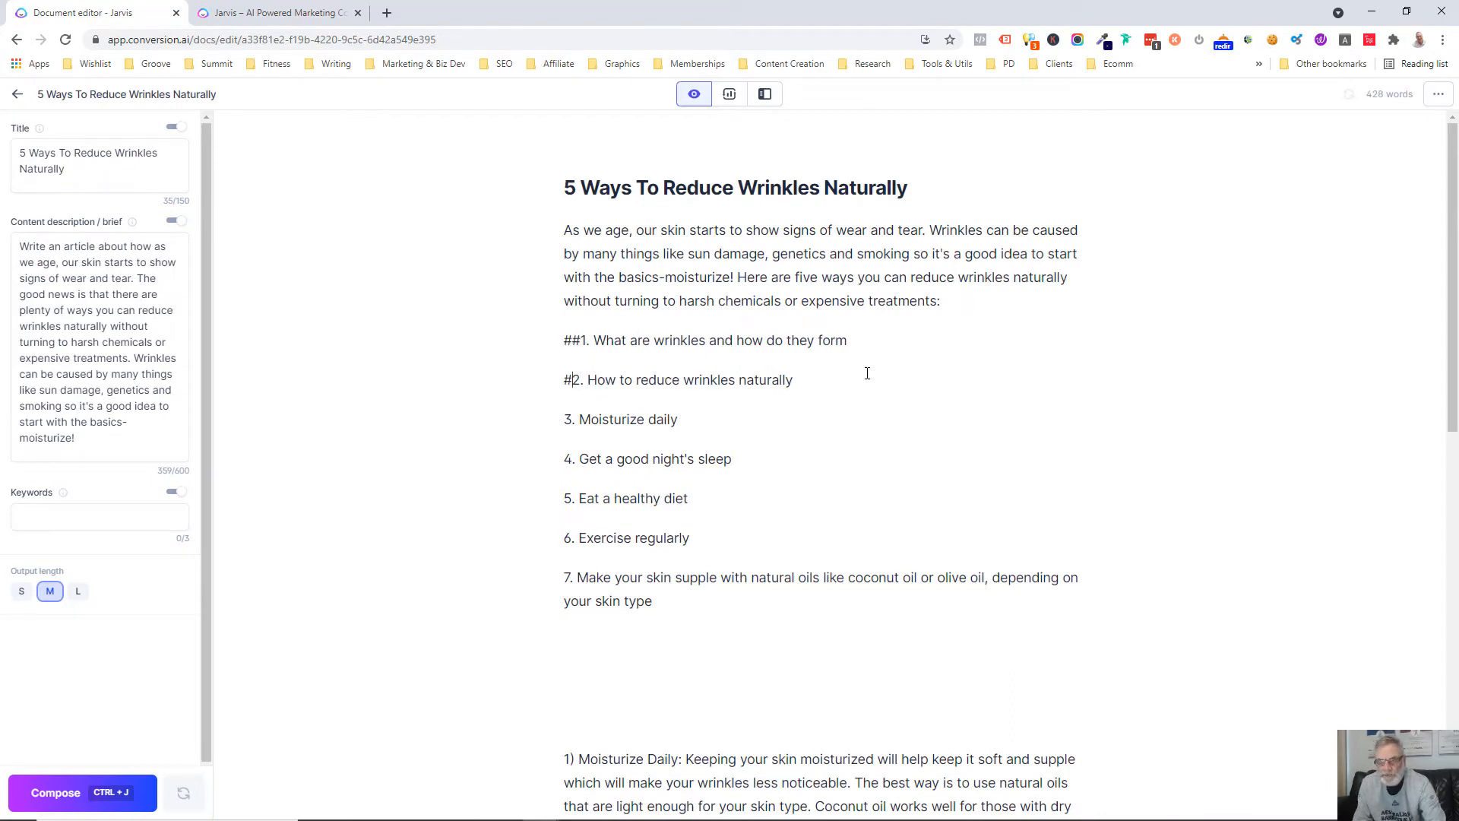
key("Down")
type("##")
key("Down")
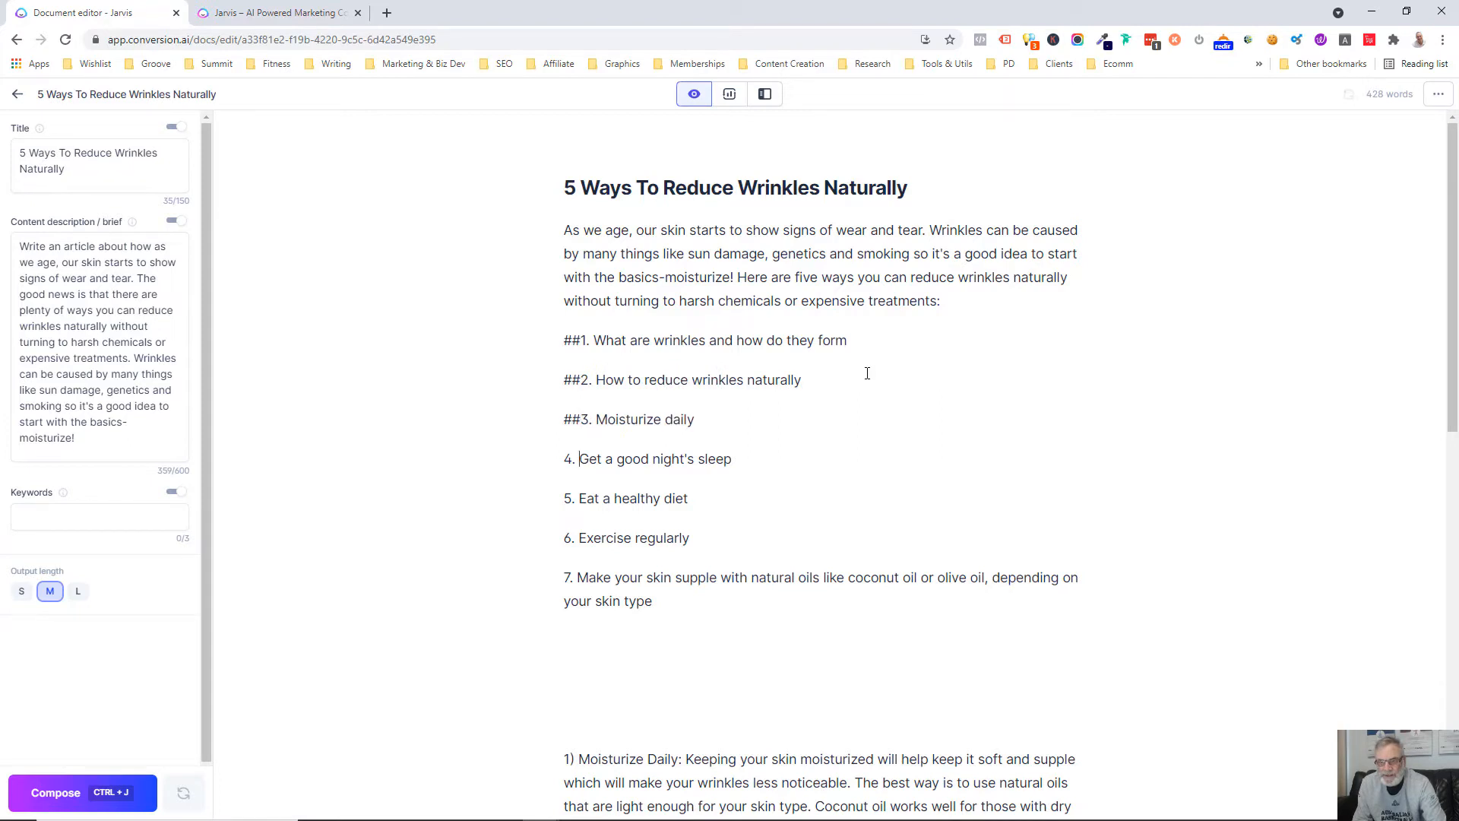
key("Home")
type("##")
key("Down")
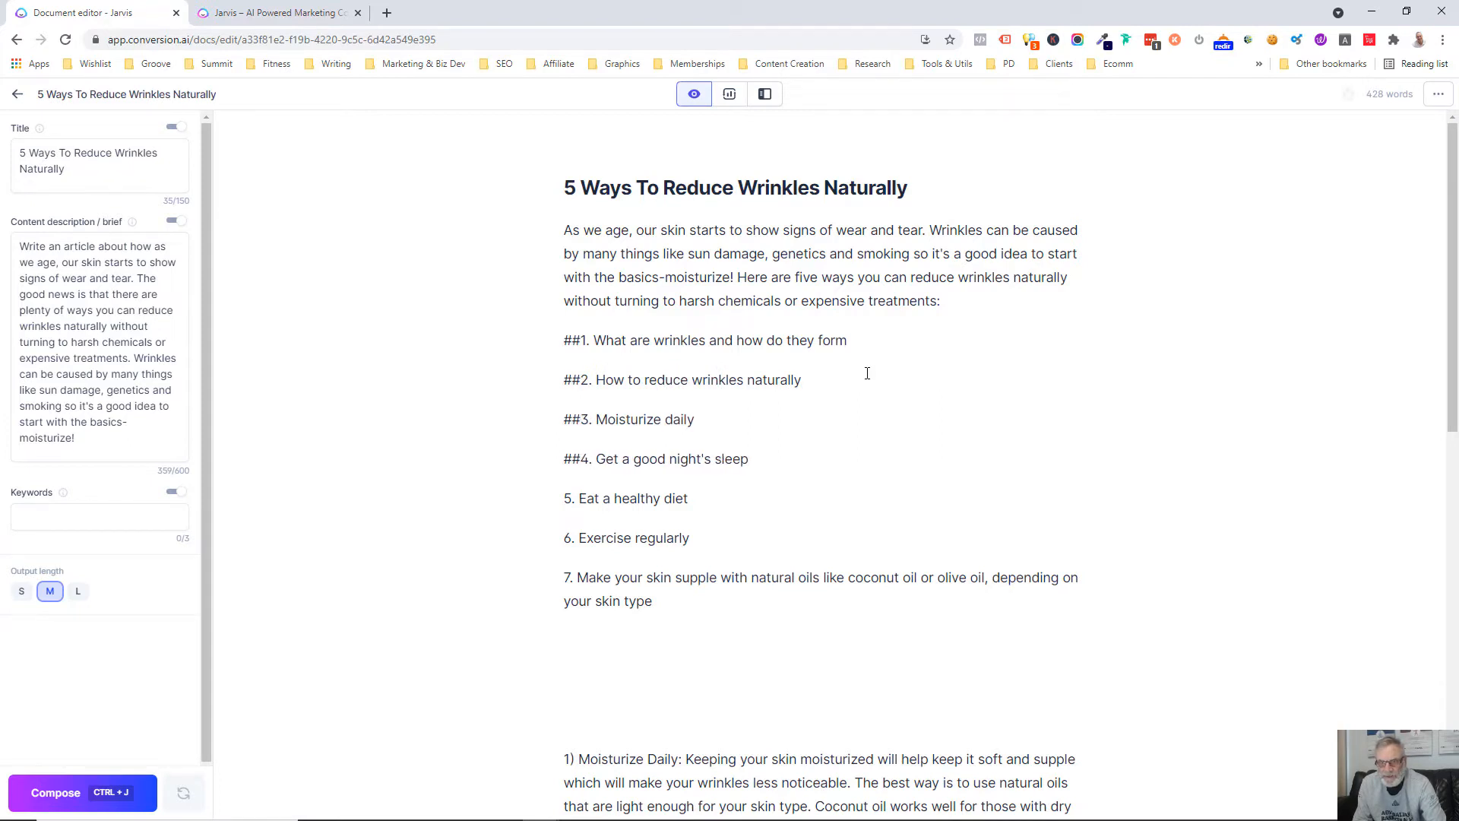
type("###")
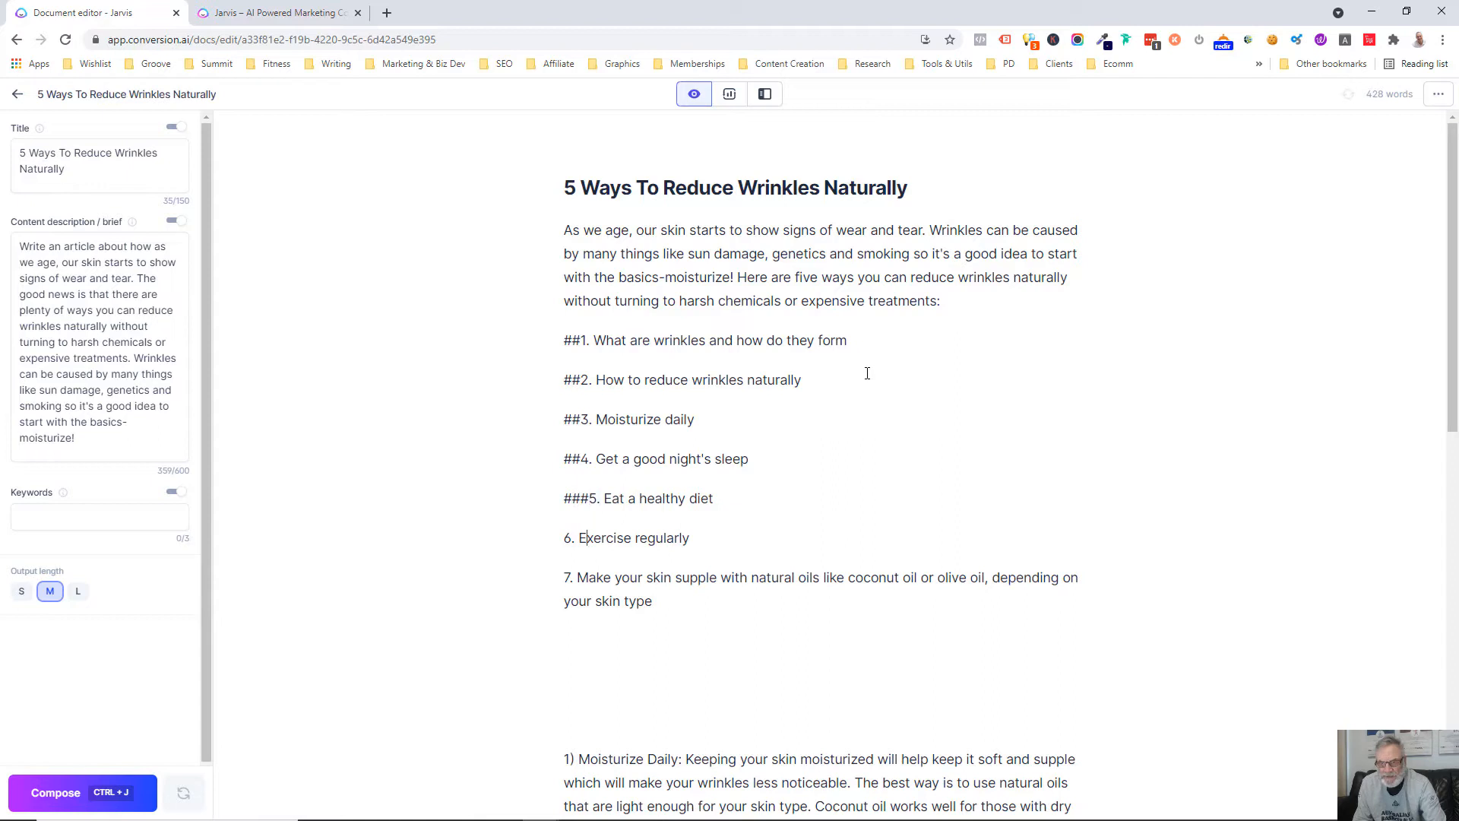
key("BackSpace")
key("Down")
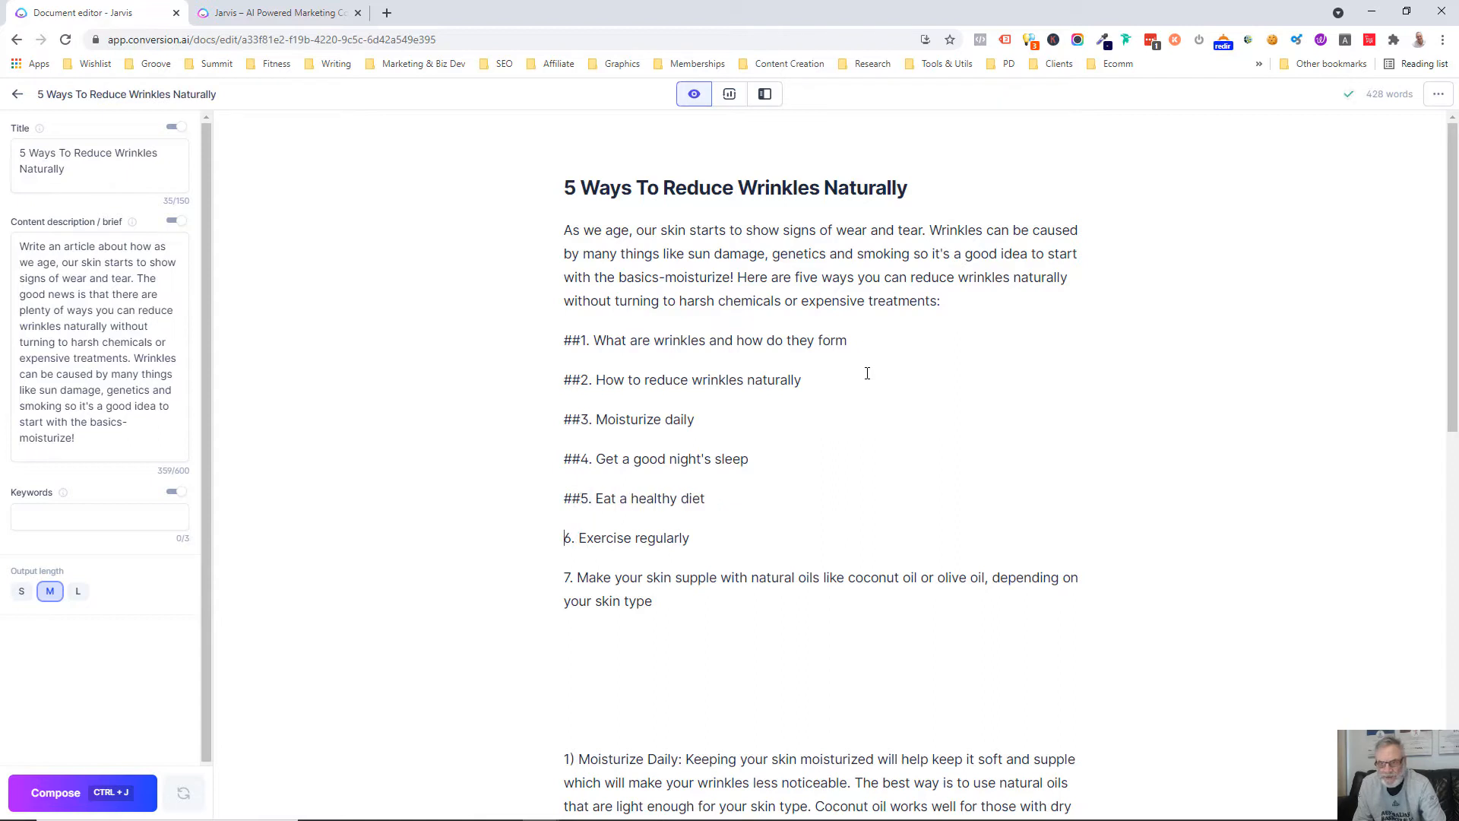
type("##")
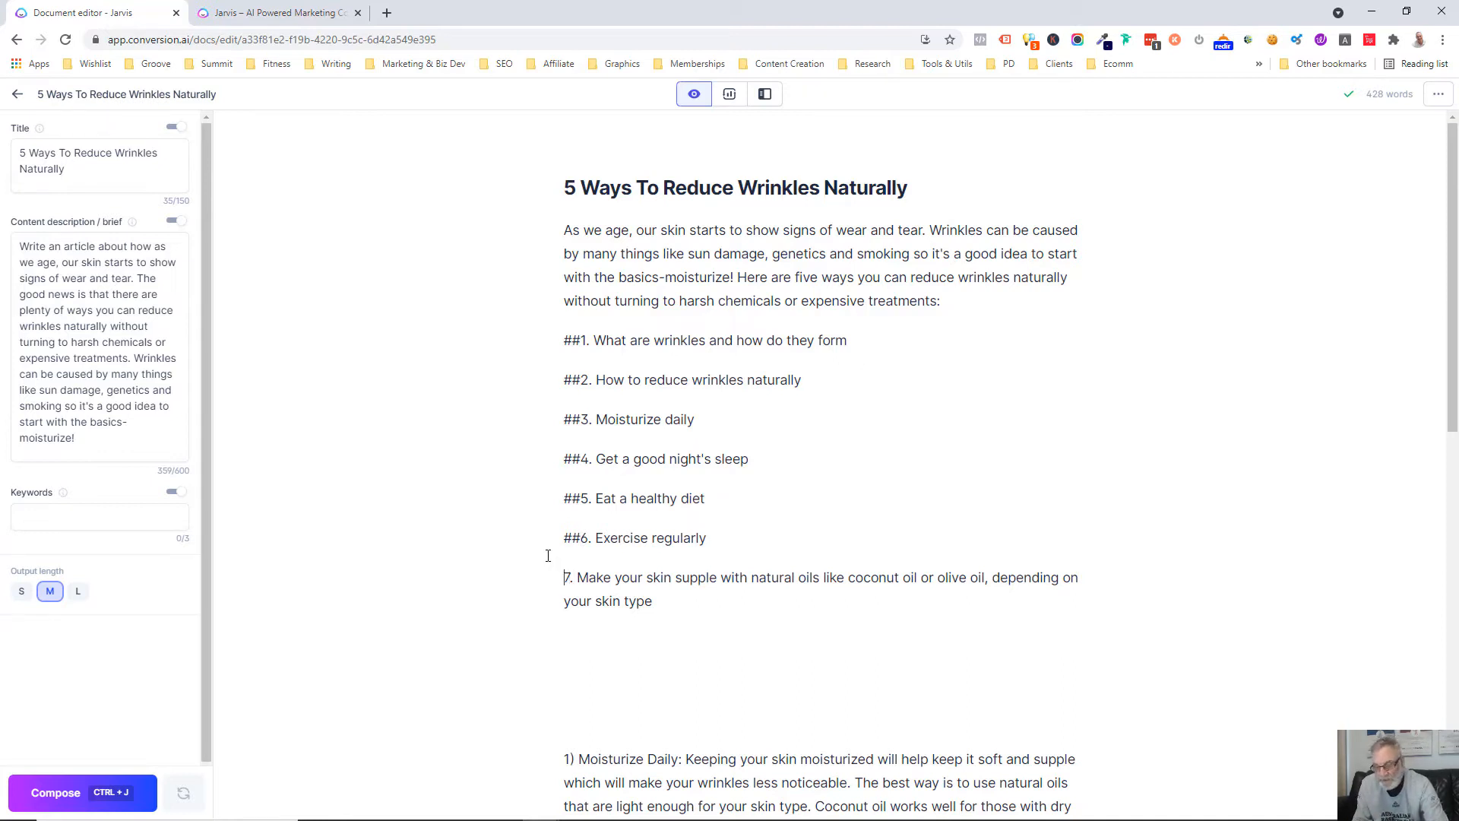
type("##")
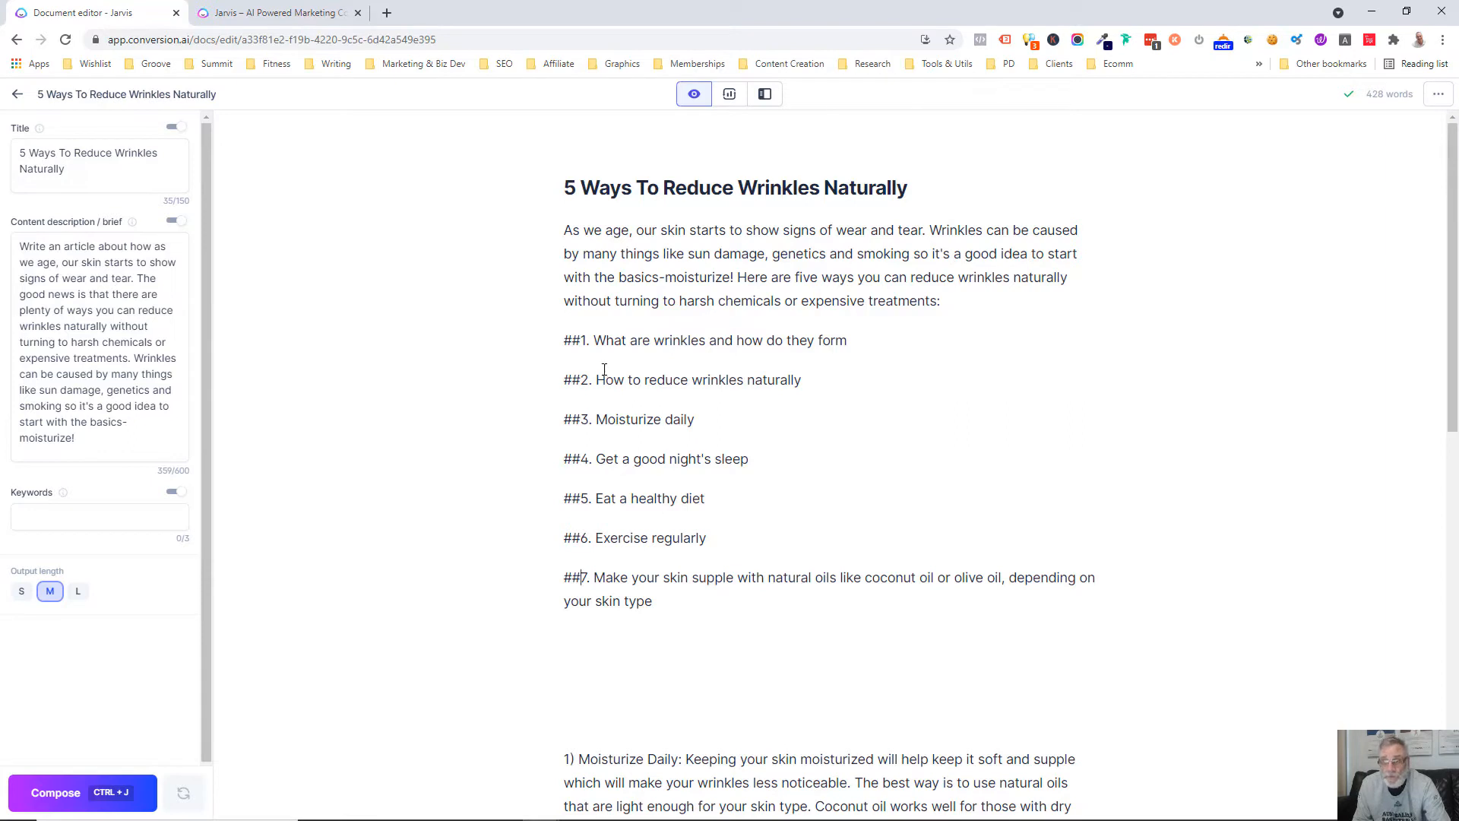
Insert a "***" line between the intro paragraph and the first outline heading, and an empty line below that heading
left_click_drag(848, 340, 596, 335)
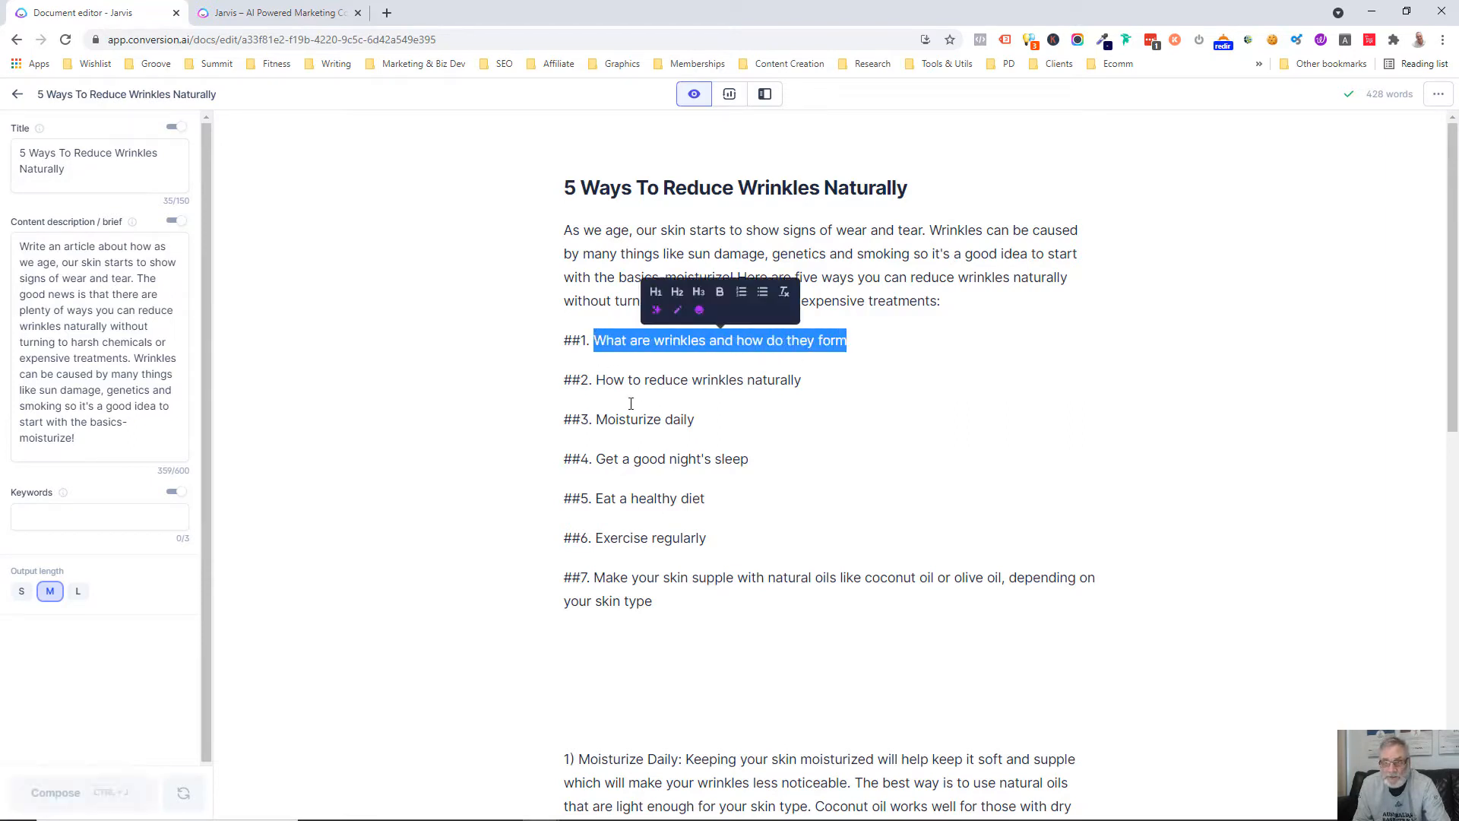
left_click(912, 368)
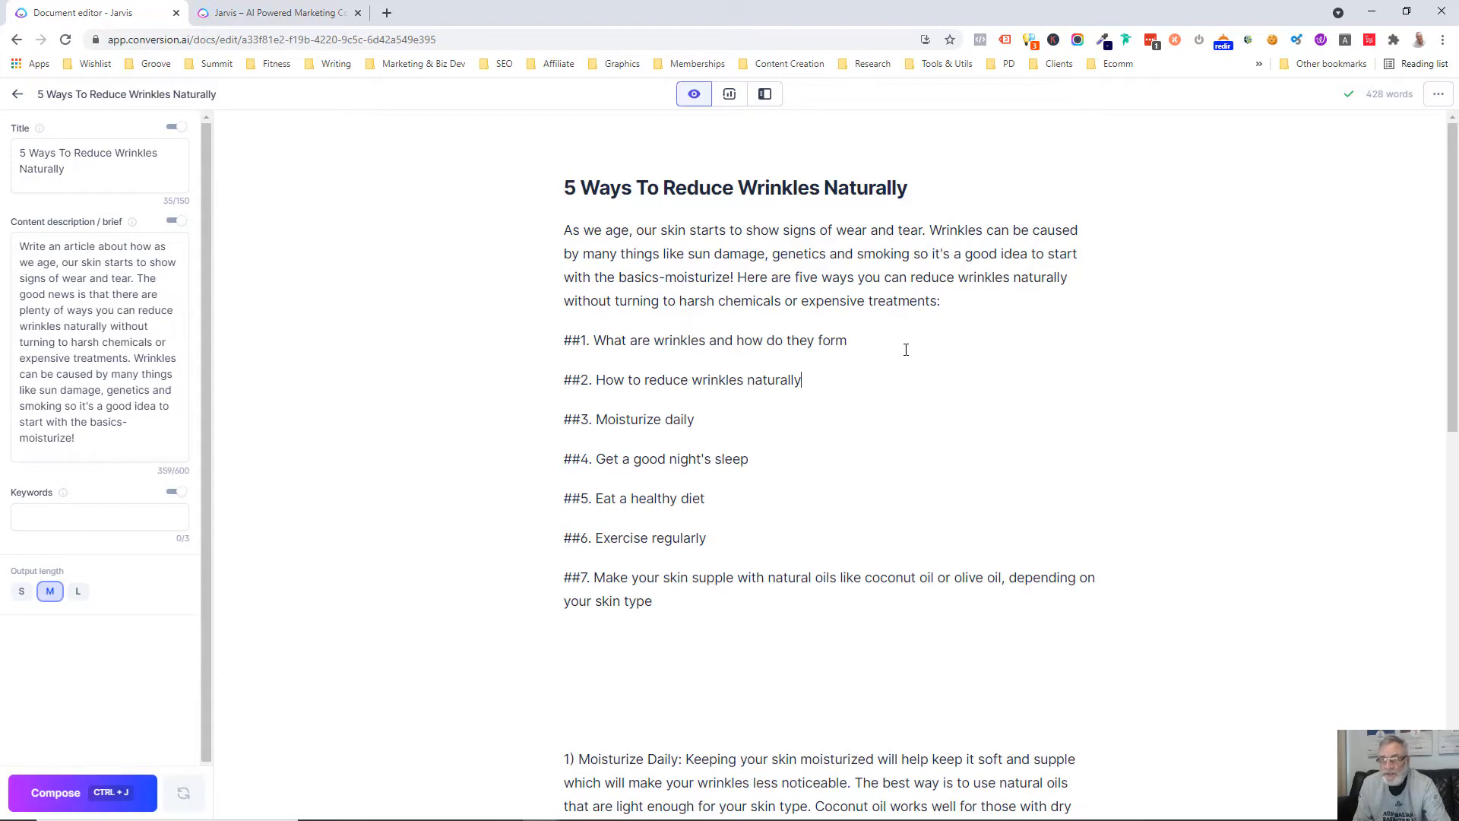
key("Return")
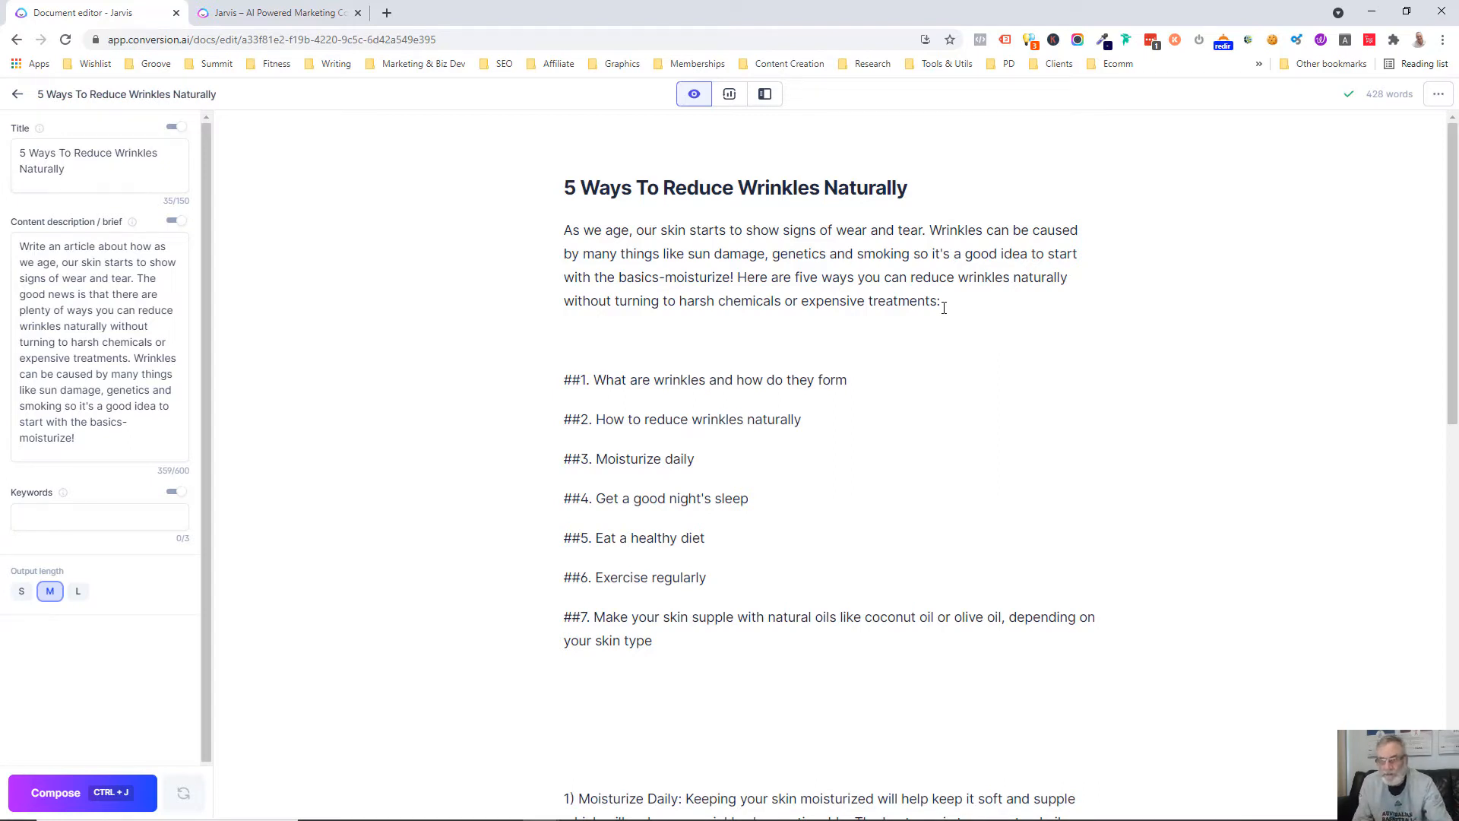
type("***")
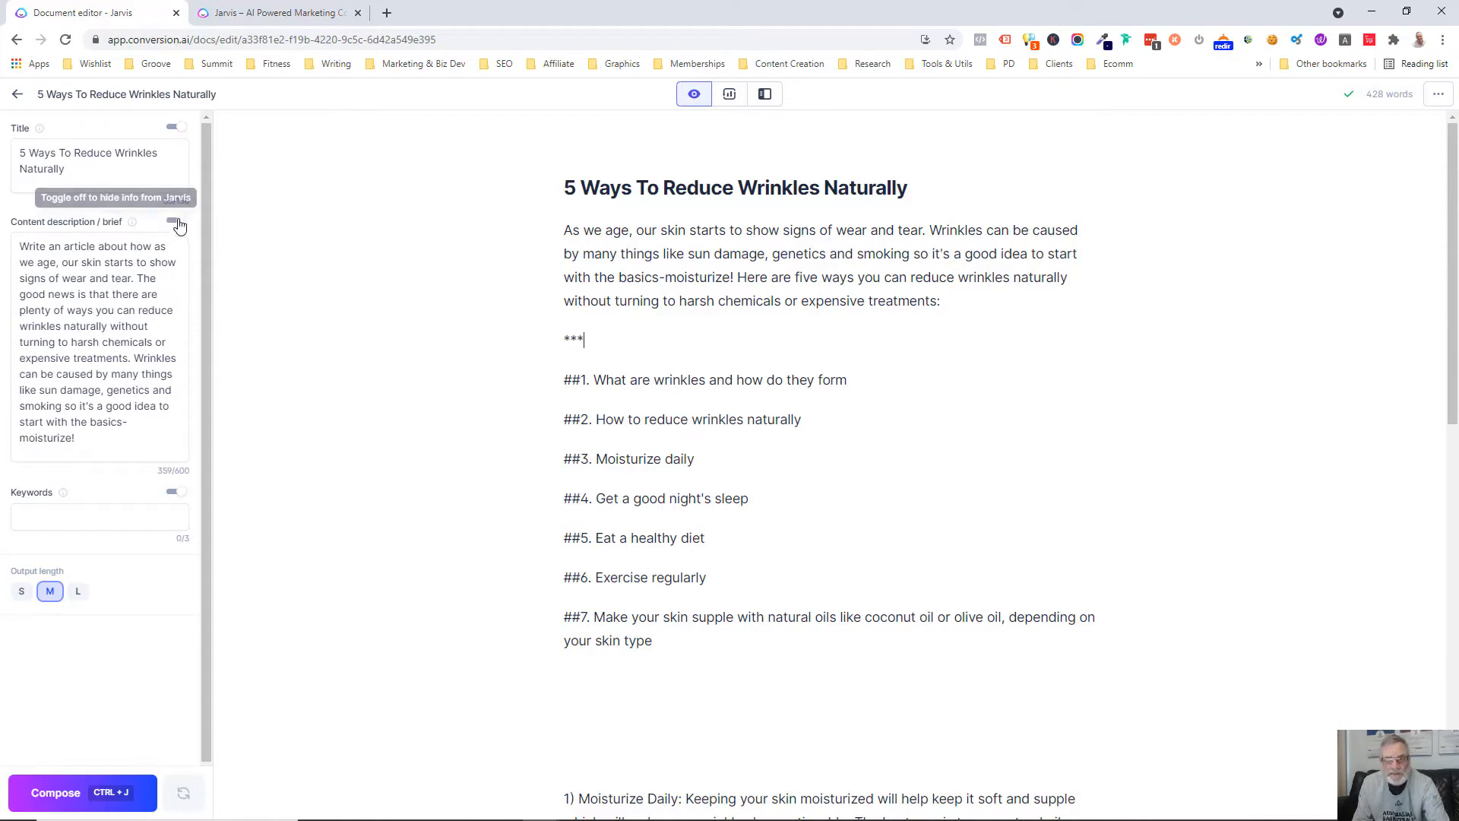
left_click(853, 384)
key("Return")
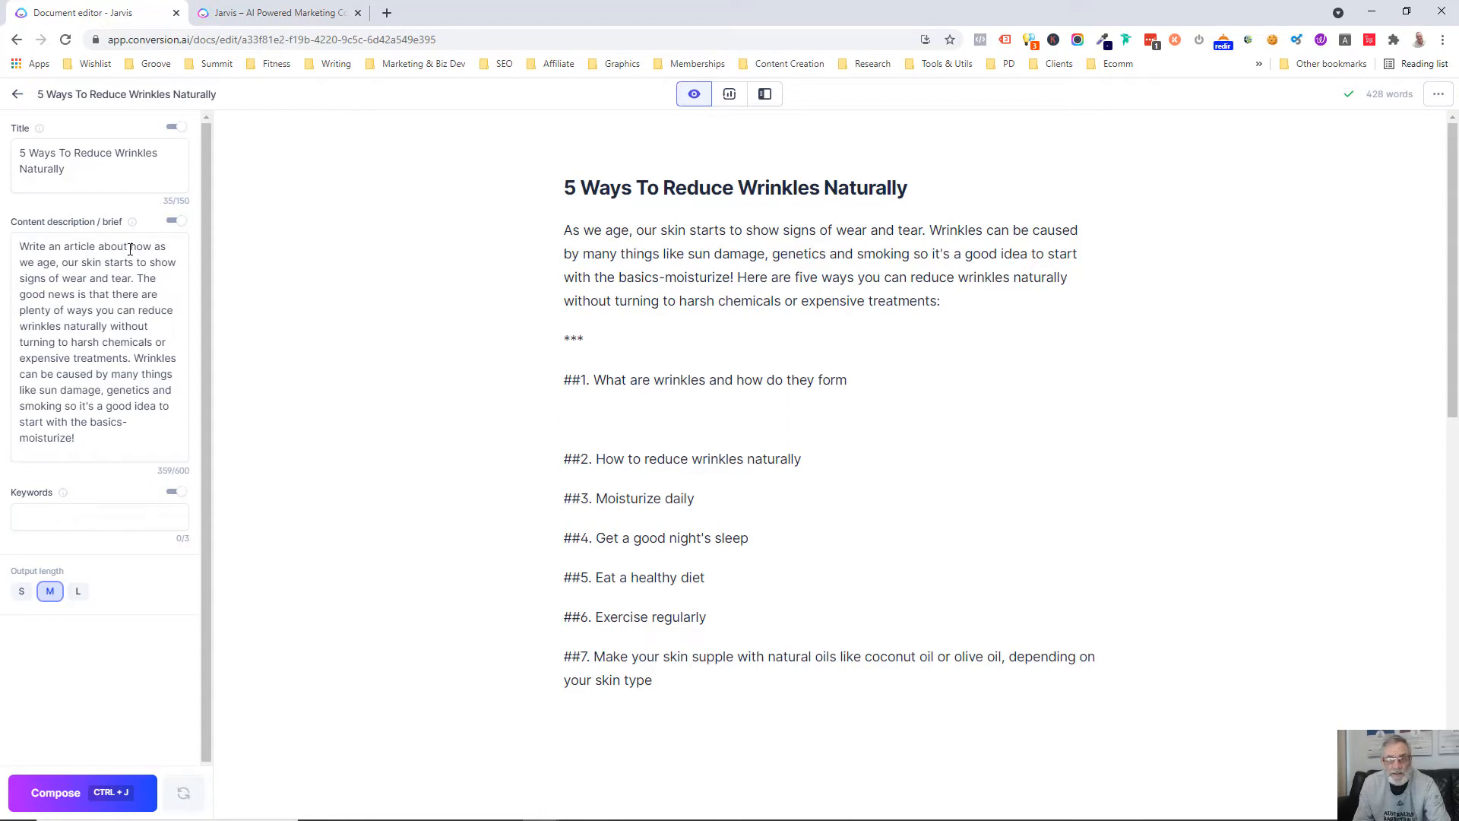
Change the content description to "Write an article about what wrinkles are and how they form"
left_click_drag(129, 249, 153, 467)
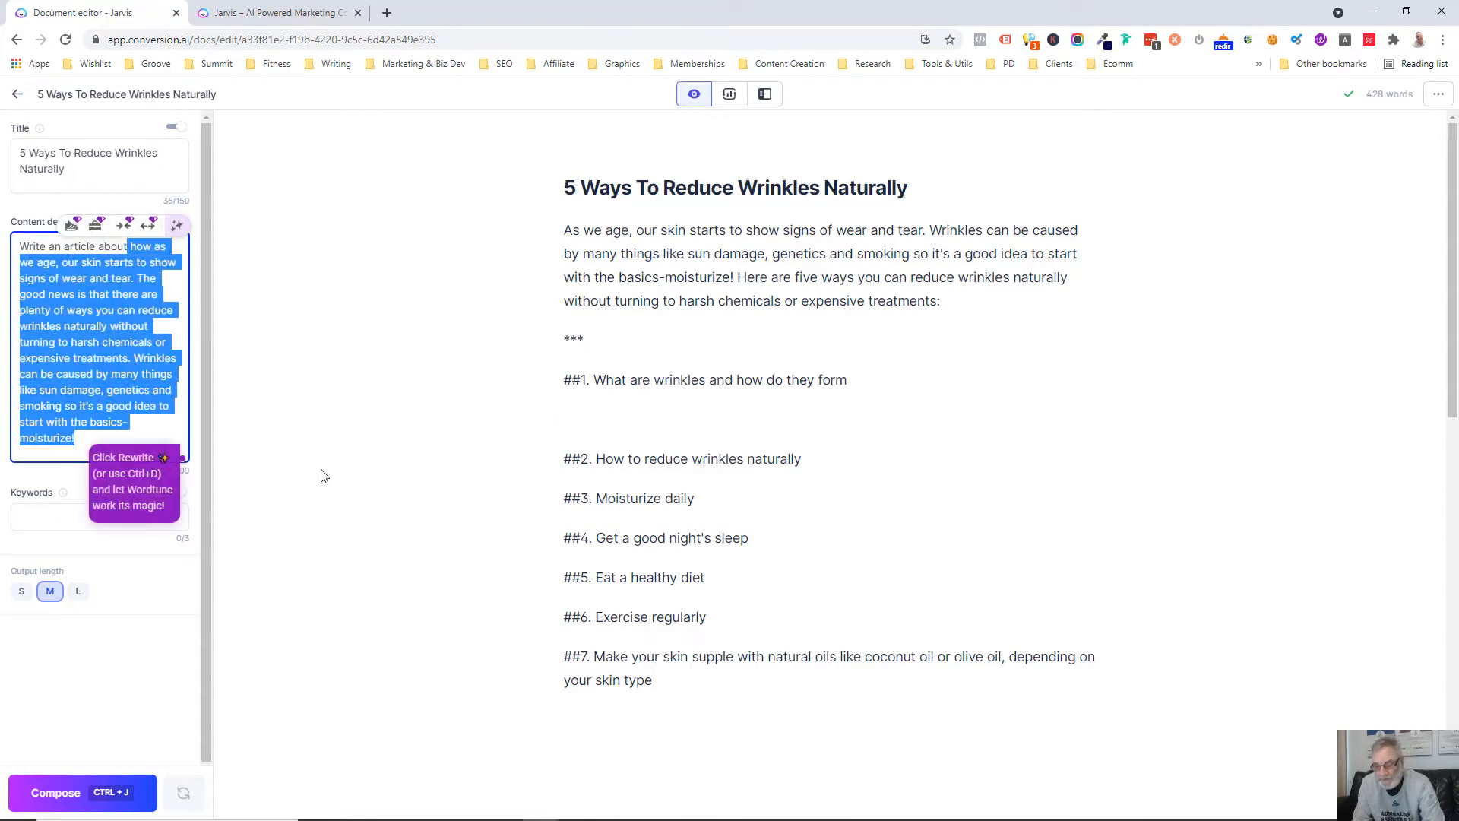
type("what ")
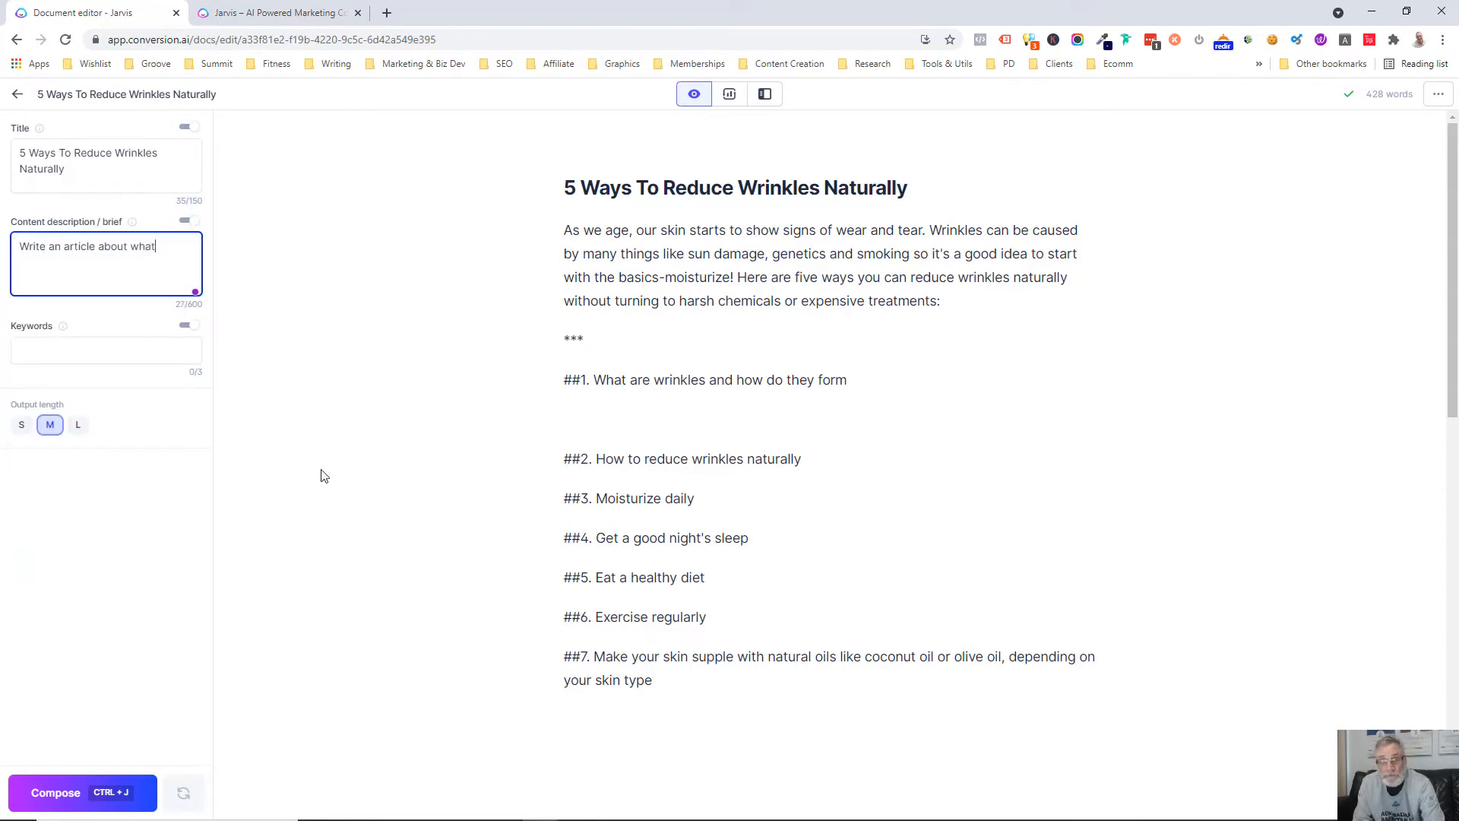
type("wrinkles are and how")
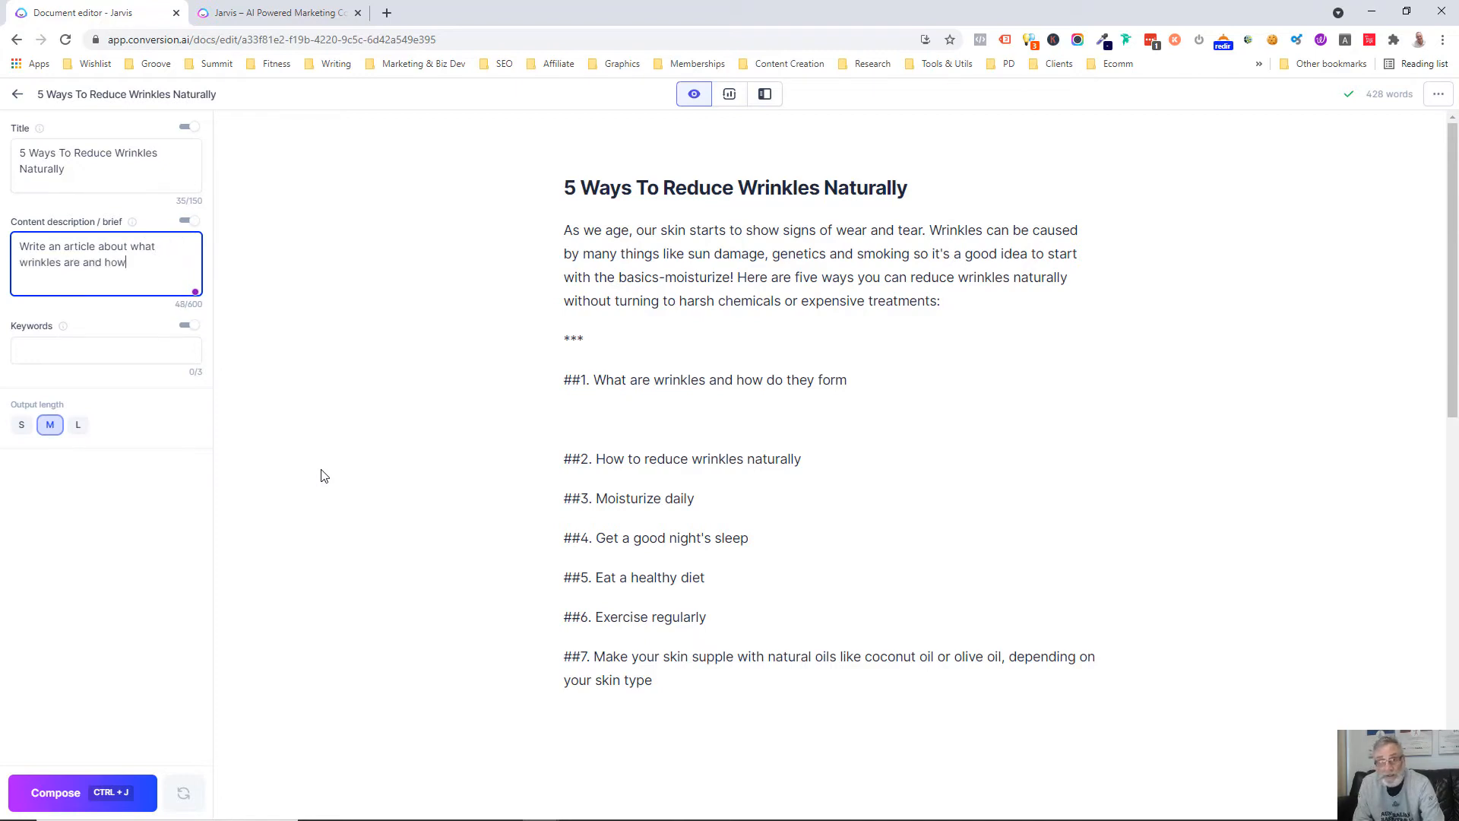
type(" they form")
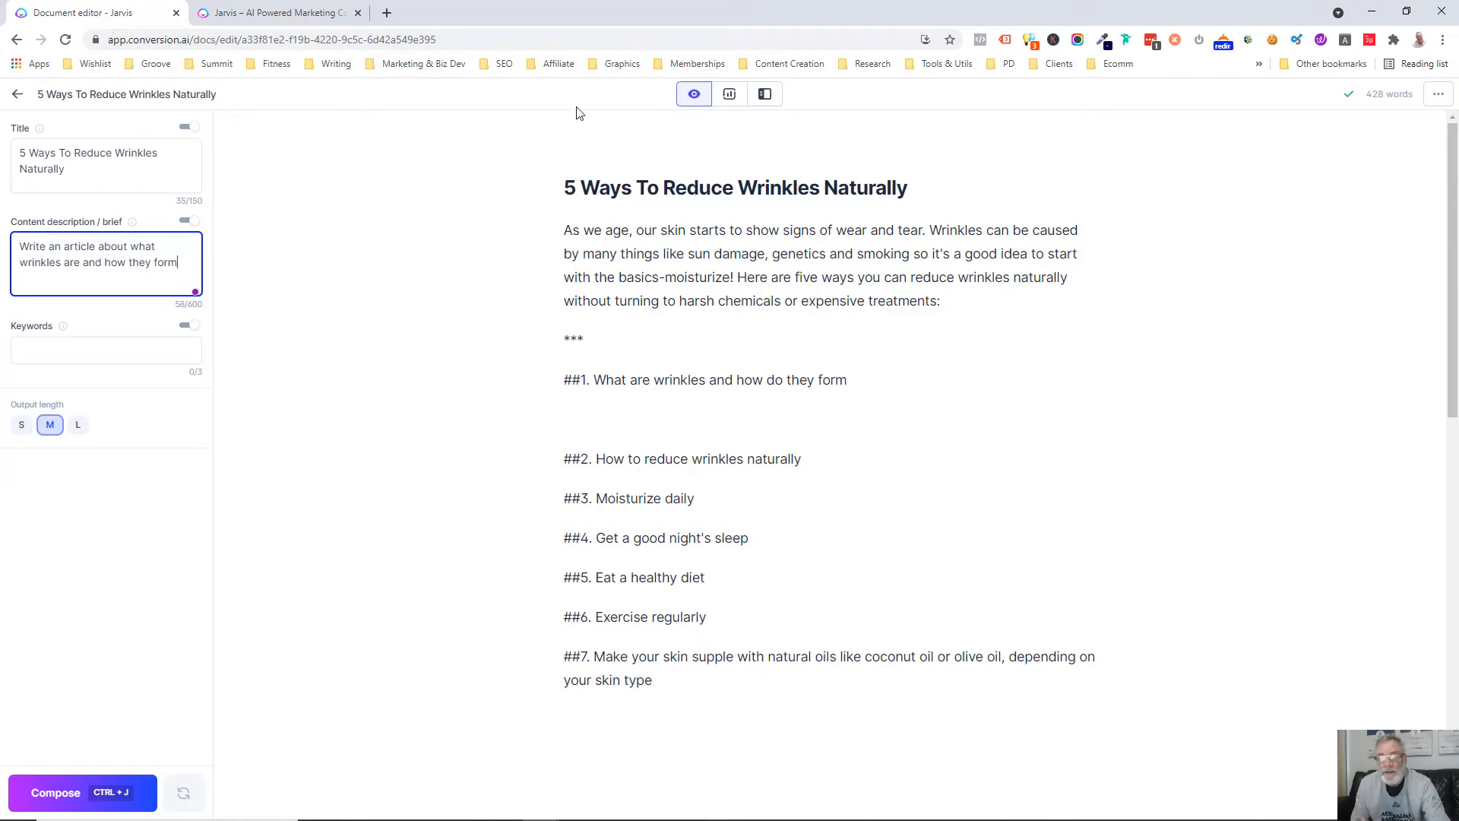
Write the prompt "write an article about the above" under the first heading and have the AI generate the text
left_click(568, 406)
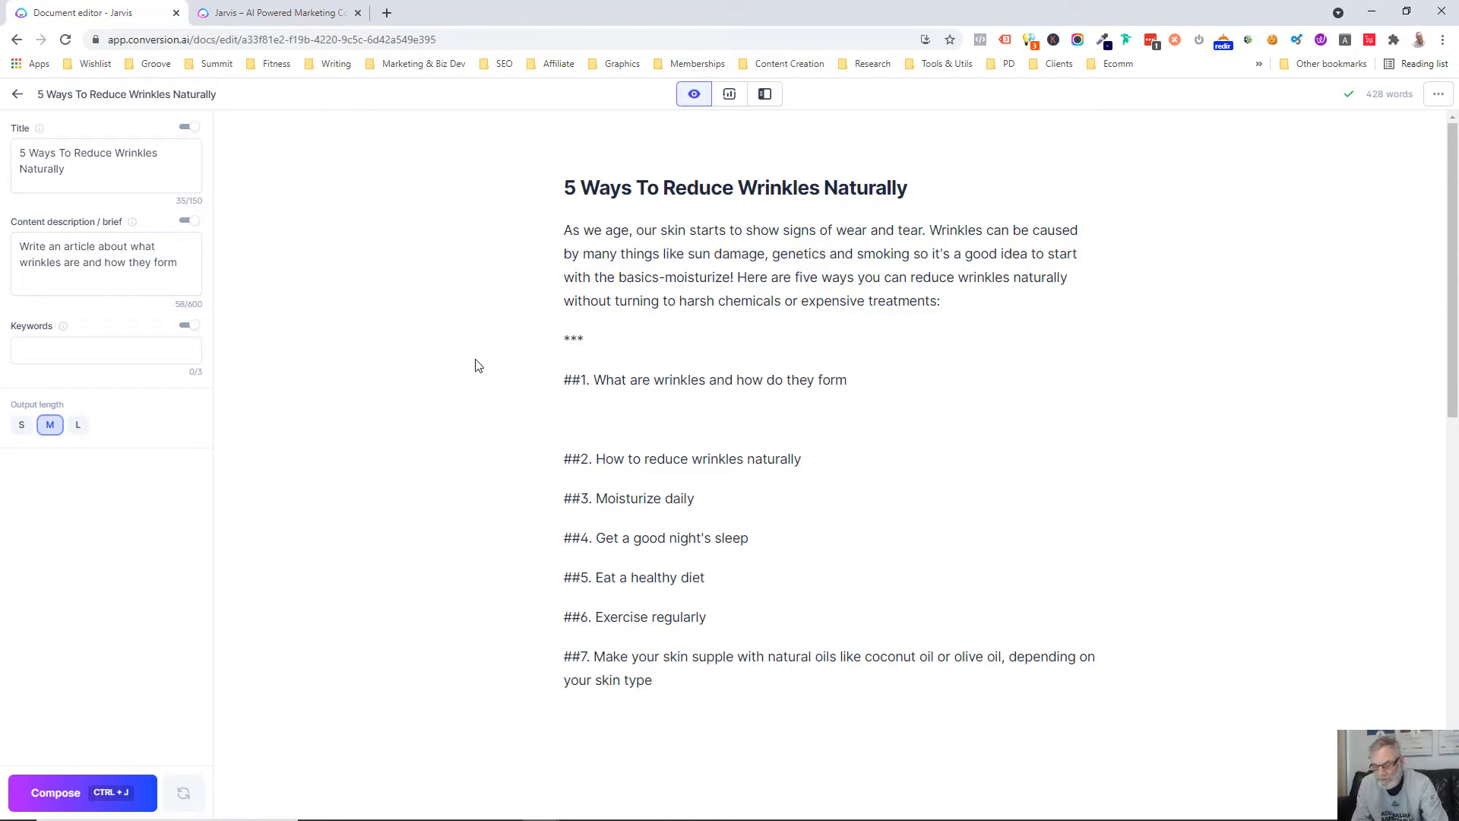
type("w")
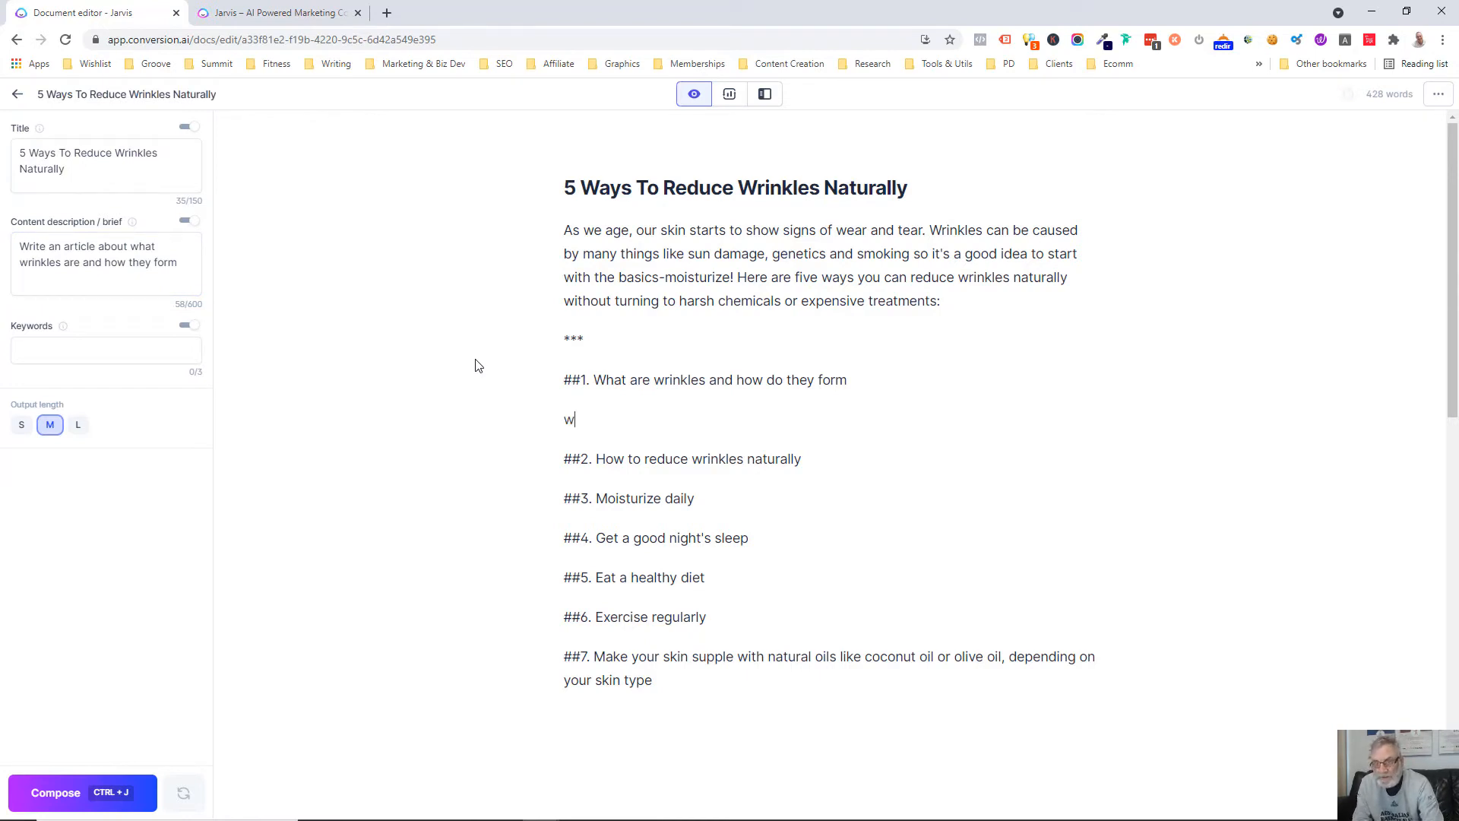
type("rite an a")
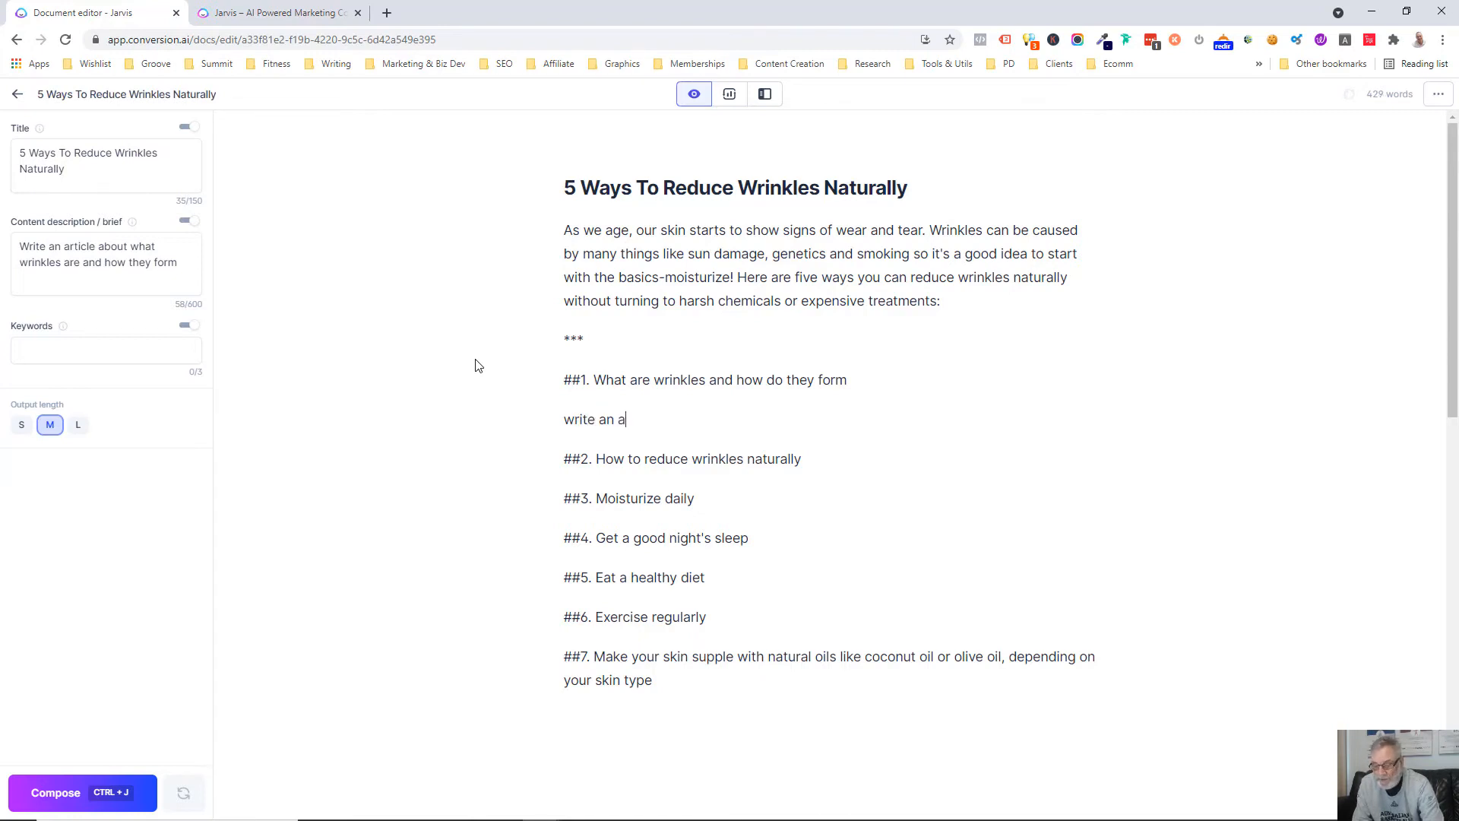
type("rticle about th")
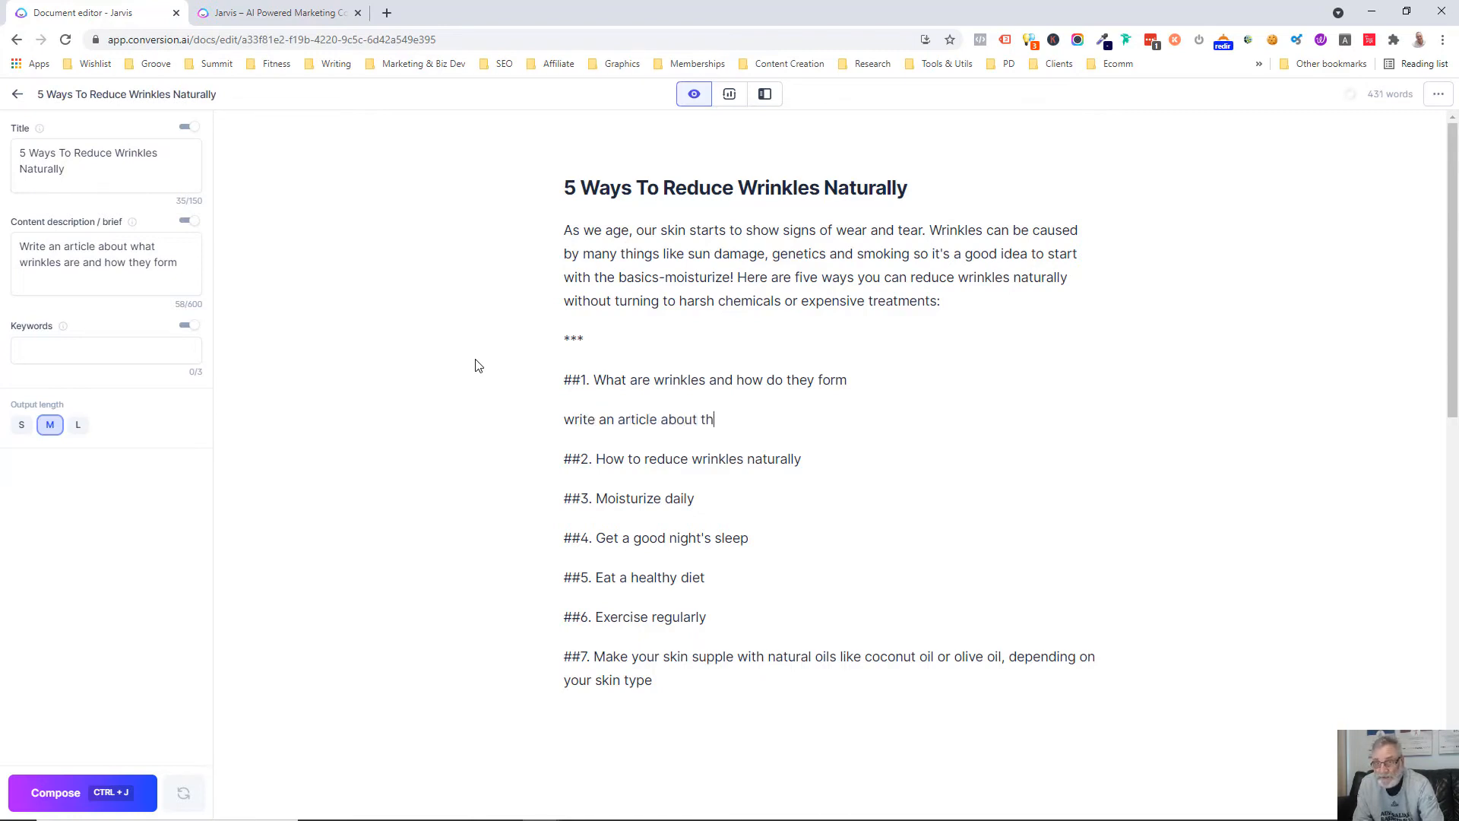
type("e above")
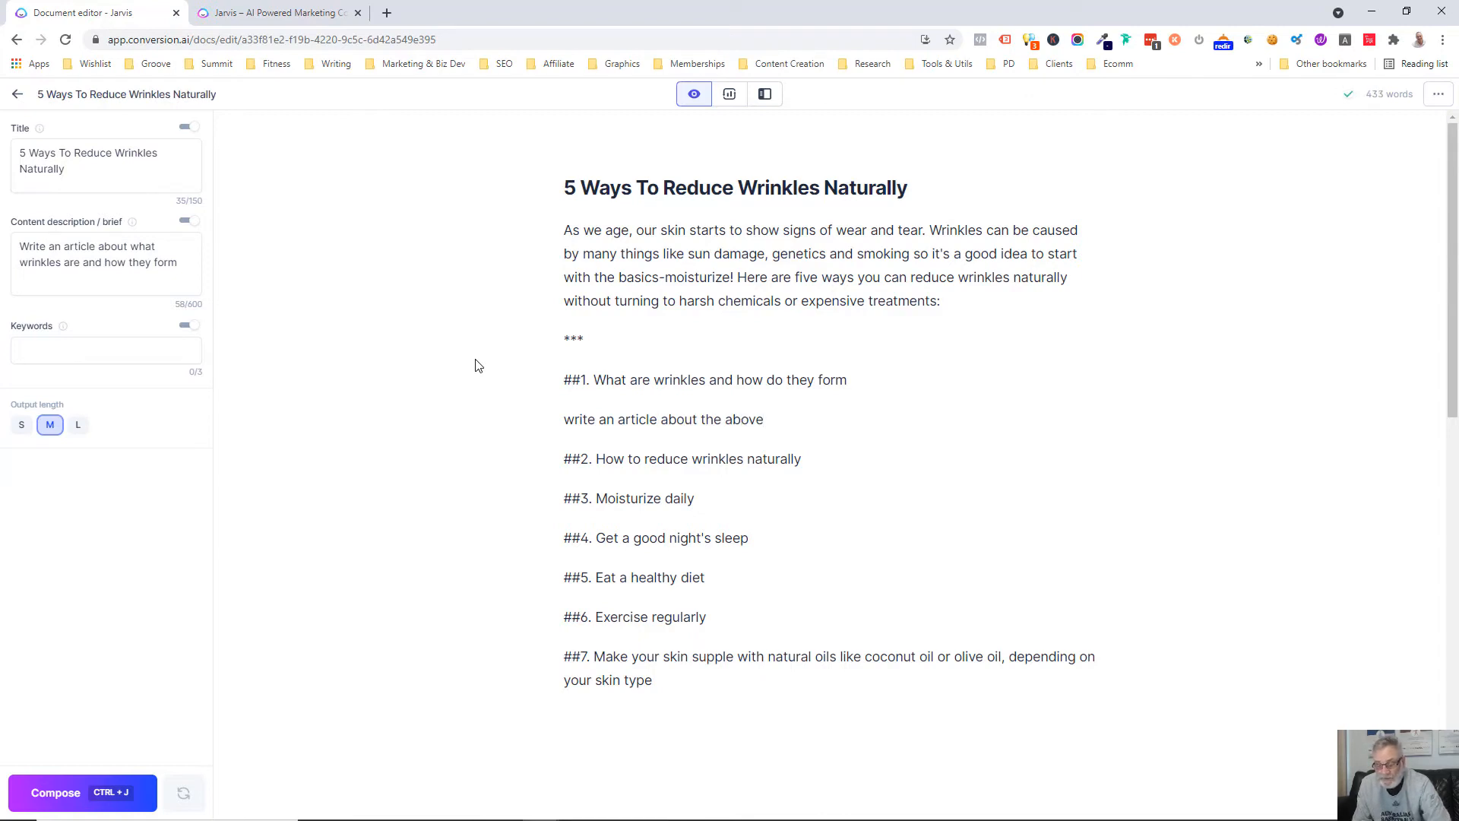
key("ctrl+Return")
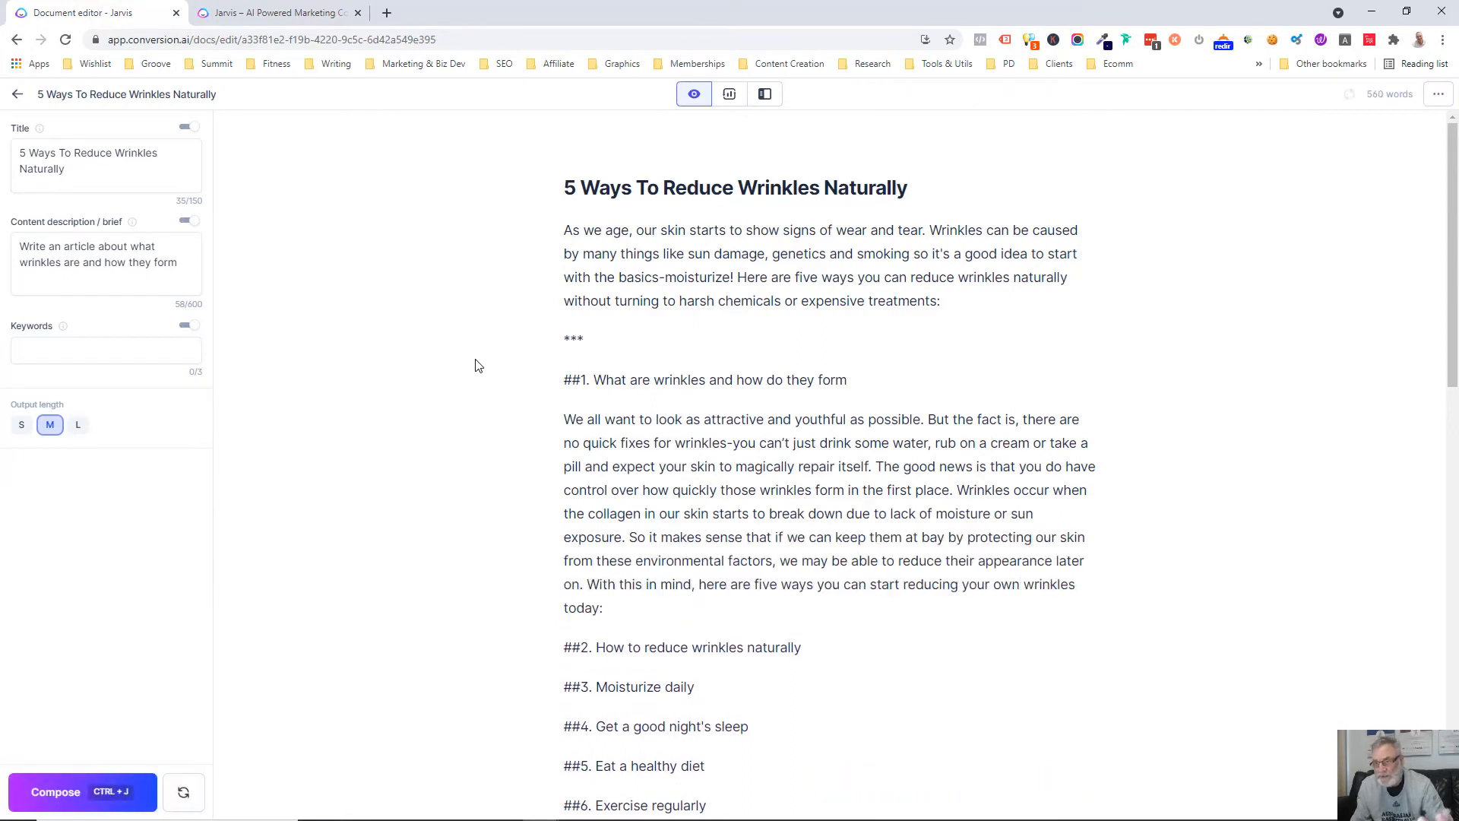
Replace the generated paragraph under the first heading with the prompt "write an intro paragraph about the above" and have the AI run it
left_click_drag(611, 609, 564, 419)
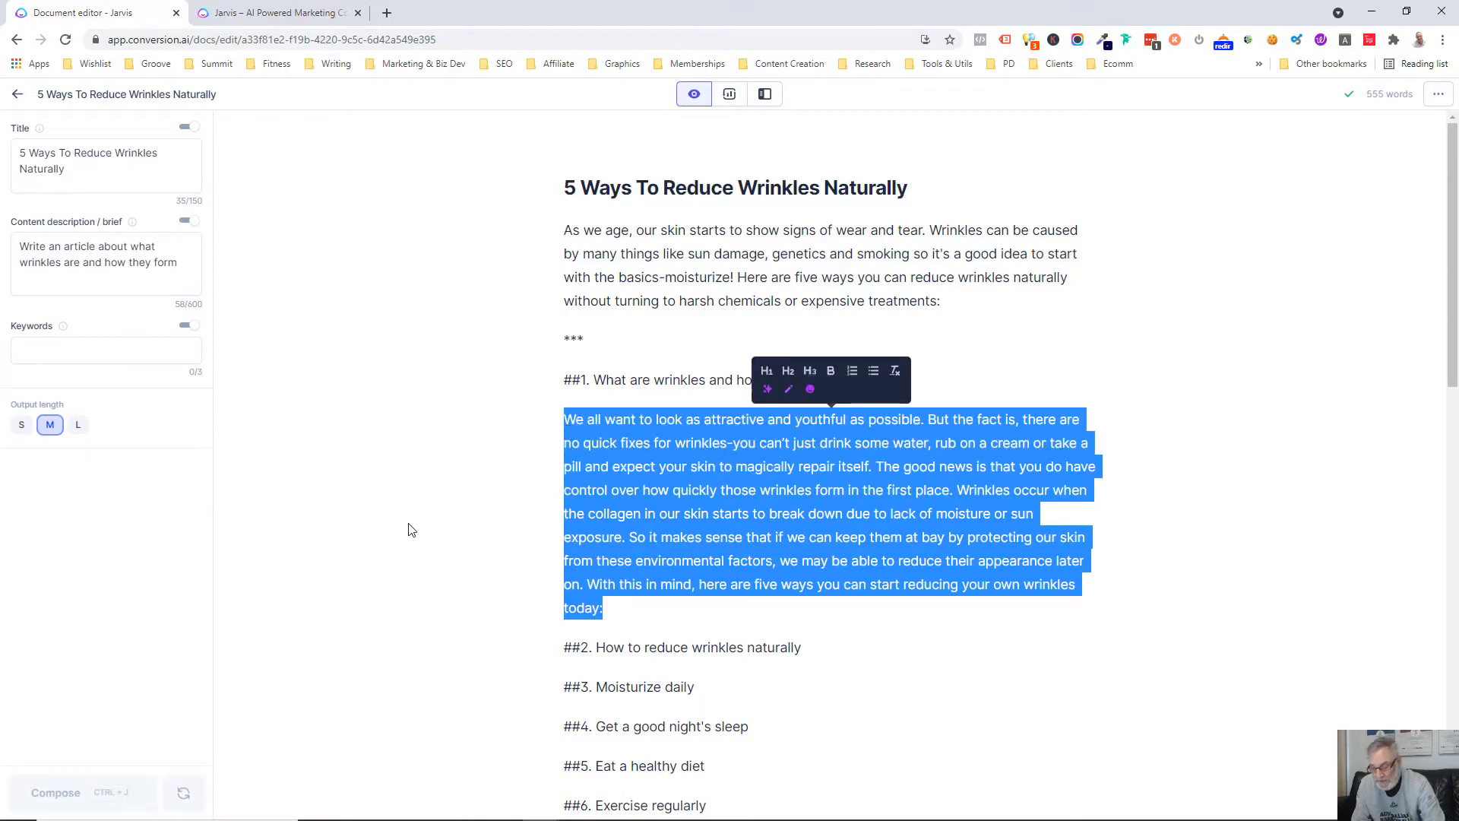
type("write an ")
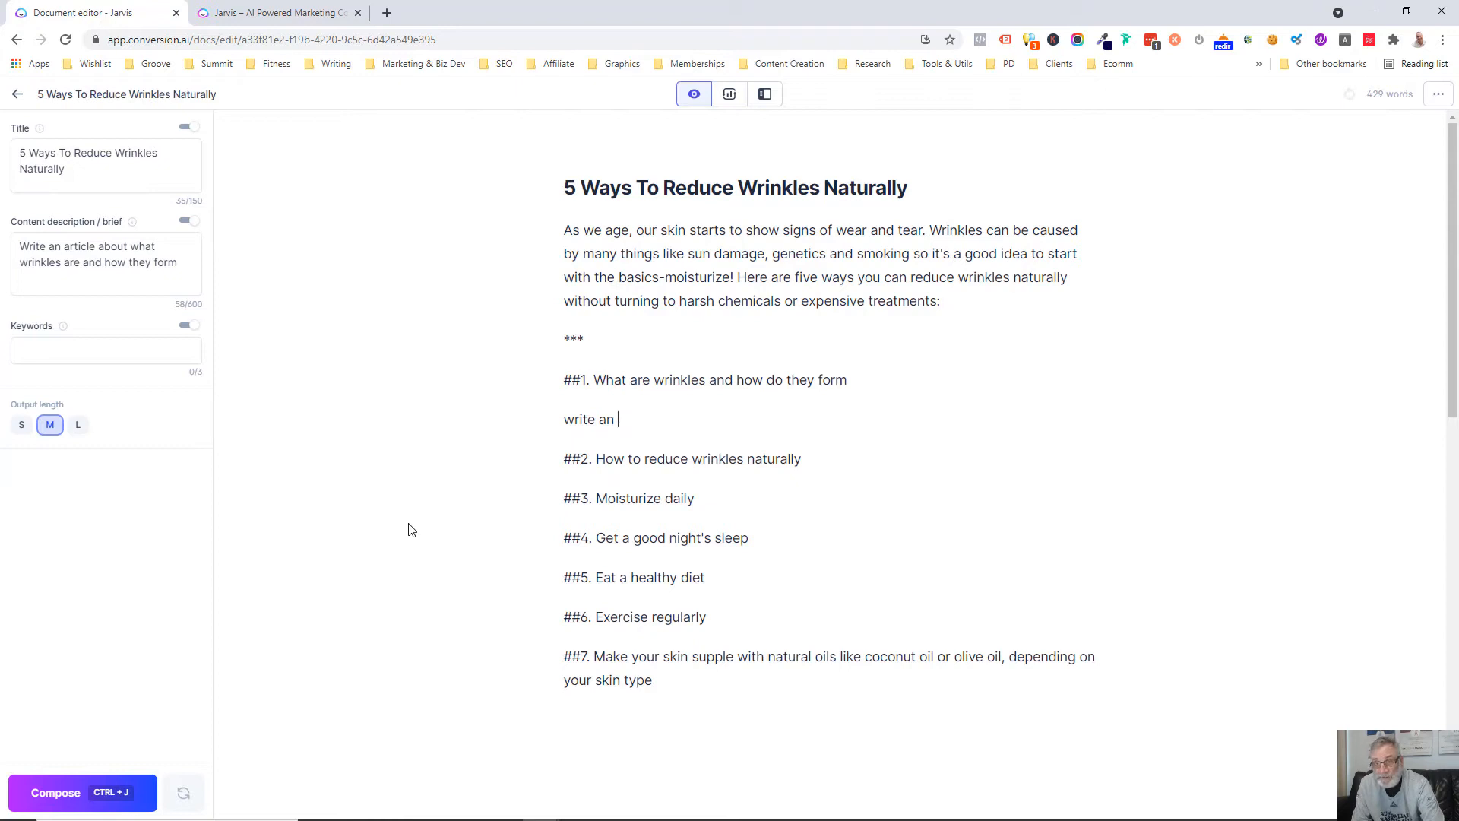
type("aintro")
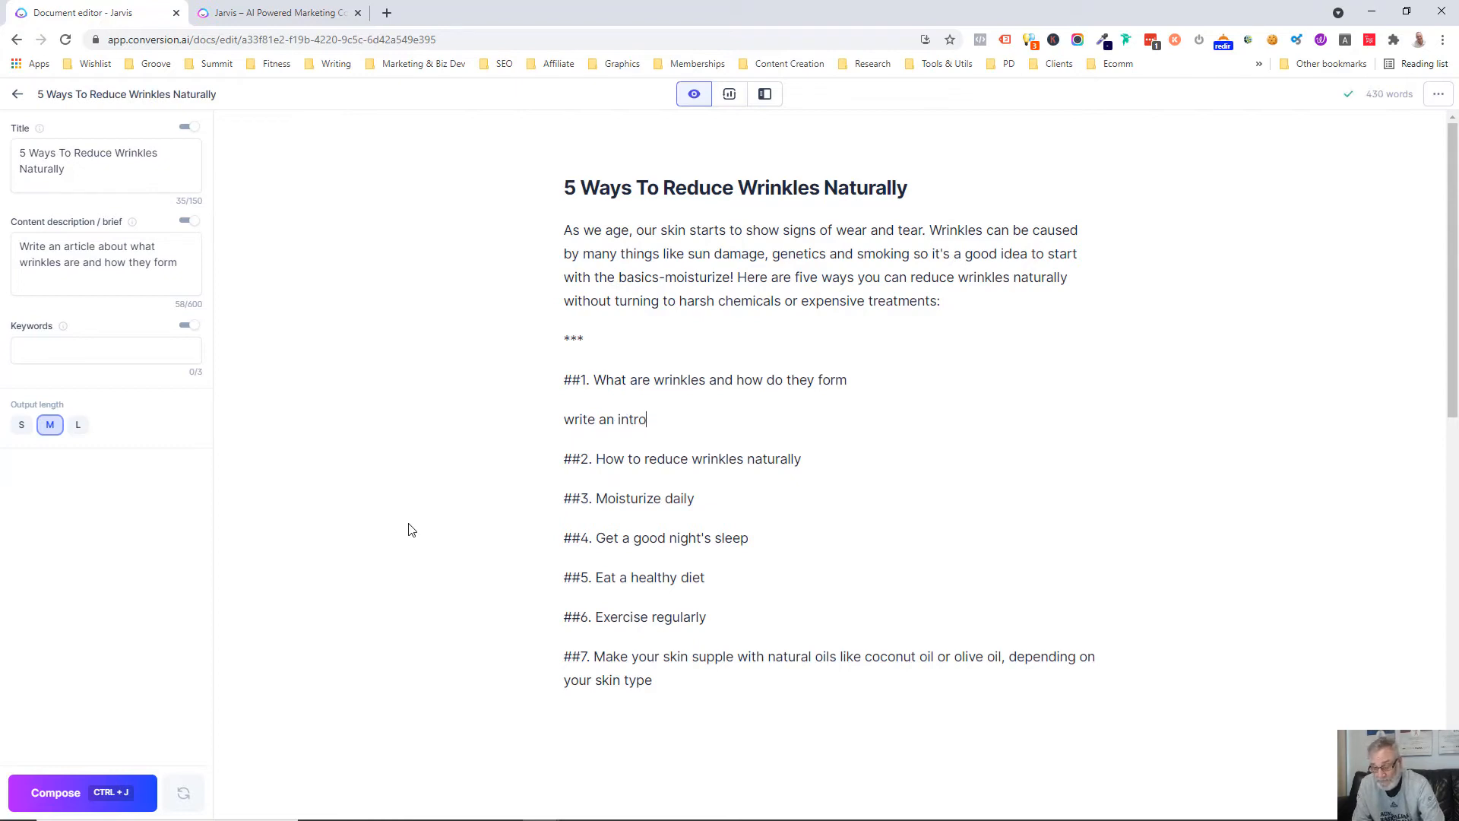
type(" paragra")
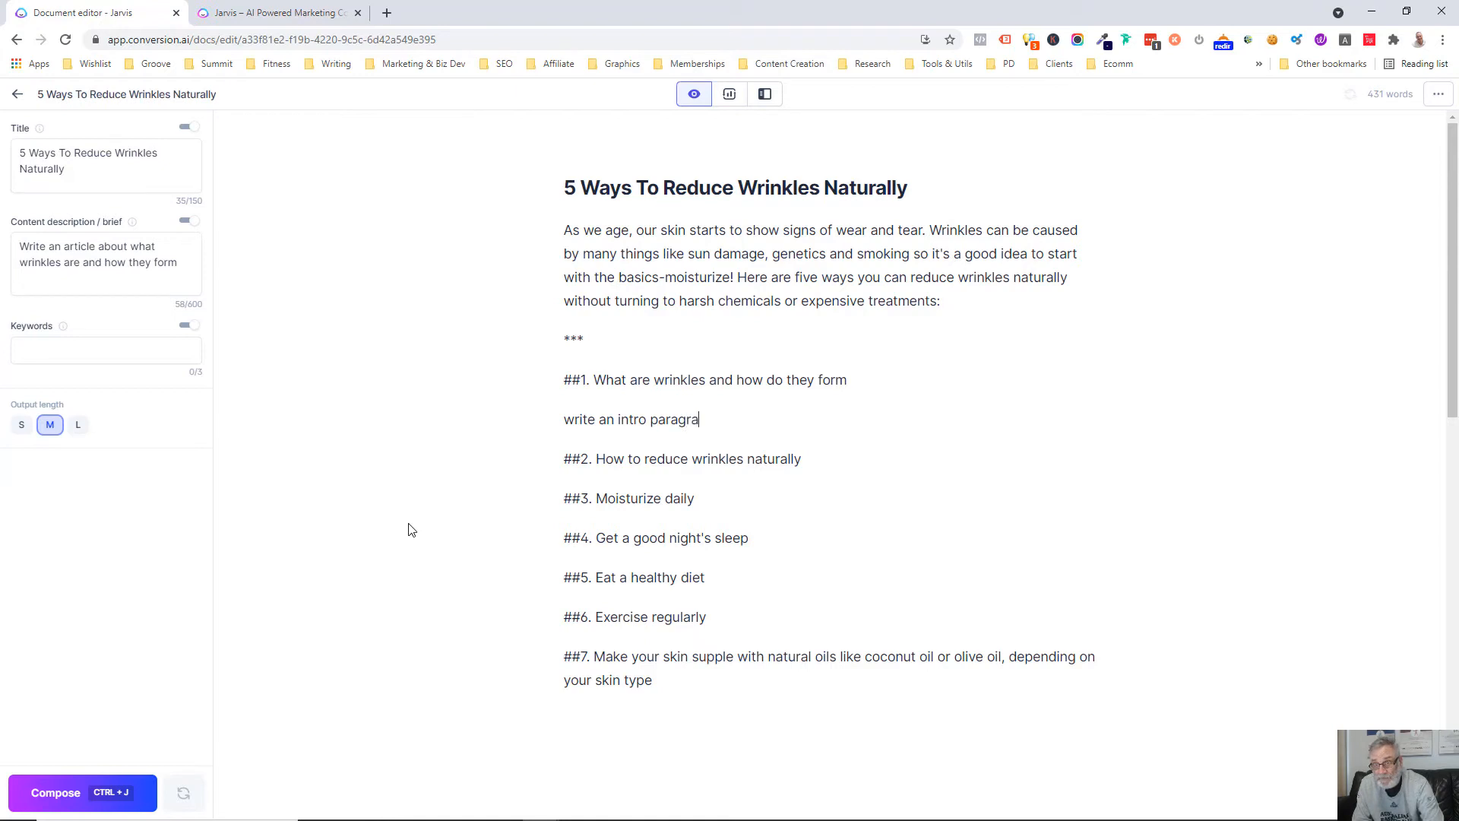
type("ph about the above")
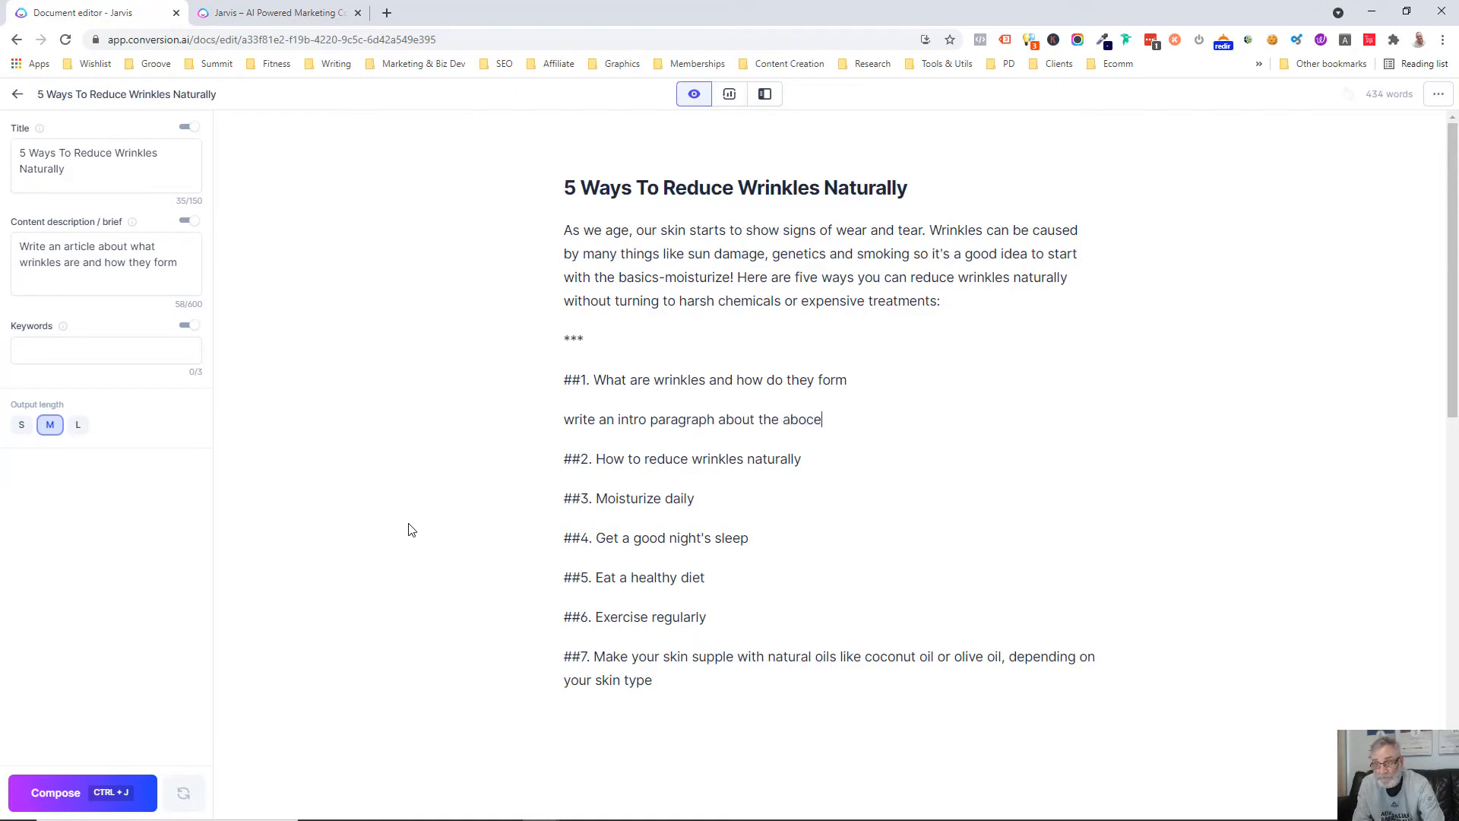
key("ctrl+Return")
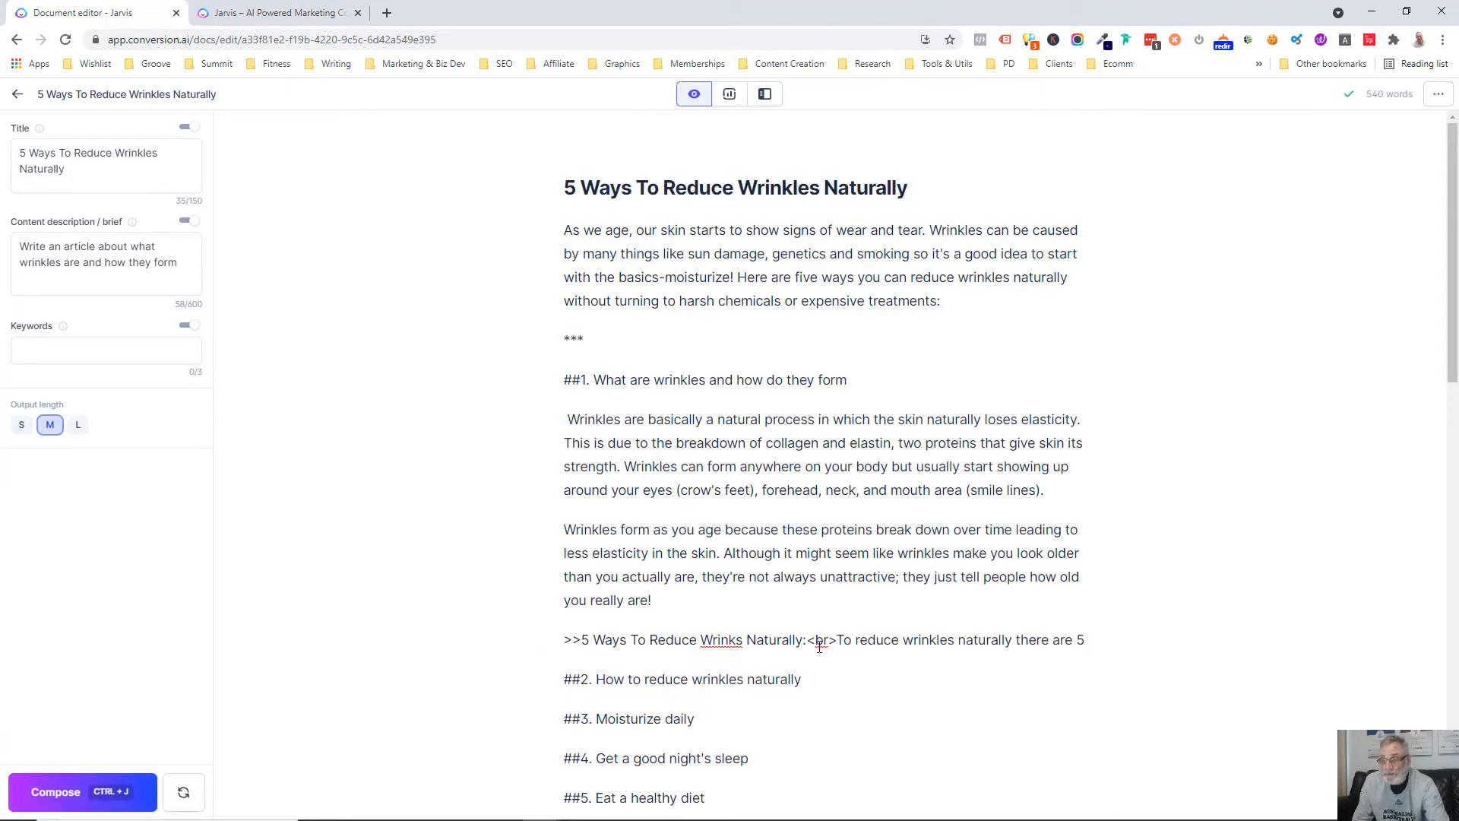
Delete the stray ">>5 Ways To Reduce Wrinks Naturally" line under the first heading and have the AI continue composing there
left_click_drag(1092, 642, 556, 645)
key("BackSpace")
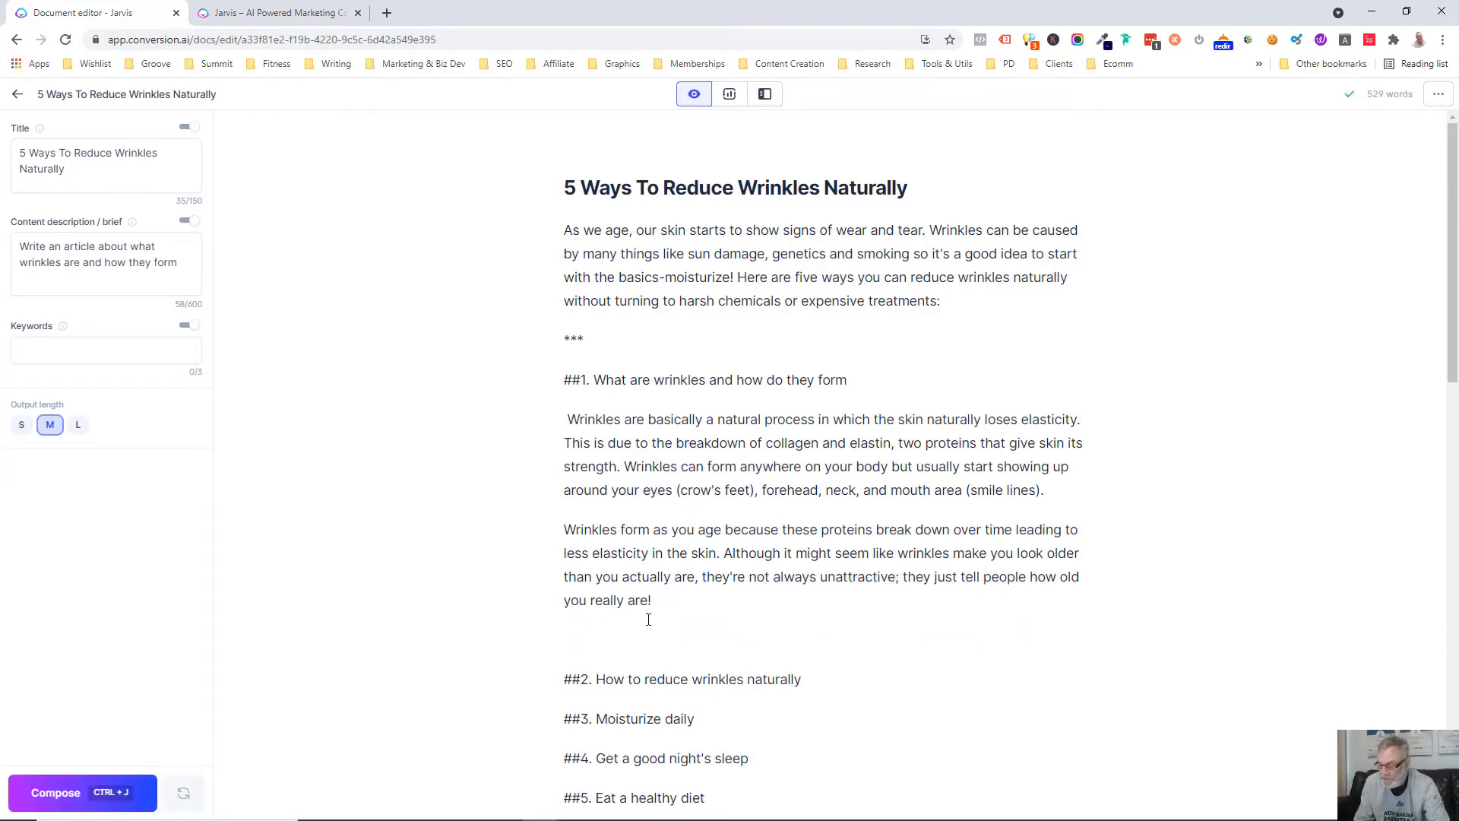
left_click(29, 790)
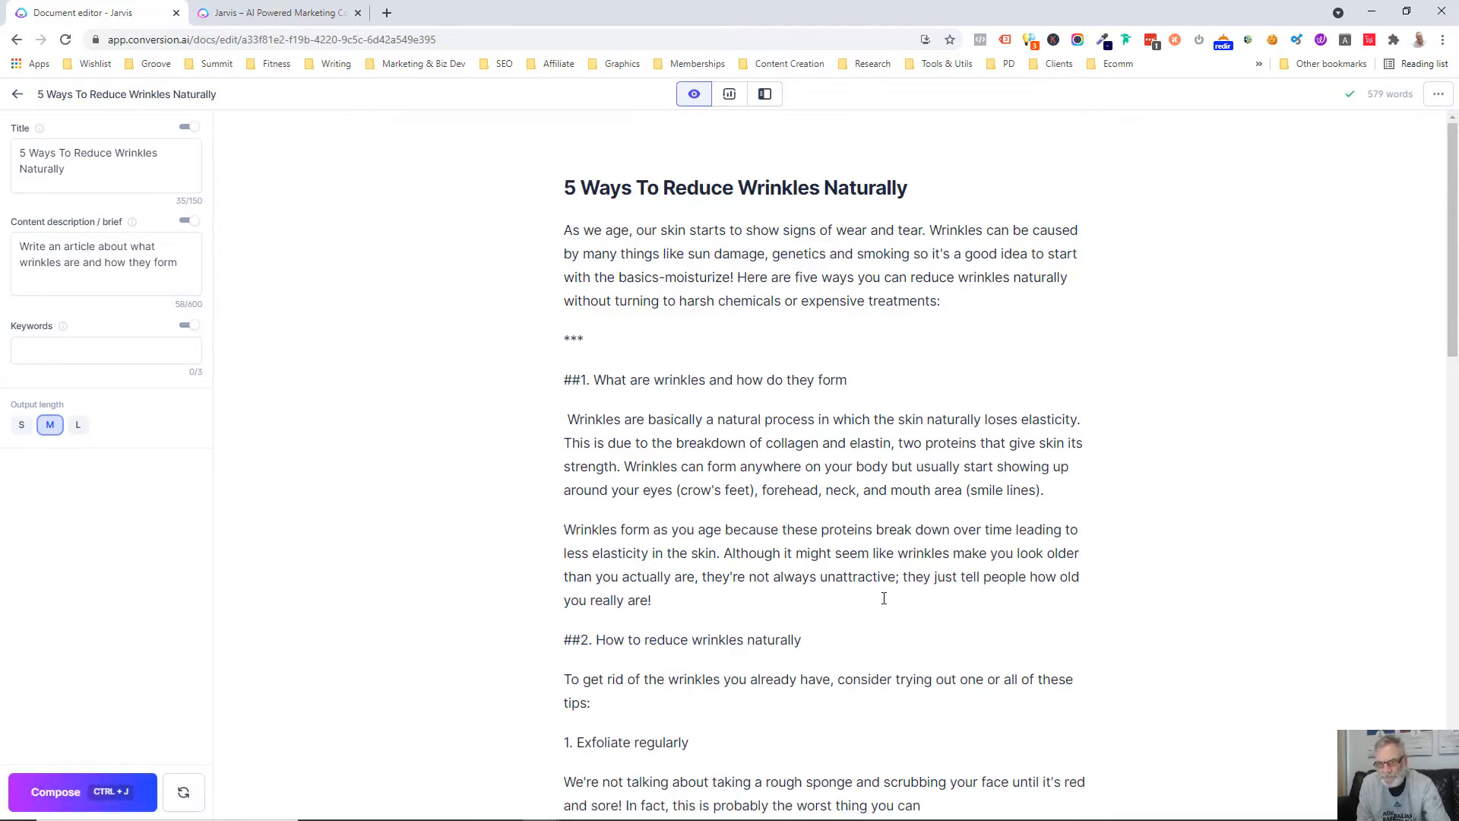
scroll(883, 593, "down", 3)
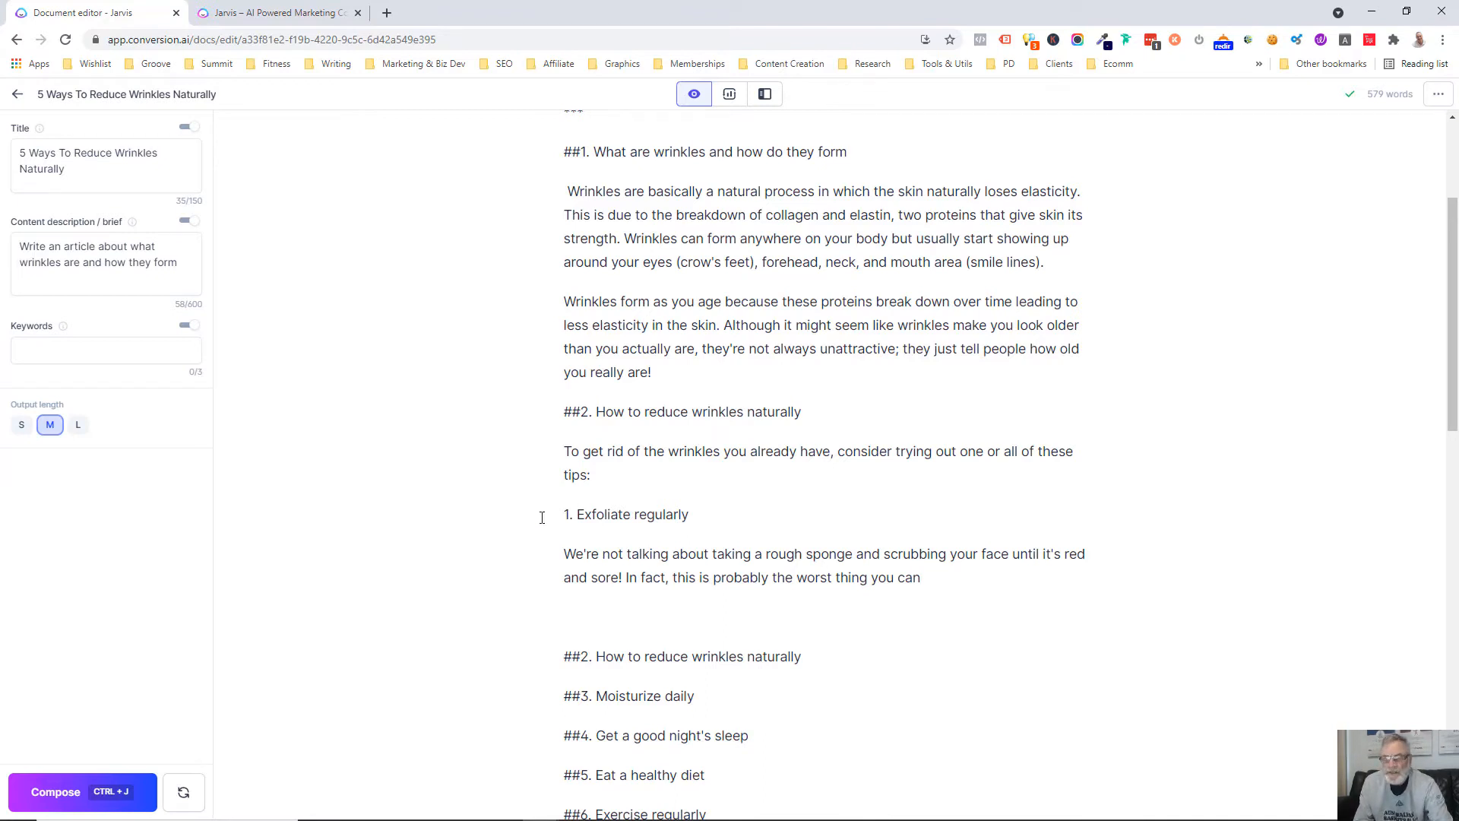
scroll(655, 410, "up", 3)
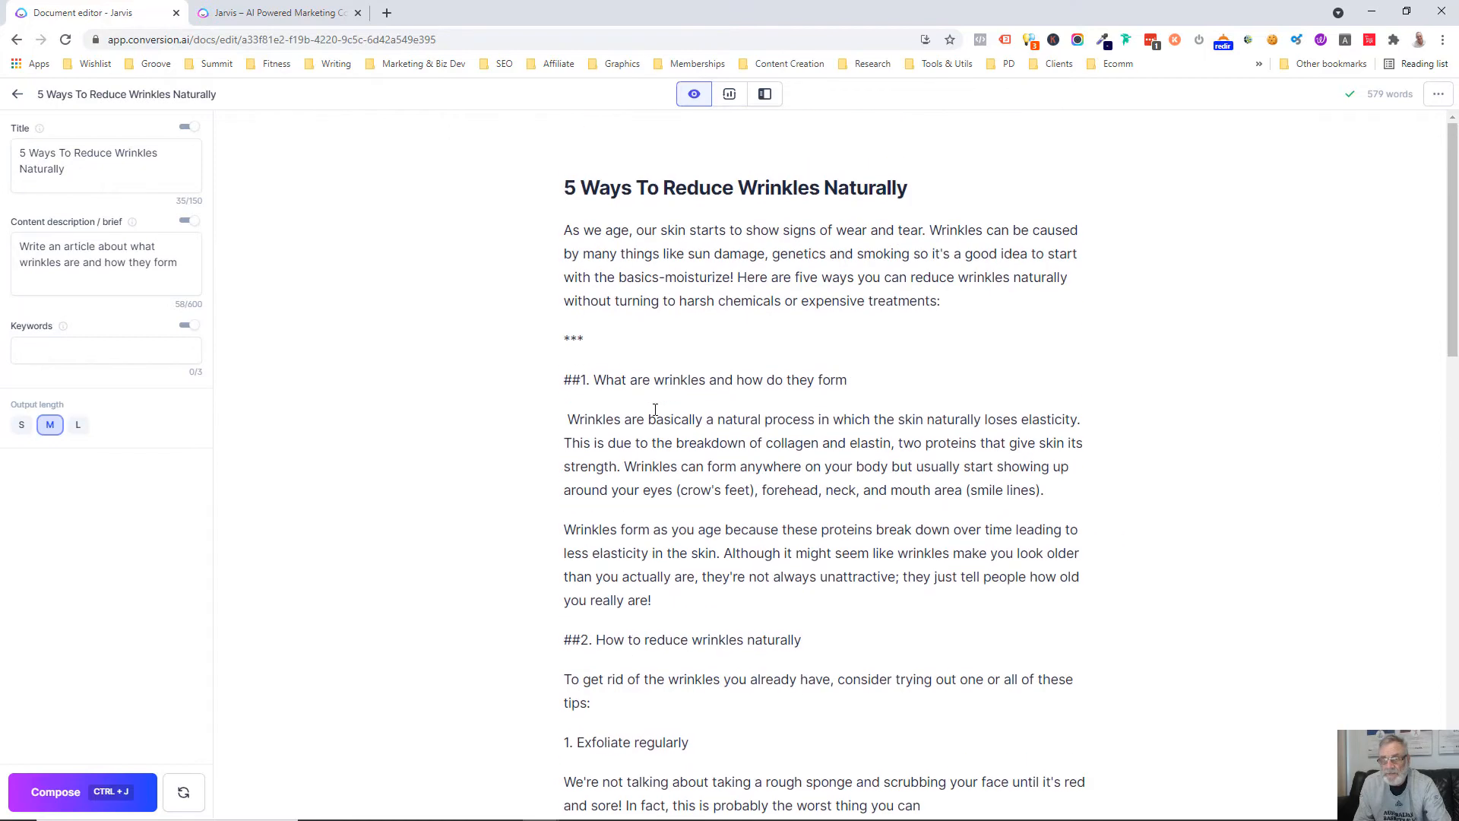
scroll(673, 472, "down", 3)
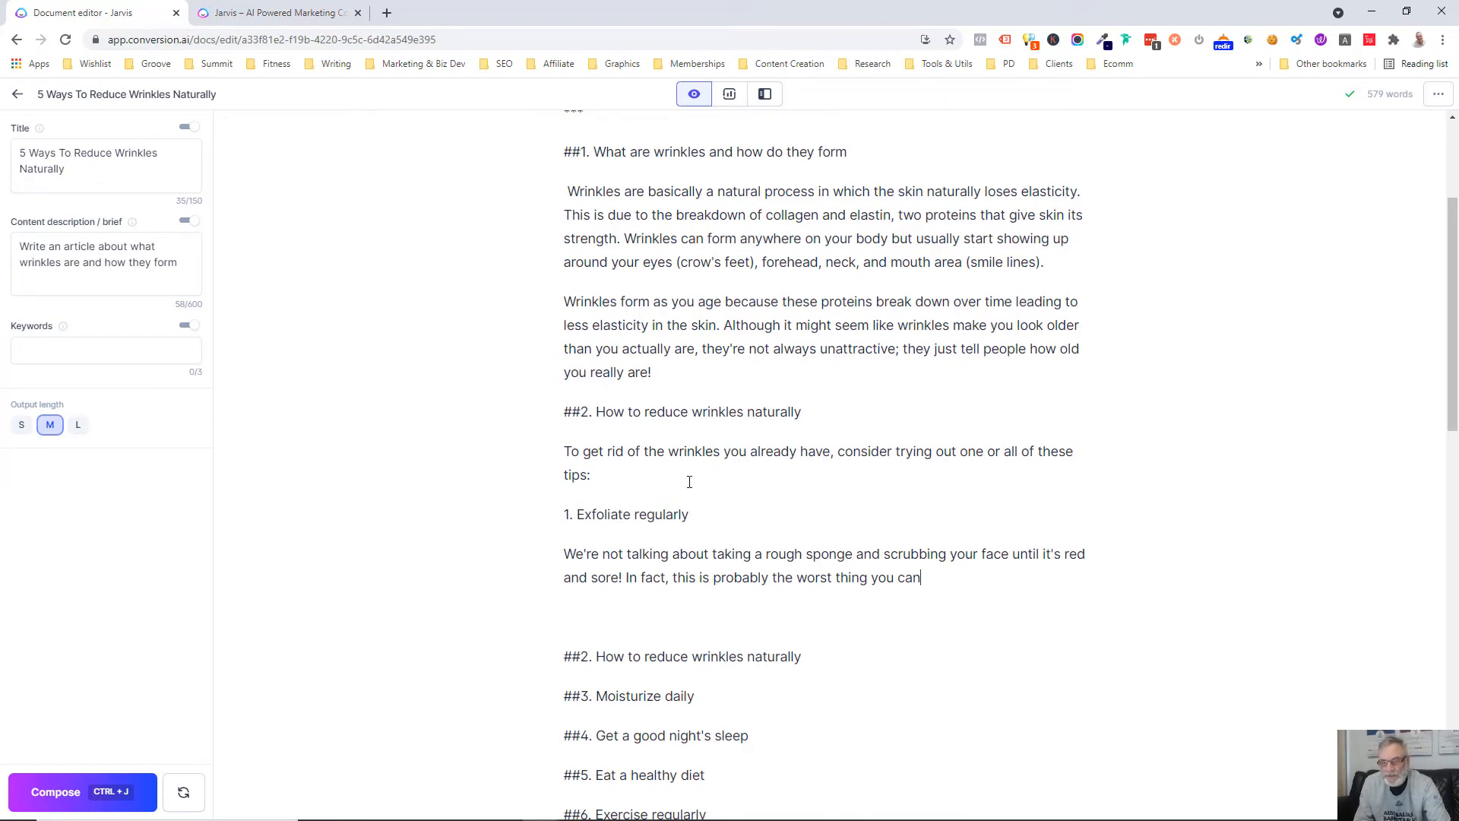
scroll(682, 481, "down", 2)
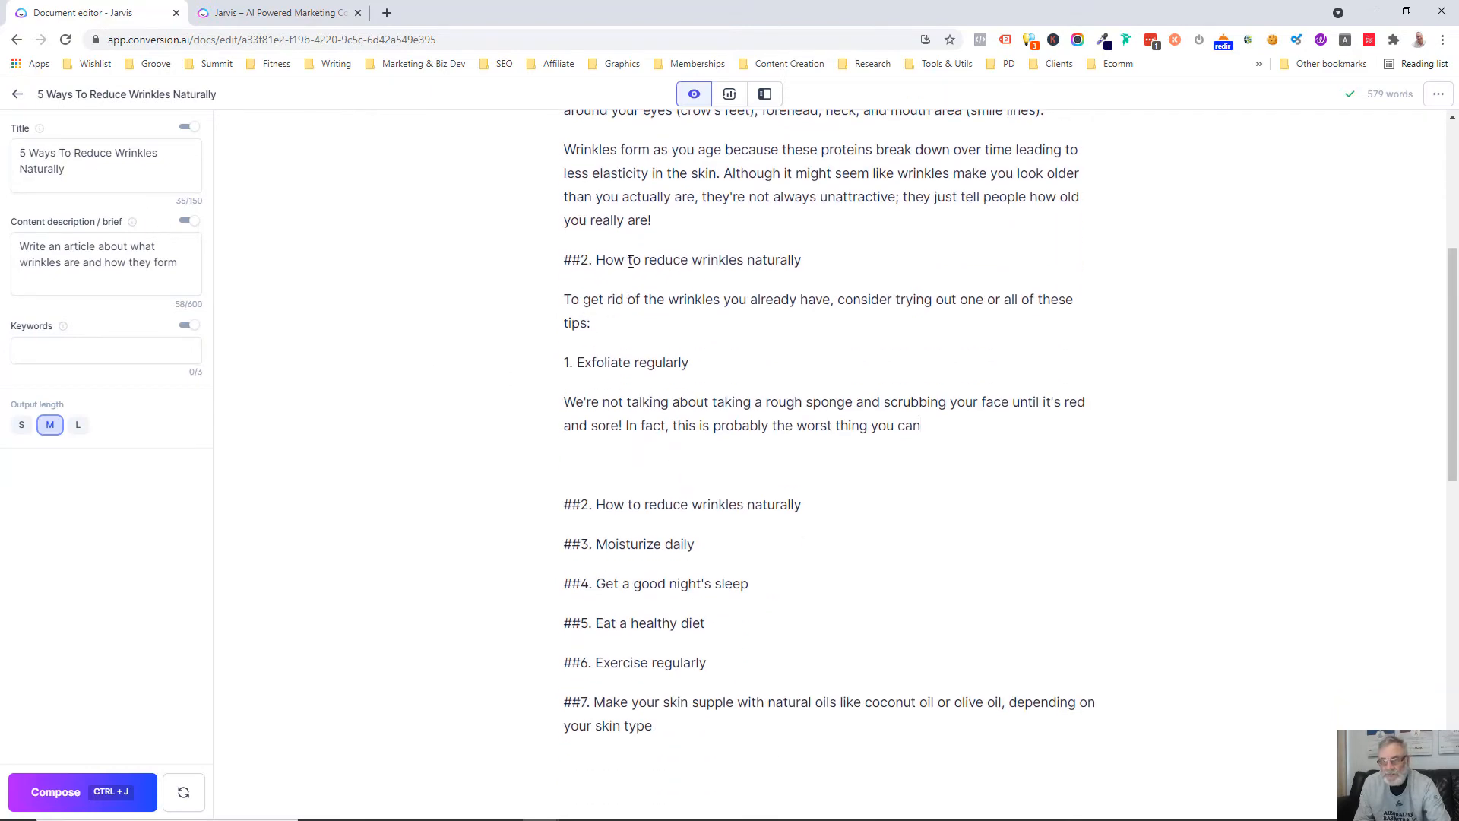
Insert a "***" separator above the first "##2. How to reduce wrinkles naturally" heading and have the AI repeatedly continue that section through its closing paragraph
key("Return")
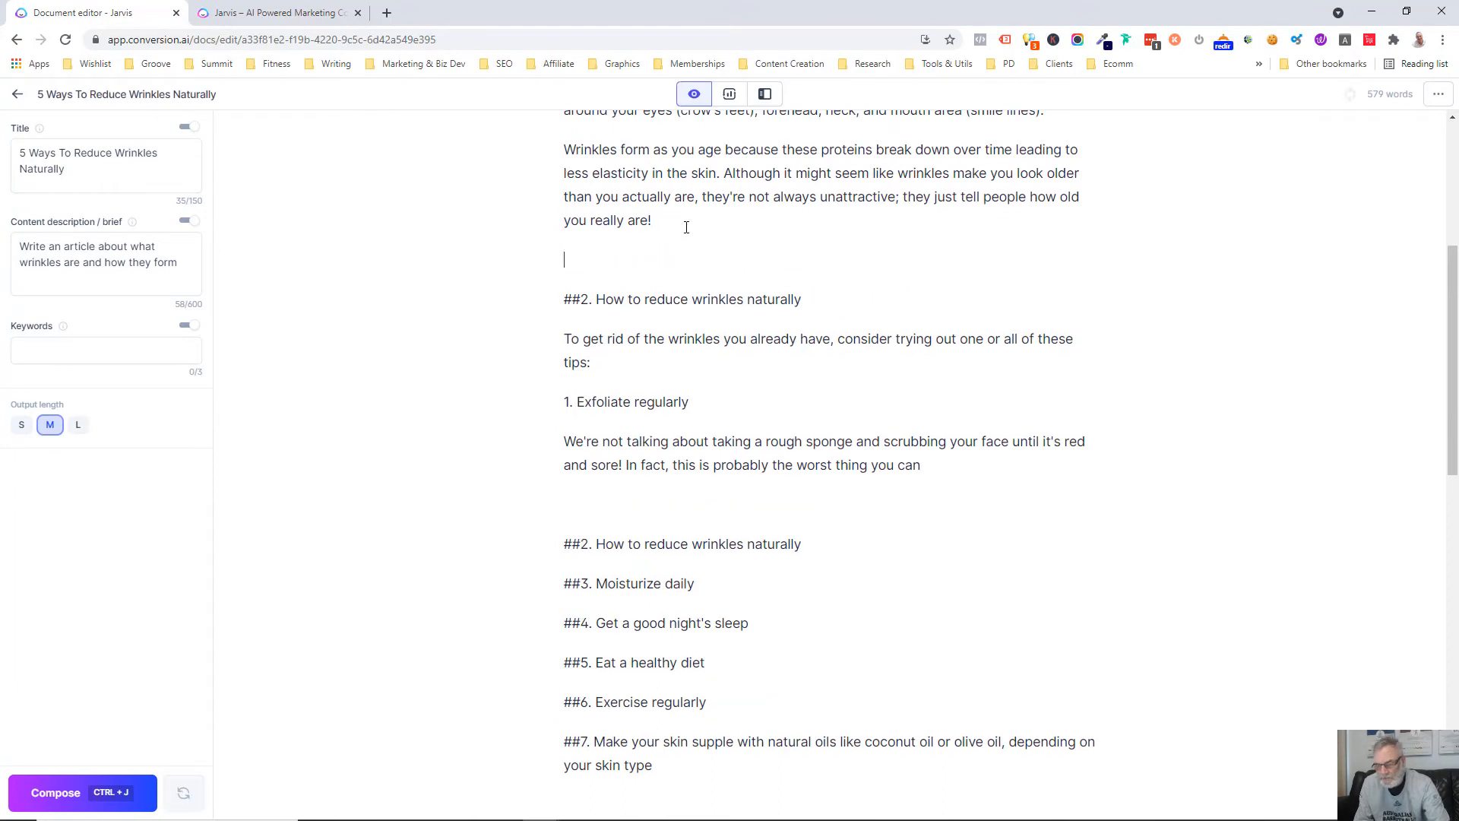
type("***")
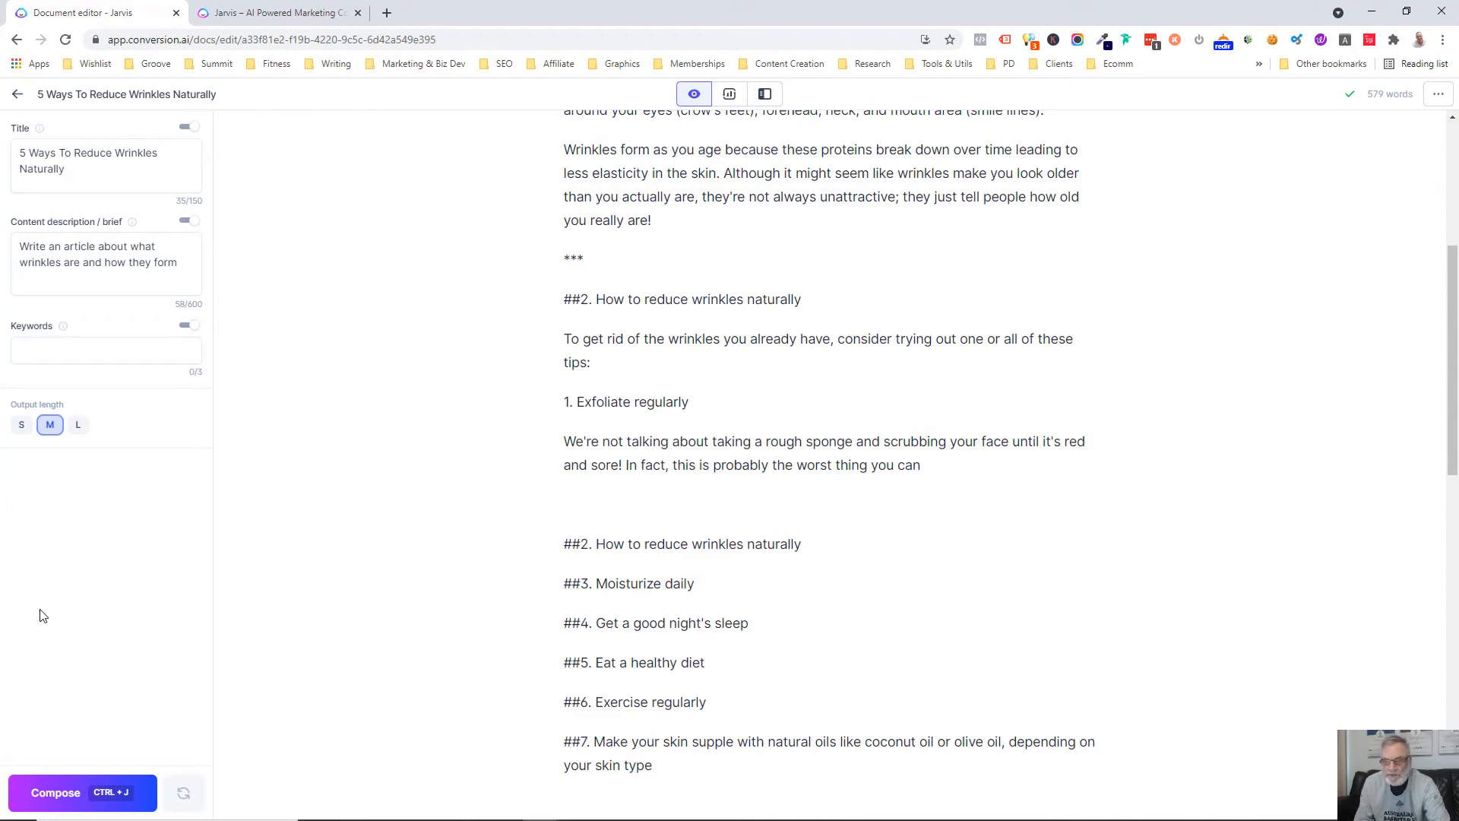
left_click(30, 798)
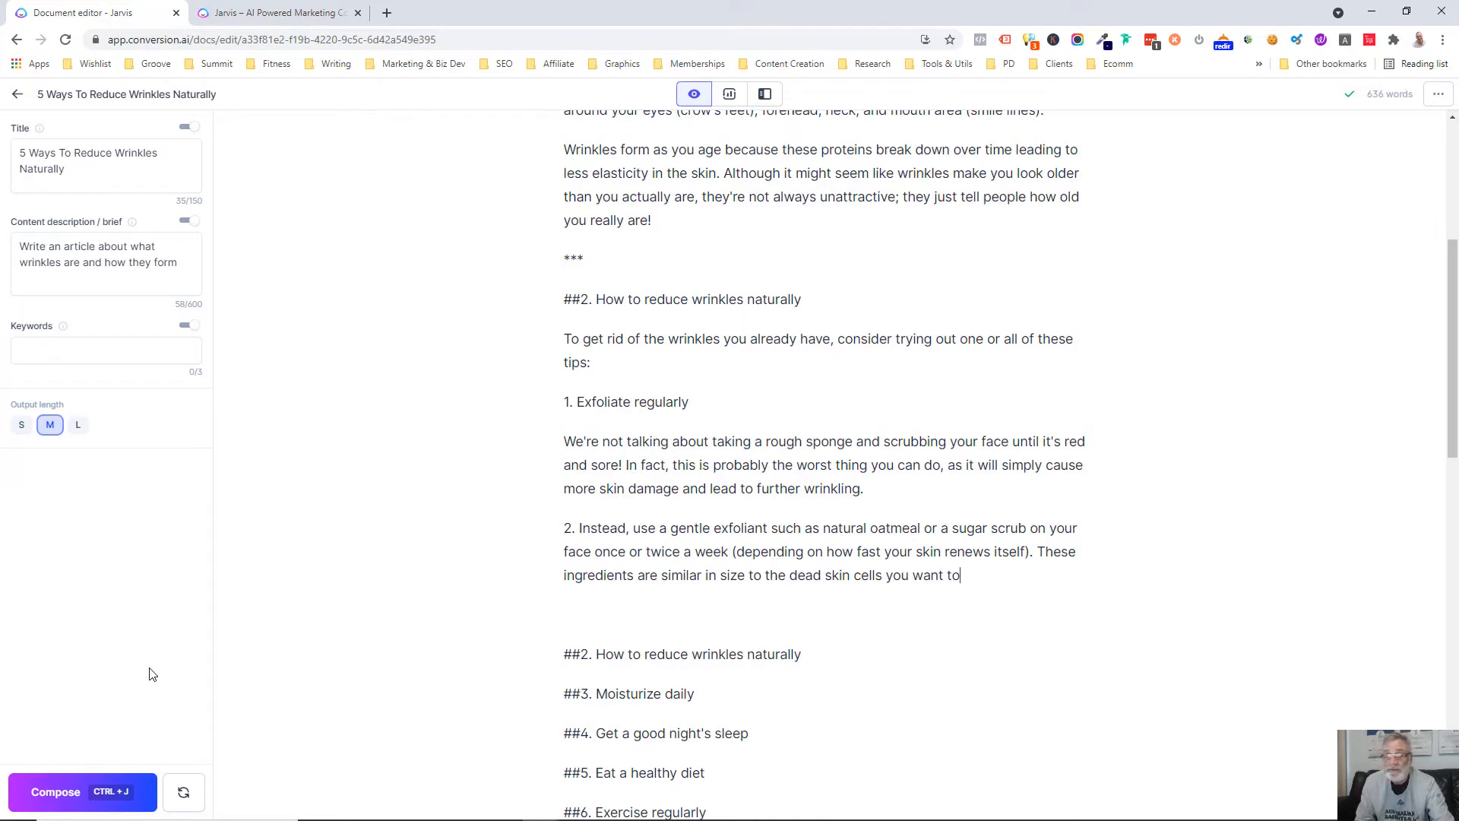
left_click(44, 803)
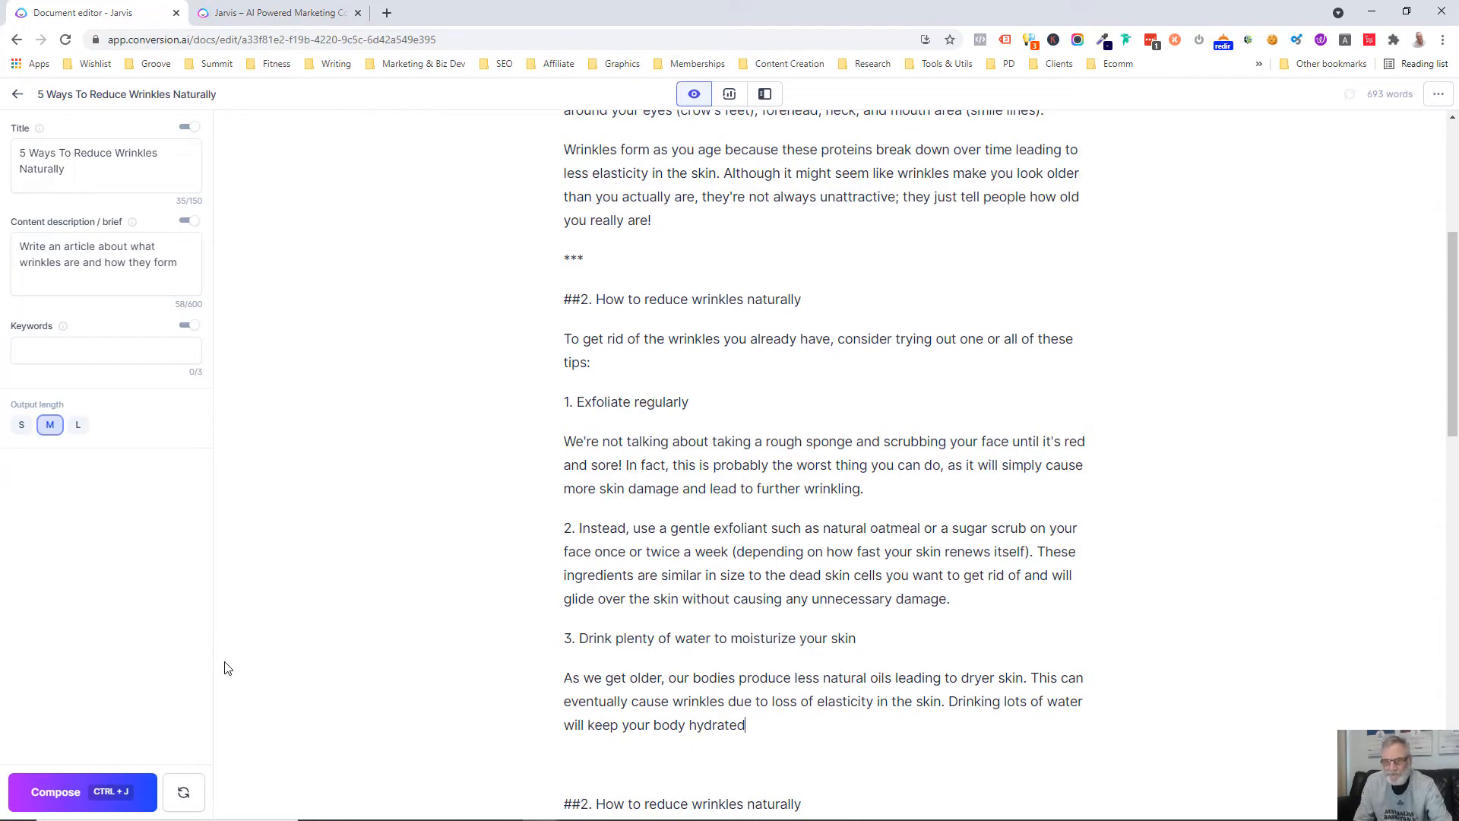
left_click(76, 792)
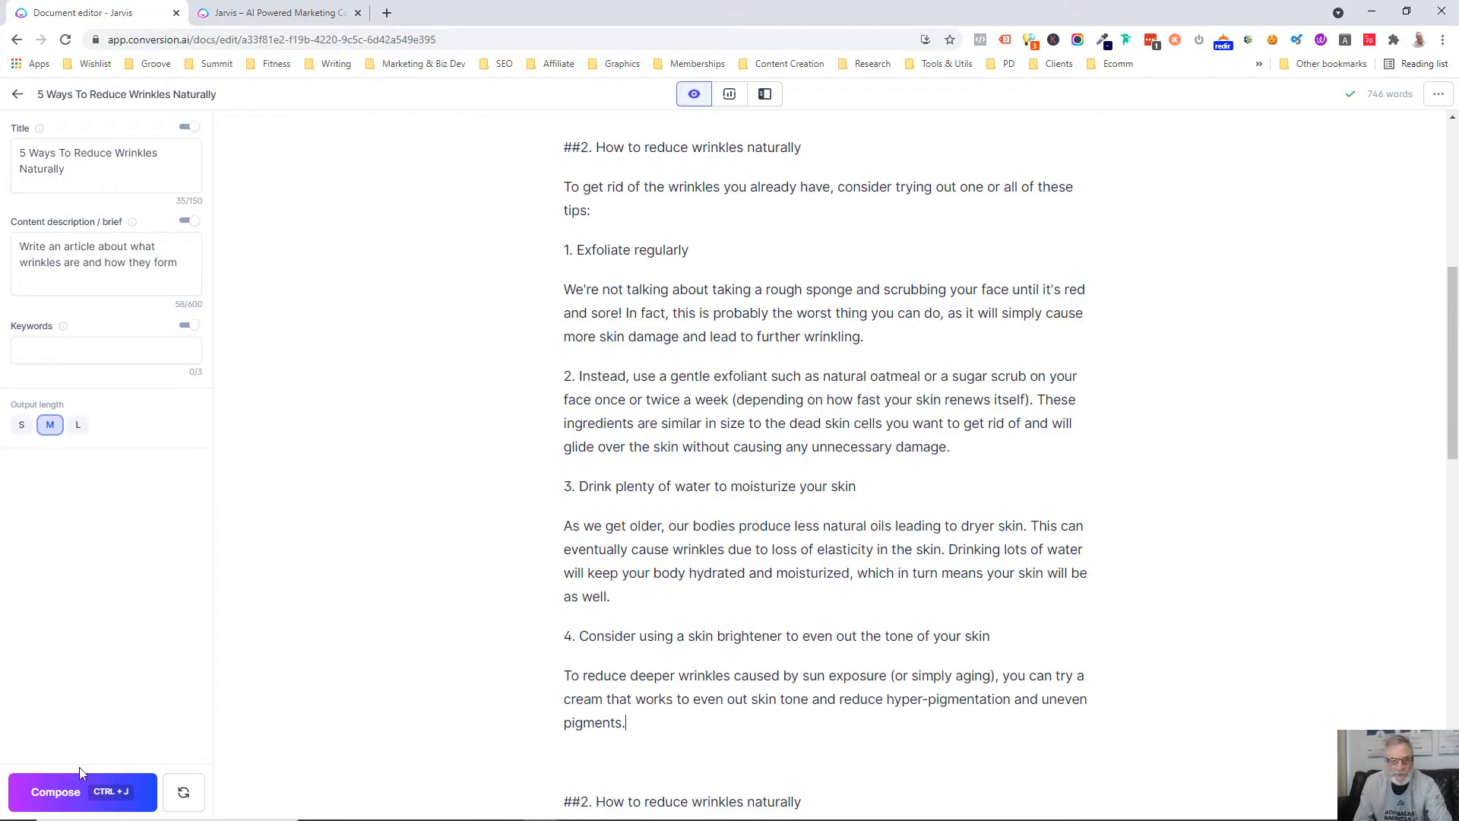
left_click(45, 793)
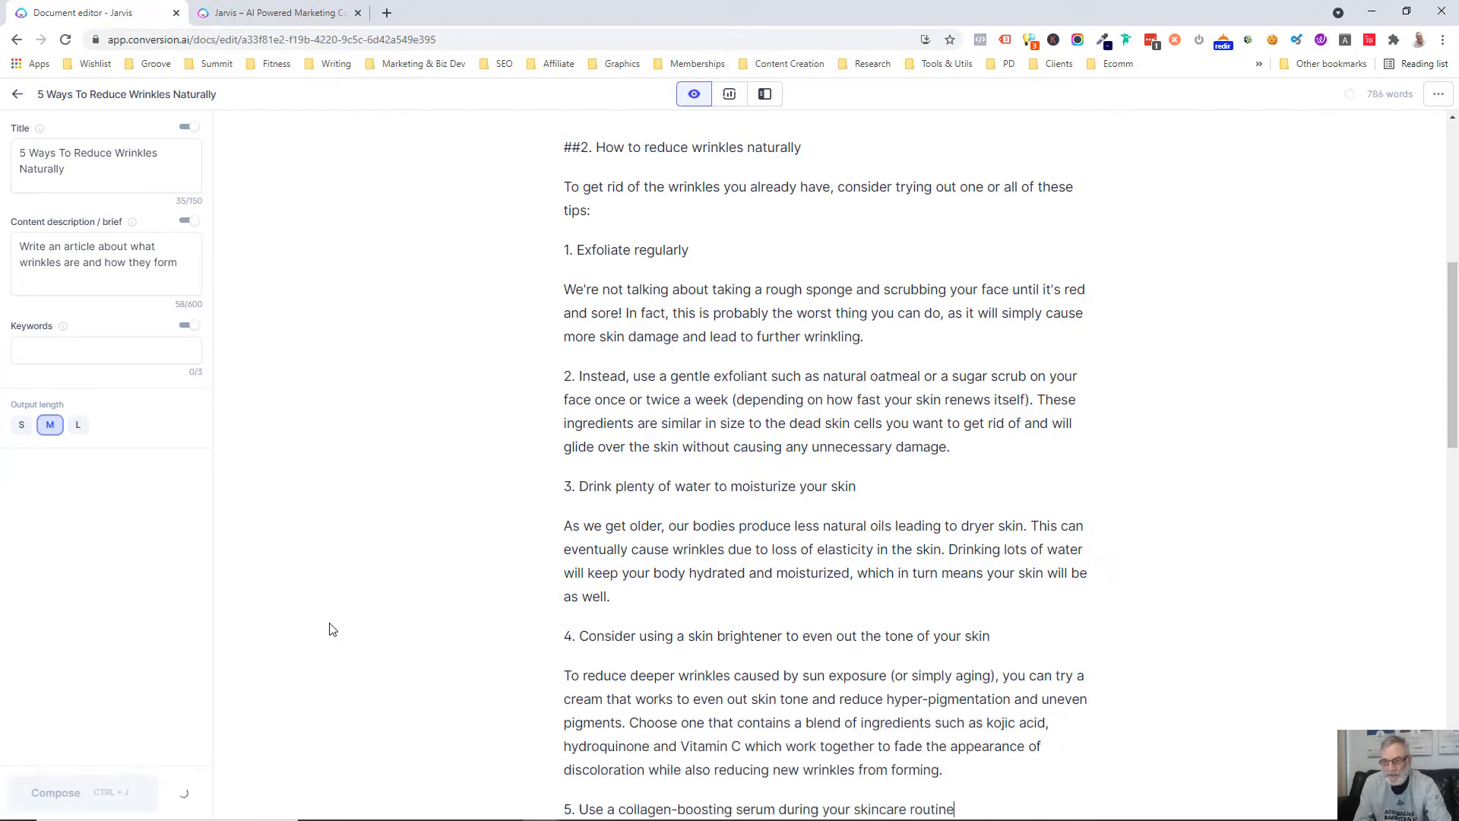
scroll(330, 627, "down", 4)
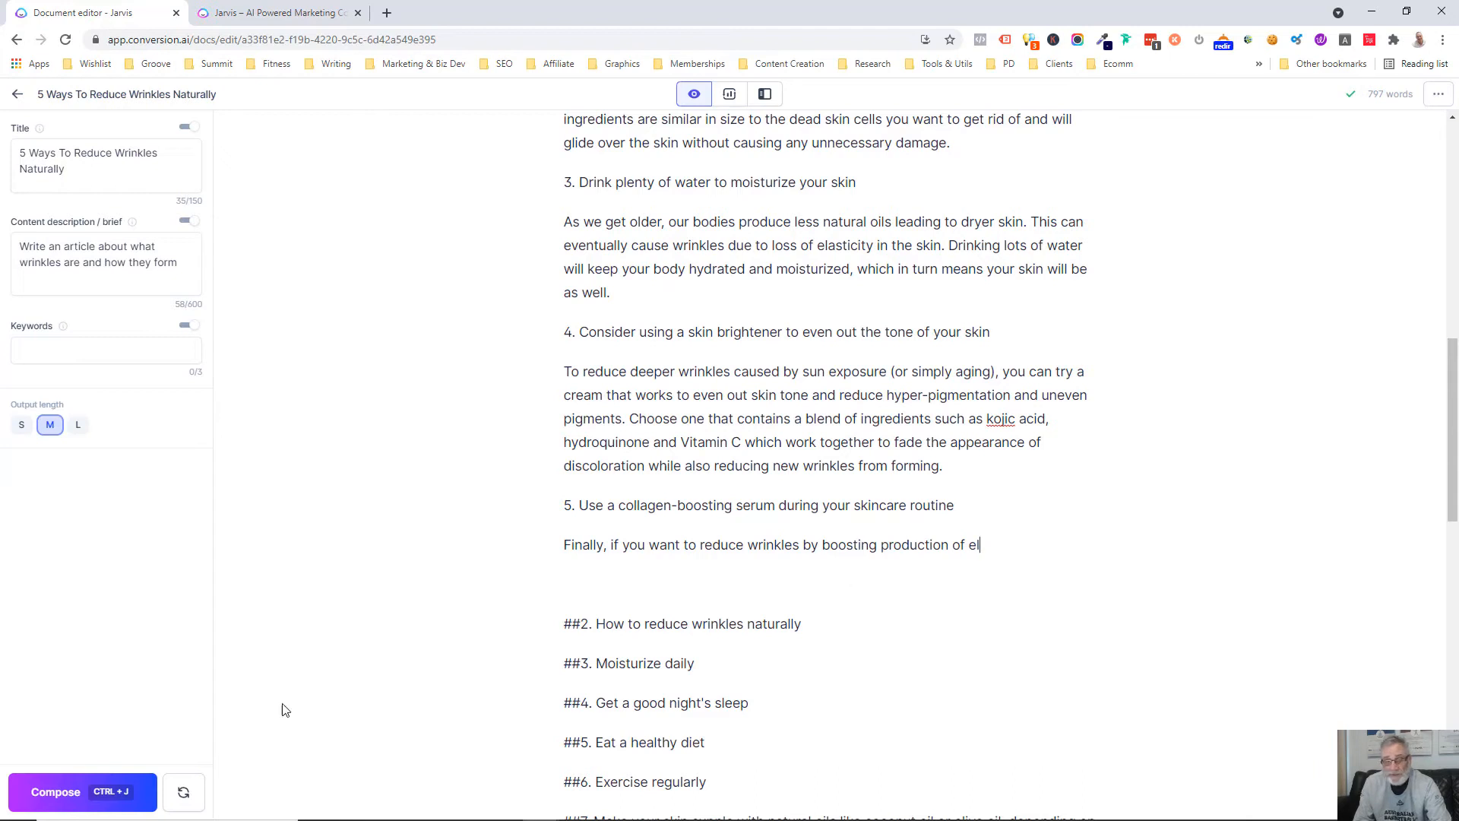
left_click(59, 794)
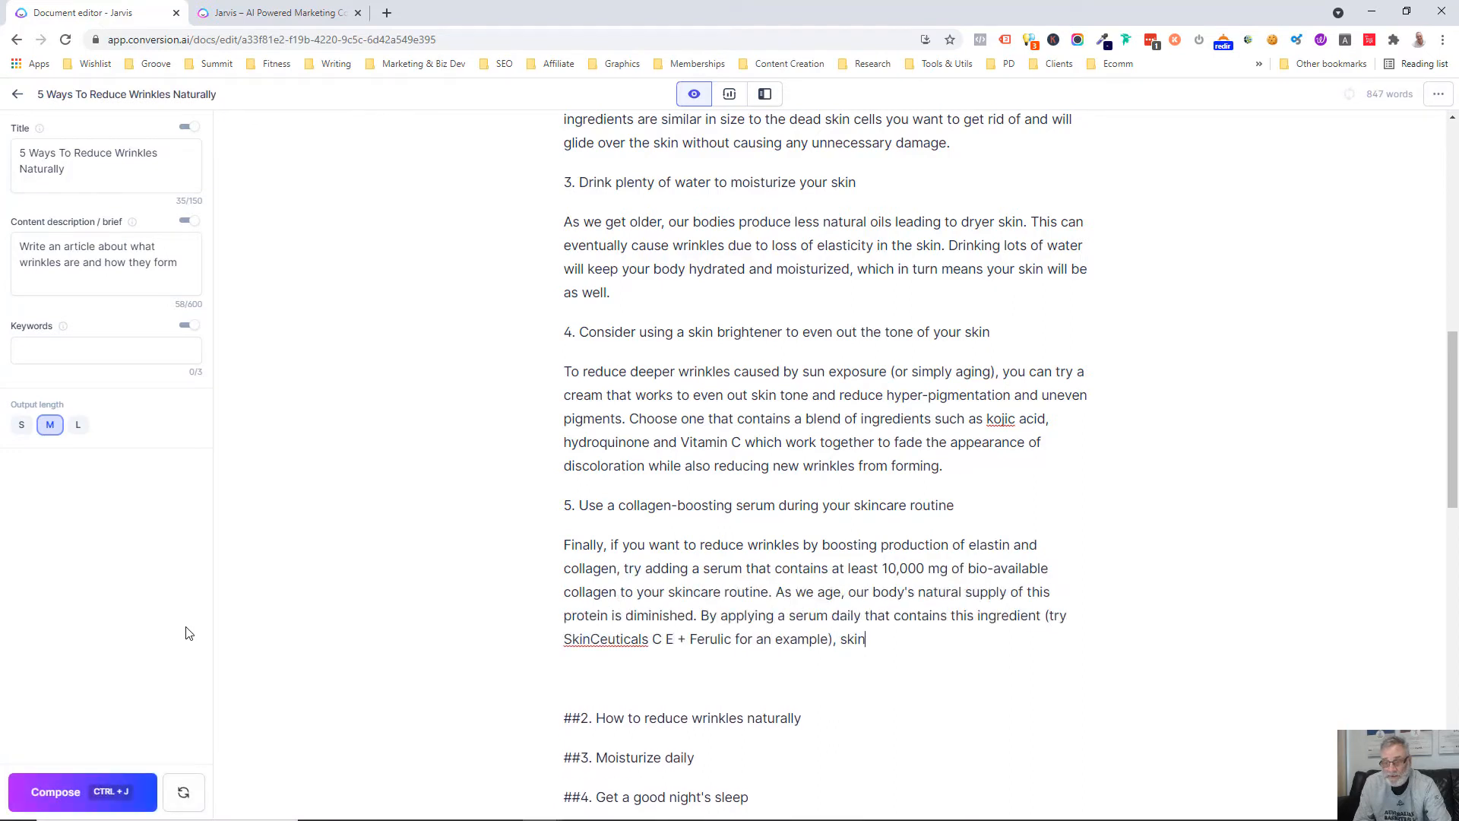
left_click(38, 782)
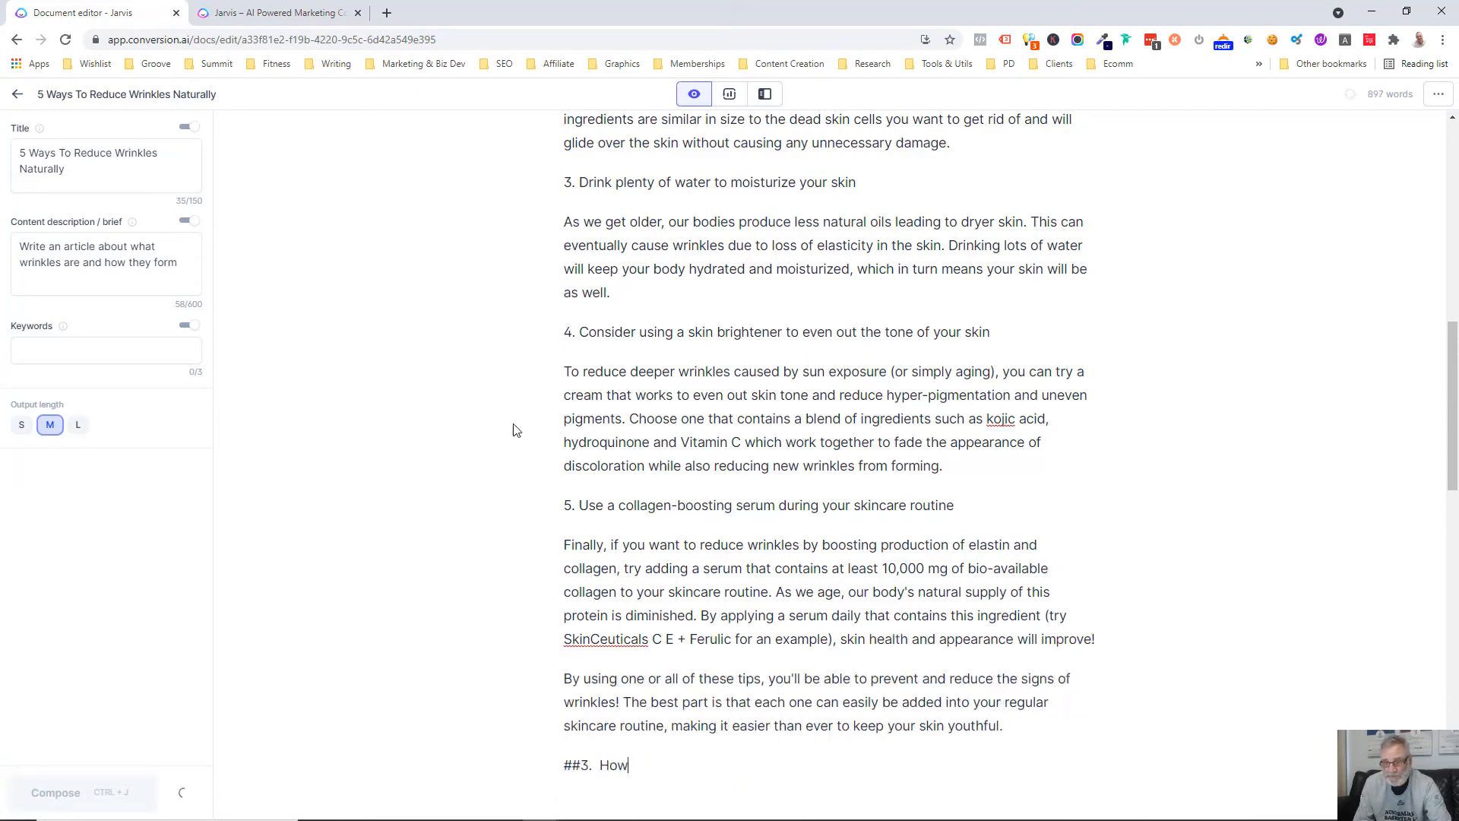
Replace the stray "##3. How To Reduce Wrink" line and the duplicate "##2. How to reduce wrinkles naturally" heading with a "***" separator
scroll(482, 466, "down", 4)
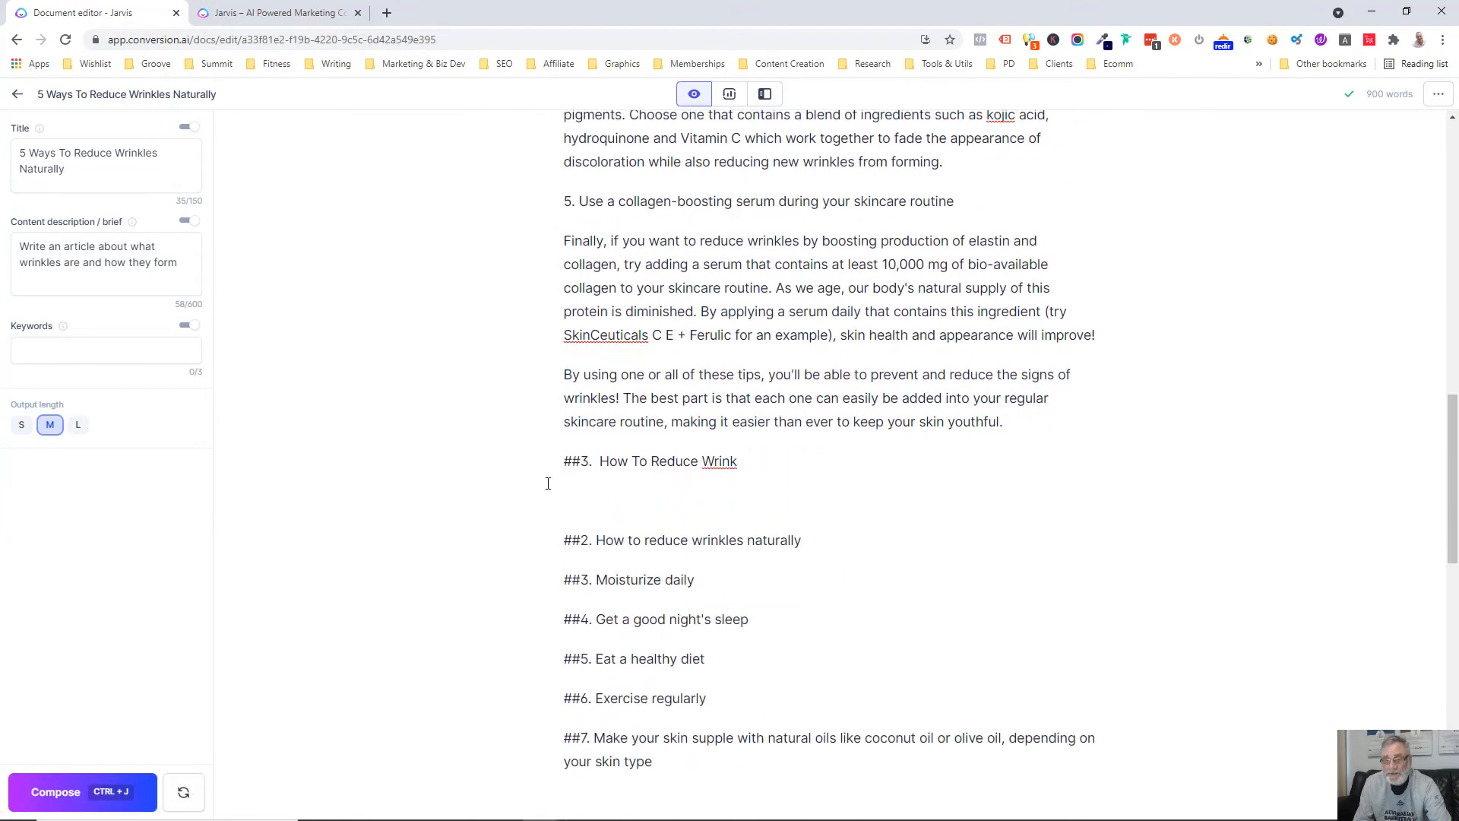
left_click_drag(560, 461, 804, 540)
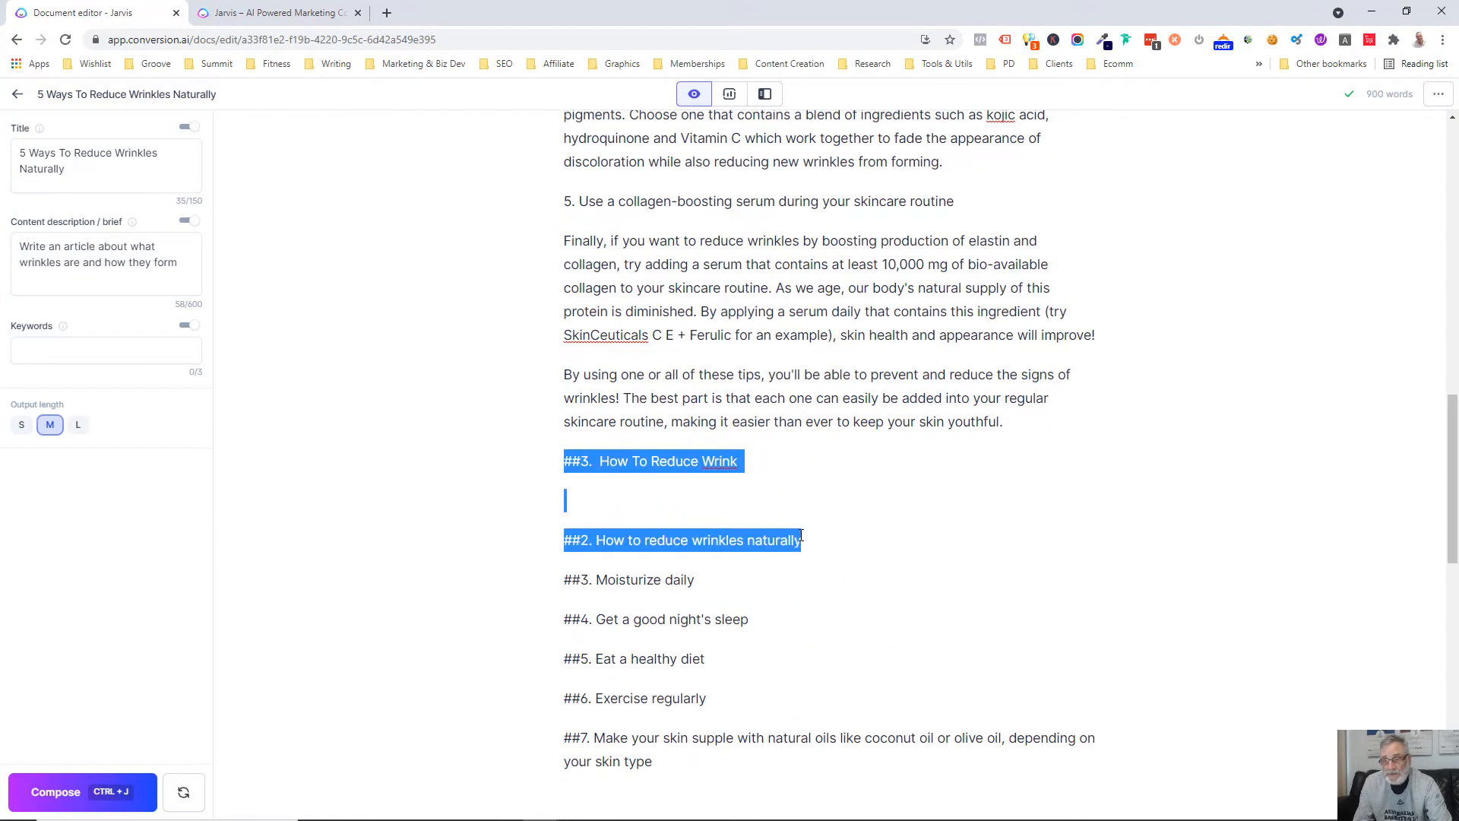
key("BackSpace")
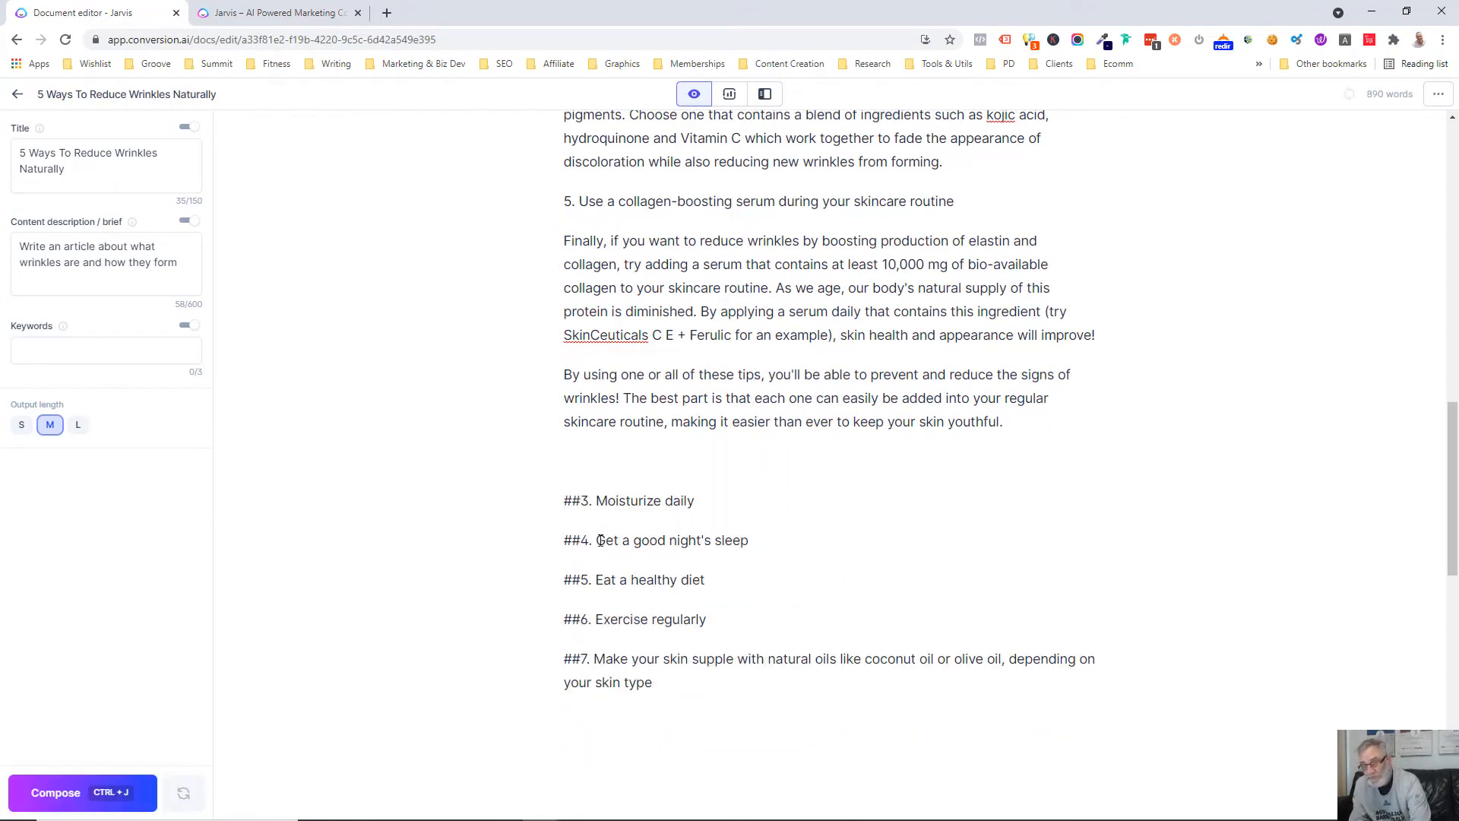
type("***")
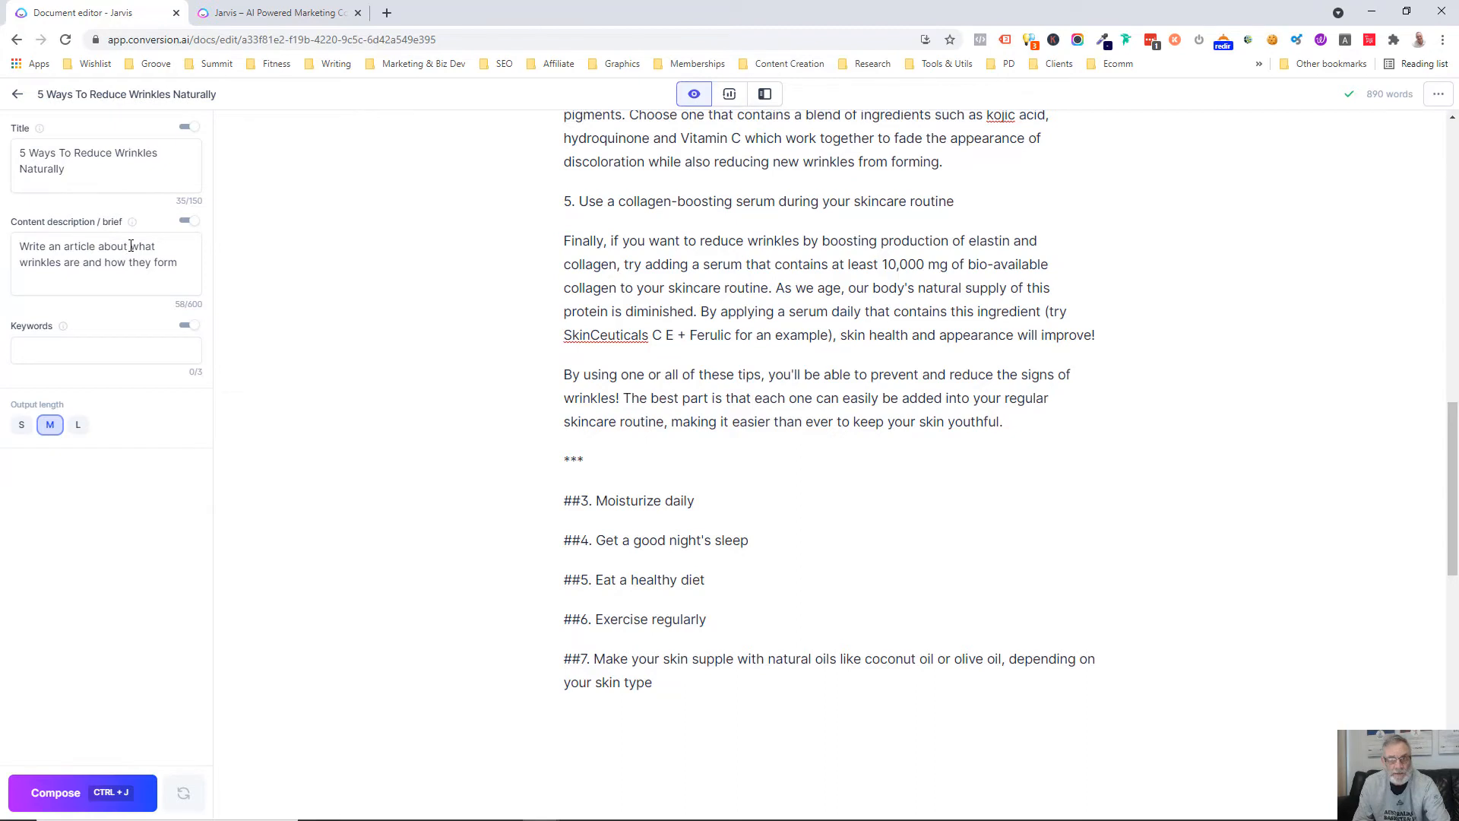
Change the content description to "Write an article about why it's important to moisturize daily"
left_click_drag(129, 246, 192, 266)
type("why ")
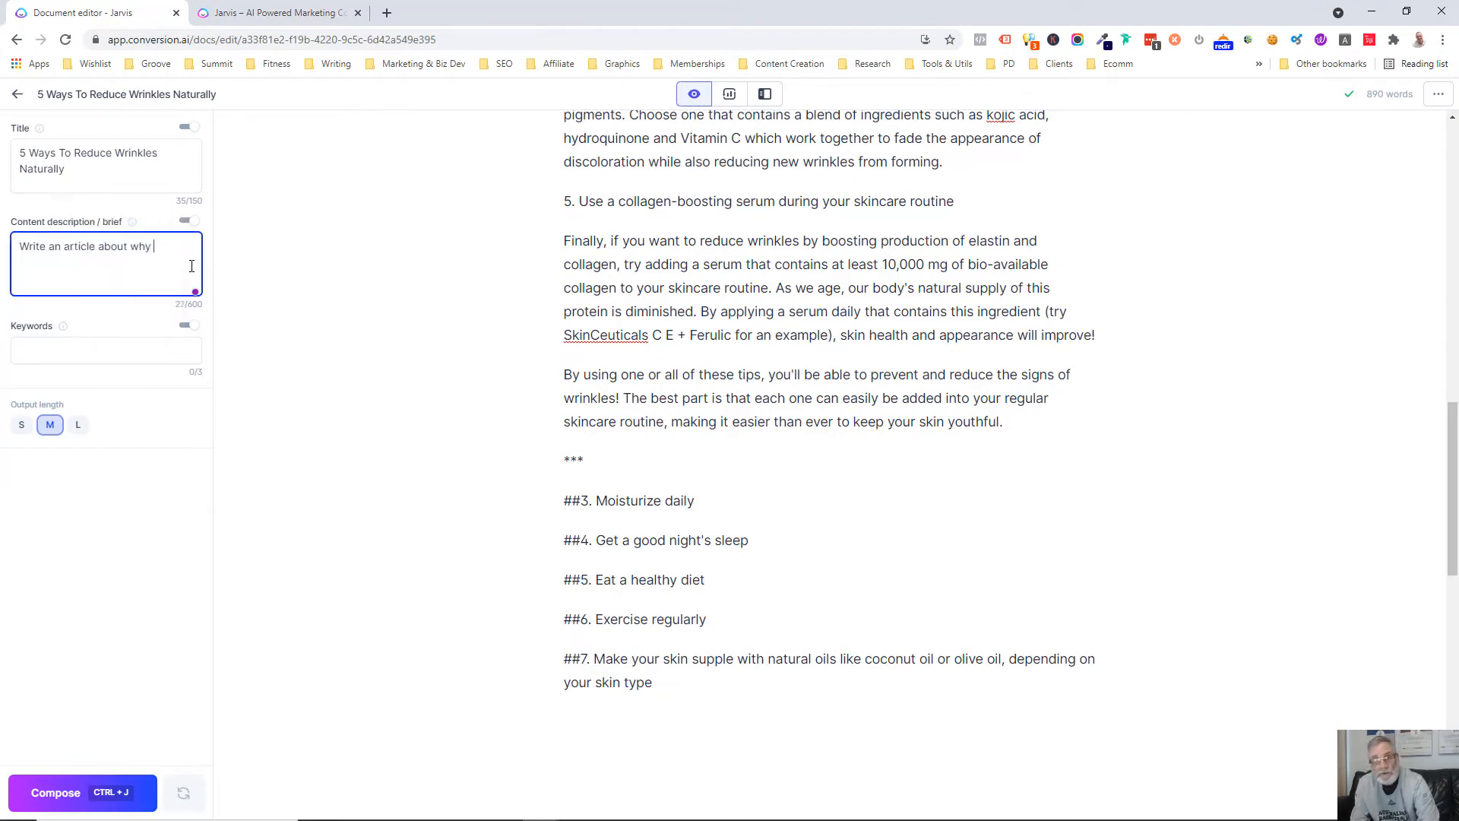
type("it's important to moist")
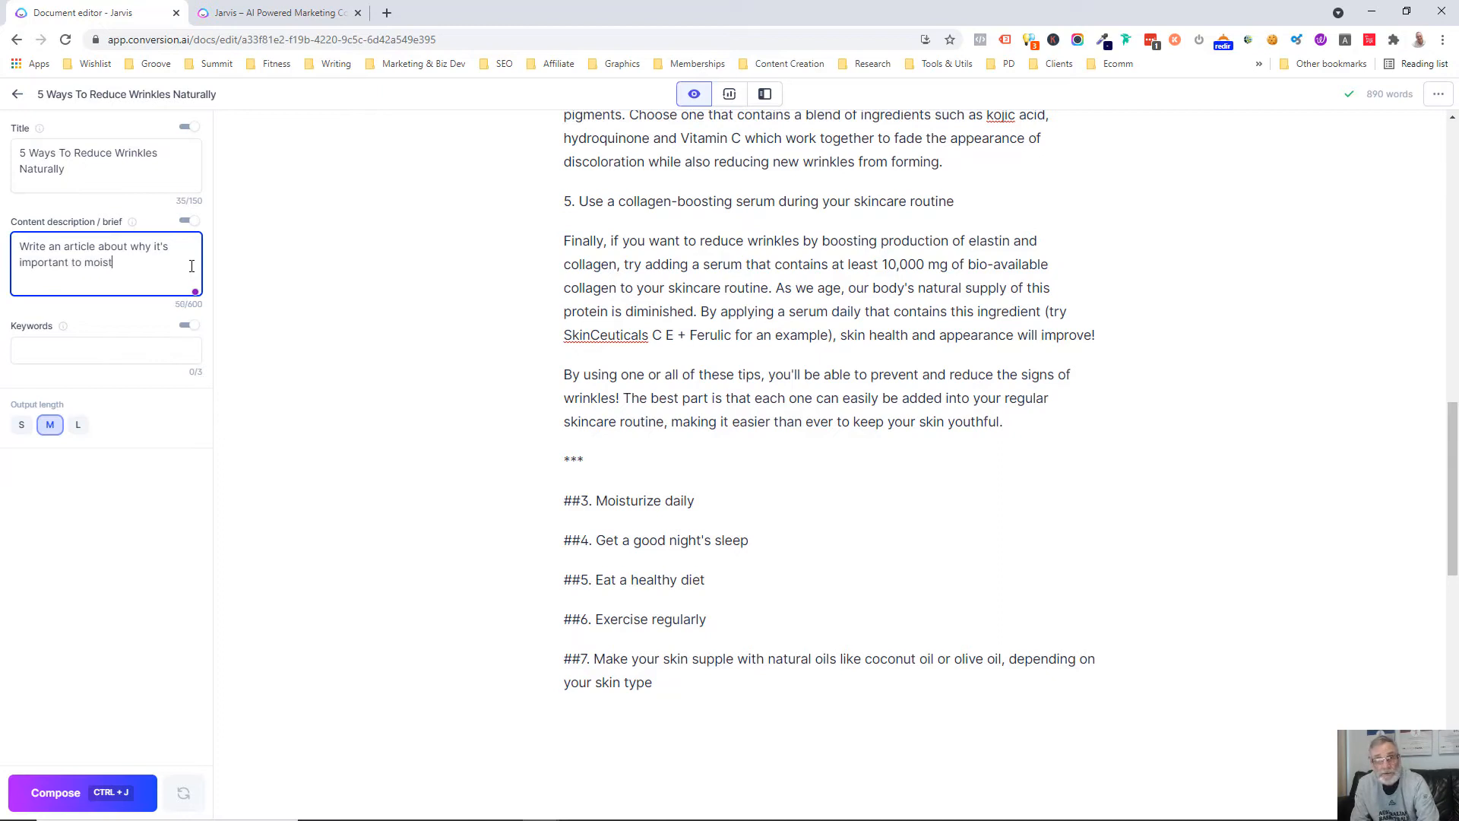
type("urize daily")
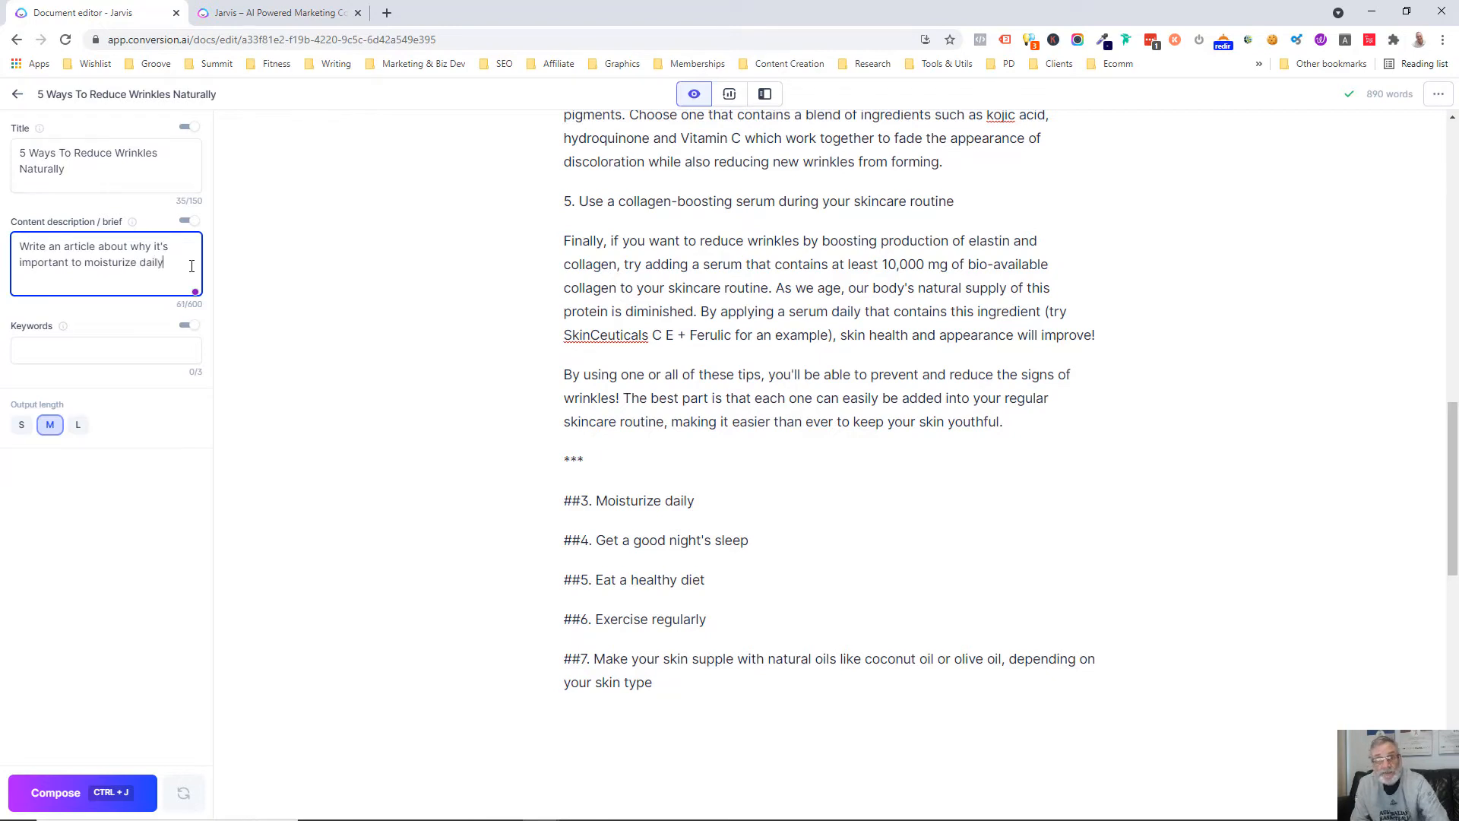
Write the prompt "write an intro paragraph about the above" under "##3. Moisturize daily" and have the AI run it
left_click(725, 497)
key("Return")
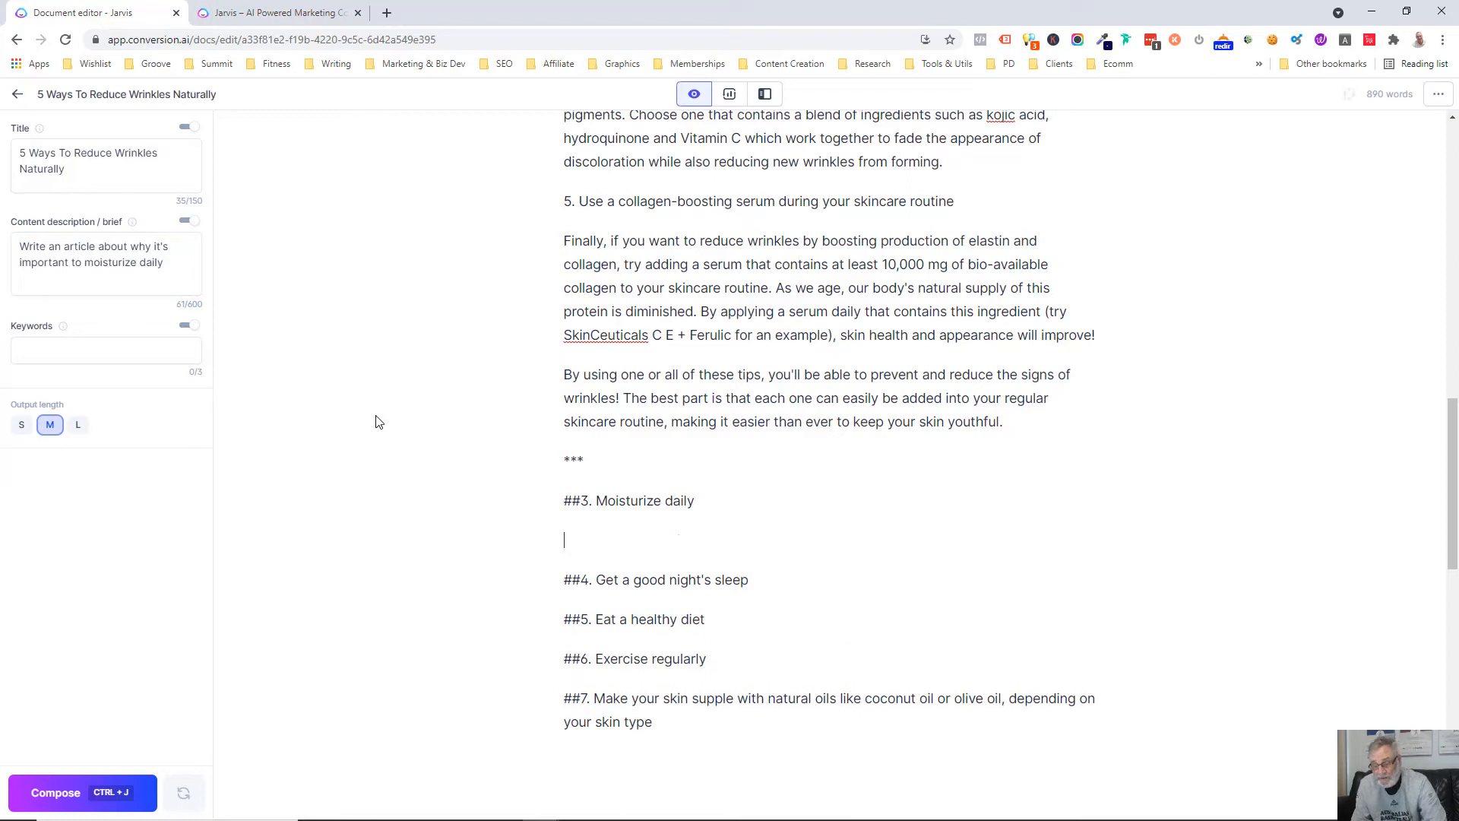
type("write an intor")
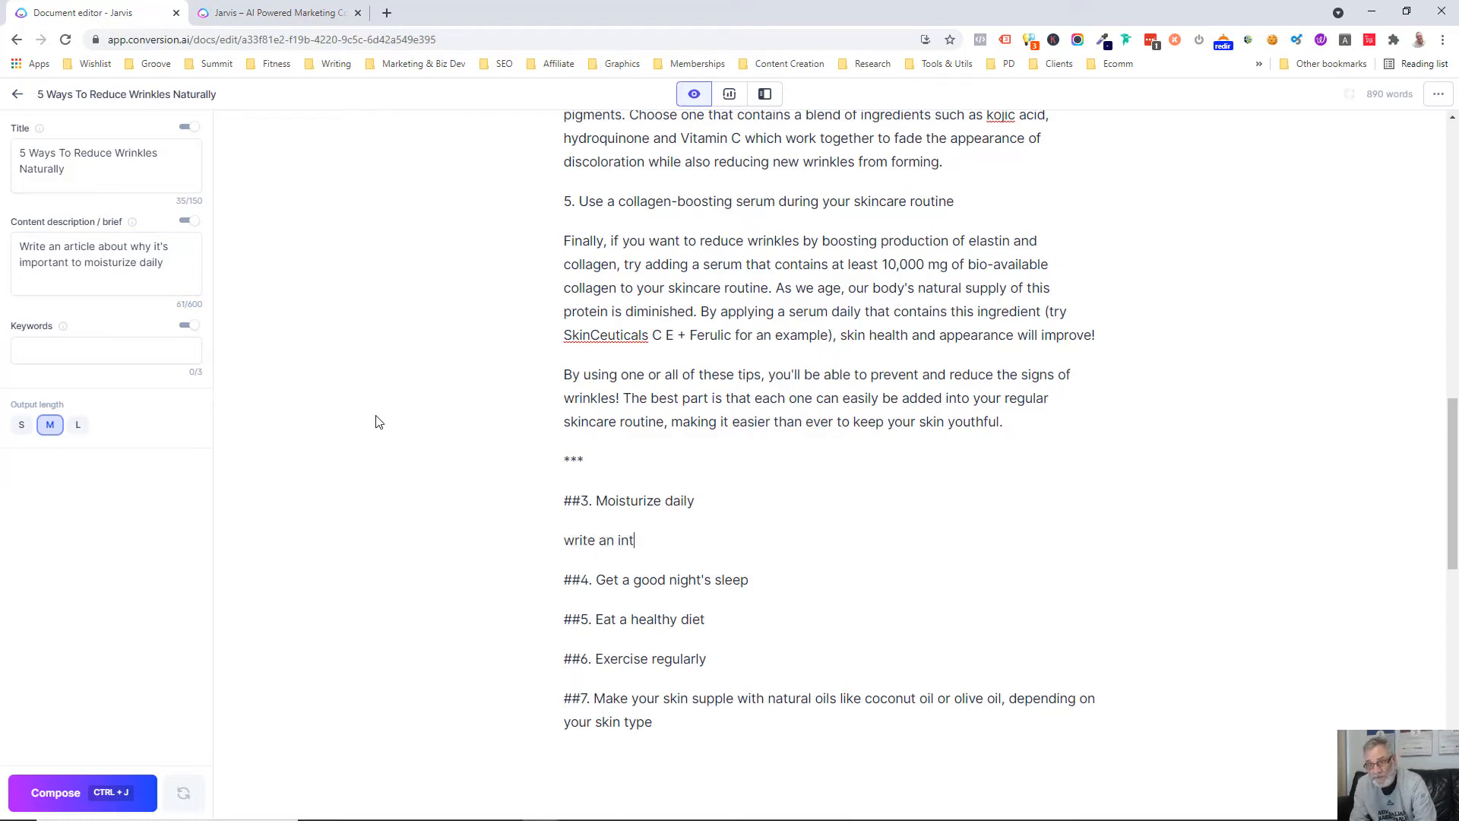
key("BackSpace")
key("BackSpace")
type("ro paragraph aboui")
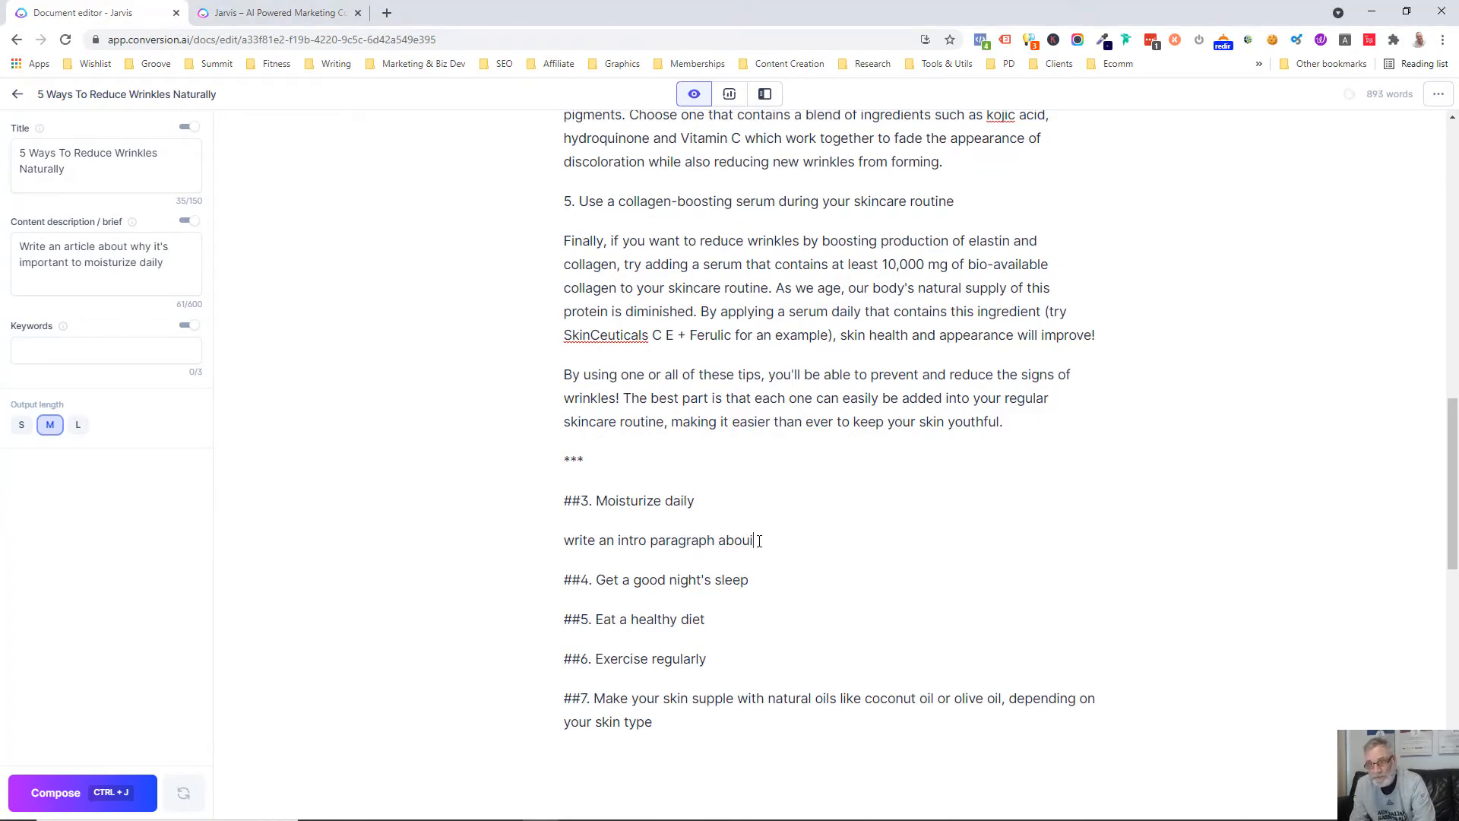
type("t the above")
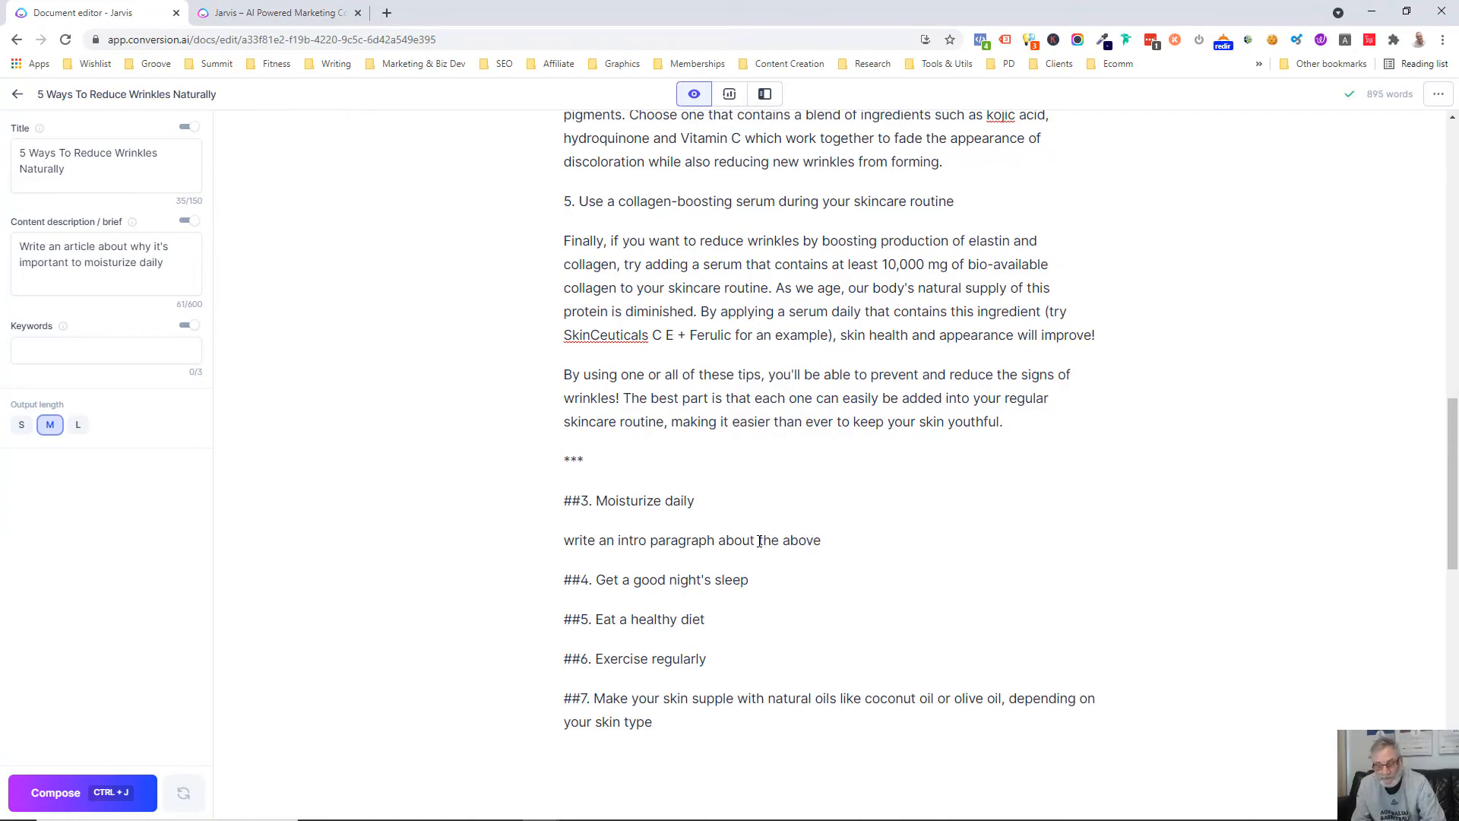
key("ctrl+Return")
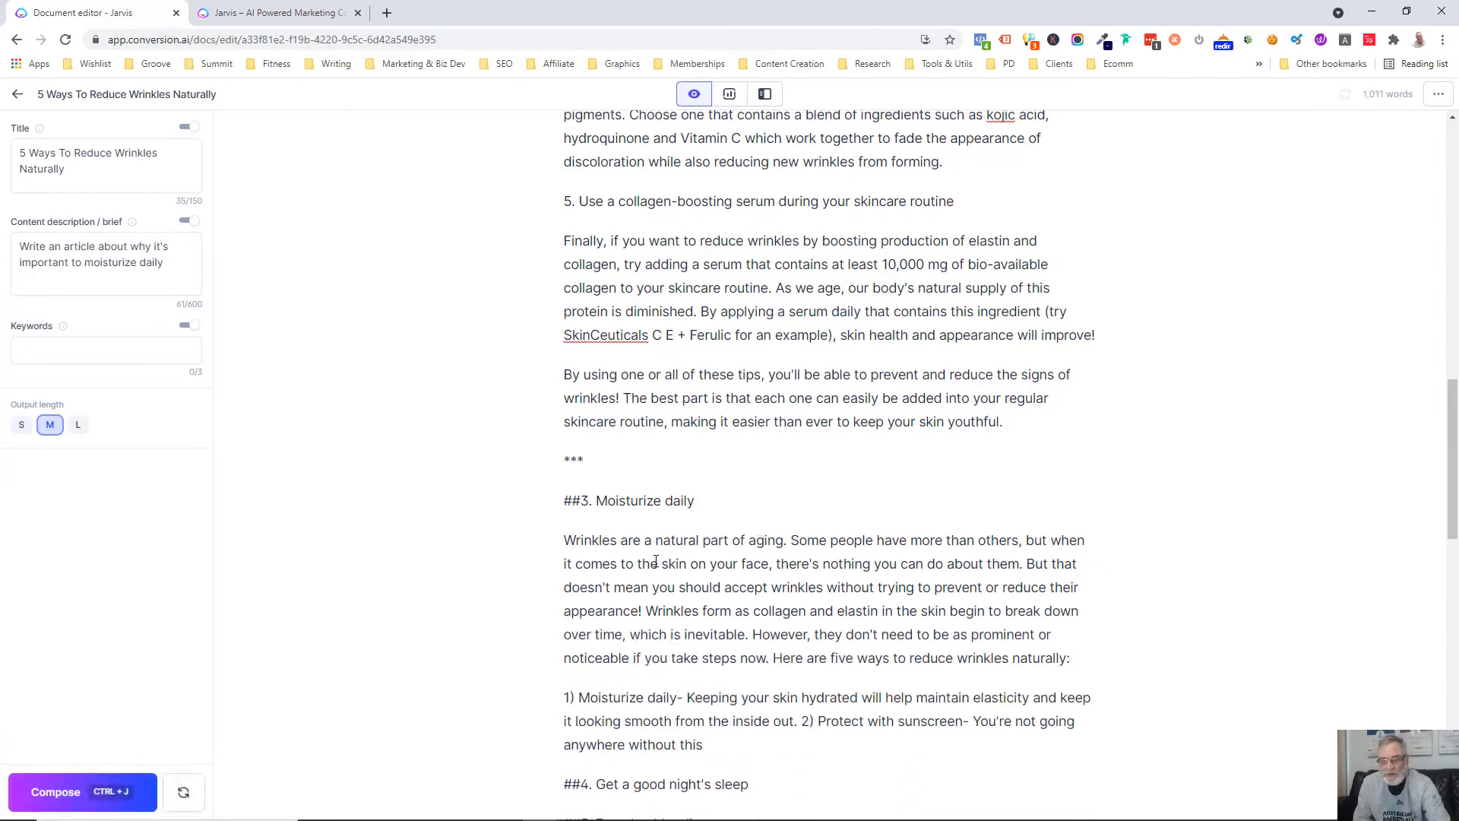
Review the article so far and have the AI continue composing the "##3. Moisturize daily" section twice
scroll(656, 560, "down", 2)
scroll(656, 561, "up", 10)
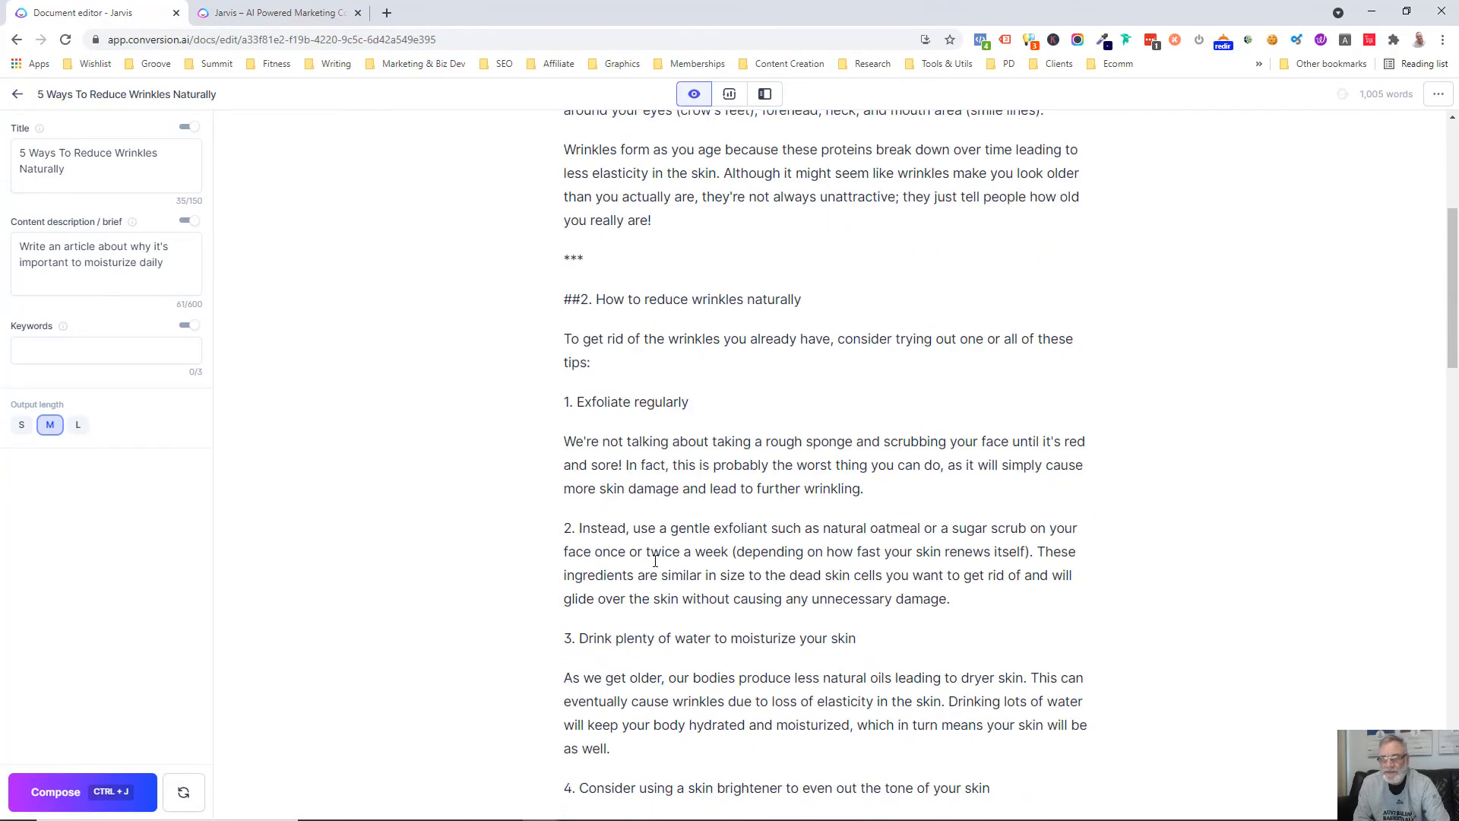
scroll(656, 561, "up", 5)
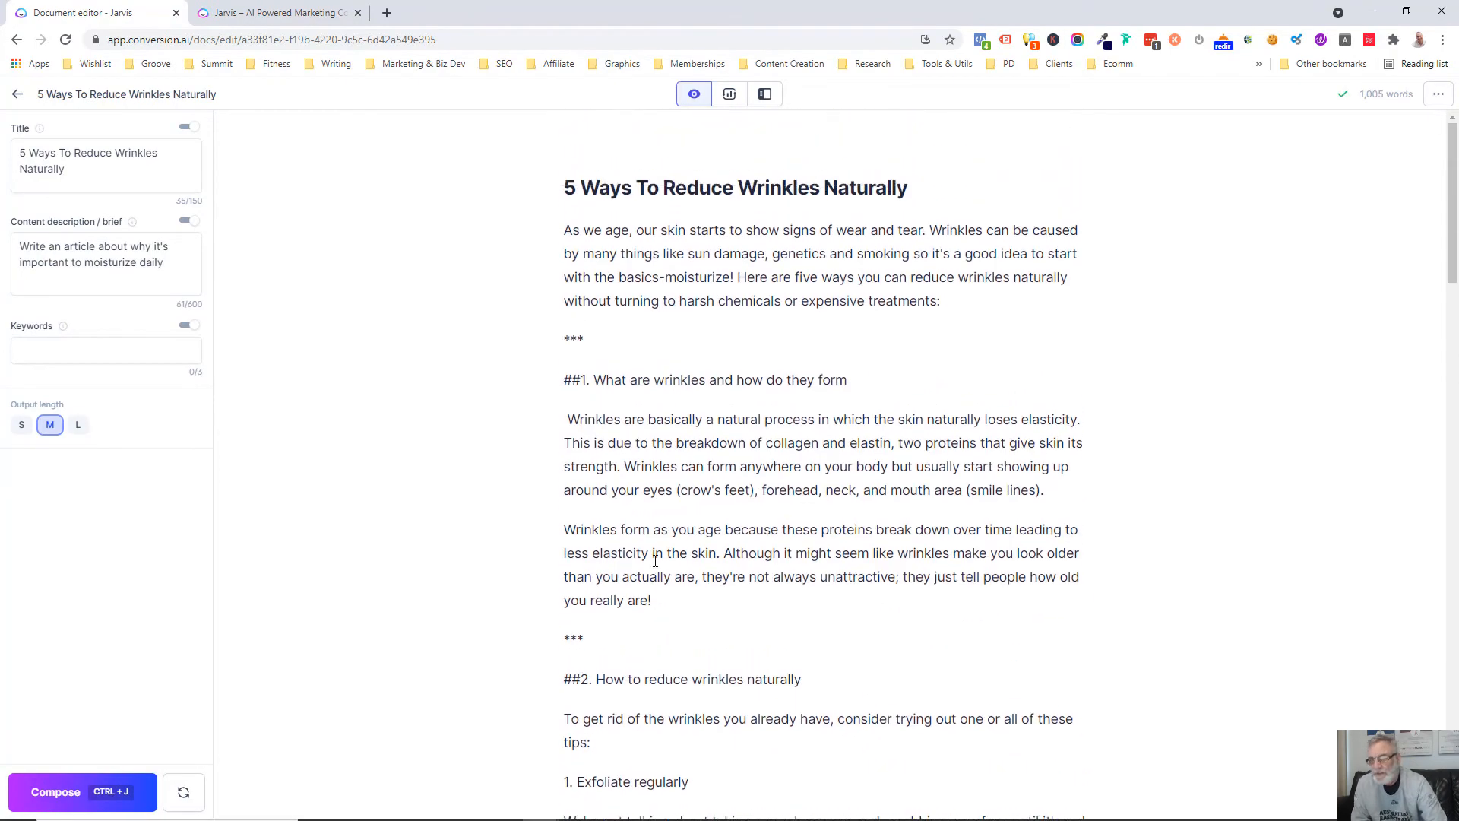
scroll(656, 560, "down", 12)
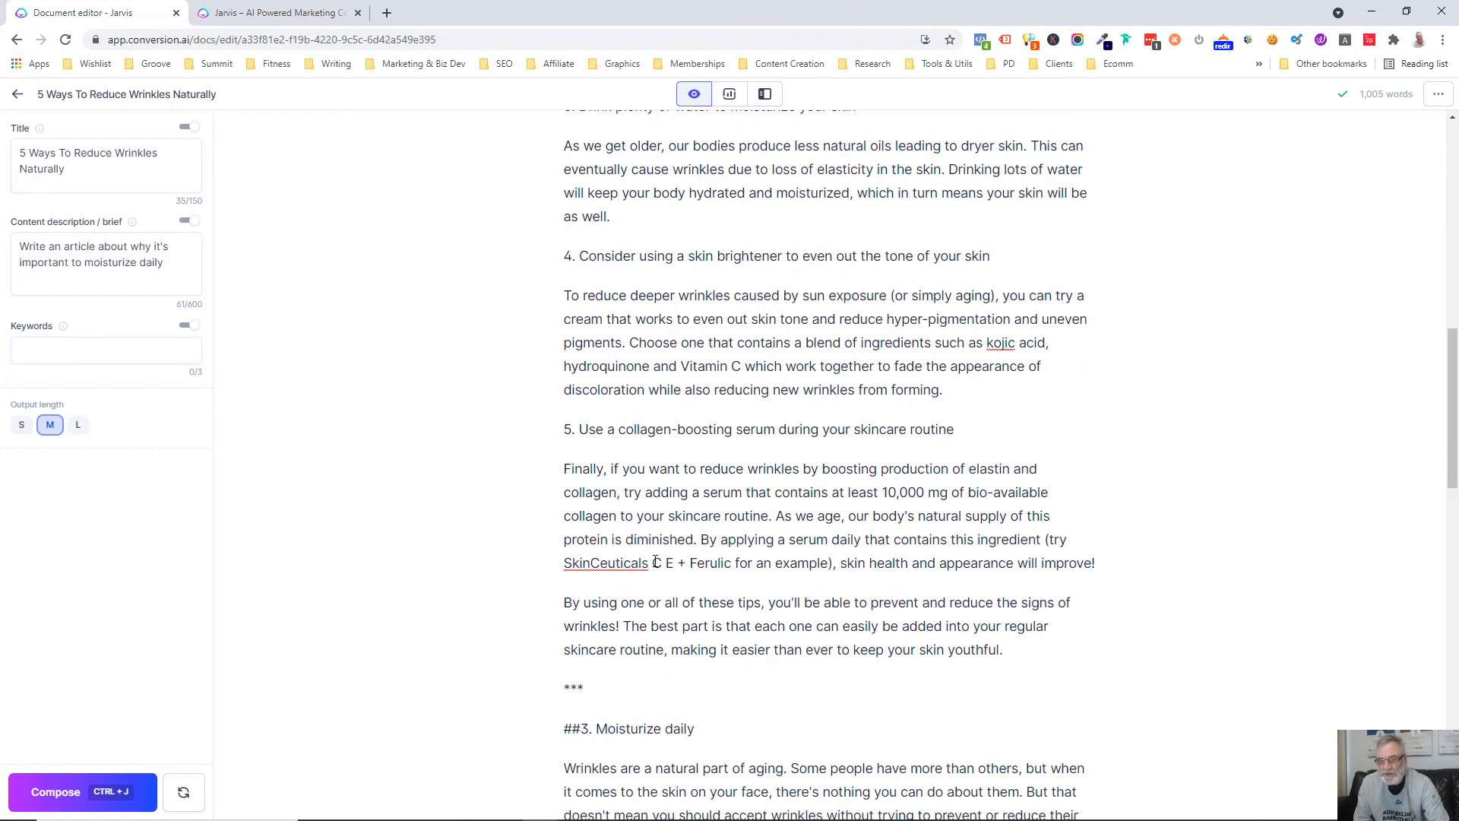
scroll(656, 562, "down", 3)
scroll(682, 563, "down", 6)
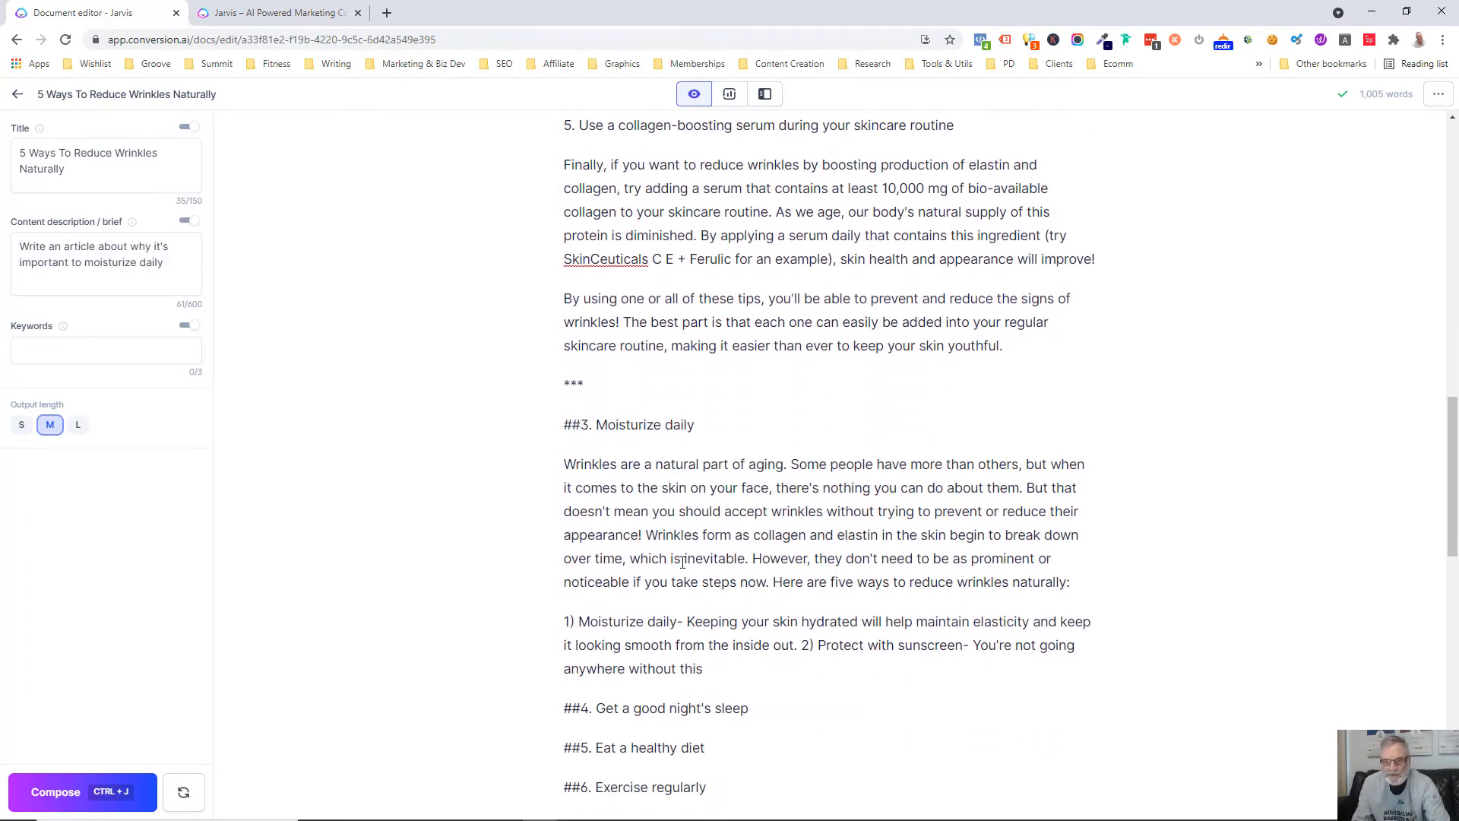
left_click(55, 793)
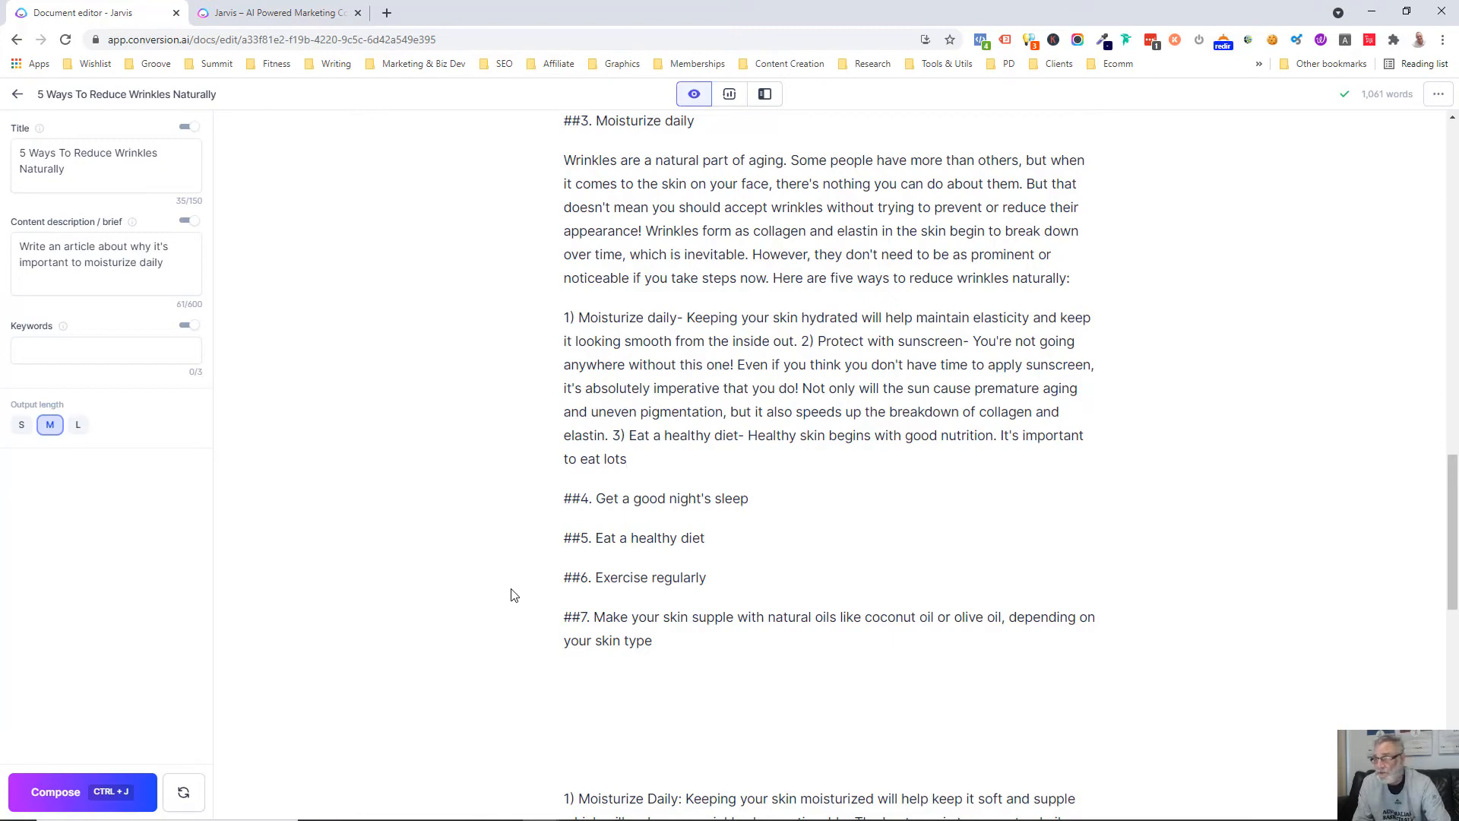
left_click(70, 792)
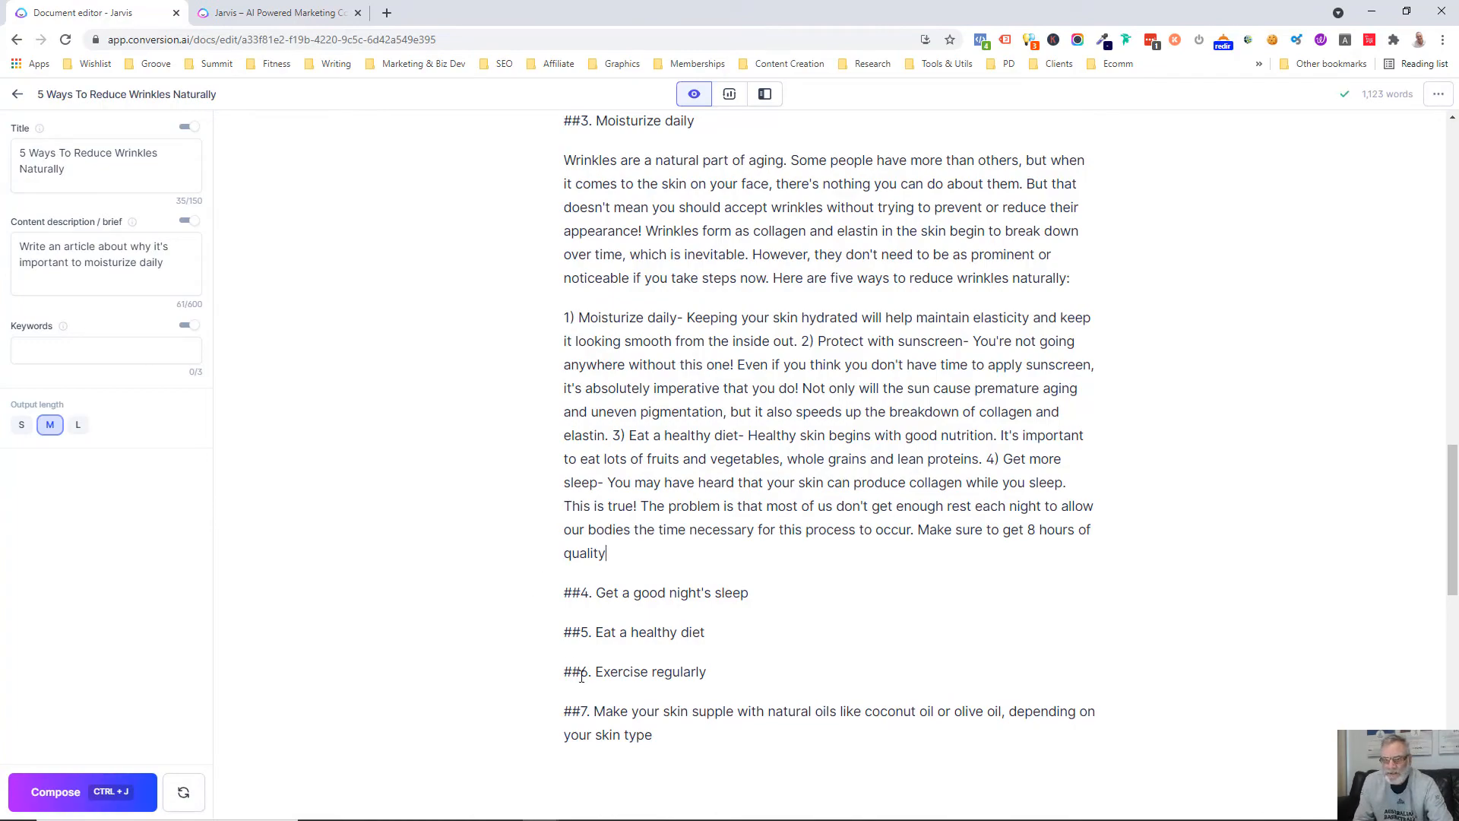
Change the number to 7 in both the article's main heading and the title setting, giving "7 Ways To Reduce Wrinkles Naturally"
scroll(581, 676, "up", 20)
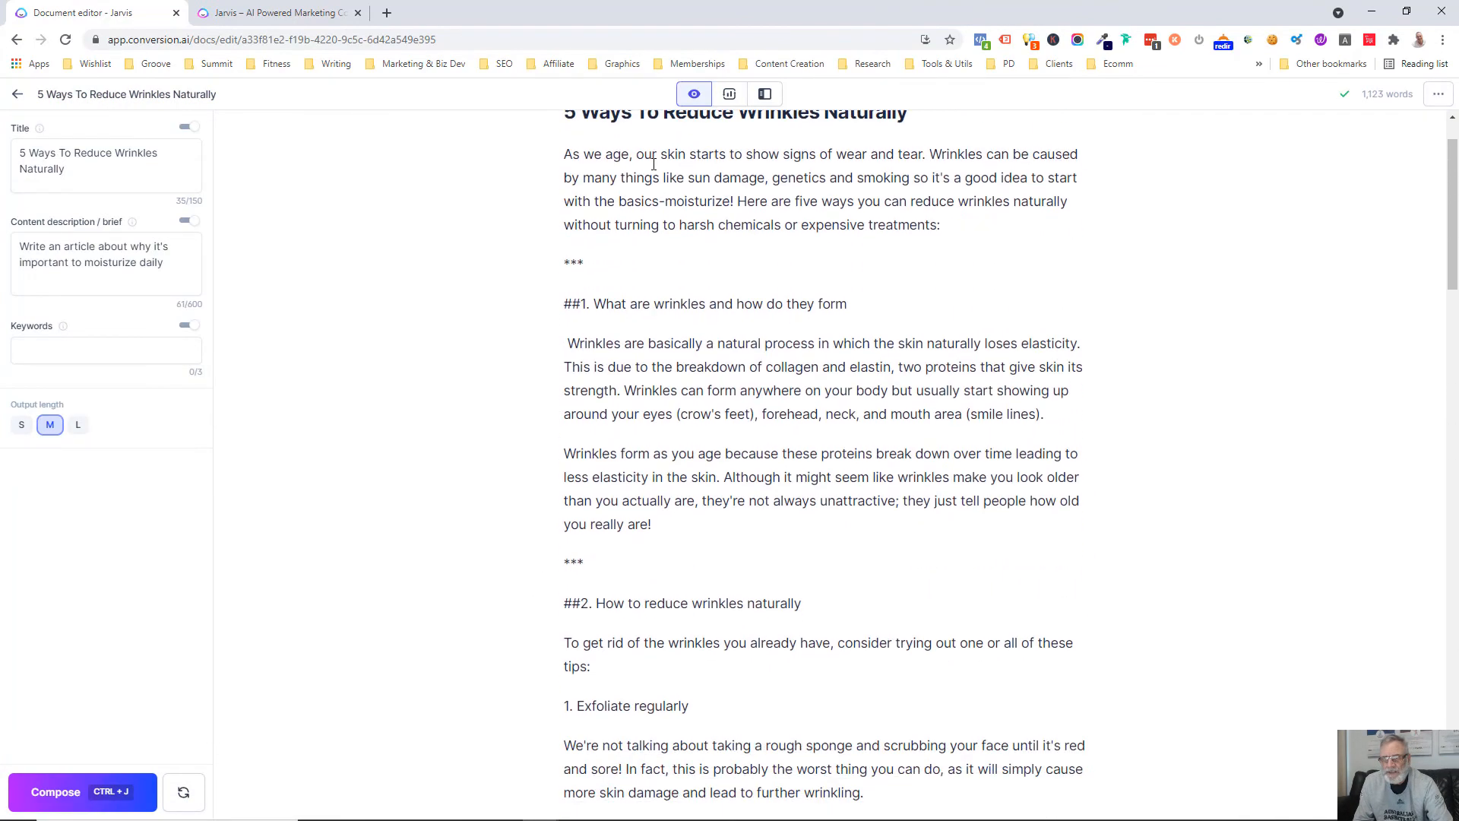
scroll(653, 163, "up", 1)
left_click_drag(578, 188, 564, 186)
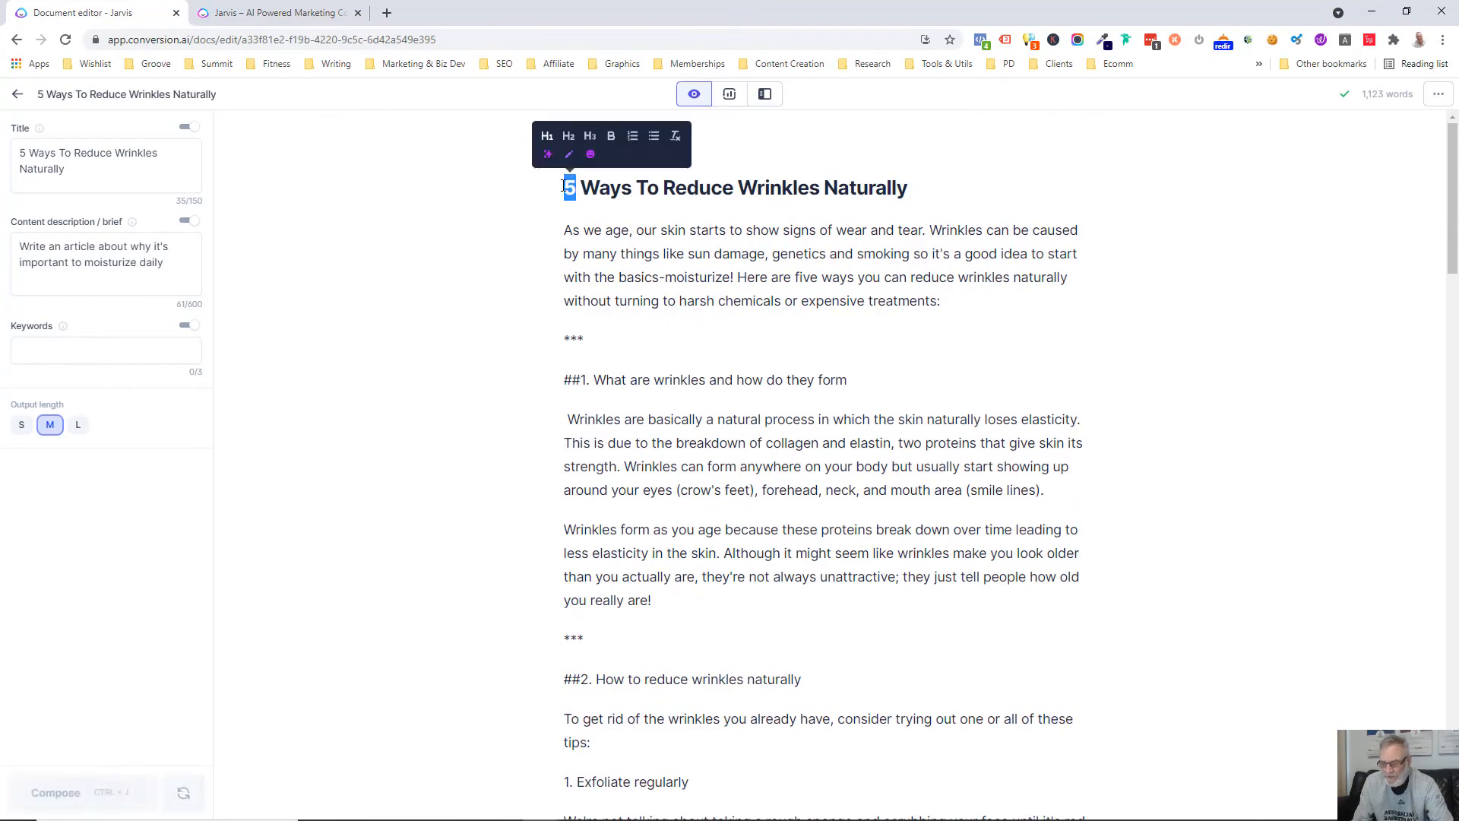
type("7")
left_click_drag(26, 152, 19, 153)
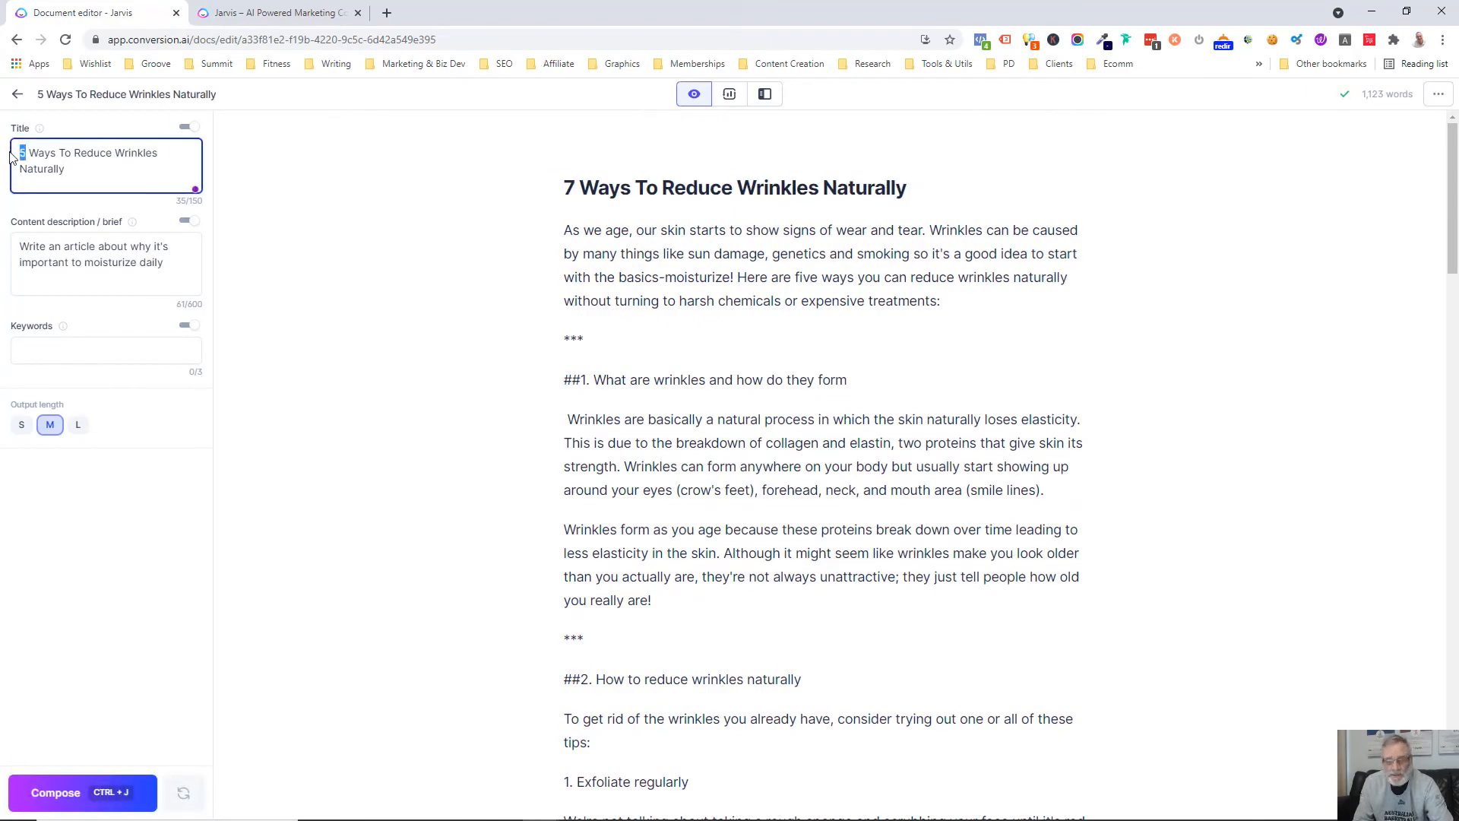
type("7")
Delete the leftover generated text below the "##7. Make your skin supple with natural oils" heading
scroll(831, 391, "down", 6)
scroll(831, 390, "down", 20)
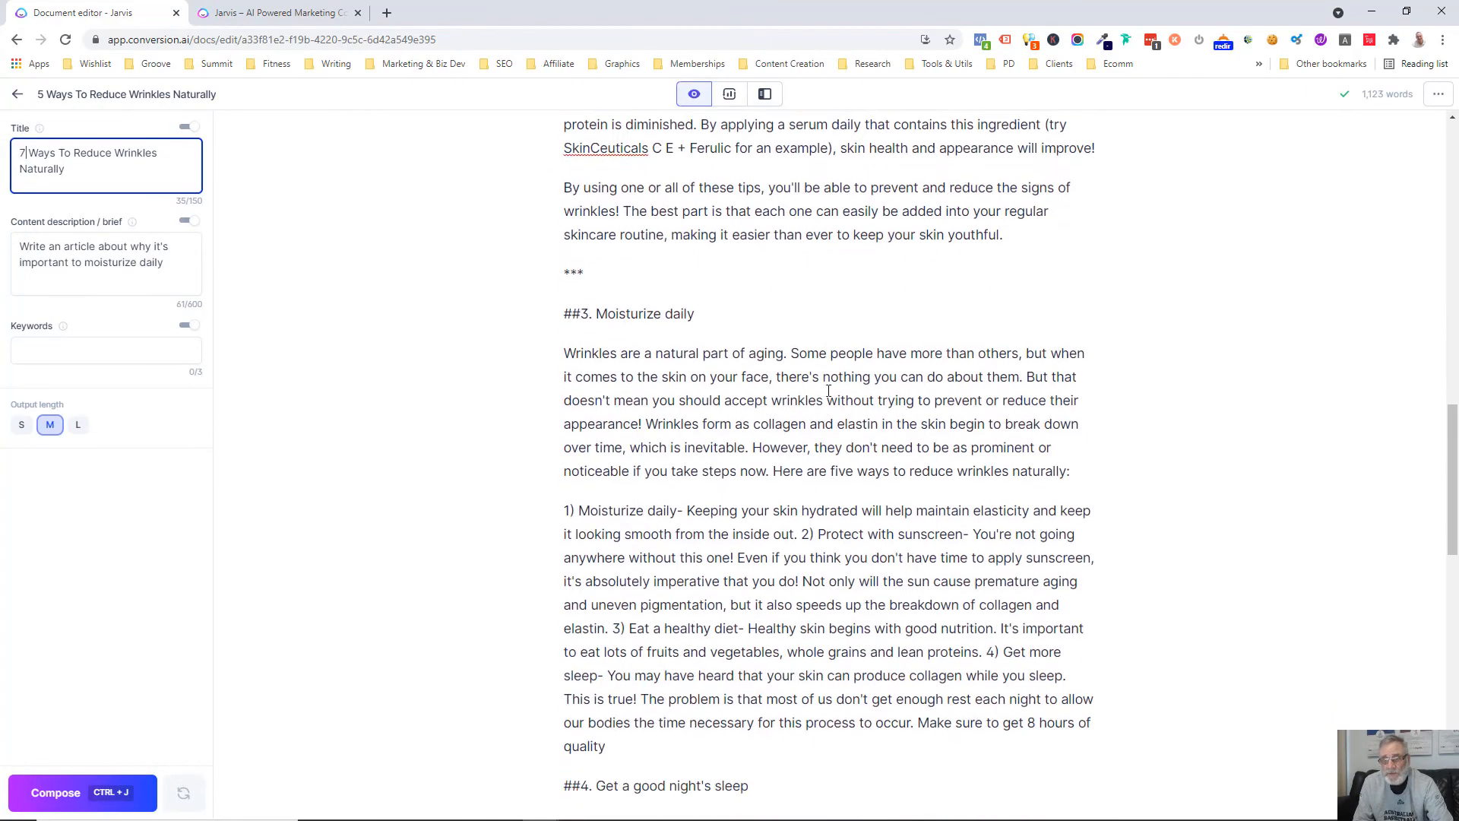
left_click_drag(571, 353, 1245, 586)
key("BackSpace")
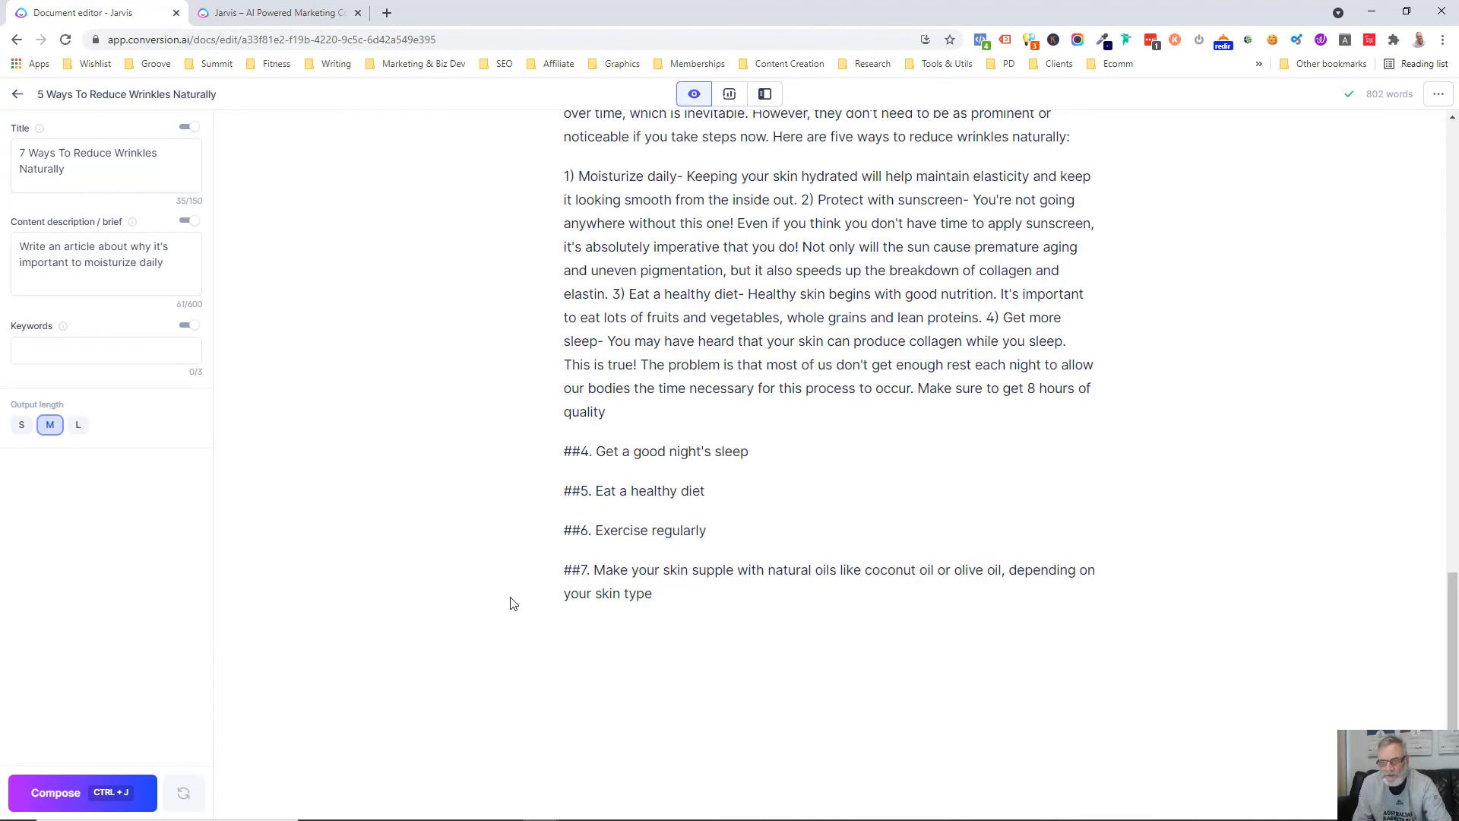
Delete the "***" separator above the "##3. Moisturize daily" heading
scroll(517, 593, "up", 10)
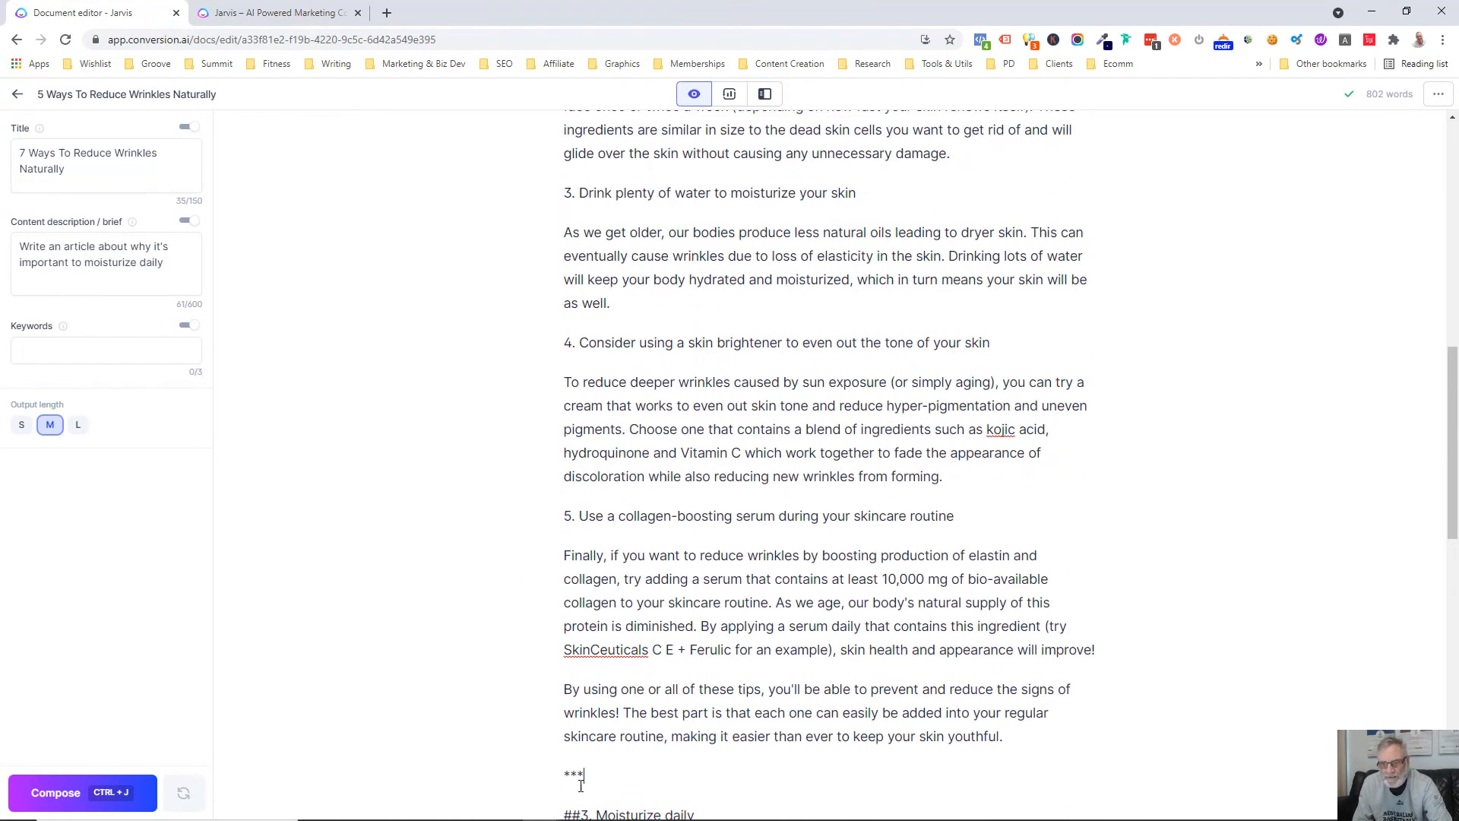
left_click_drag(584, 775, 564, 776)
key("BackSpace")
key("BackSpace")
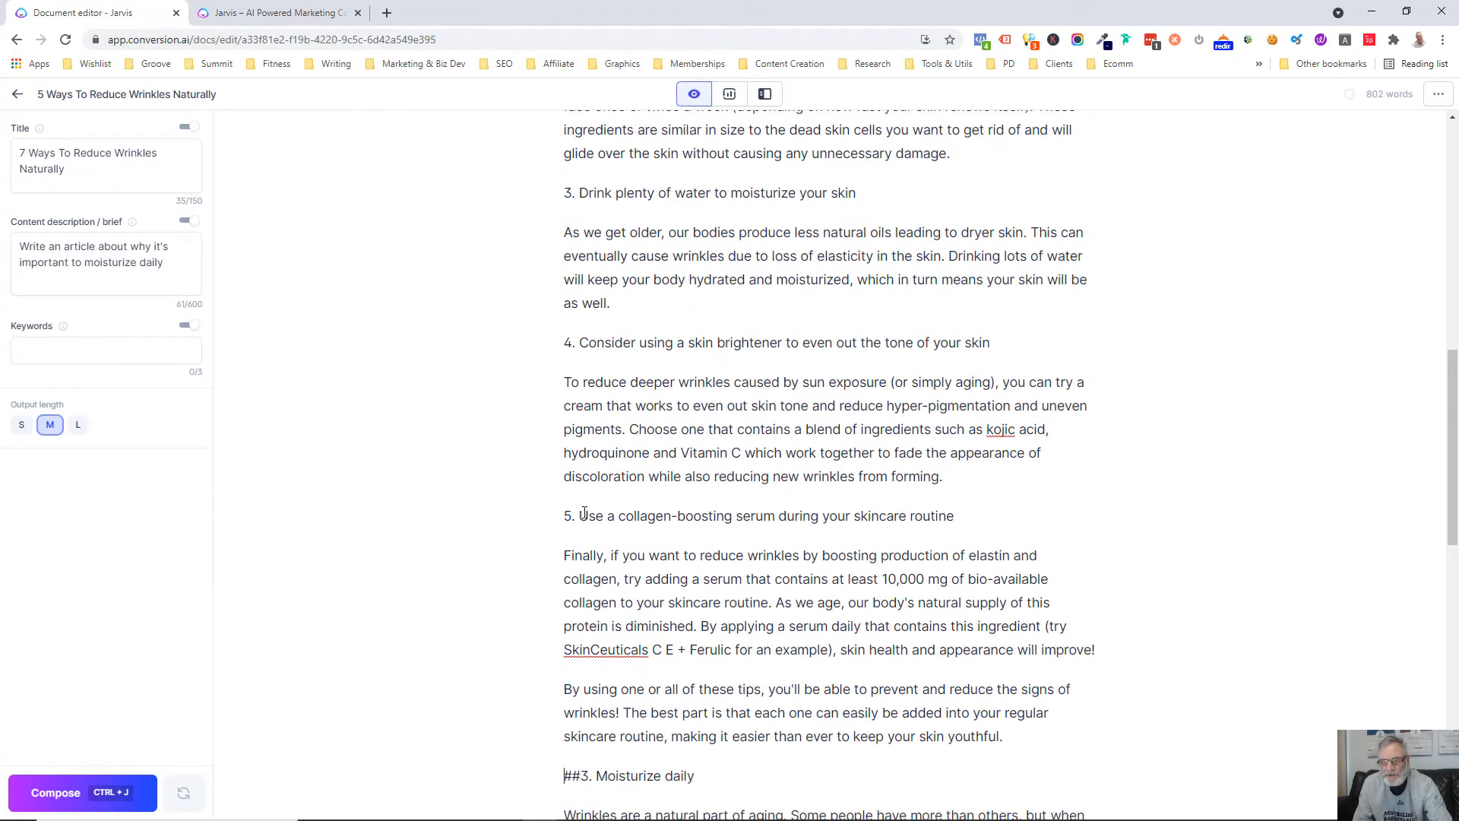
scroll(588, 503, "up", 4)
scroll(592, 534, "up", 4)
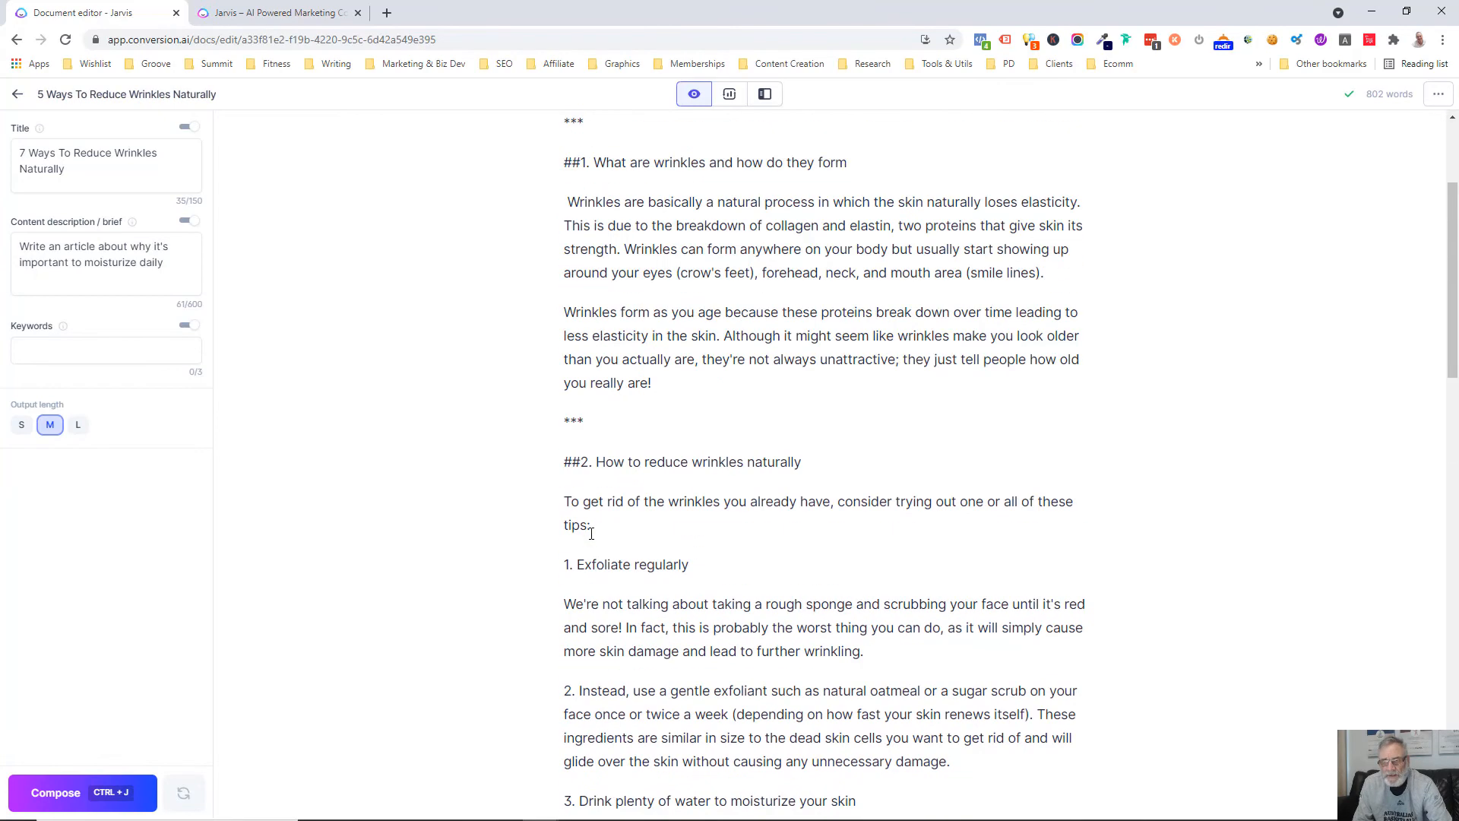
Delete the "***" separators above the "##2. How to reduce wrinkles naturally" and "##1. What are wrinkles and how do they form" headings
left_click_drag(589, 422, 562, 423)
key("BackSpace")
key("BackSpace")
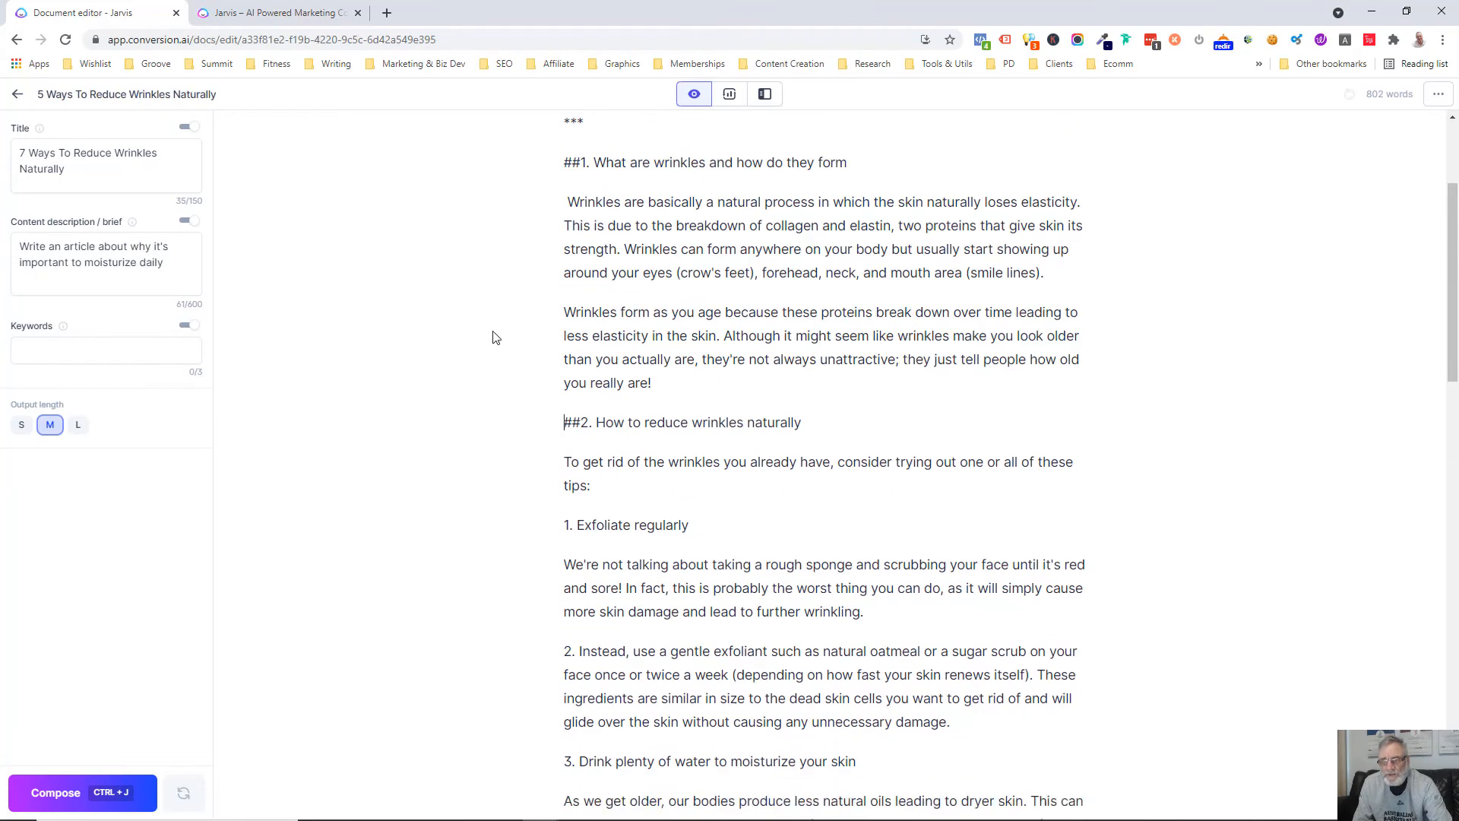
scroll(580, 327, "up", 3)
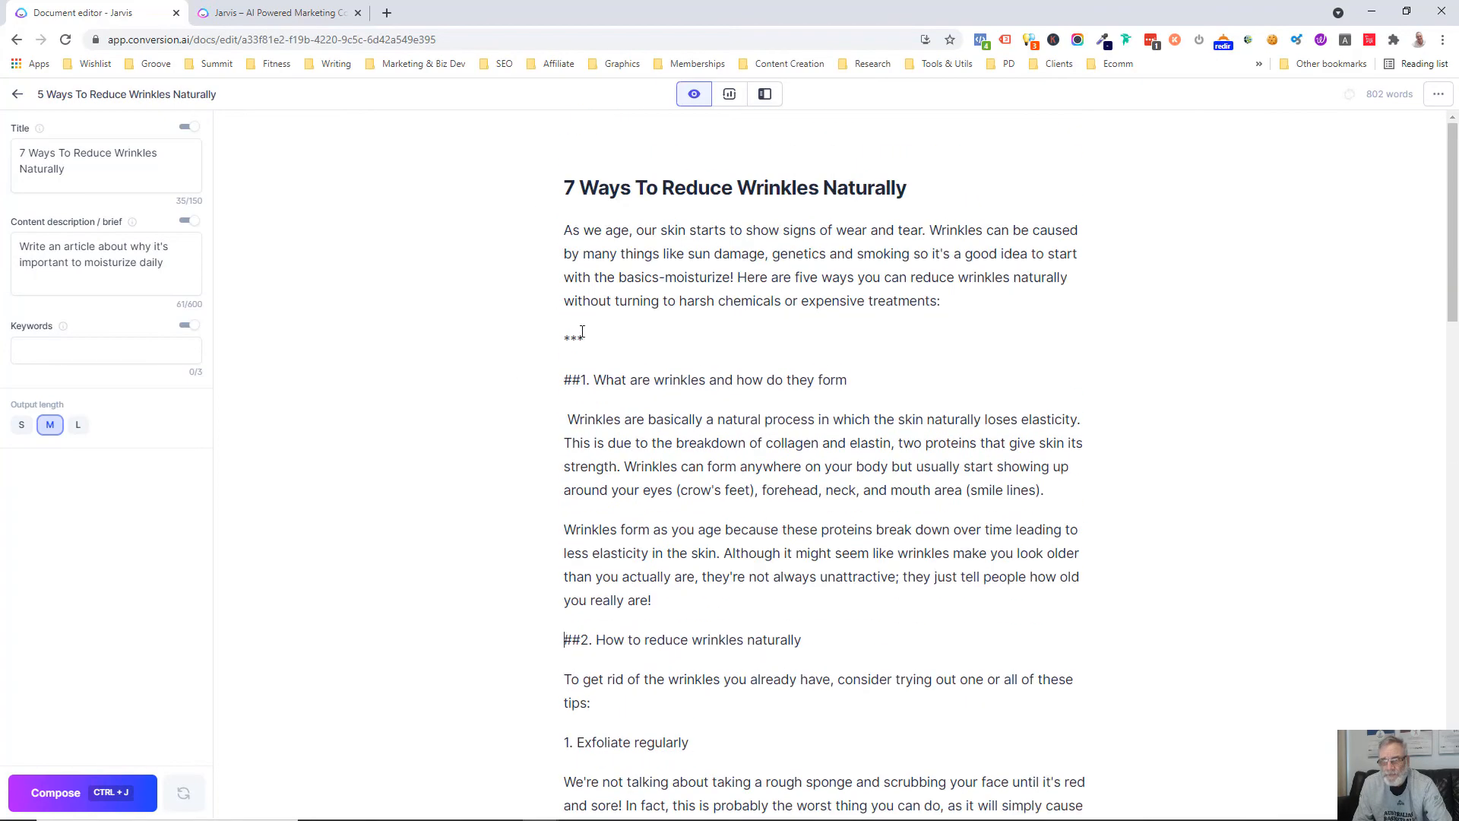
left_click_drag(585, 336, 554, 334)
key("BackSpace")
Try having the AI run "write a concluding paragraph about the above" below the "##7" heading
scroll(713, 441, "down", 15)
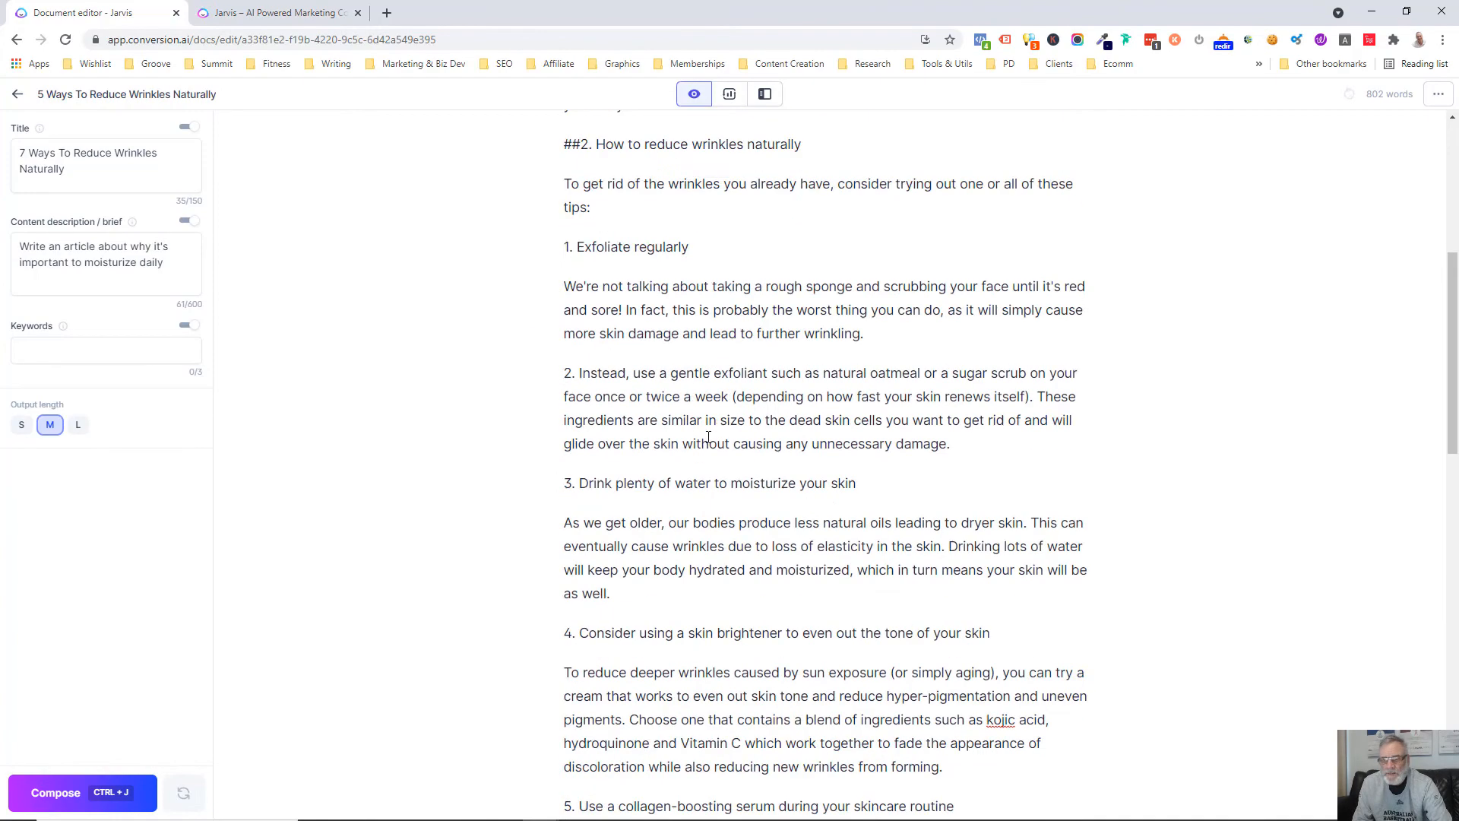
left_click(678, 505)
left_click(686, 499)
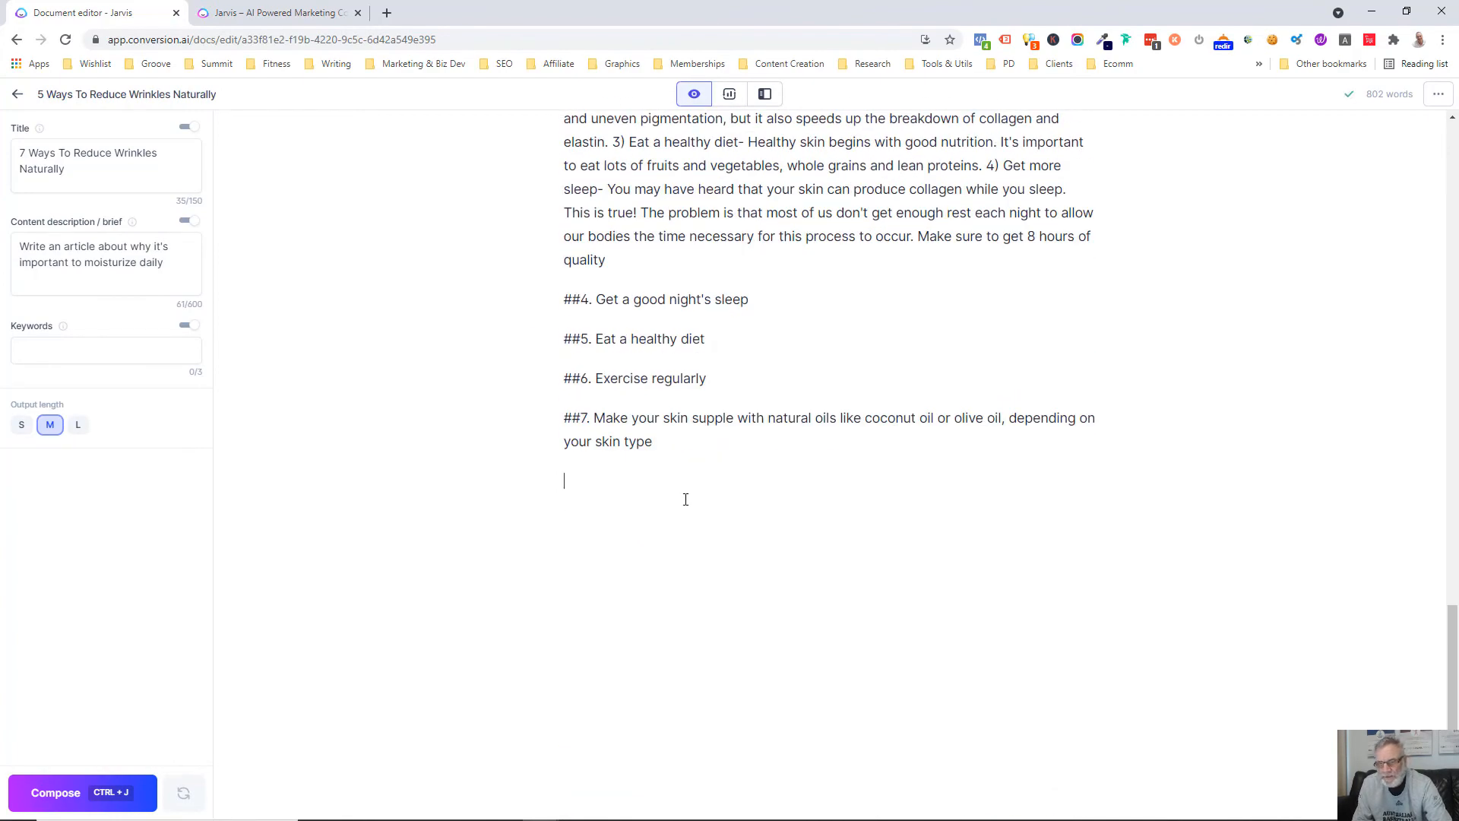
type("write a")
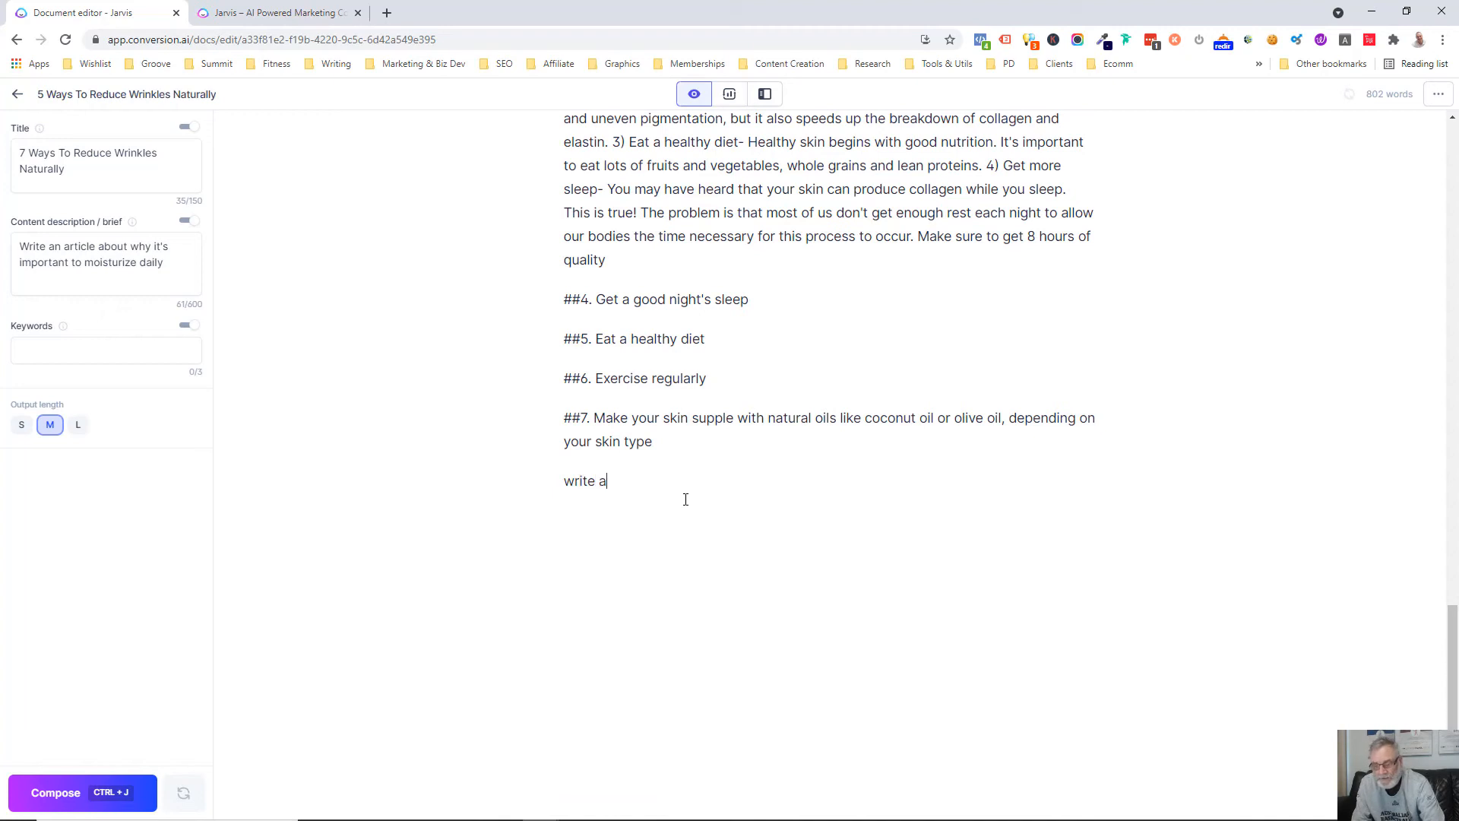
type(" concluding paragraph about the ao")
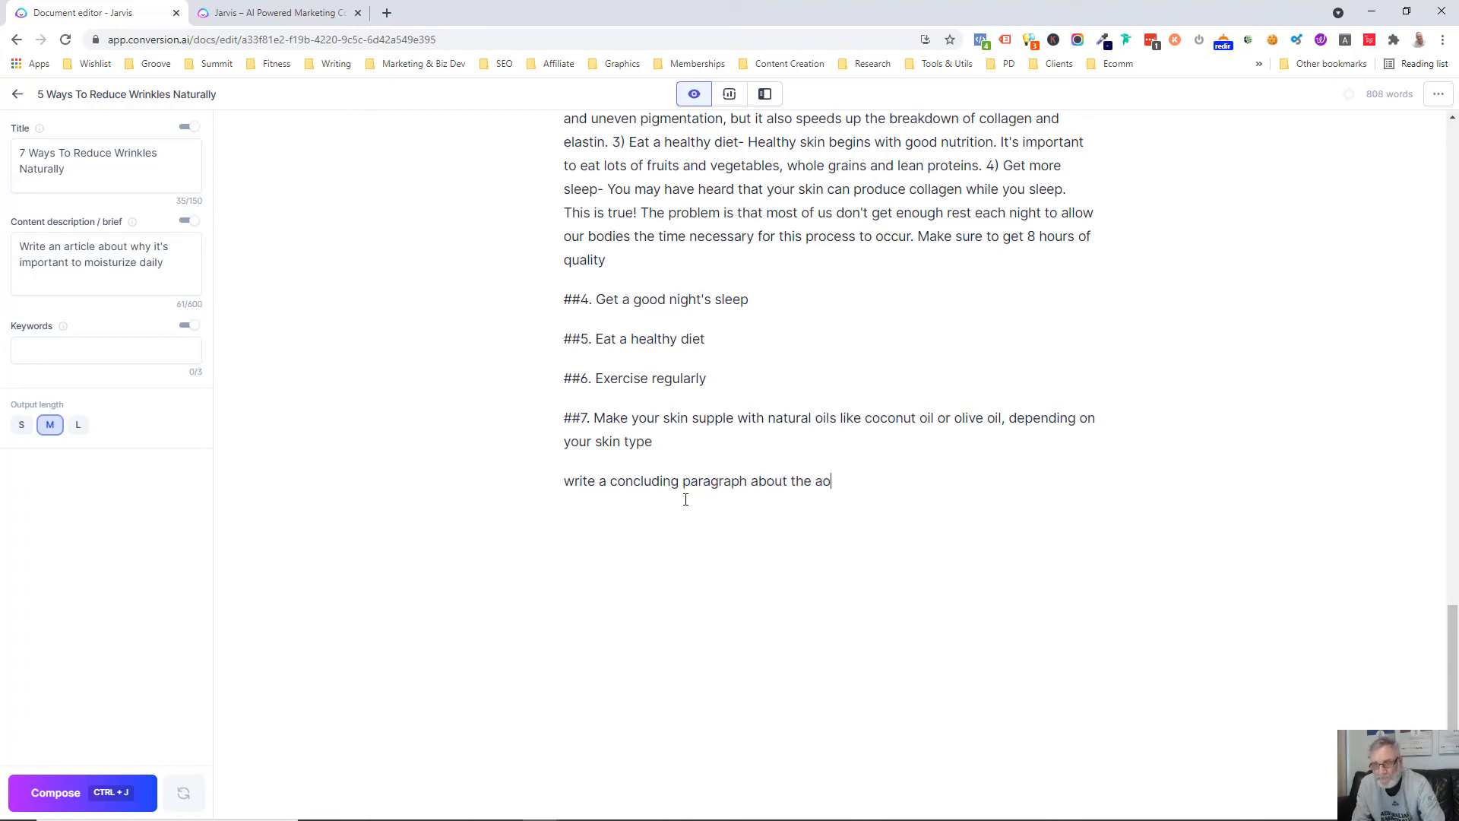
key("BackSpace")
type("bove")
key("ctrl+j")
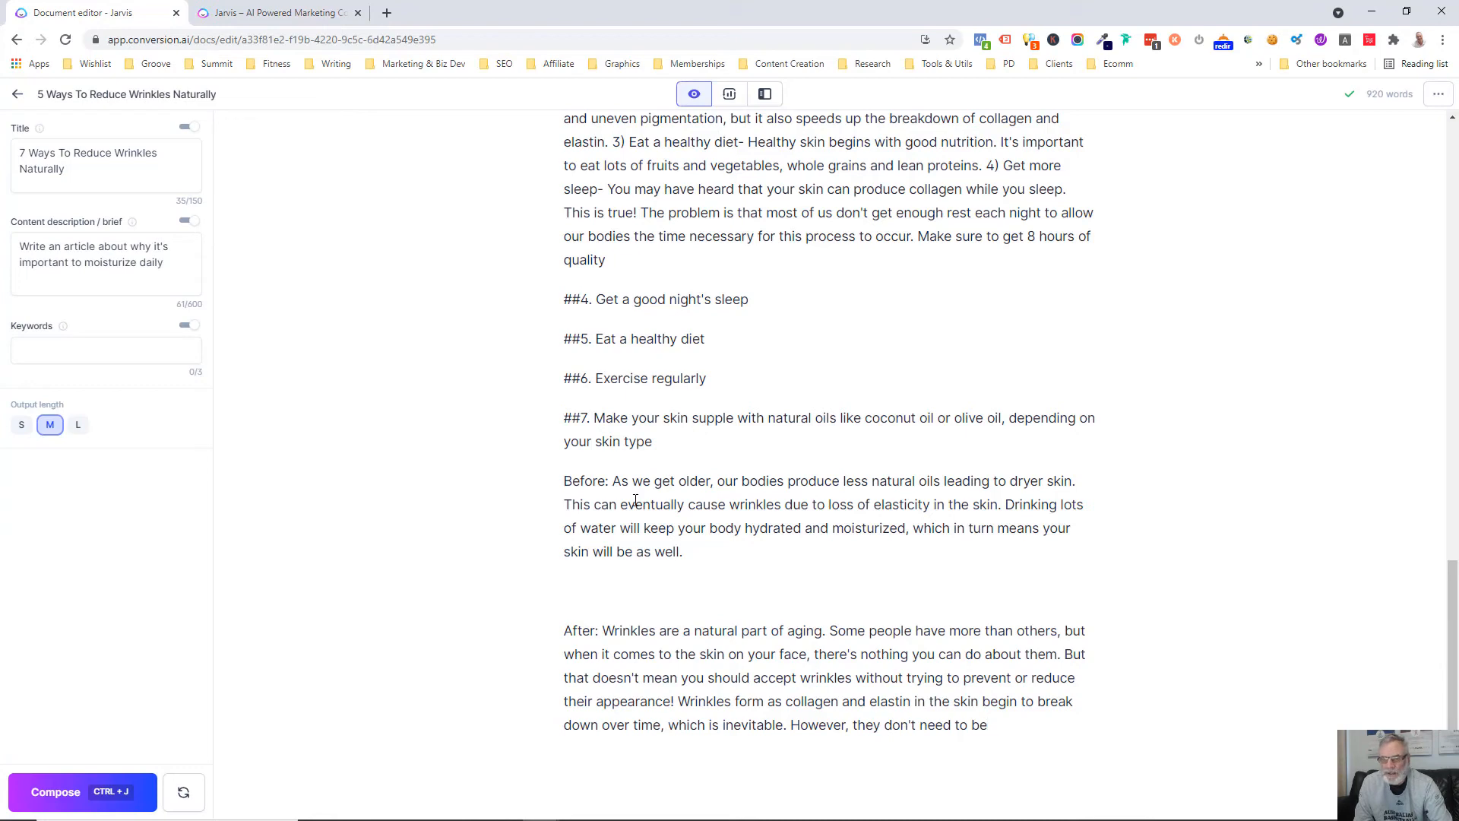
Try having the AI run "write a pas about the above" above the "Before:" paragraph and continue composing its text
left_click(566, 481)
key("Return")
key("Return")
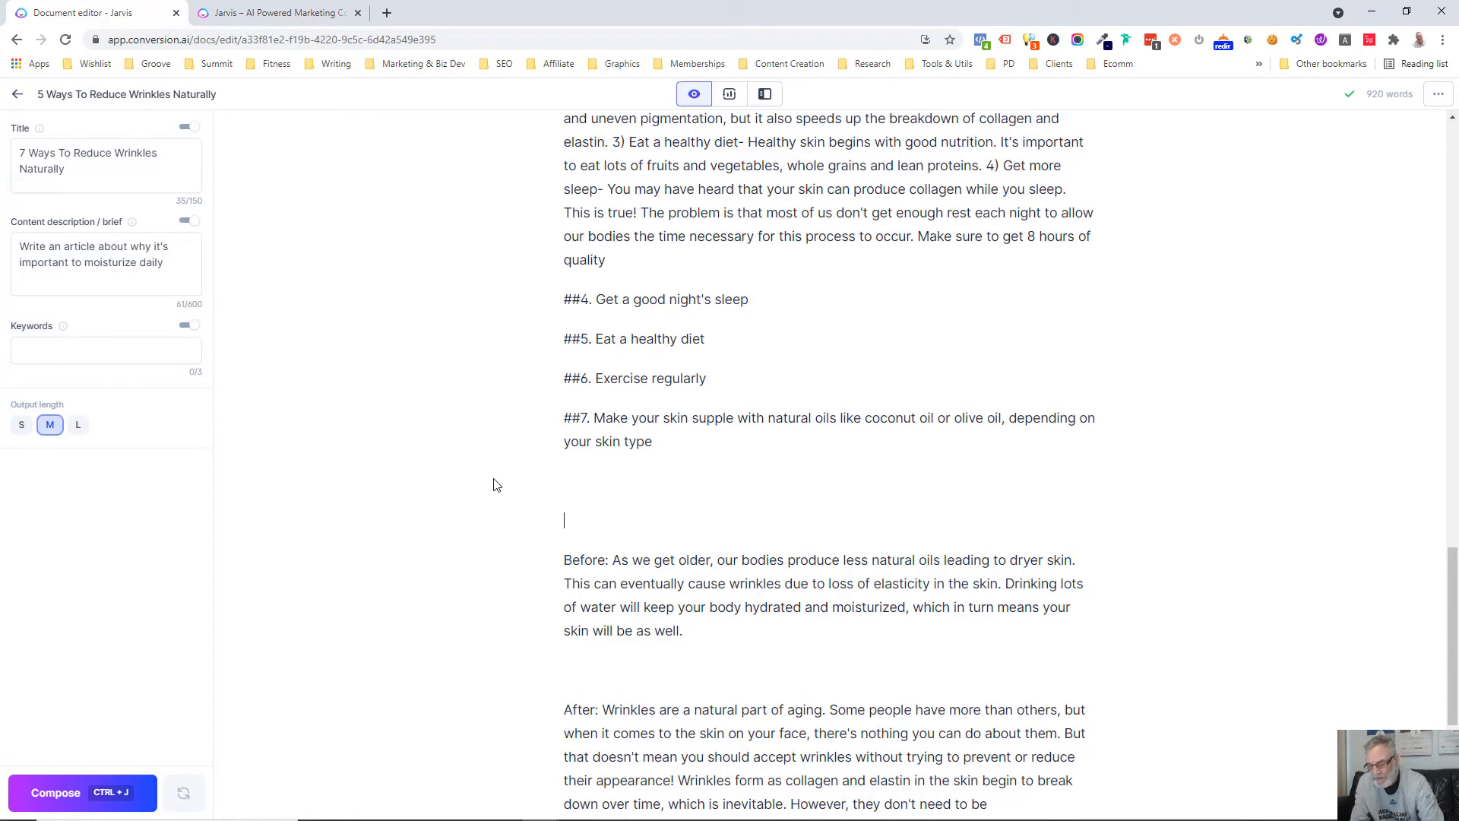
type("write a p")
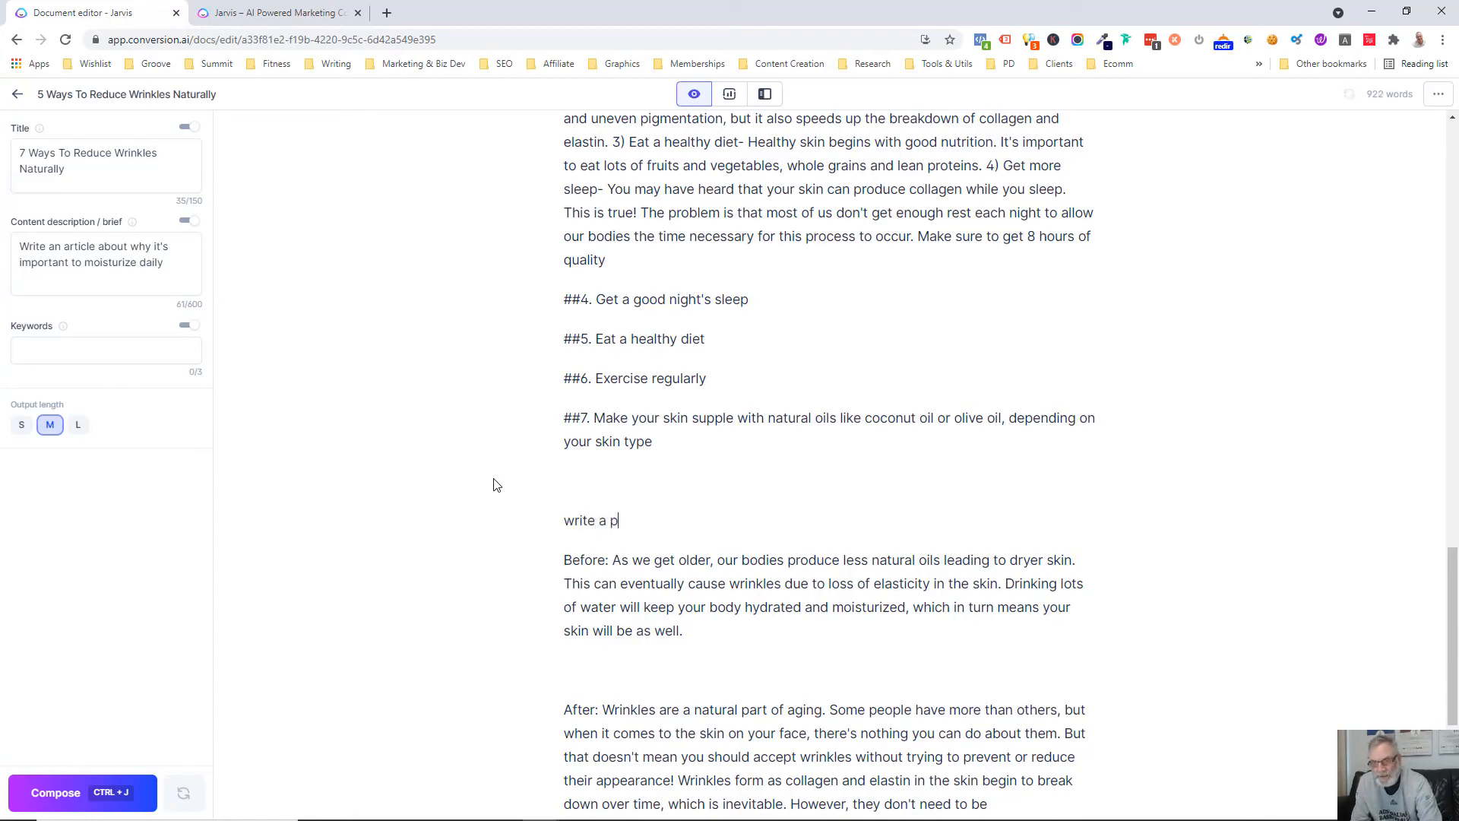
type("as about the above")
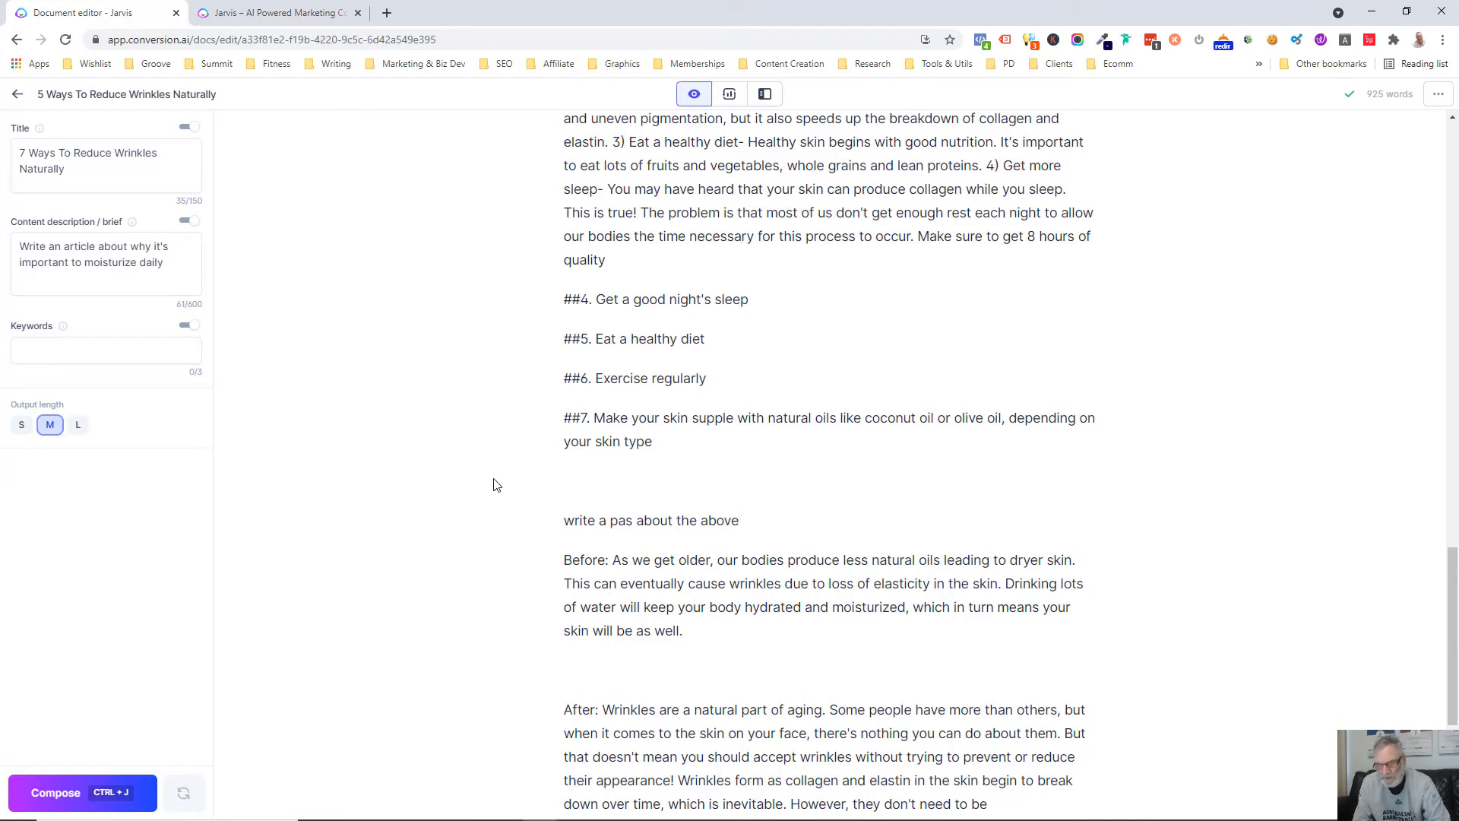
key("shift+Home")
key("ctrl+j")
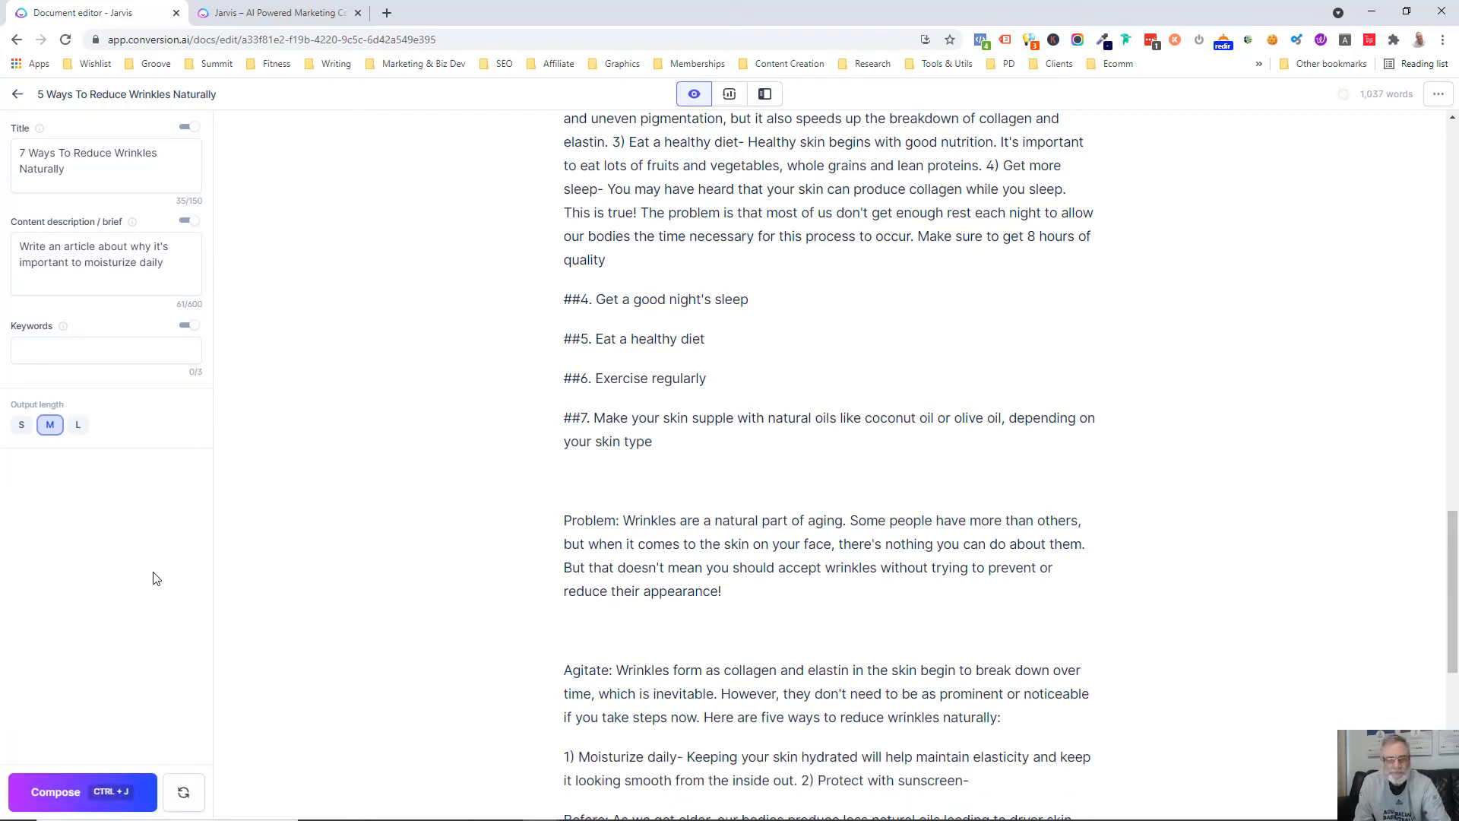
left_click(51, 794)
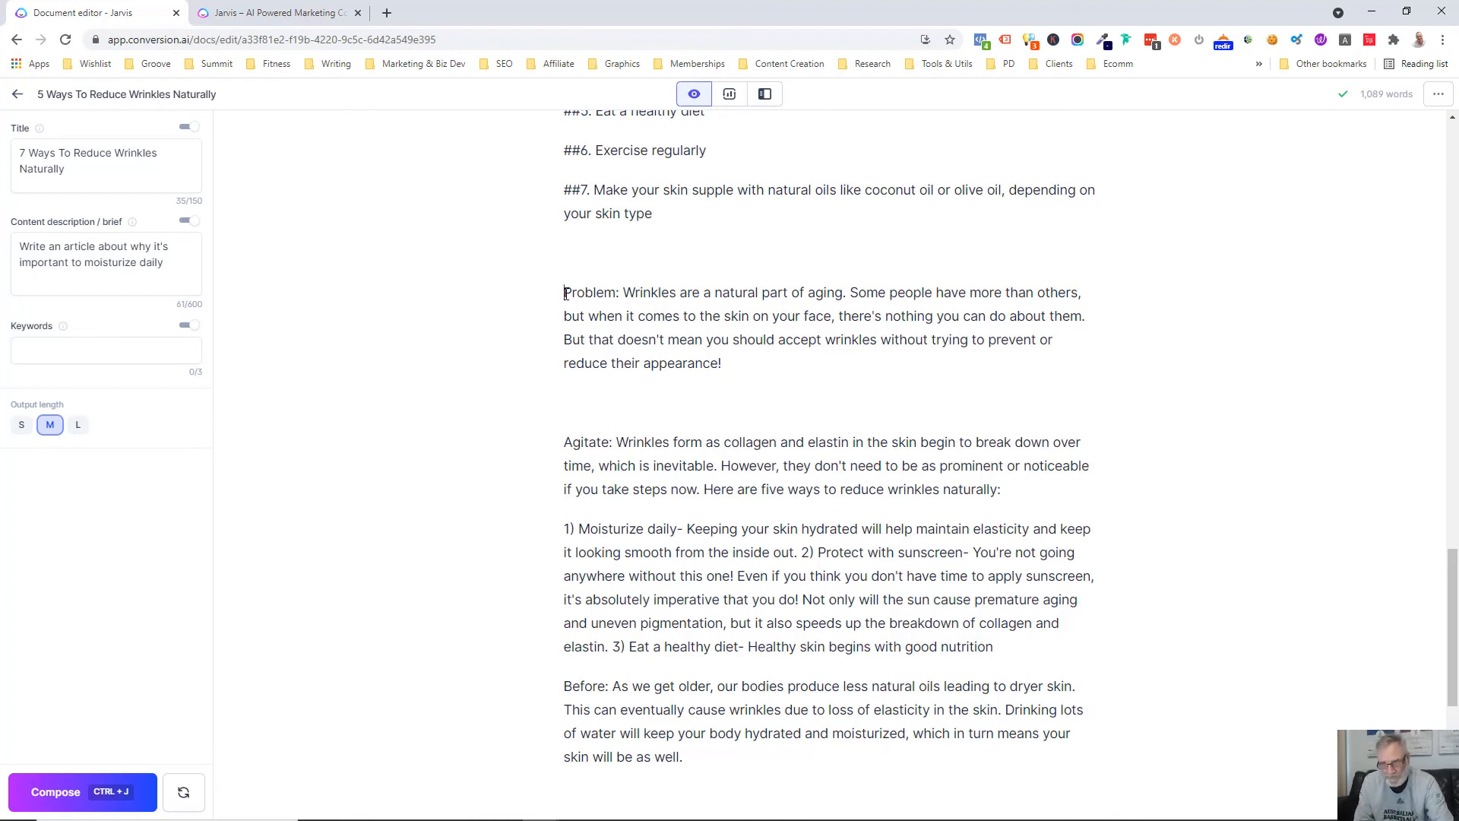
Replace all the generated text below the "##7" heading with AI output from the command "write a conclusion about the above"
left_click_drag(566, 294, 1025, 674)
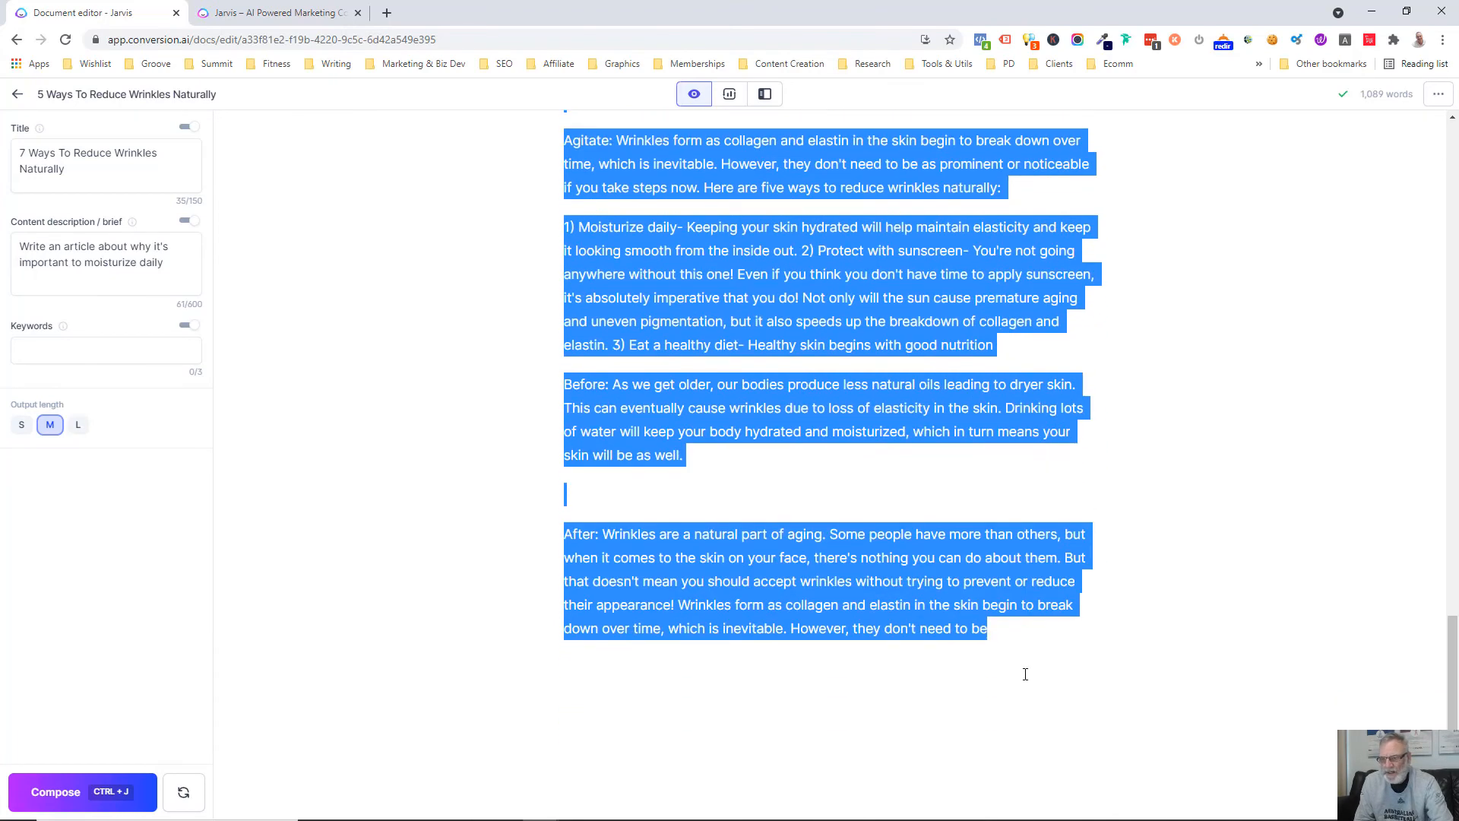
key("Delete")
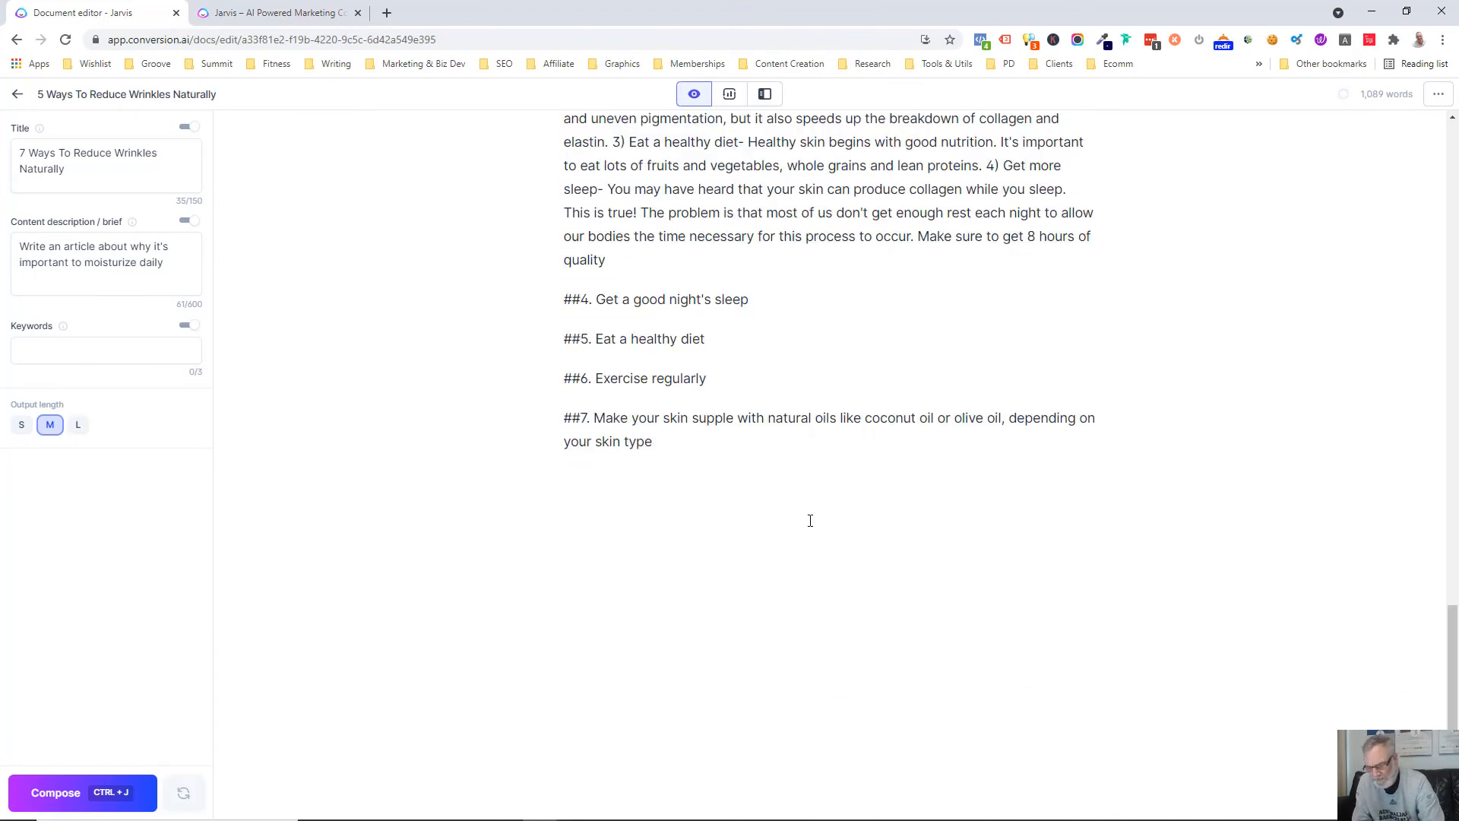
type("write a ")
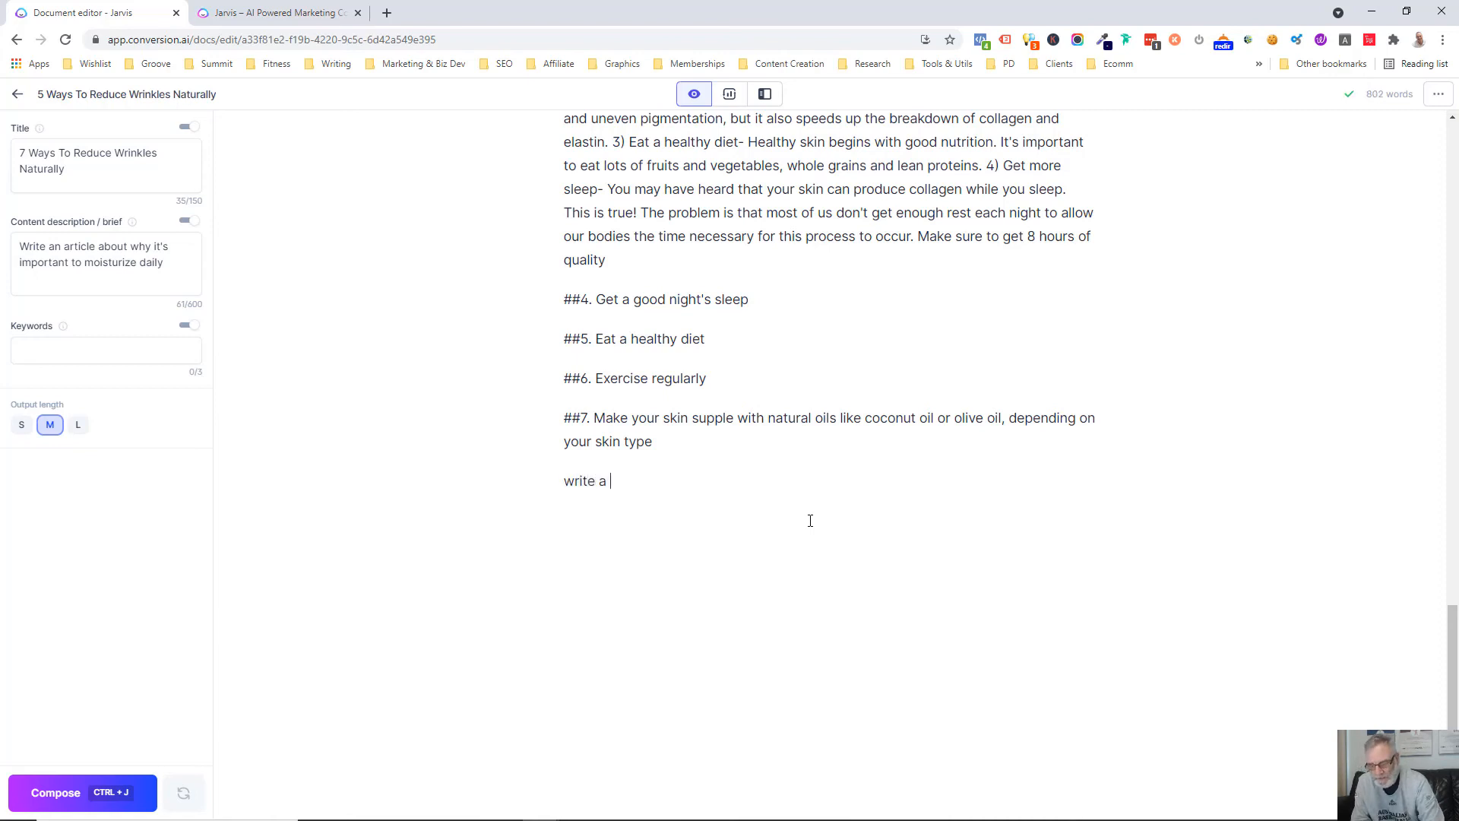
type("conclusion")
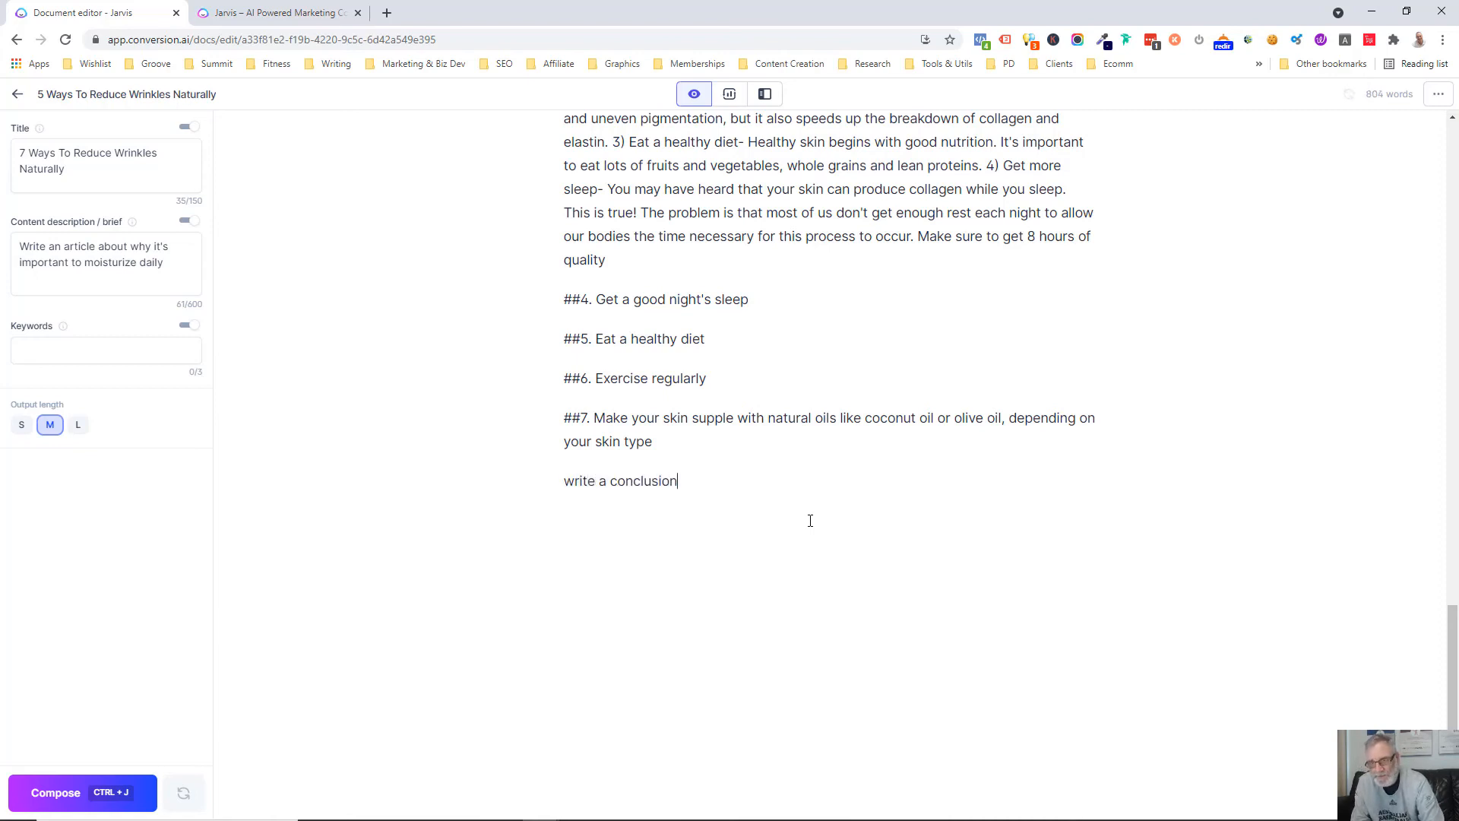
type(" about th")
key("BackSpace")
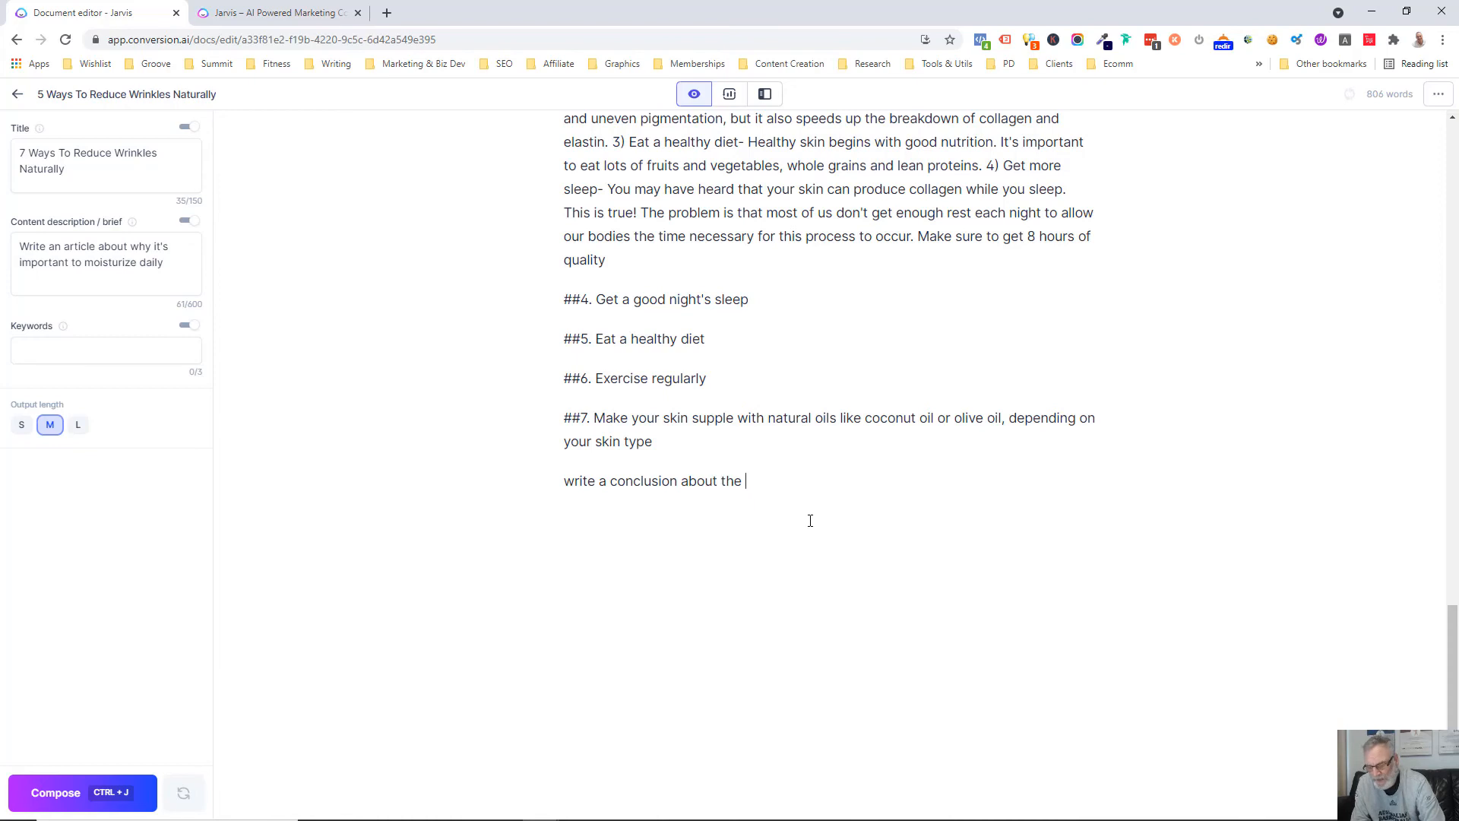
type("above")
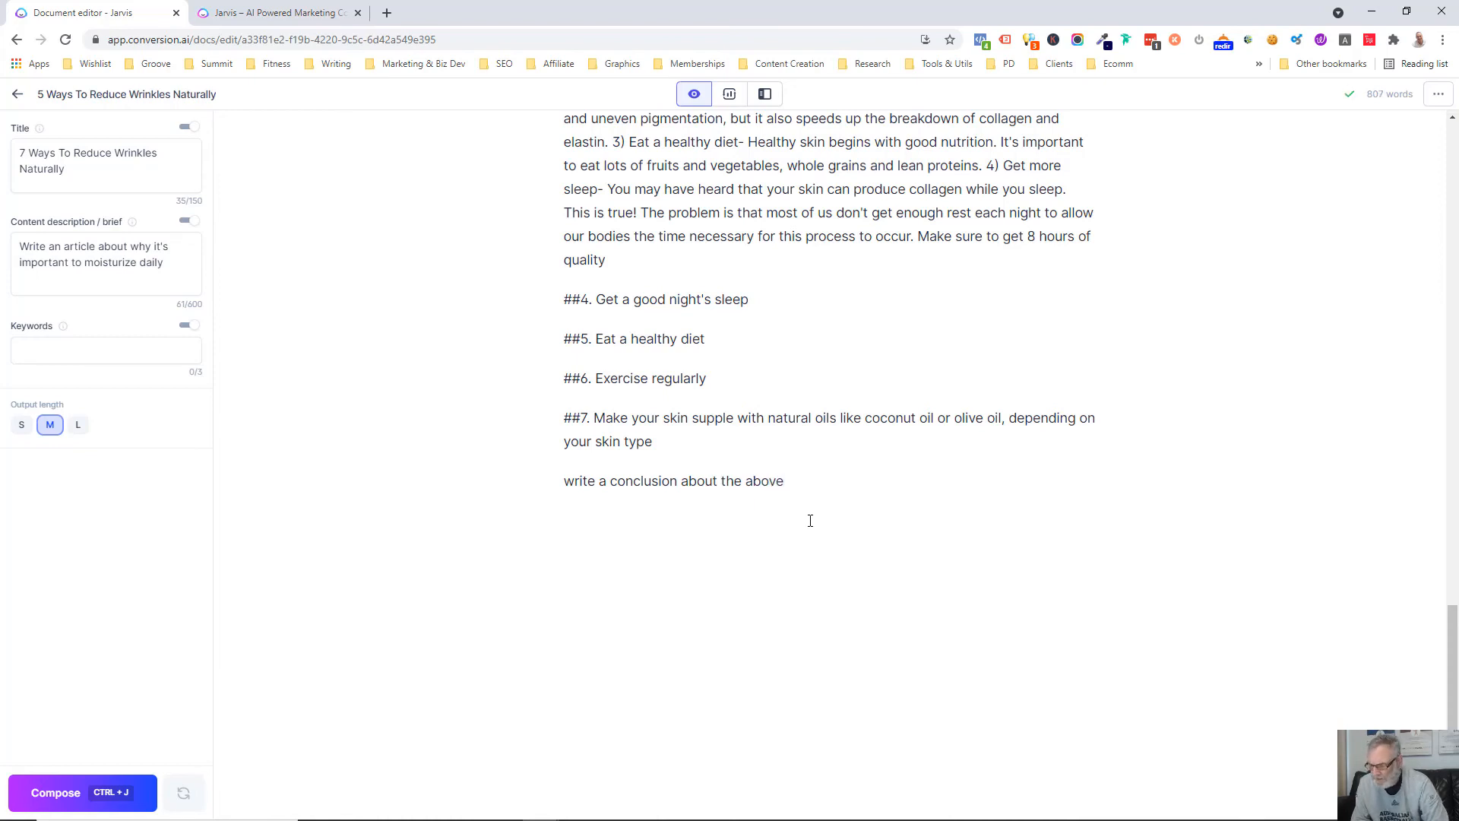
key("shift+Home")
key("ctrl+j")
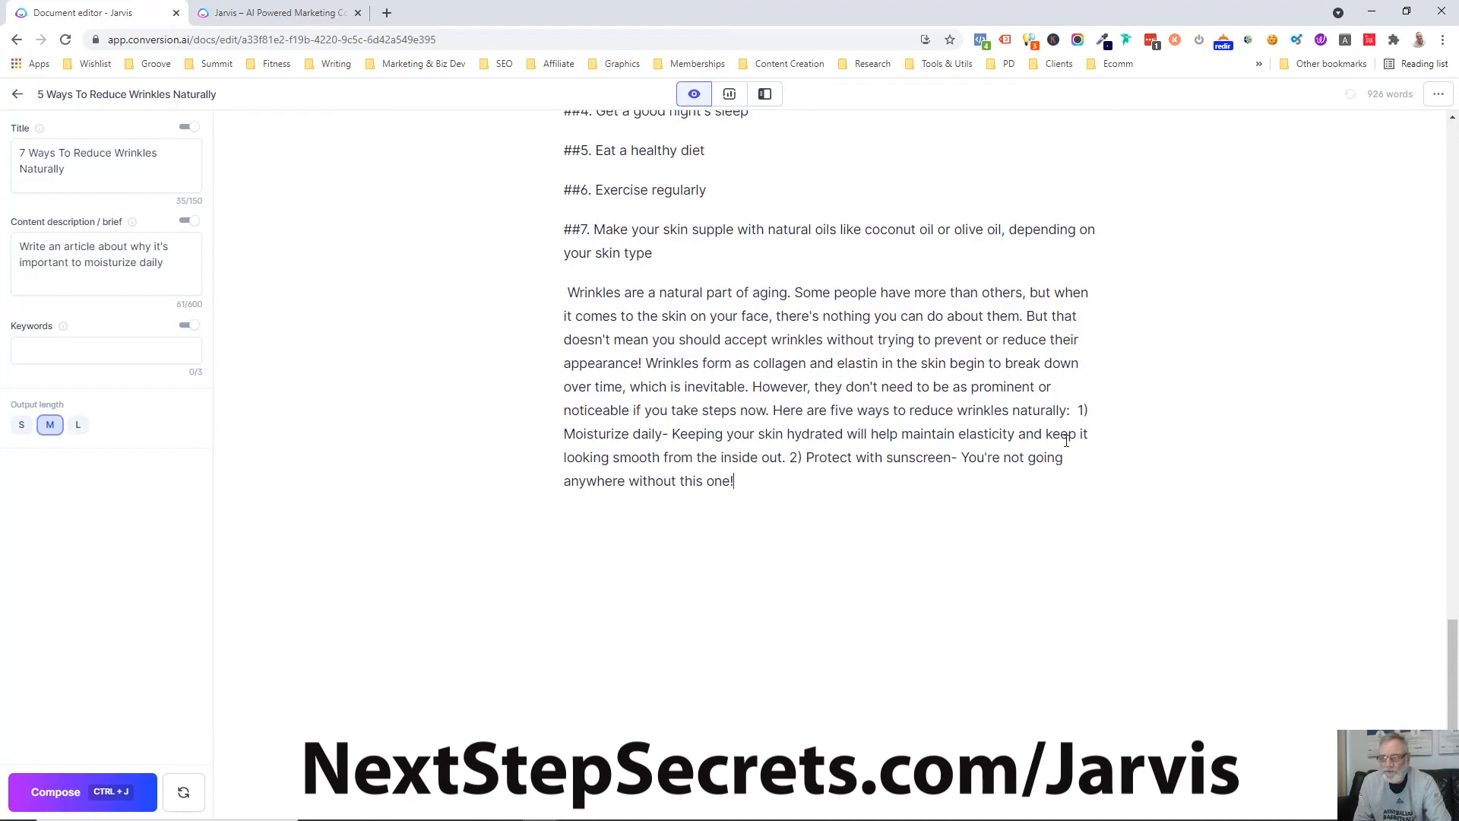
Split the generated conclusion so that points "1) Moisturize daily" and "2) Protect with sunscreen" each start their own paragraph
left_click(1078, 410)
key("Return")
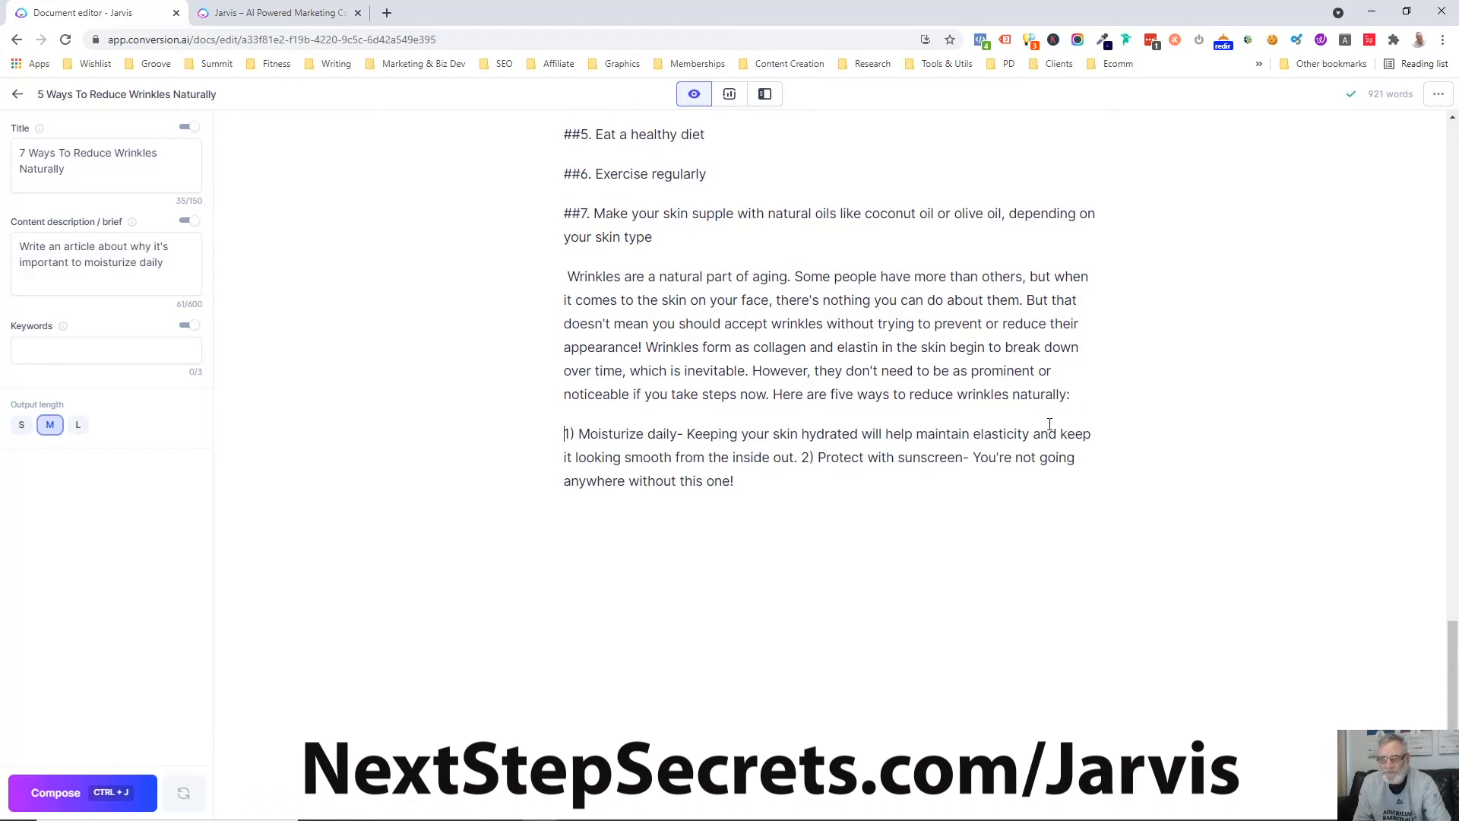
left_click(802, 458)
key("Return")
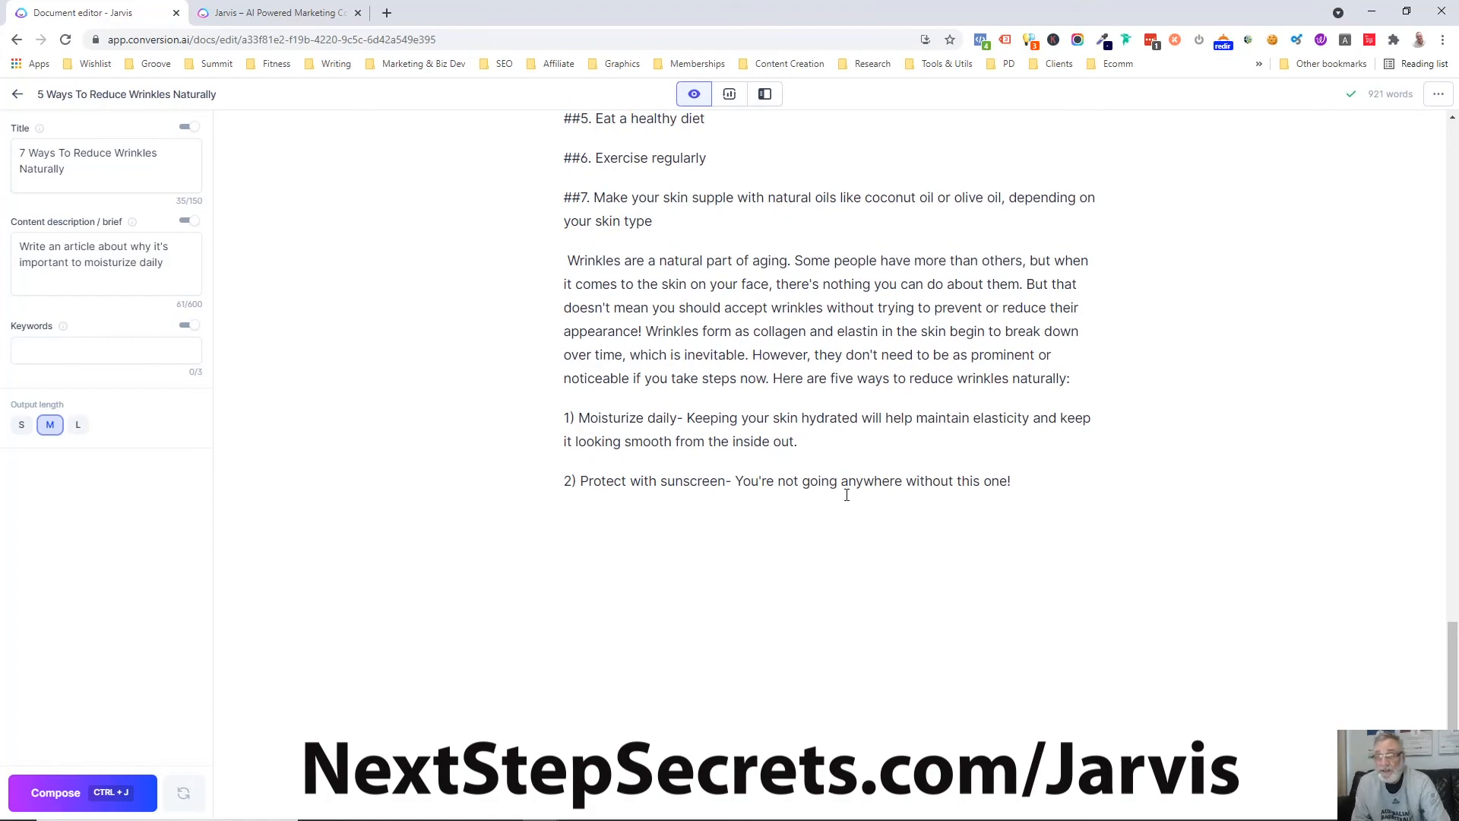
Open the Boss Mode Cheatsheet and examine its suggested commands for blog posts
scroll(848, 489, "up", 9)
scroll(865, 497, "down", 8)
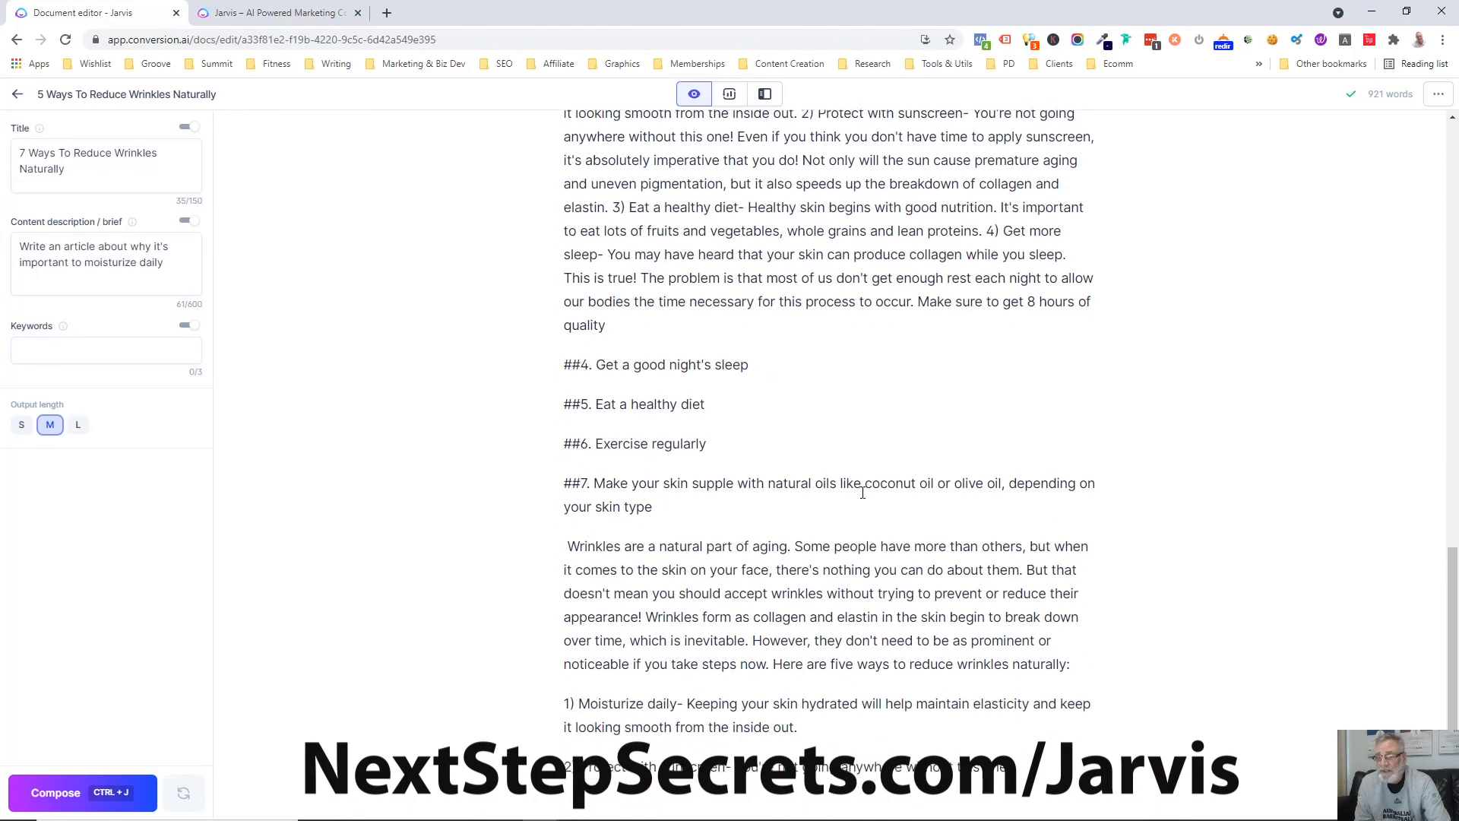
left_click(1434, 791)
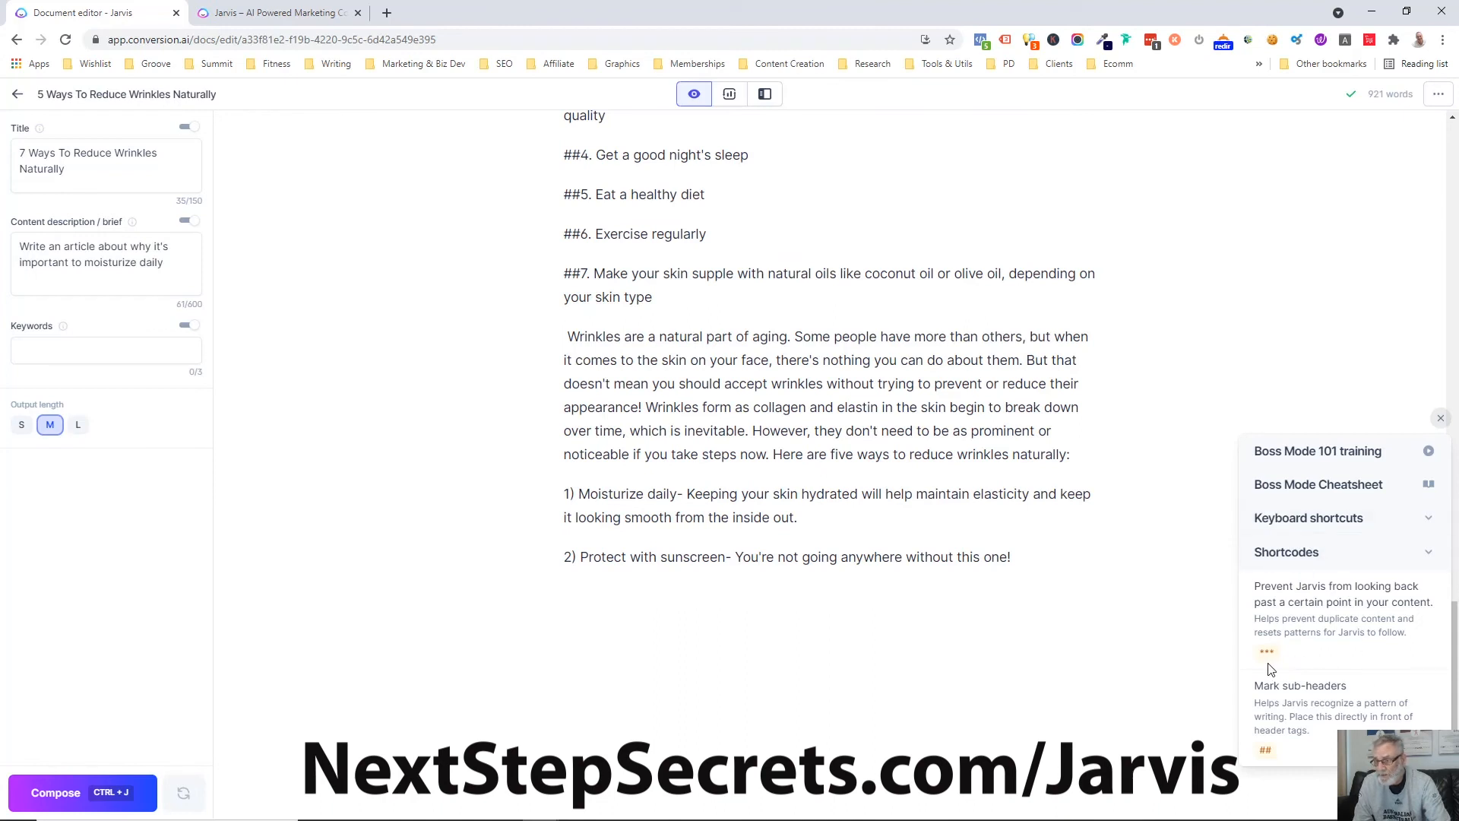
left_click(1327, 487)
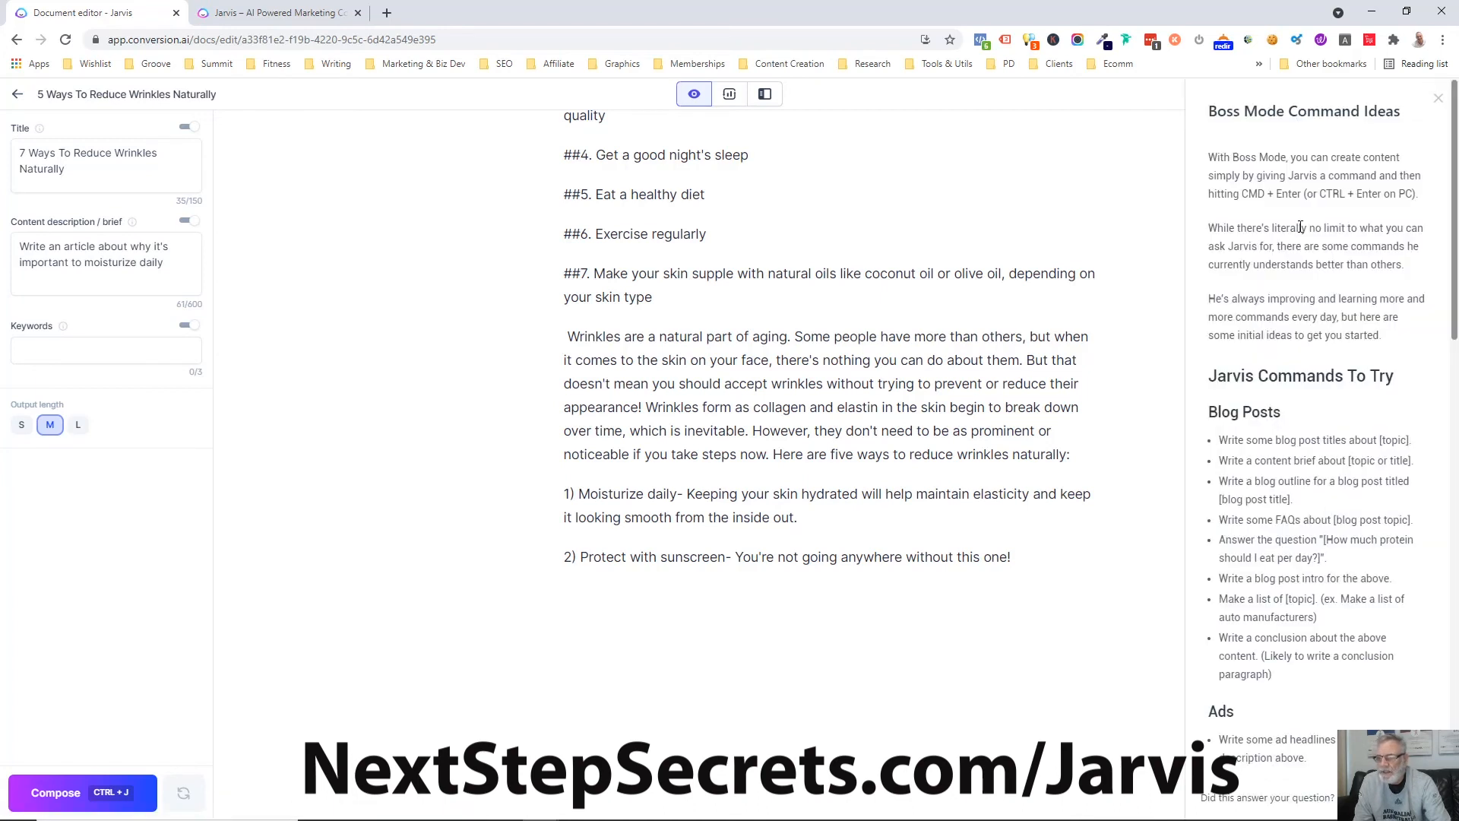
scroll(1231, 342, "down", 1)
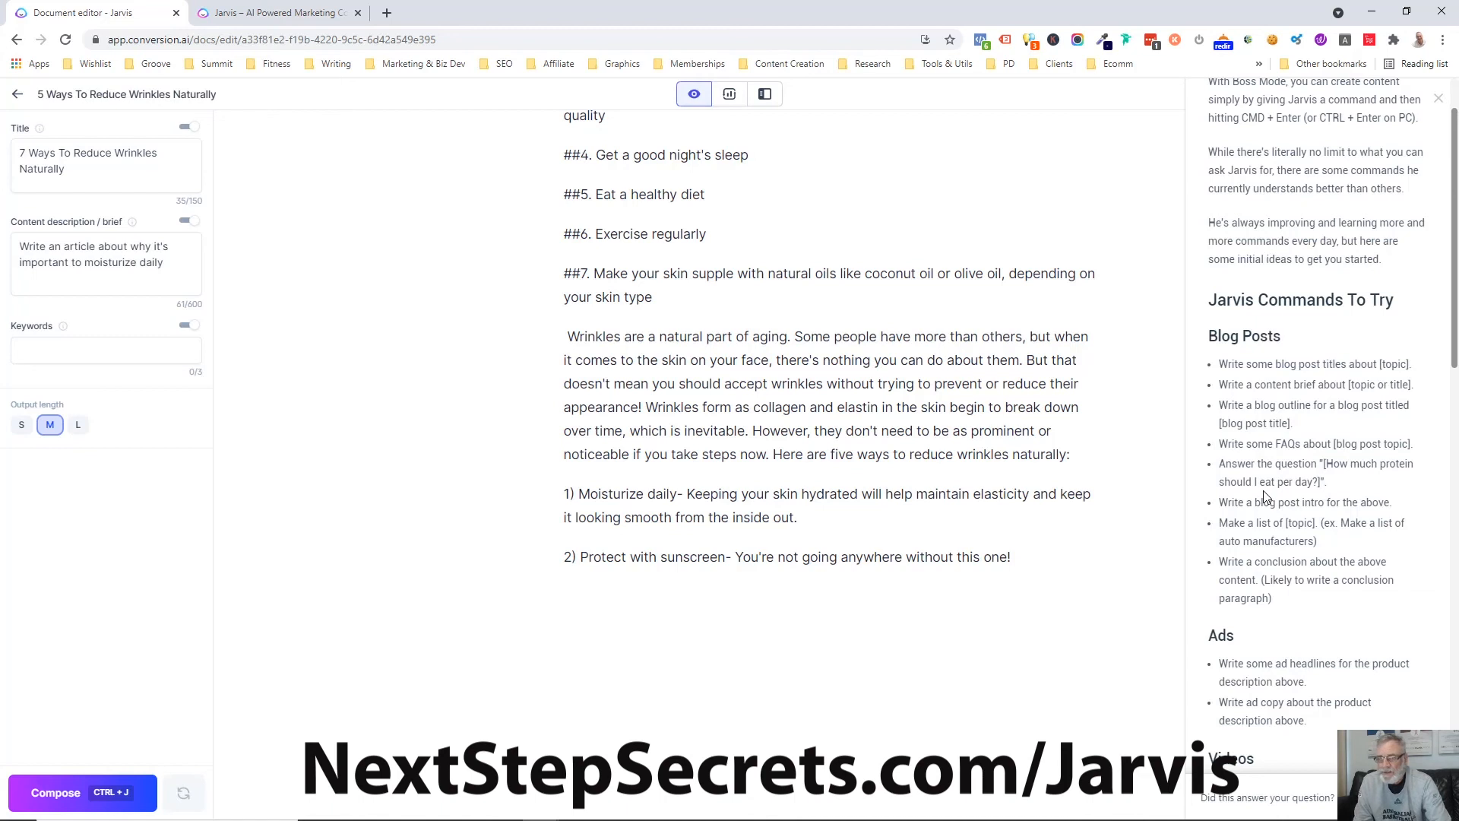
Have the AI run "answer the question why is hydration so important to reduce wrinkles" below the "2) Protect with sunscreen" point
left_click(728, 609)
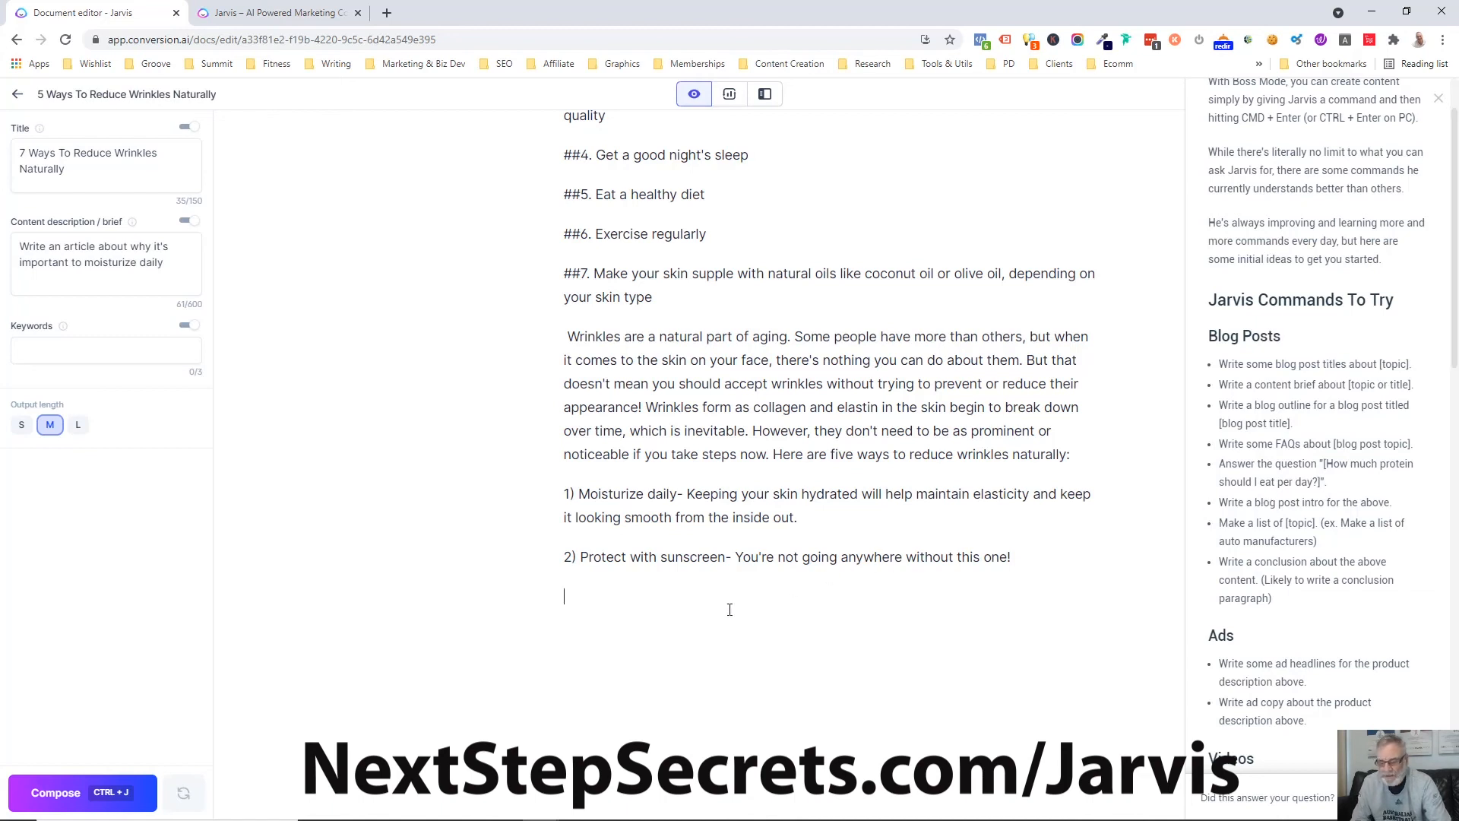
type("answer ")
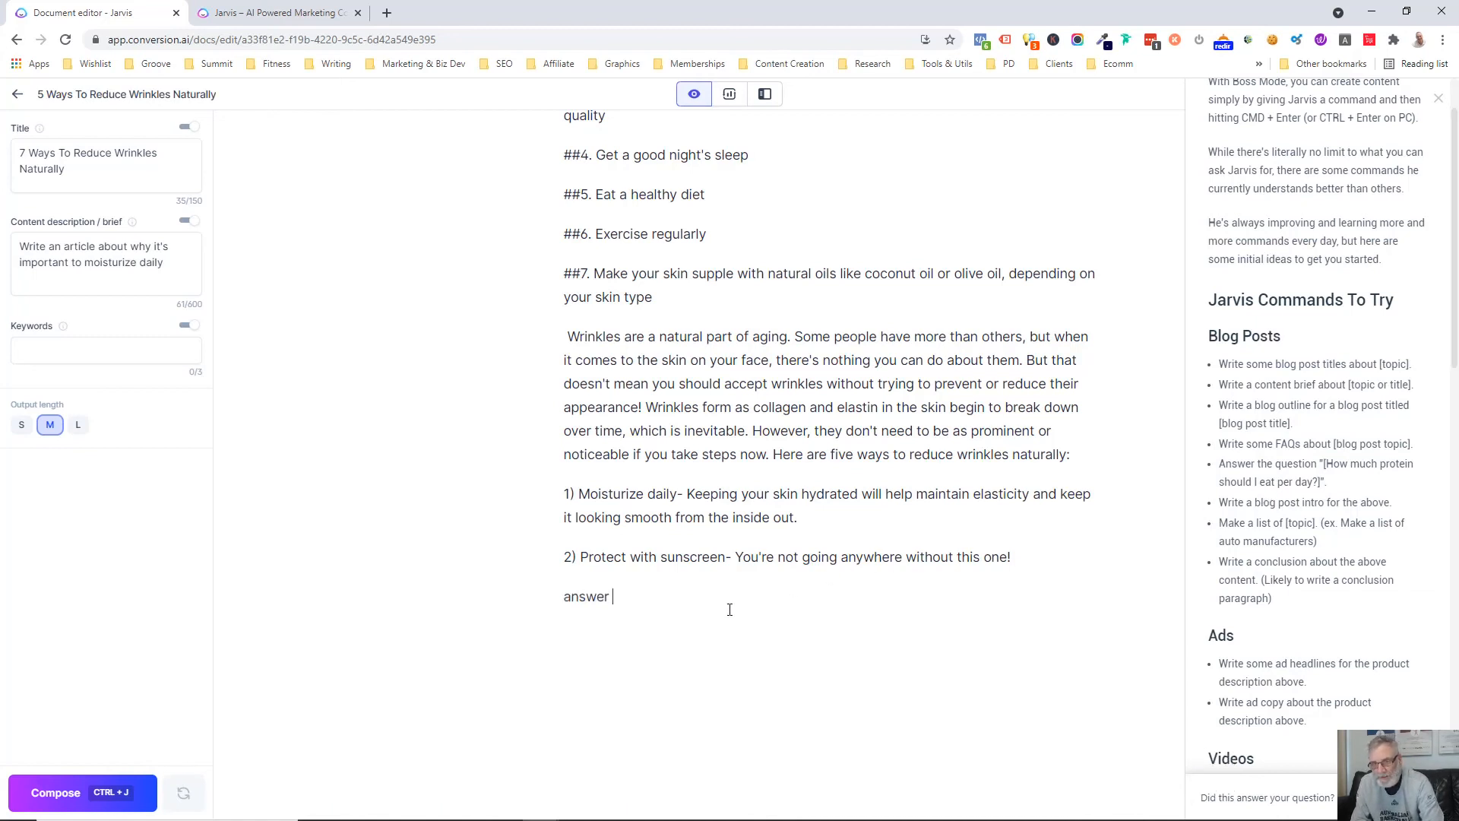
type("the question ")
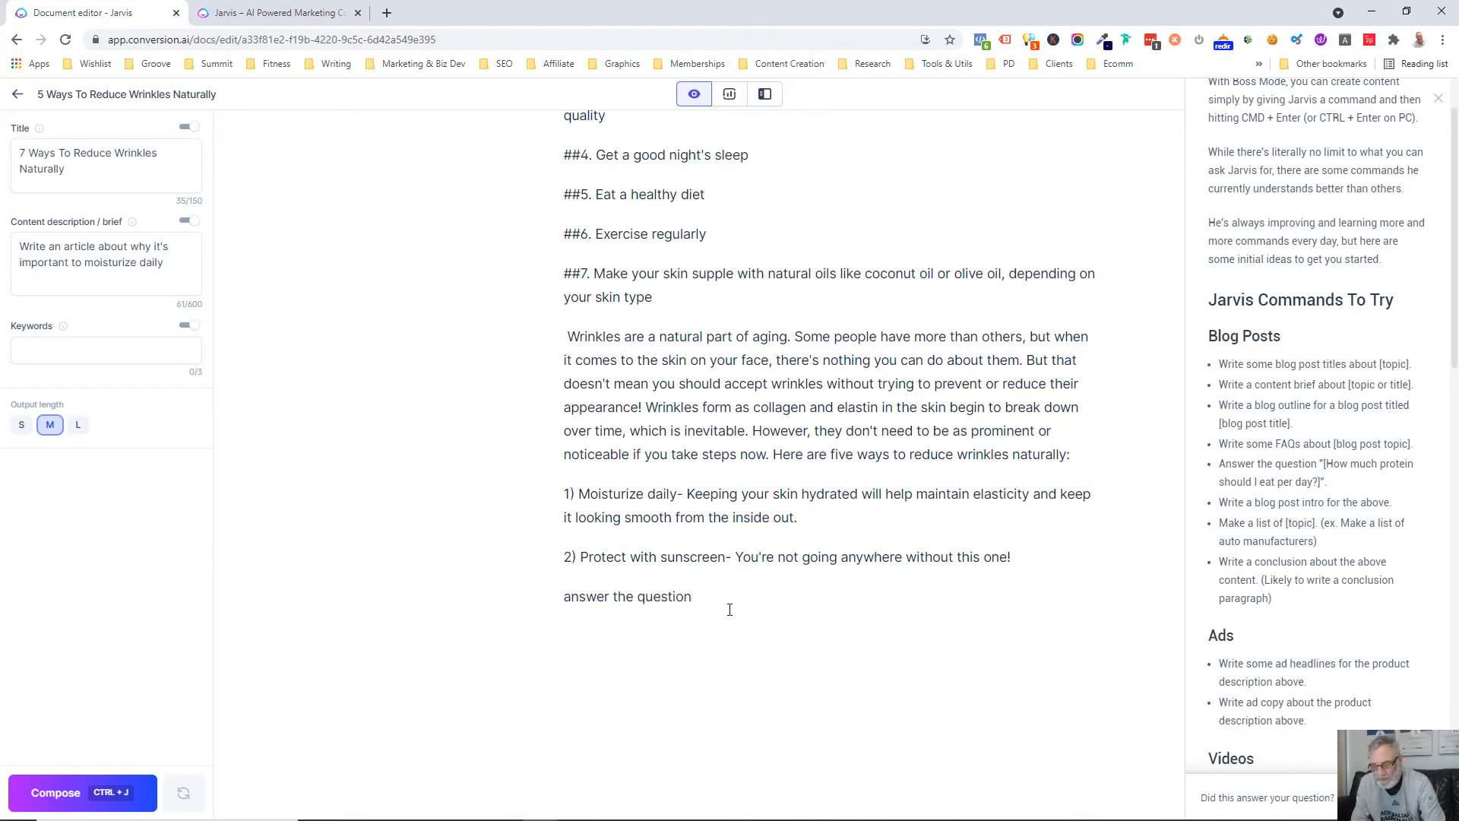
type("why is h")
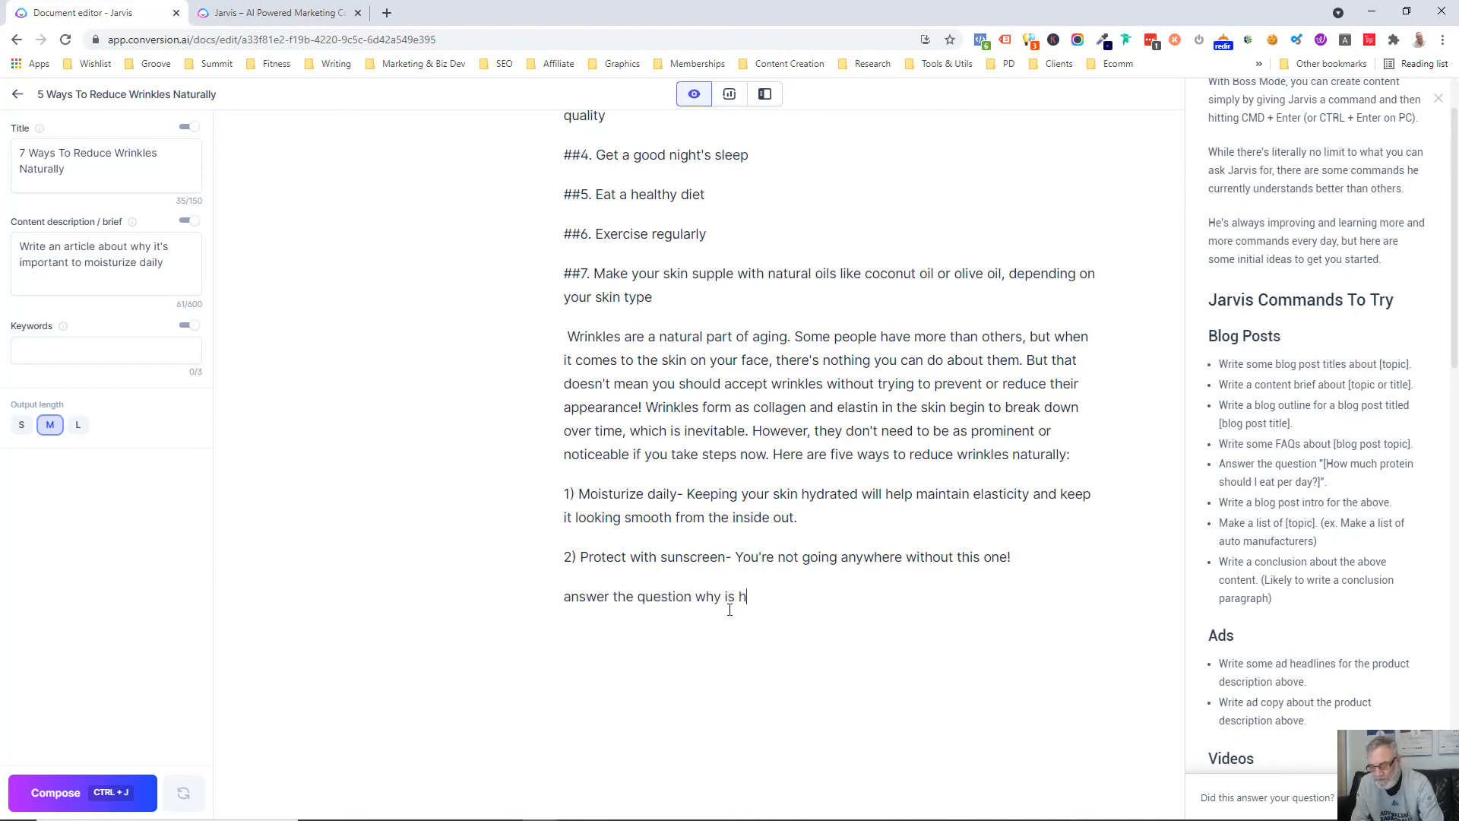
type("ydration so import")
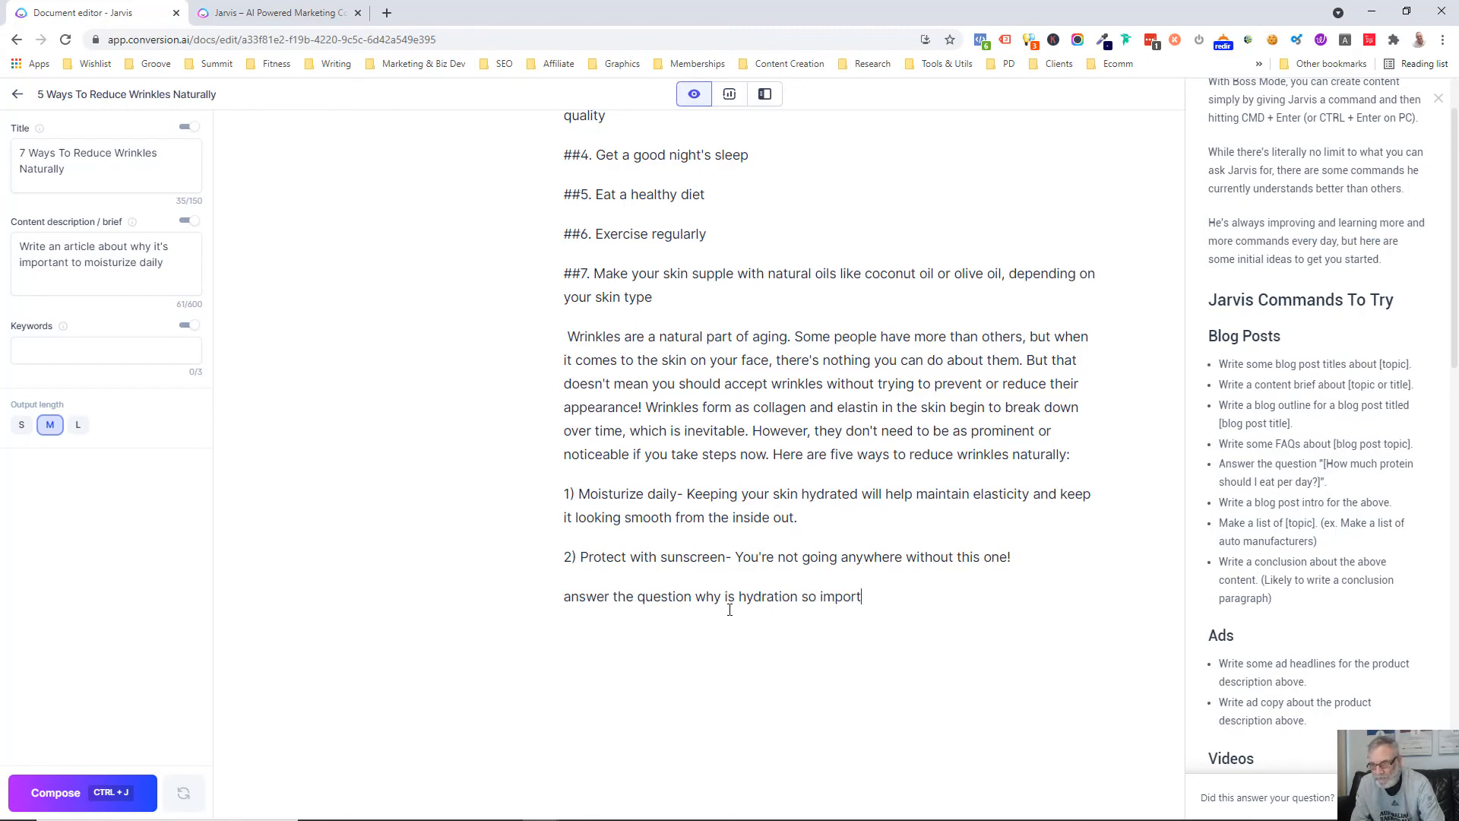
type("ant to reduce w")
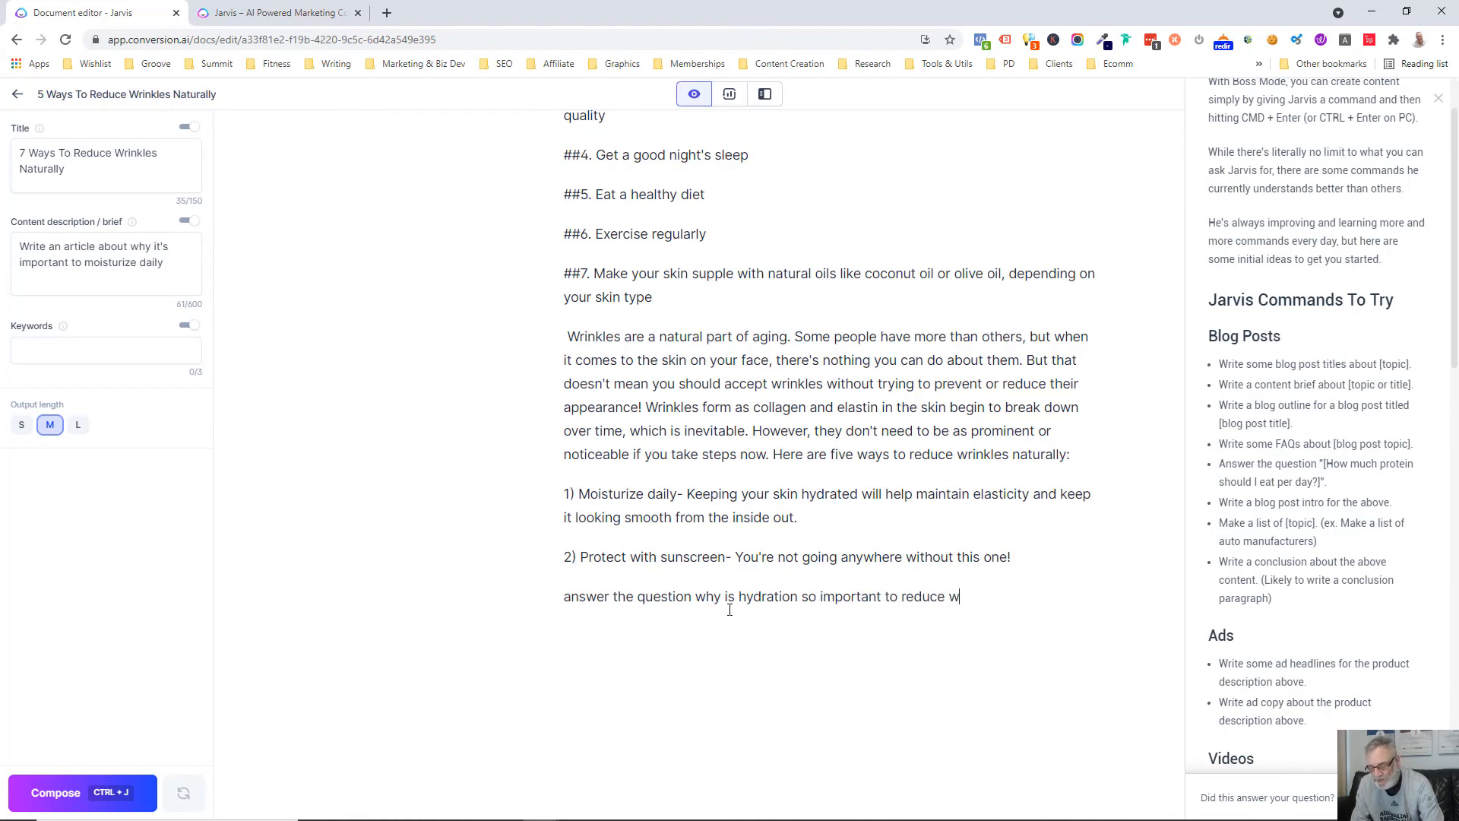
type("rinkles")
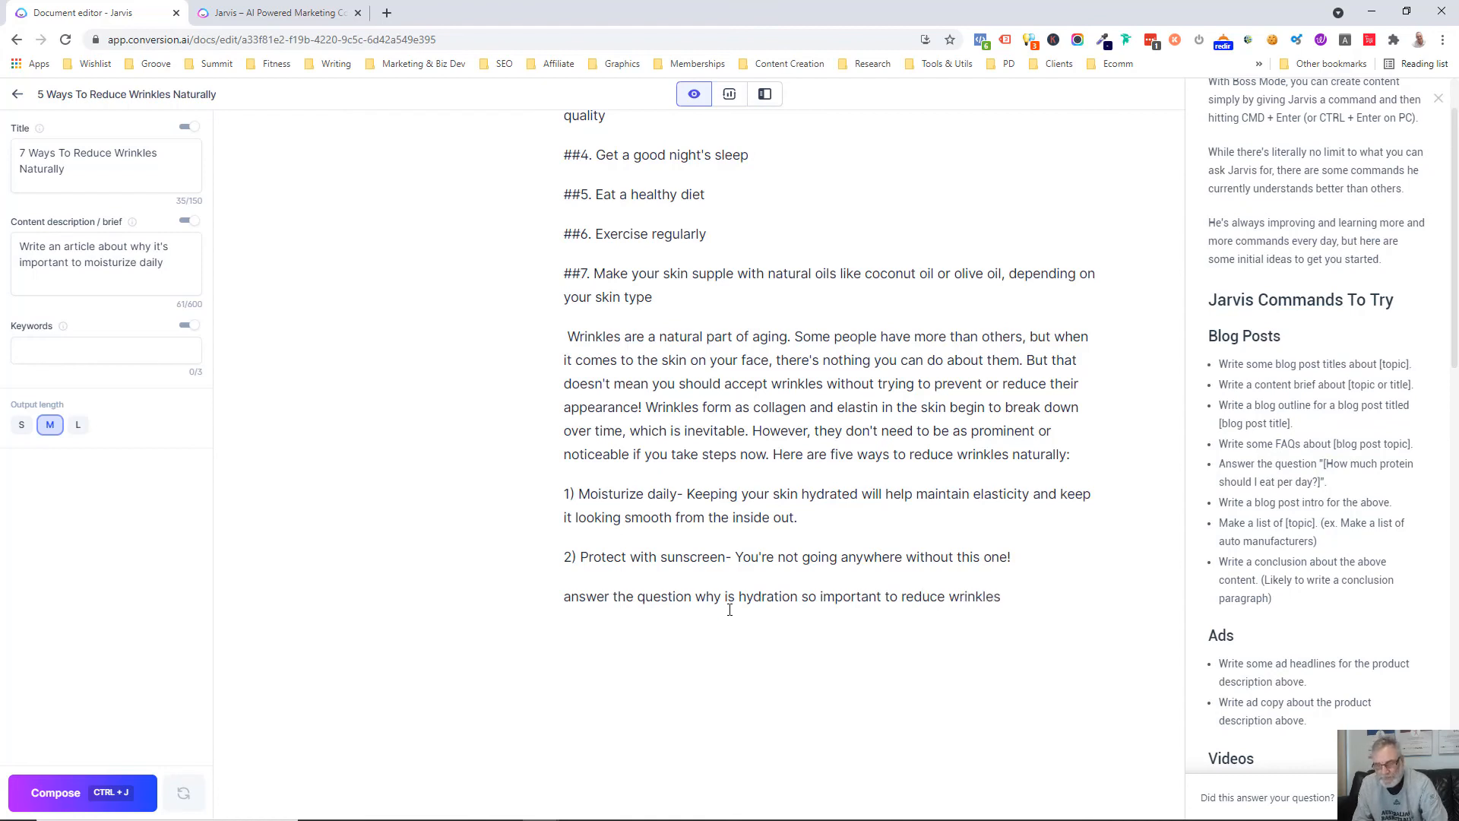
key("ctrl+Return")
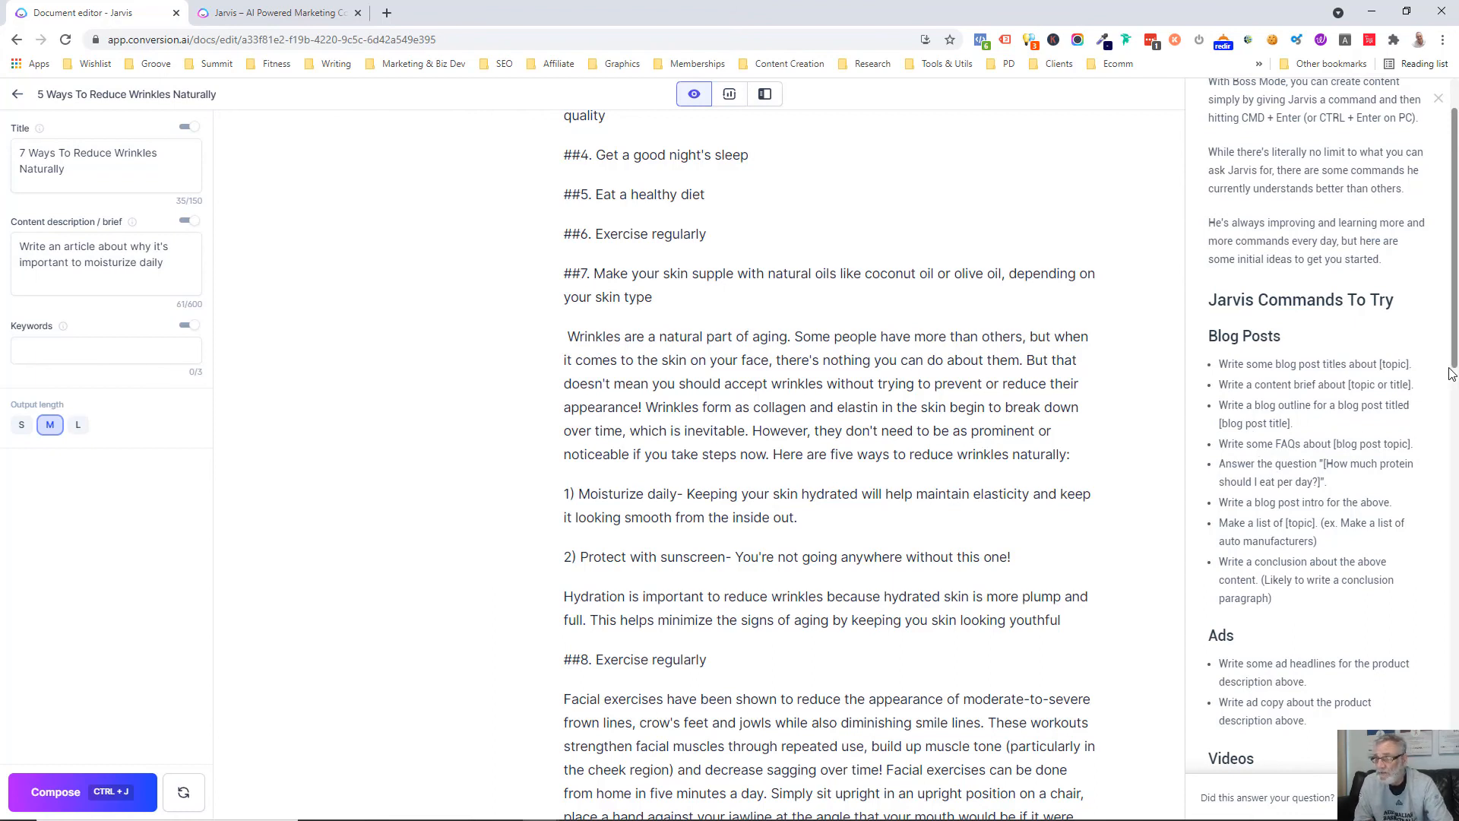
Examine the Boss Mode Cheatsheet's commands for ads, videos, marketing frameworks and miscellaneous tasks, and close the cheatsheet
left_click_drag(1456, 370, 1456, 494)
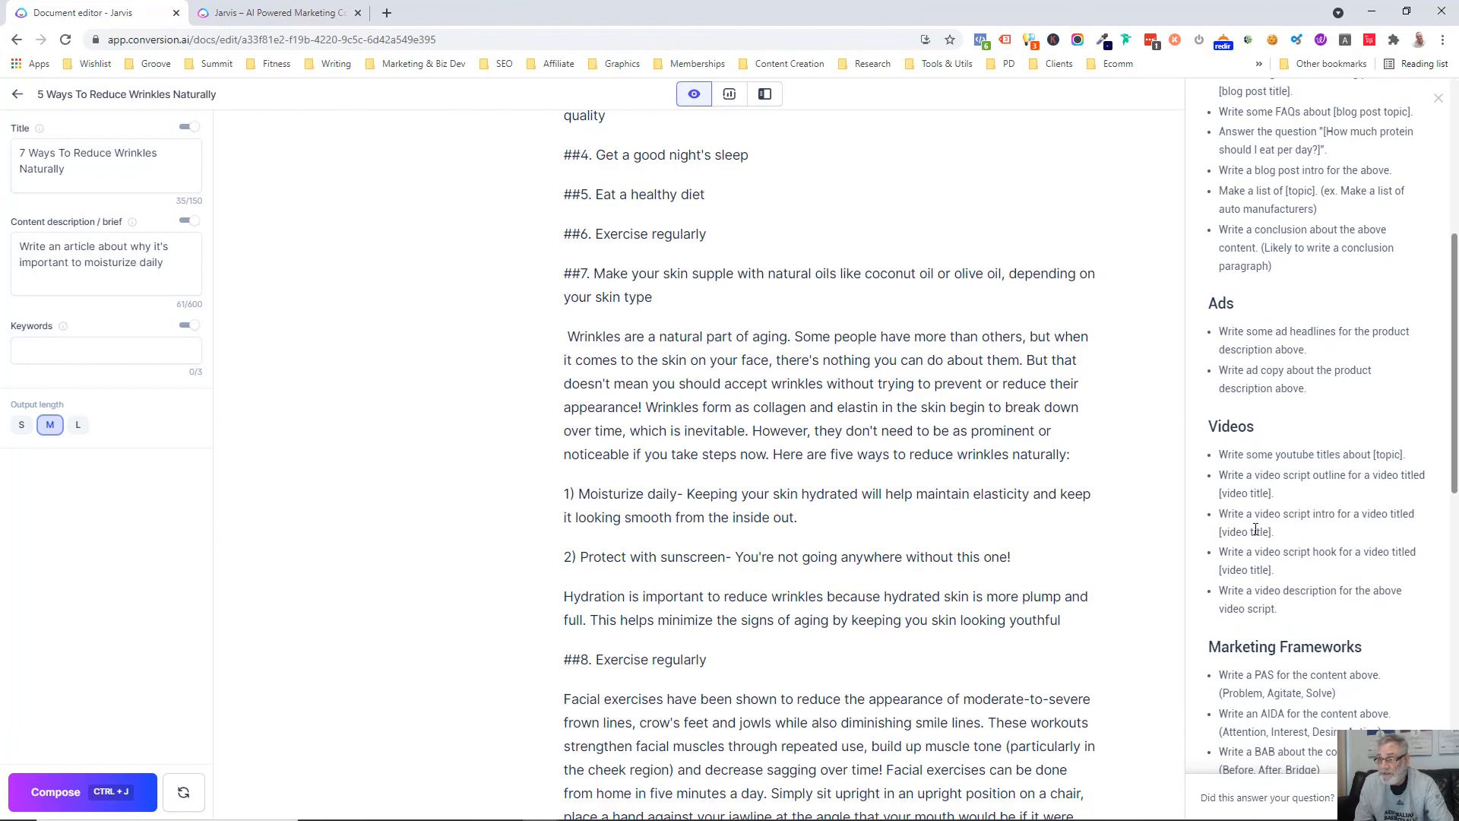
scroll(1456, 466, "down", 3)
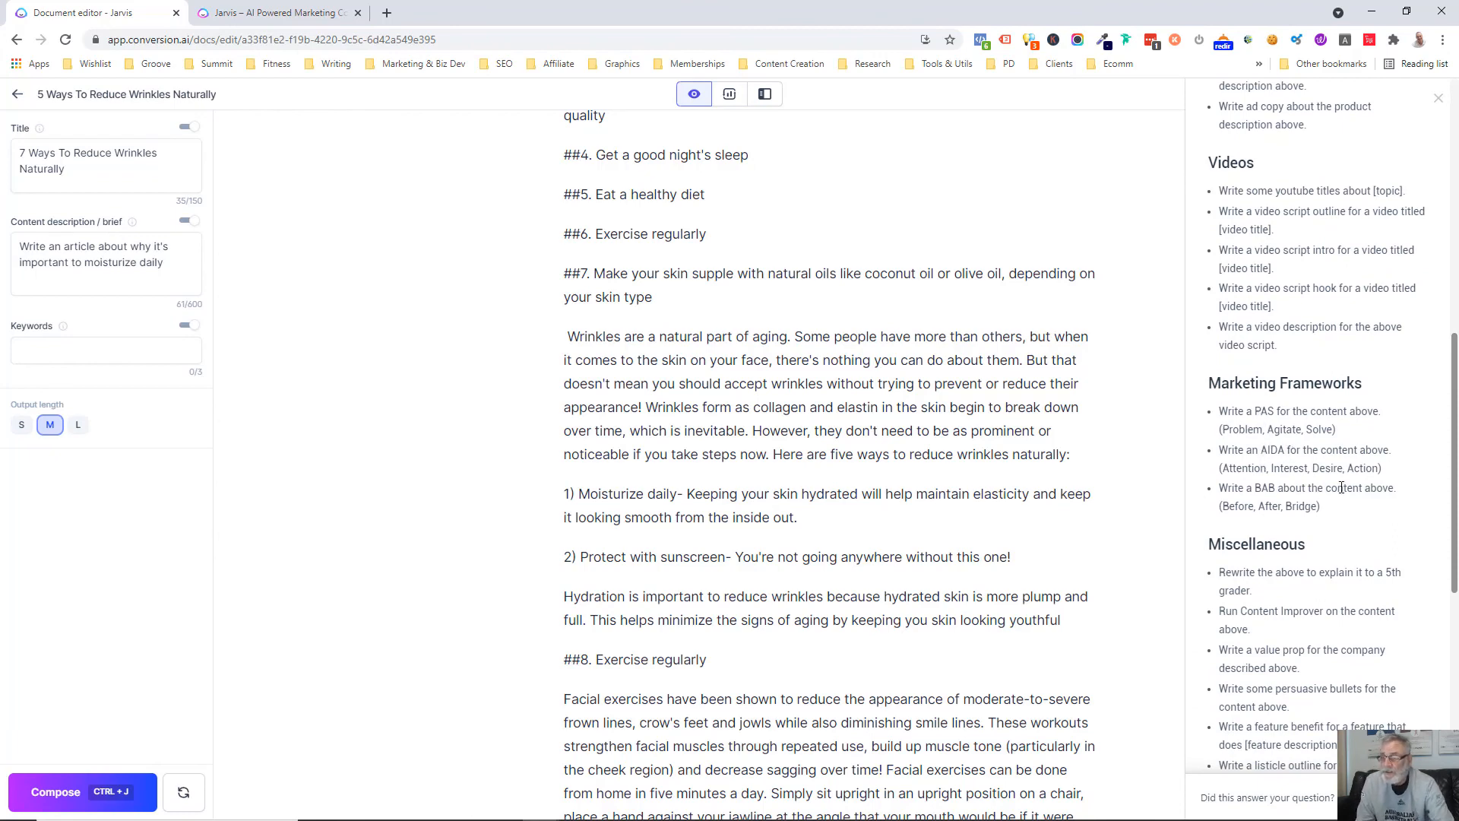
left_click_drag(1455, 514, 1454, 582)
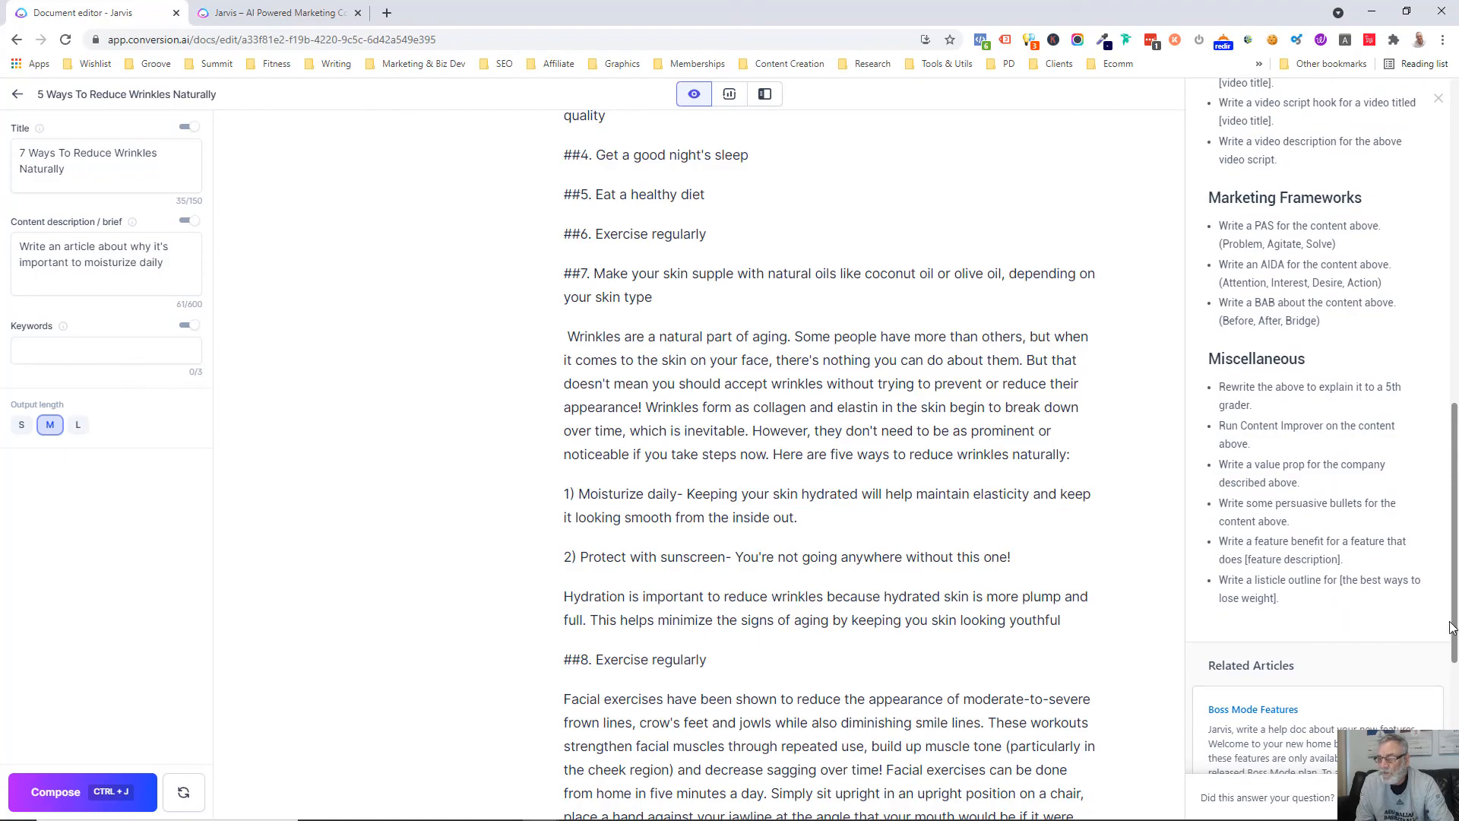
left_click_drag(1455, 627, 1455, 298)
scroll(791, 515, "up", 2)
scroll(791, 515, "up", 15)
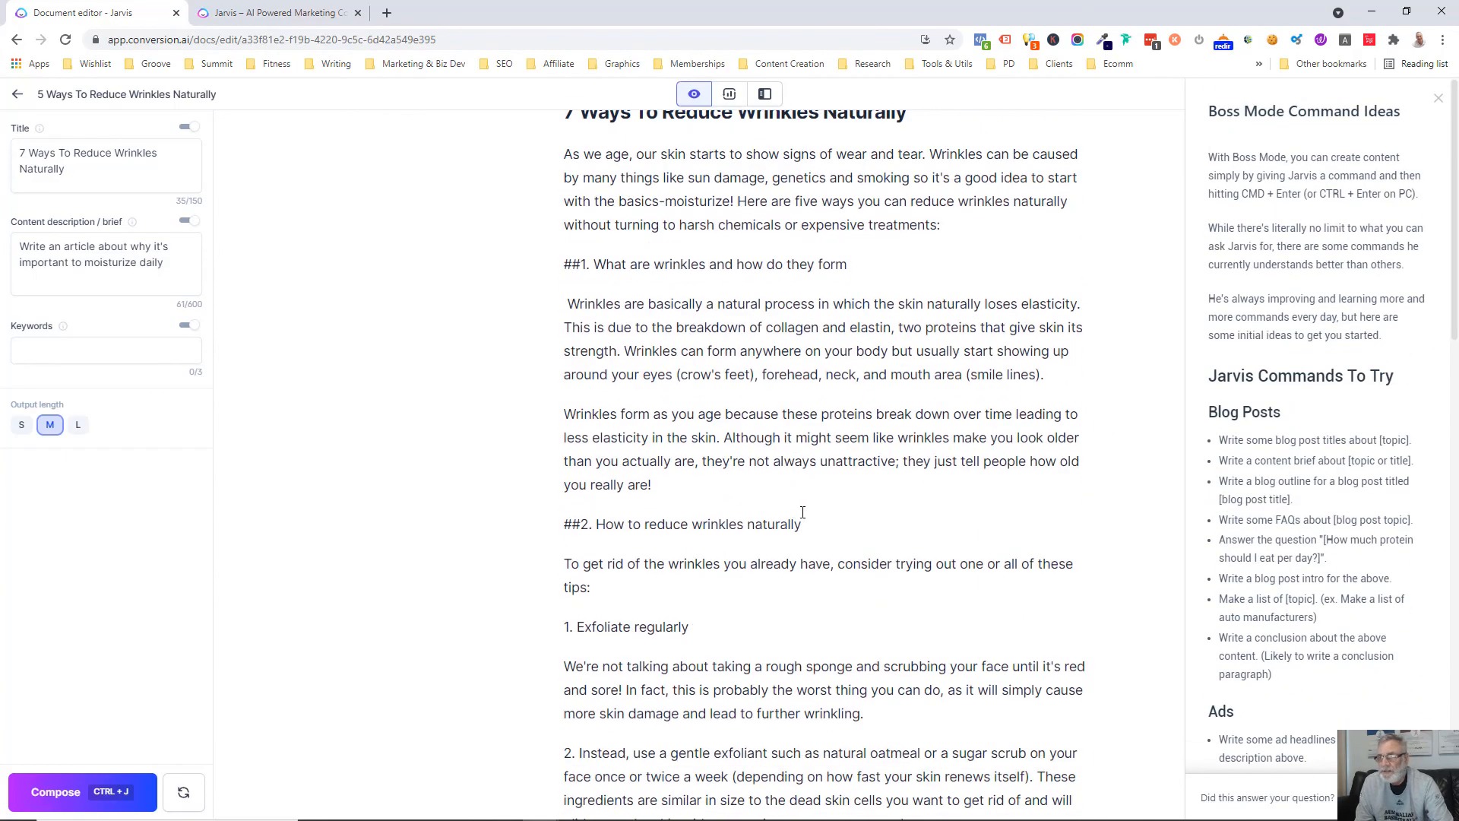
left_click(1439, 100)
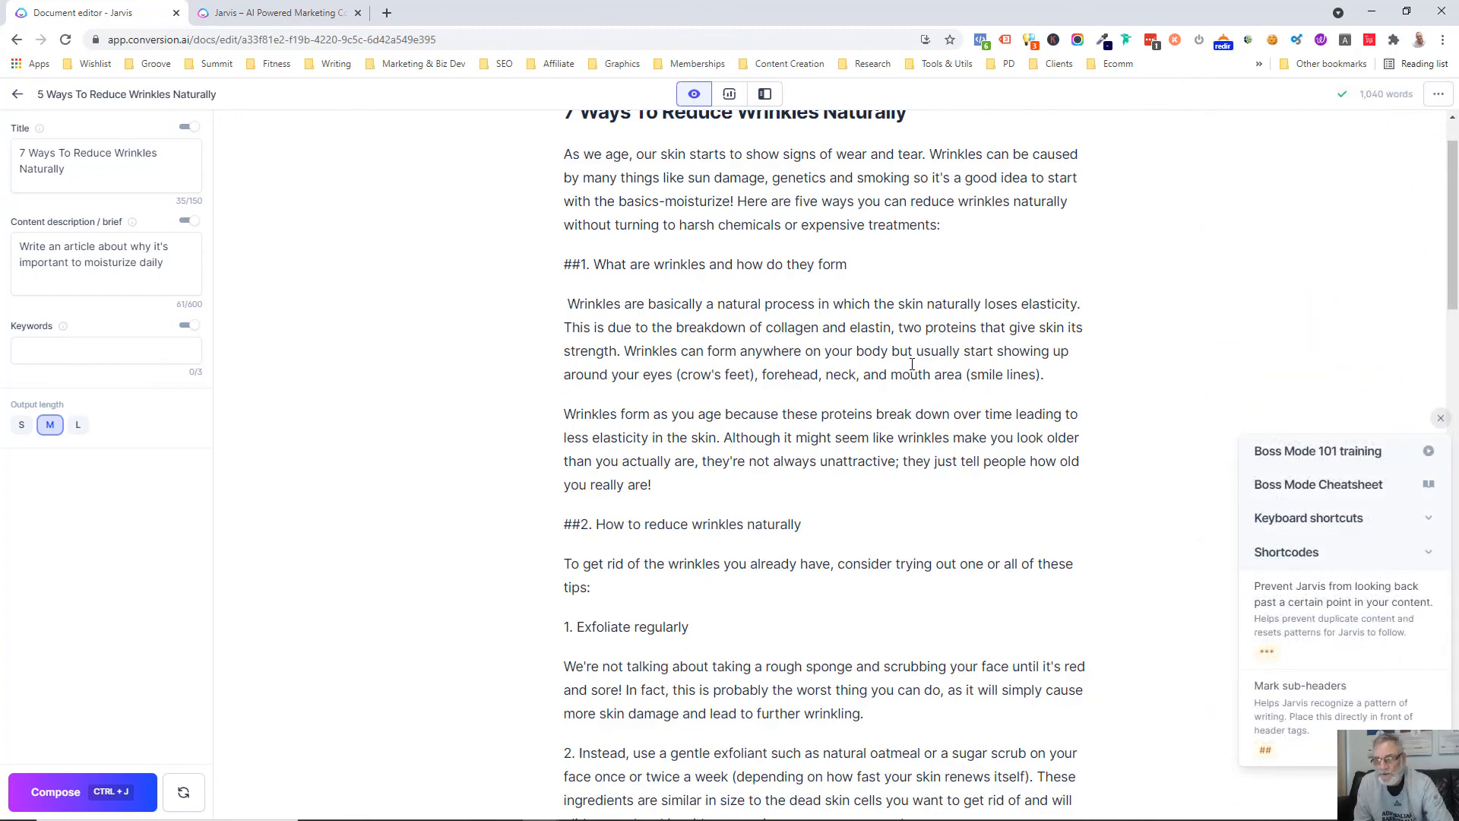
Review the wrinkles article from the introduction through the numbered tips and the sections under the "##" headings
left_click(907, 397)
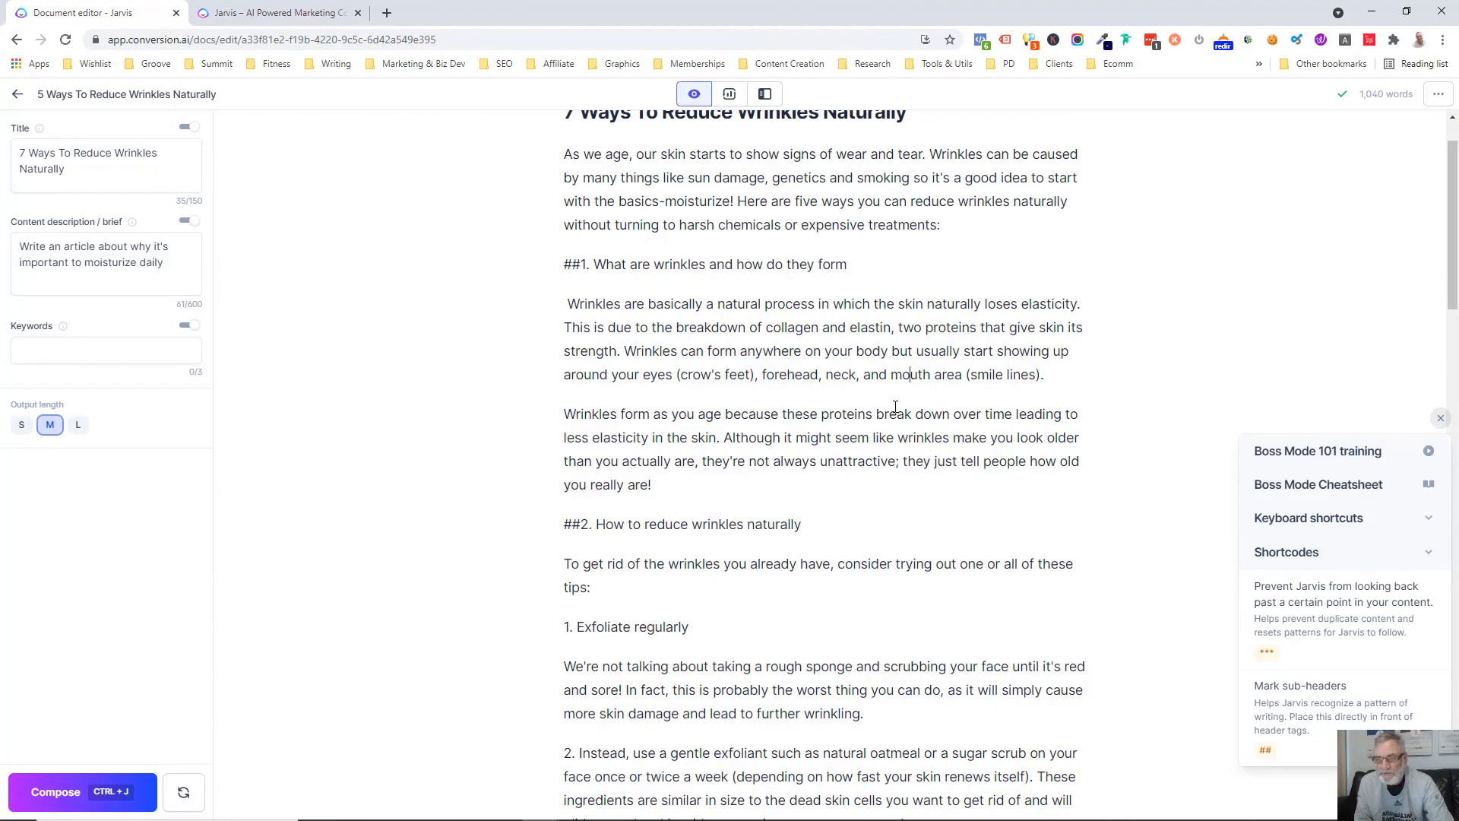
scroll(896, 407, "down", 5)
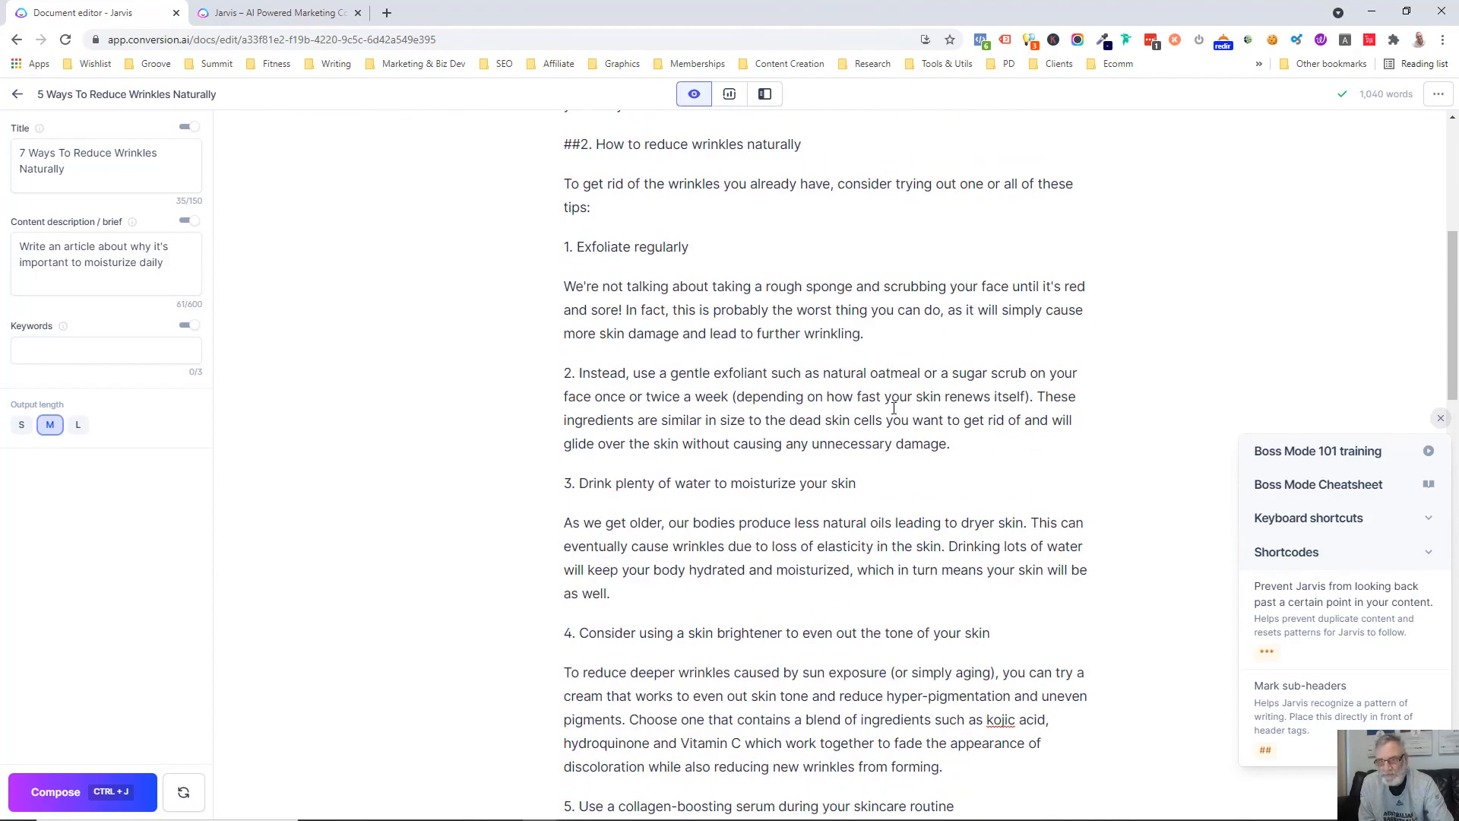
scroll(893, 408, "down", 17)
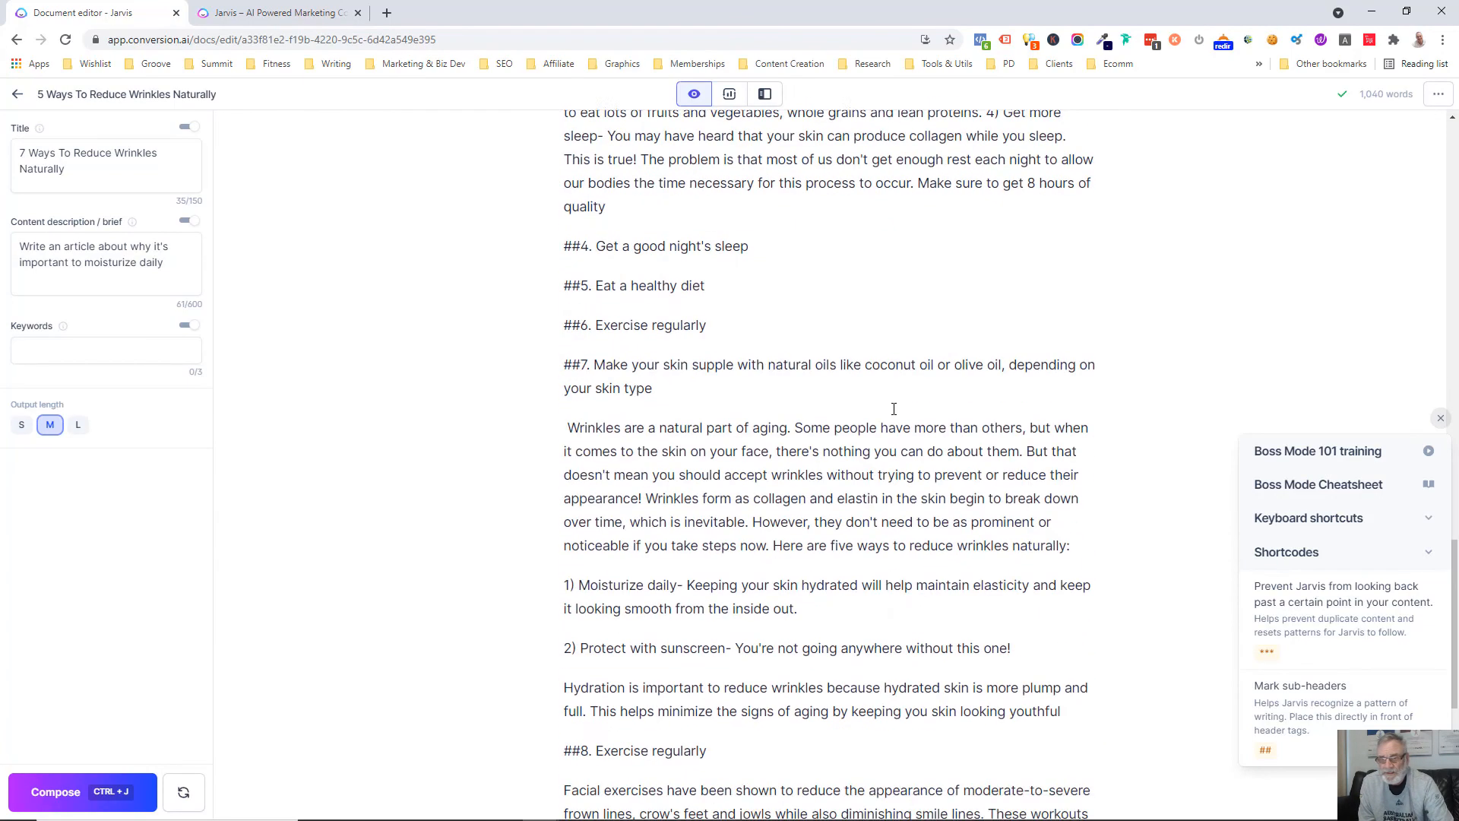
scroll(894, 408, "down", 15)
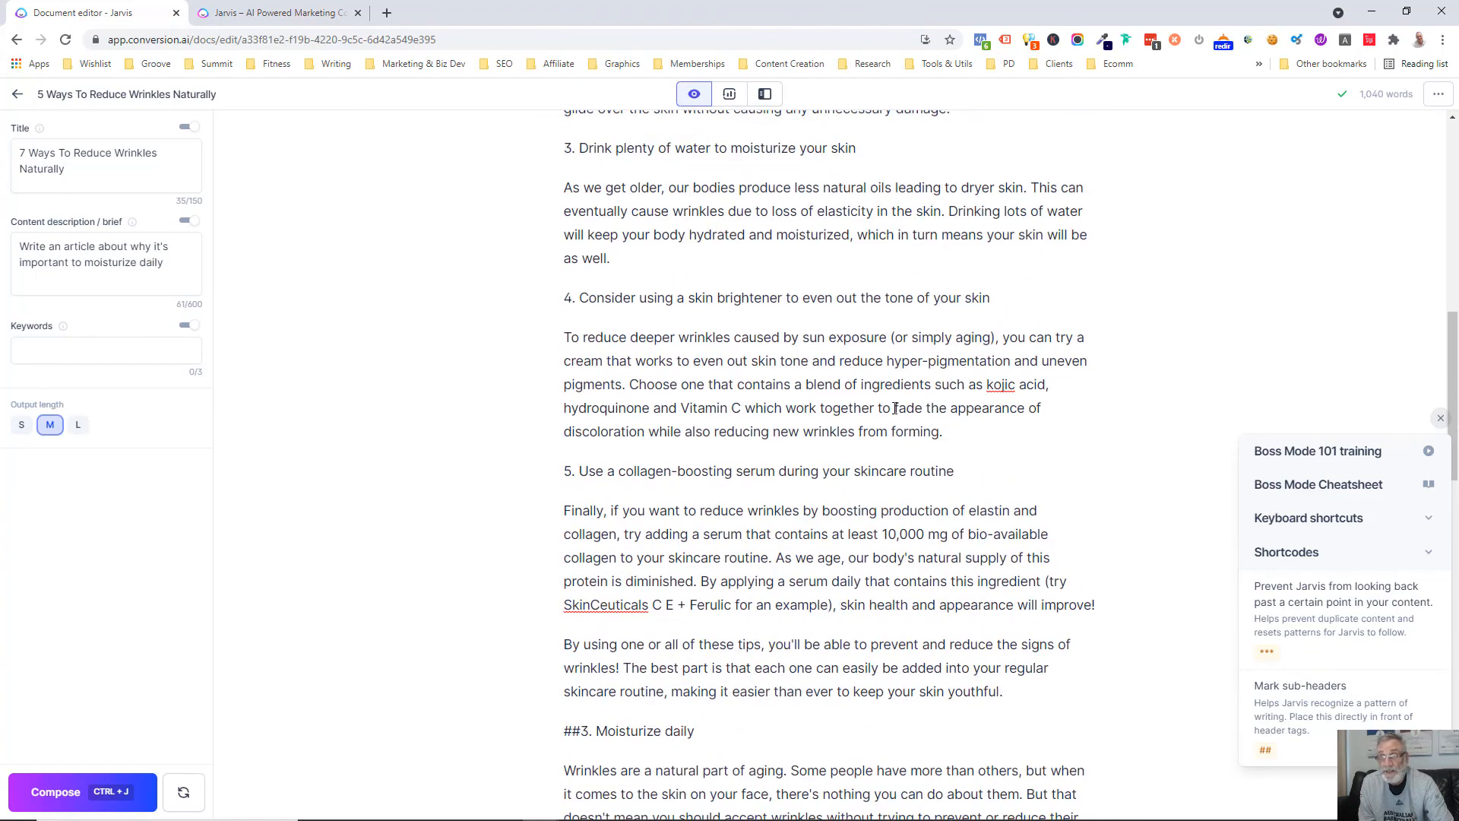
scroll(896, 408, "up", 15)
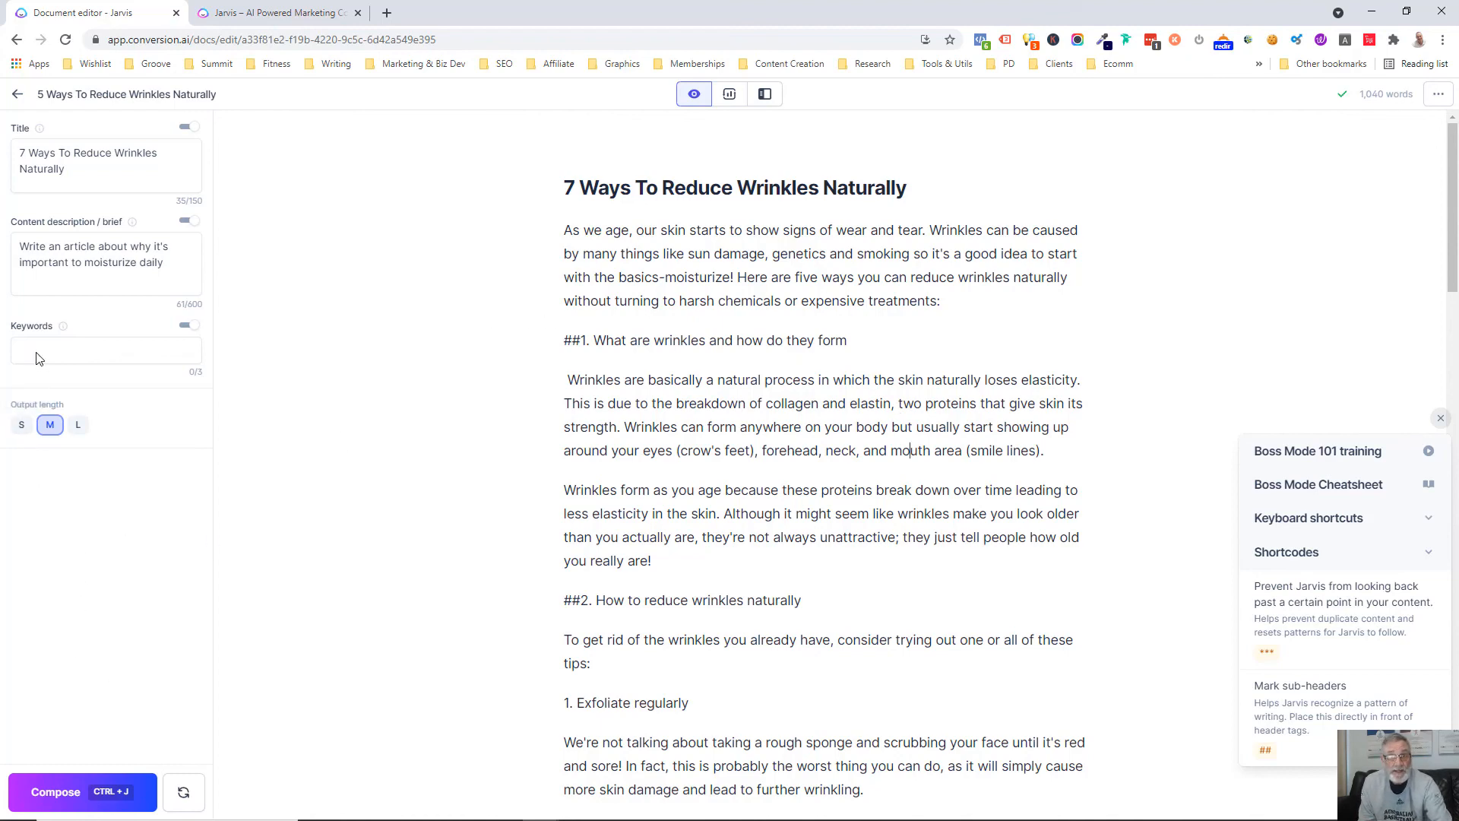
Return to the documents list and open "The Complete Guide to Improving Your Golf Handicap"
left_click(17, 94)
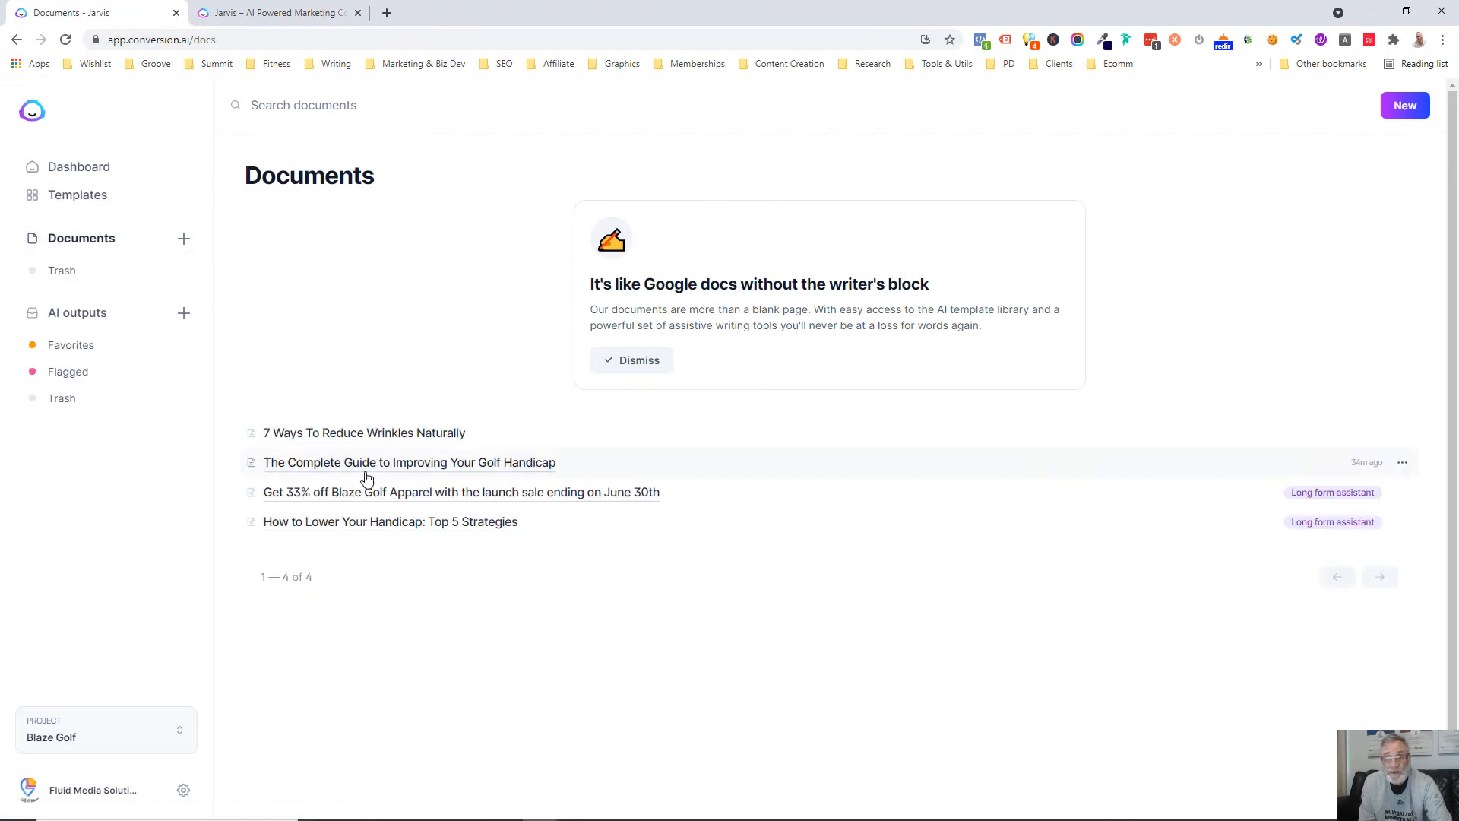
left_click(365, 465)
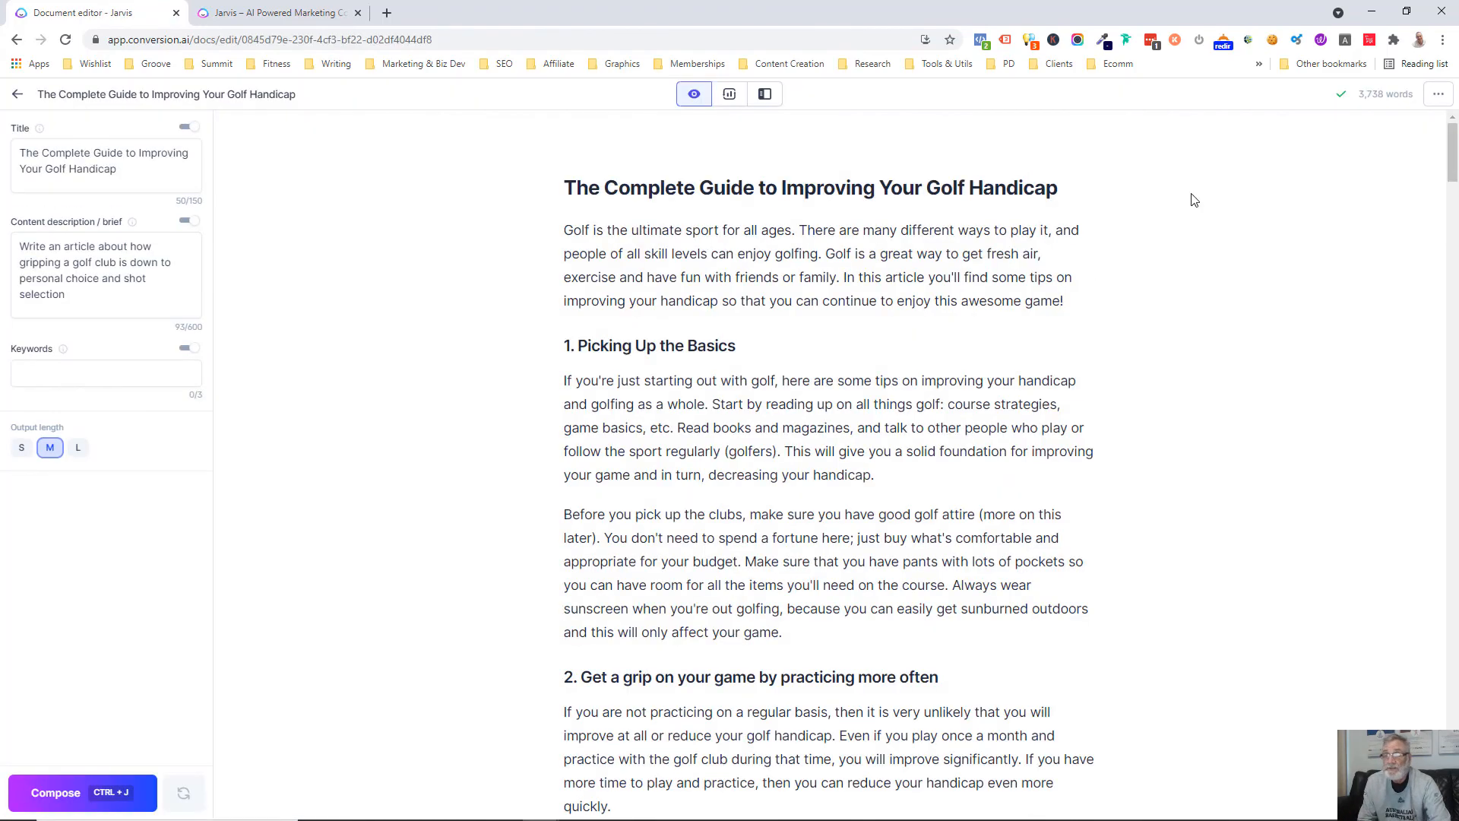